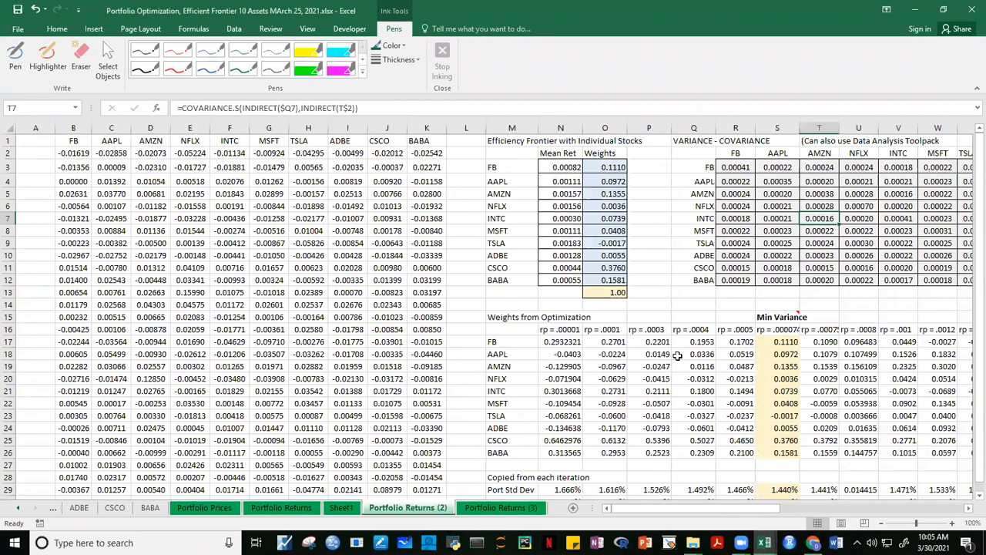
# Step: Examine the efficiency frontier chart on the Portfolio Returns (2) sheet
pyautogui.moveTo(974, 267); pyautogui.dragTo(974, 397)
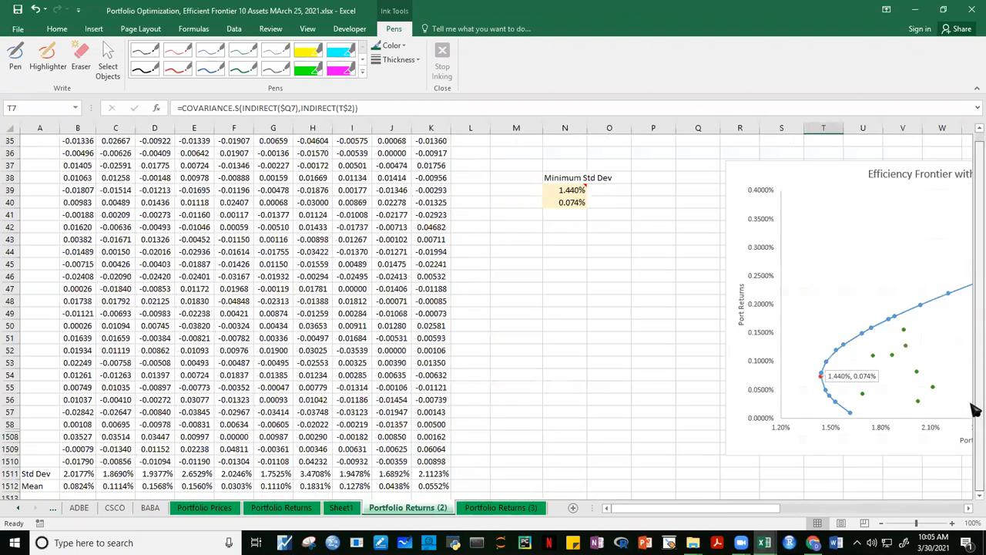
pyautogui.click(969, 510)
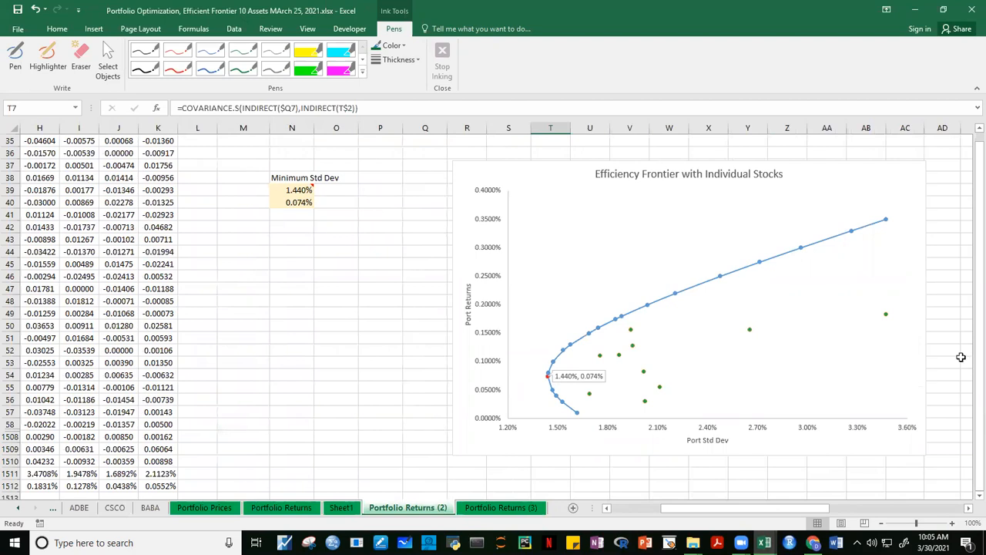
pyautogui.hscroll(-3, 917, 436)
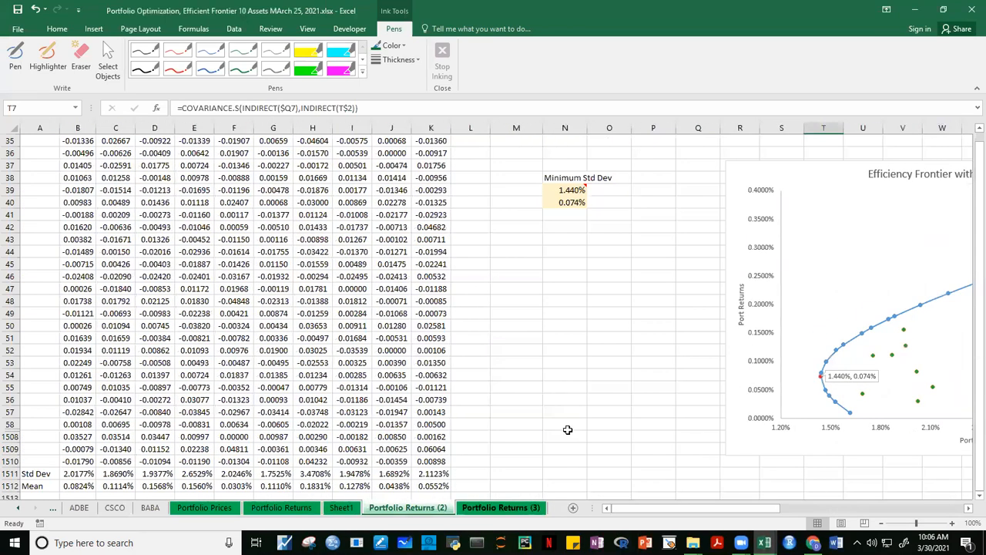
# Step: Delete columns L through BK, including their calculations and handwritten notes, from the Portfolio Returns (3) sheet
pyautogui.click(516, 509)
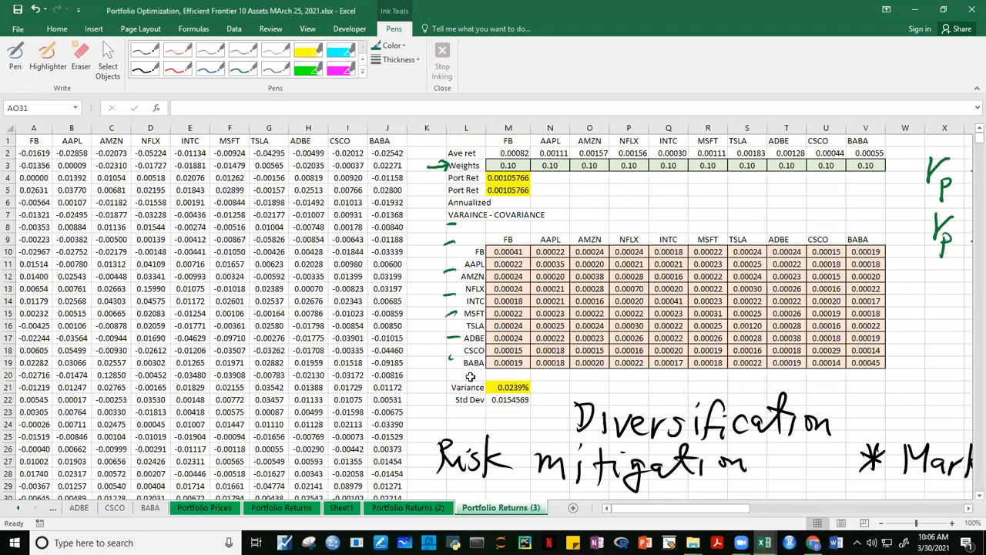
pyautogui.moveTo(465, 128); pyautogui.dragTo(645, 300)
pyautogui.rightClick(518, 277)
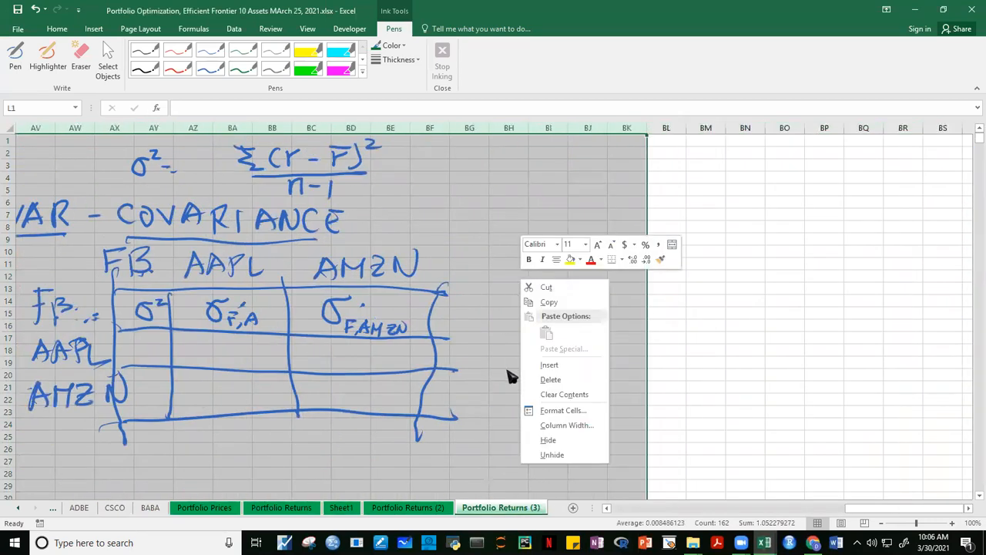
pyautogui.click(550, 379)
pyautogui.click(693, 335)
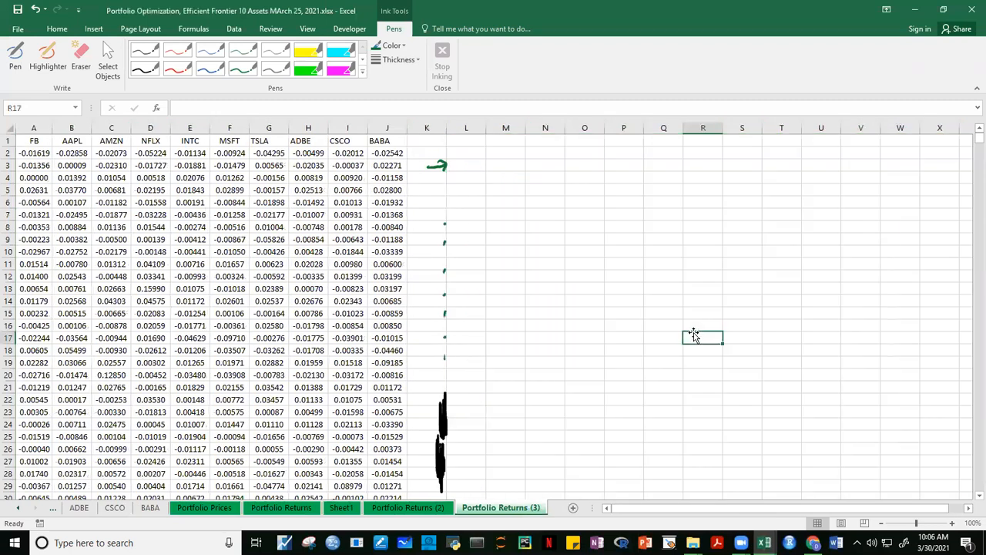
# Step: Delete column K to remove the leftover ink marks beside the stock returns
pyautogui.click(436, 128)
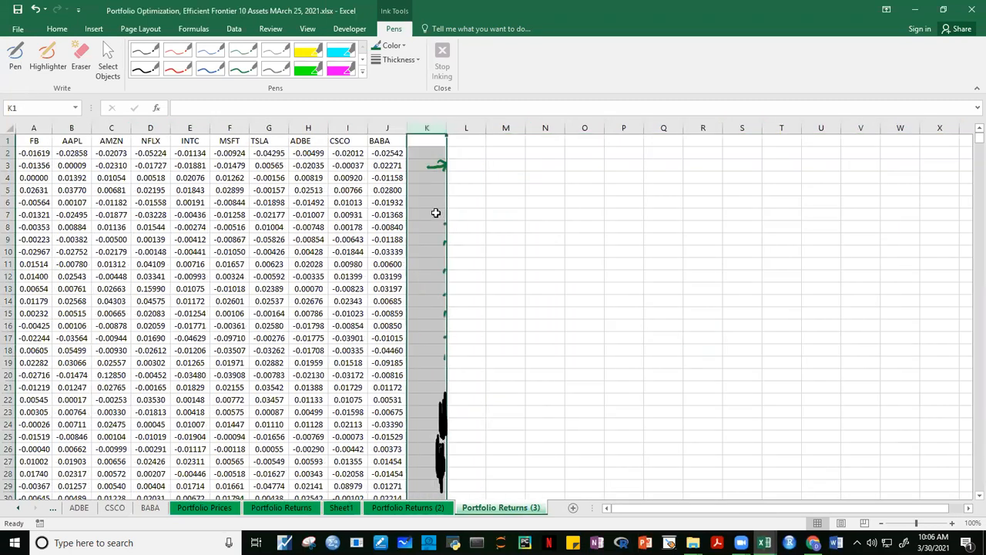
pyautogui.rightClick(435, 212)
pyautogui.click(464, 319)
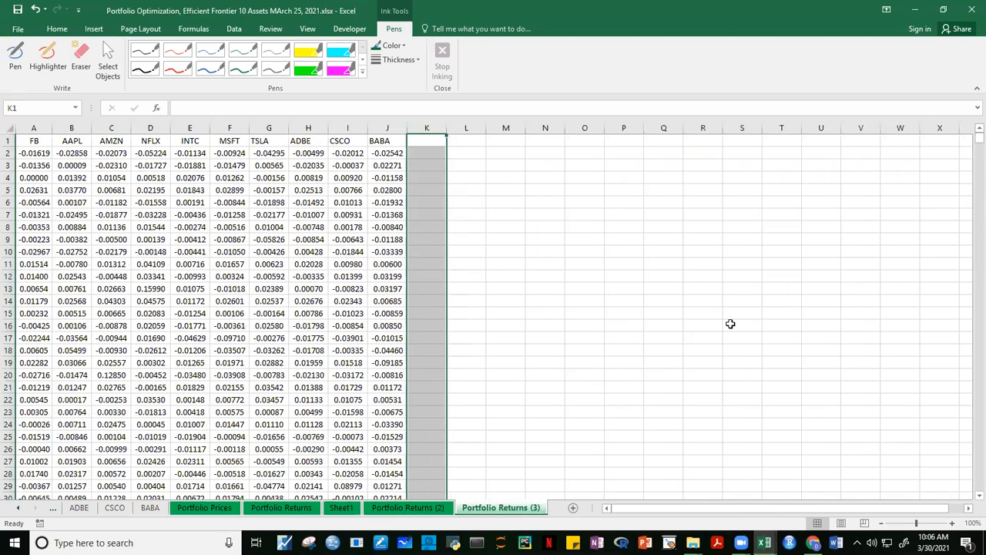
pyautogui.click(736, 324)
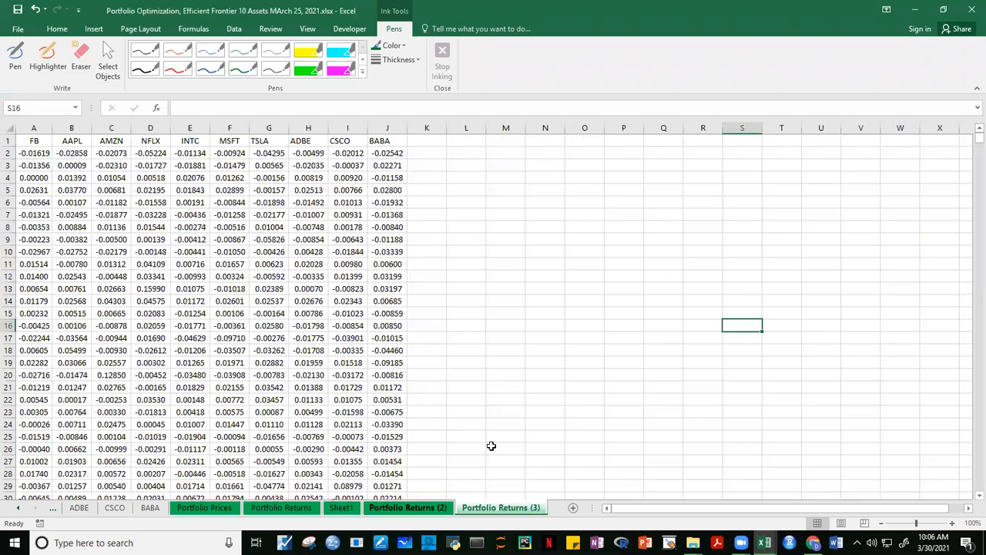
# Step: Review the weights, variance-covariance matrix, Solver instructions and optimization results on Portfolio Returns (2), and check the cleared Portfolio Returns (3) sheet
pyautogui.hotkey('ctrl', 'pageup')
pyautogui.click(621, 348)
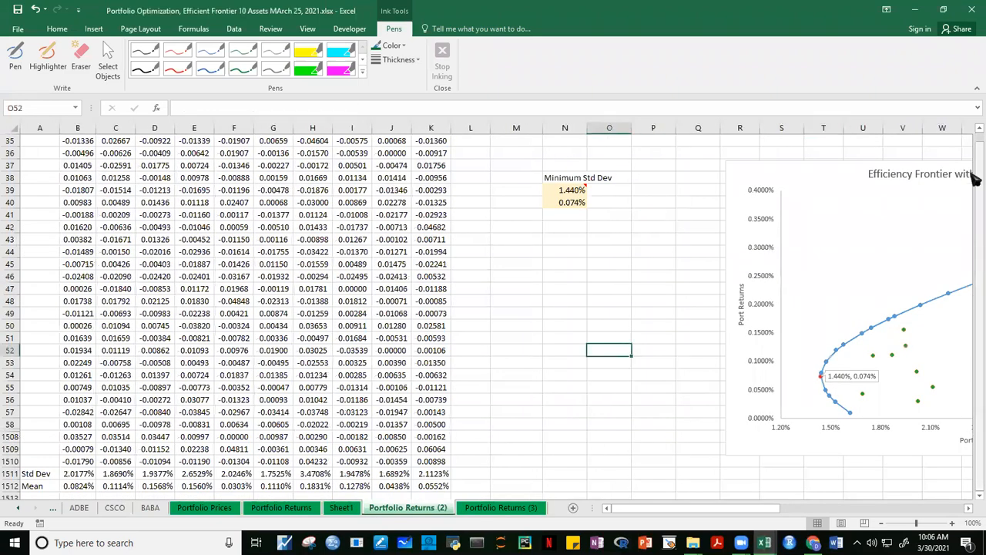
pyautogui.moveTo(973, 178); pyautogui.dragTo(977, 138)
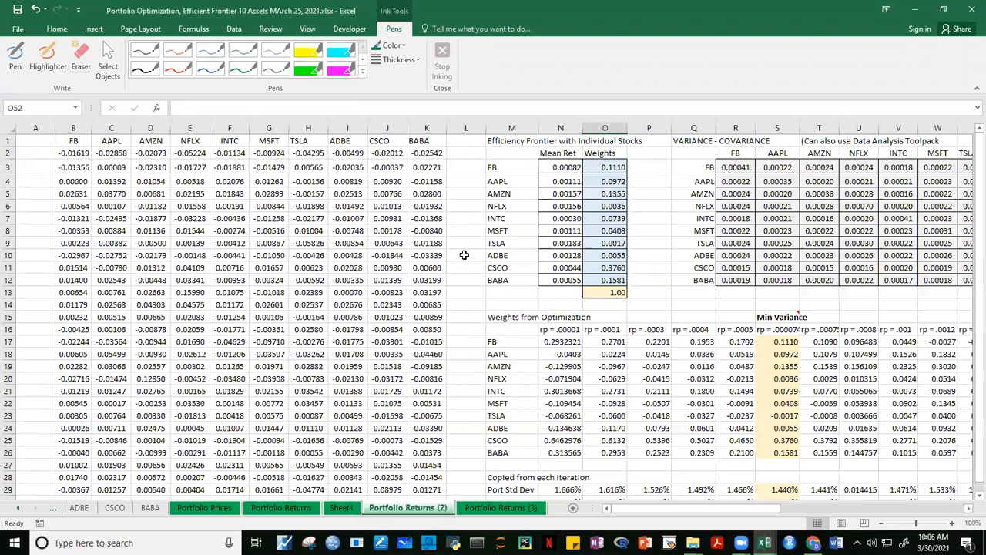
pyautogui.click(460, 254)
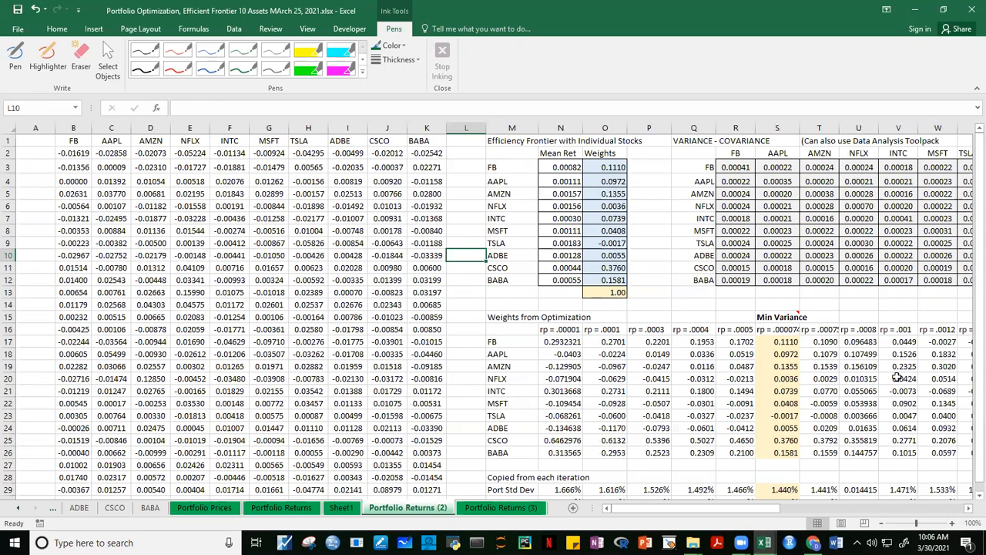
pyautogui.moveTo(761, 510); pyautogui.dragTo(928, 510)
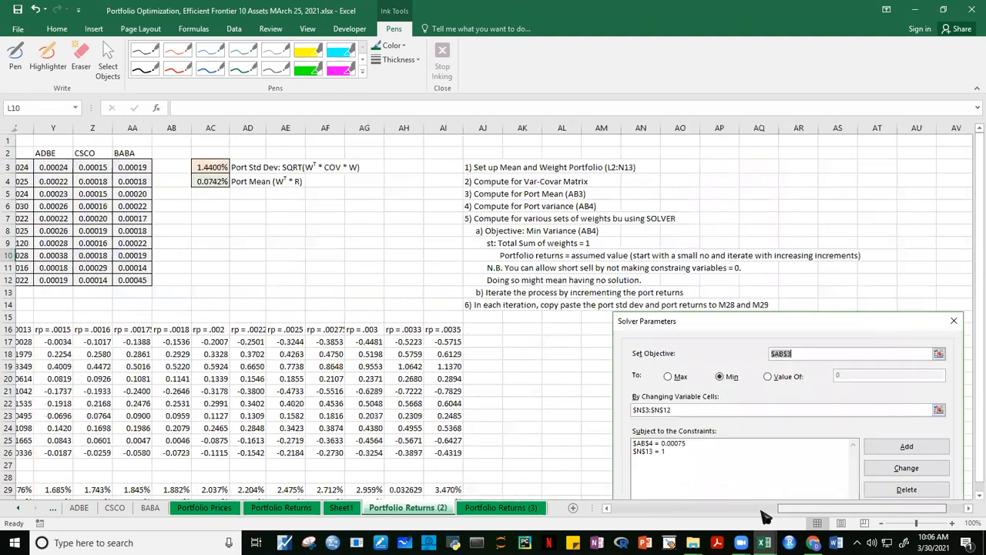
pyautogui.moveTo(761, 510); pyautogui.dragTo(756, 507)
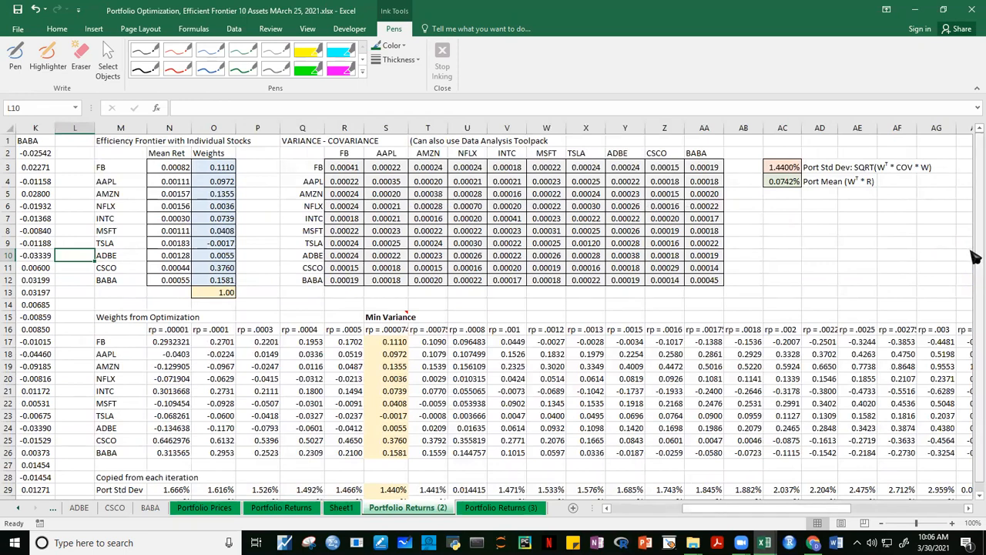
pyautogui.scroll(-10, 974, 308)
pyautogui.scroll(10, 976, 308)
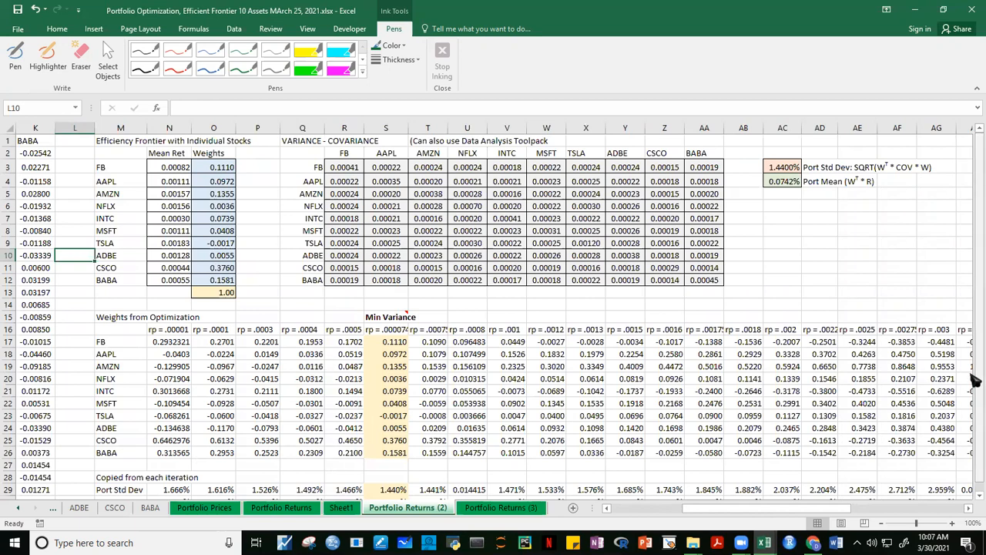
pyautogui.scroll(-11, 975, 393)
pyautogui.scroll(11, 975, 393)
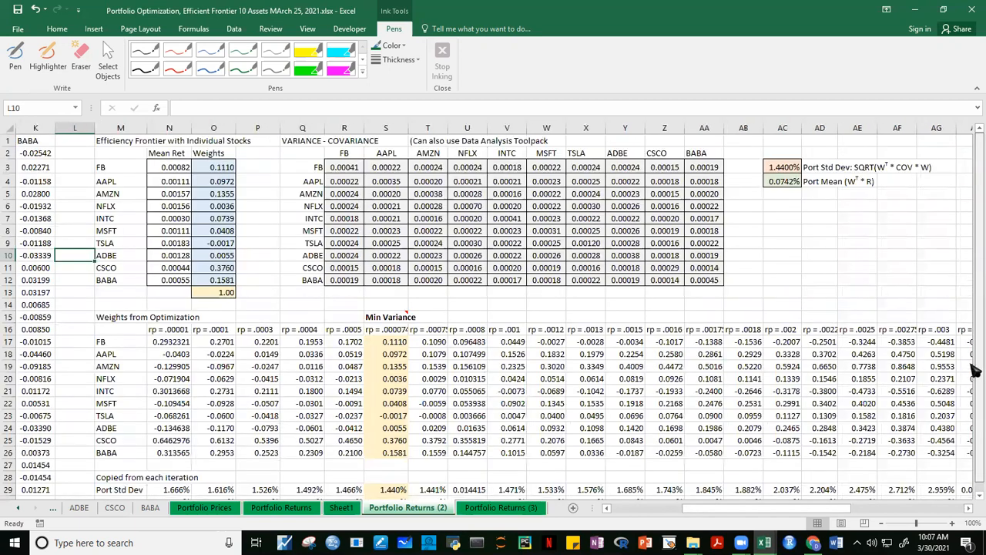
pyautogui.scroll(-12, 973, 377)
pyautogui.scroll(5, 970, 391)
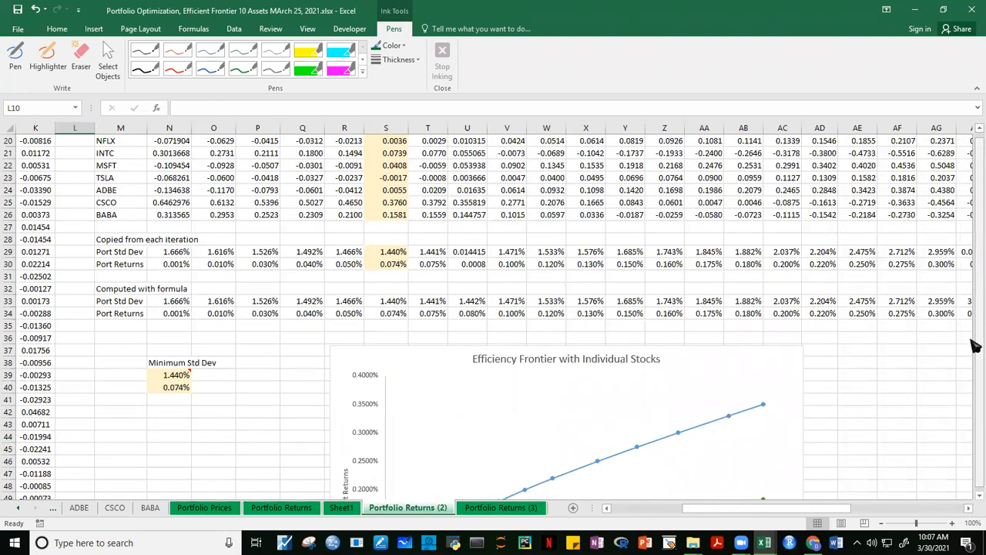
pyautogui.scroll(6, 974, 345)
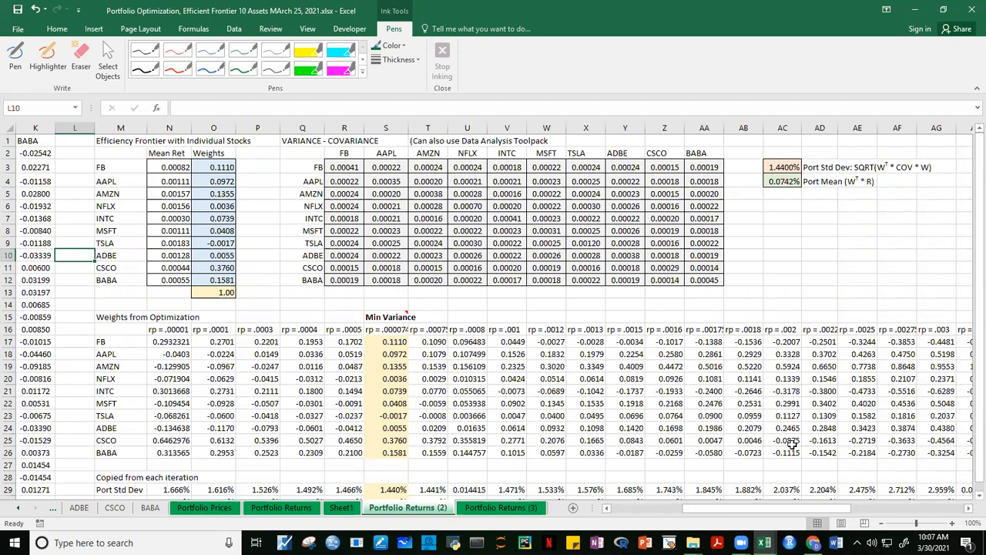
pyautogui.click(479, 510)
pyautogui.click(659, 326)
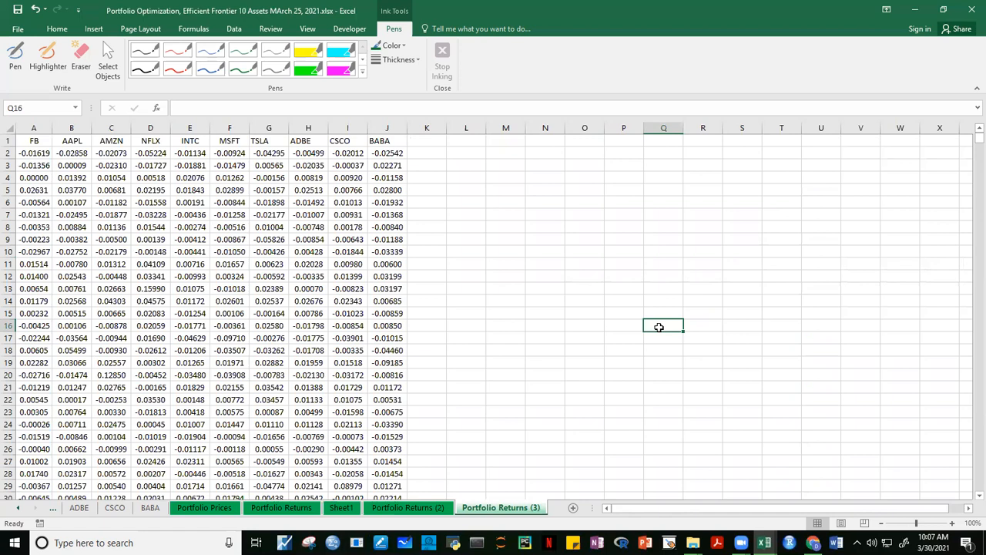
# Step: Mark a red ink dot on the return axis near 0.05% in the Portfolio Returns (2) frontier chart
pyautogui.click(407, 506)
pyautogui.moveTo(978, 272); pyautogui.dragTo(978, 366)
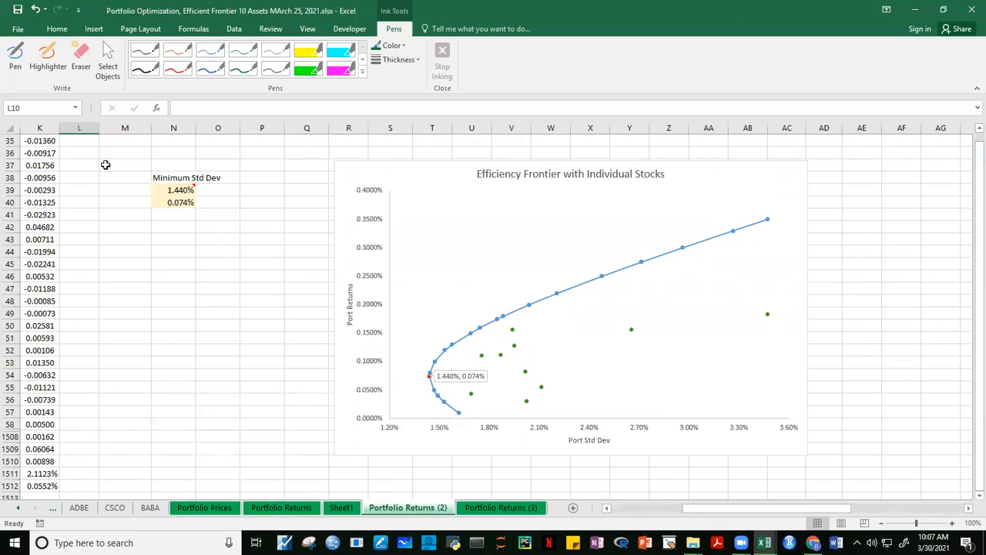
pyautogui.click(177, 68)
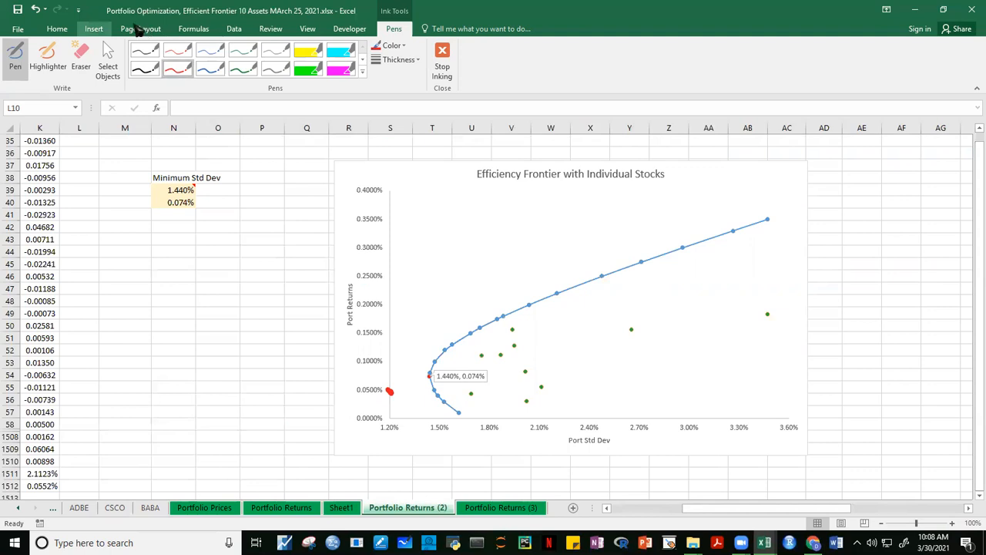
# Step: Draw a straight line from the red dot tangent to the frontier curve, about 3.53 inches wide and 2.72 inches high
pyautogui.click(94, 33)
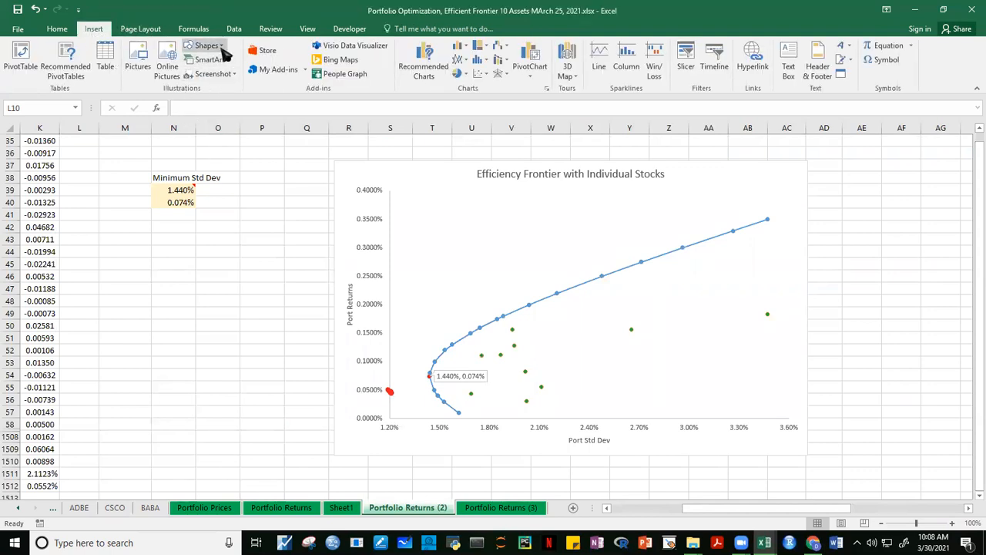
pyautogui.click(221, 46)
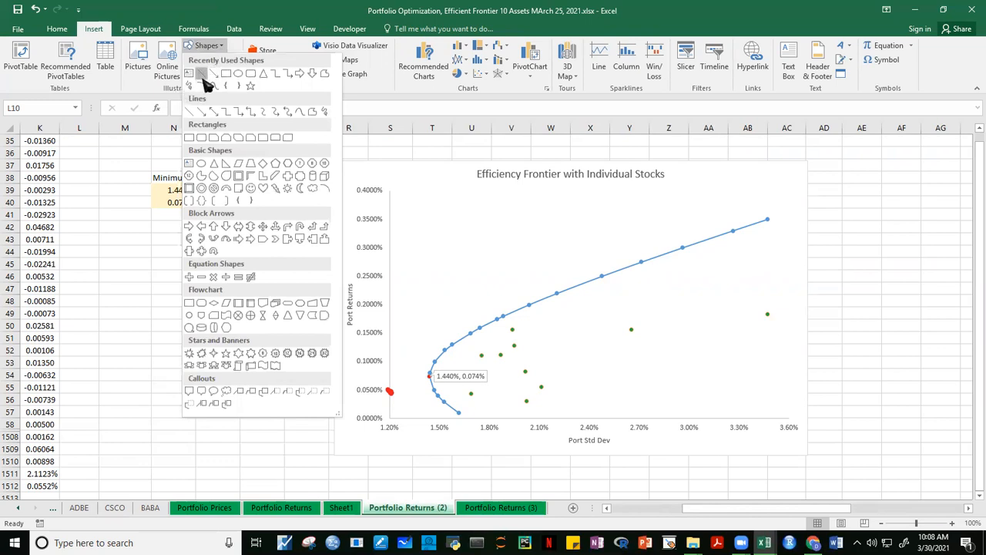
pyautogui.click(202, 74)
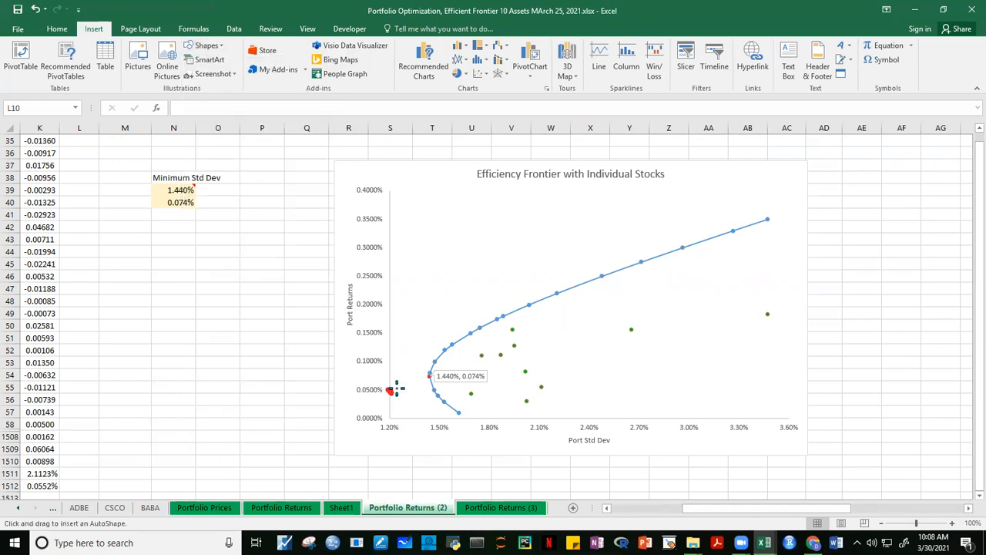
pyautogui.moveTo(425, 366); pyautogui.dragTo(600, 230)
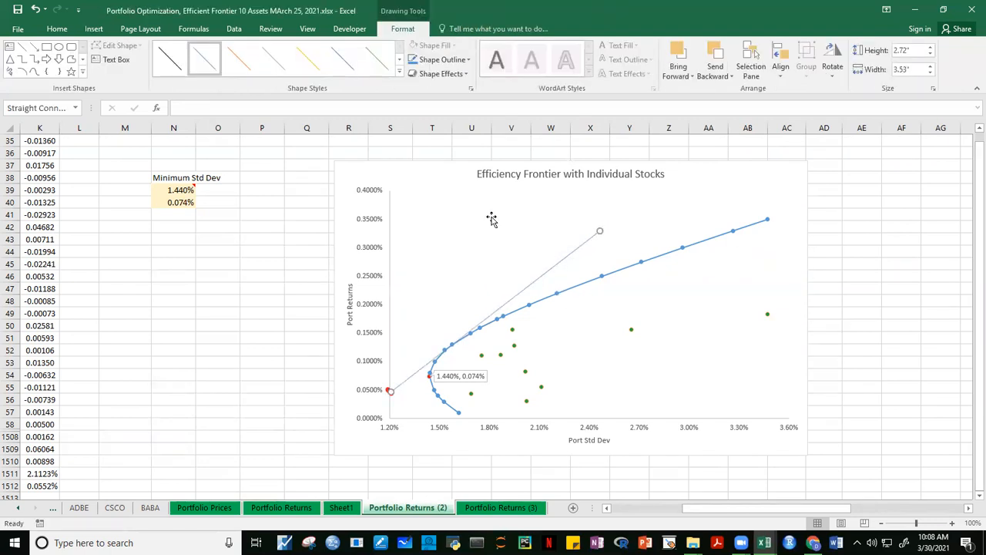
# Step: Give the tangent line a gold line style and a thicker outline weight
pyautogui.click(312, 68)
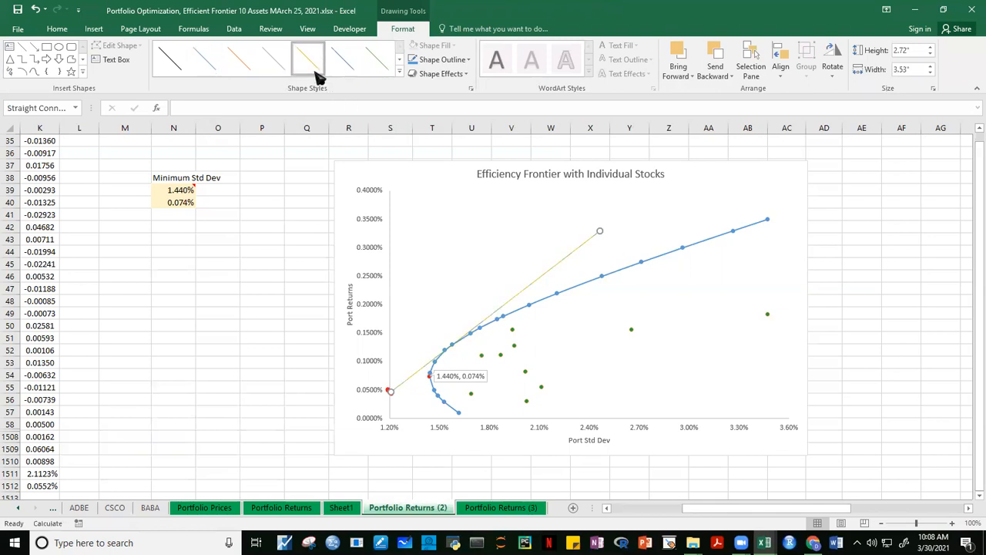
pyautogui.click(466, 59)
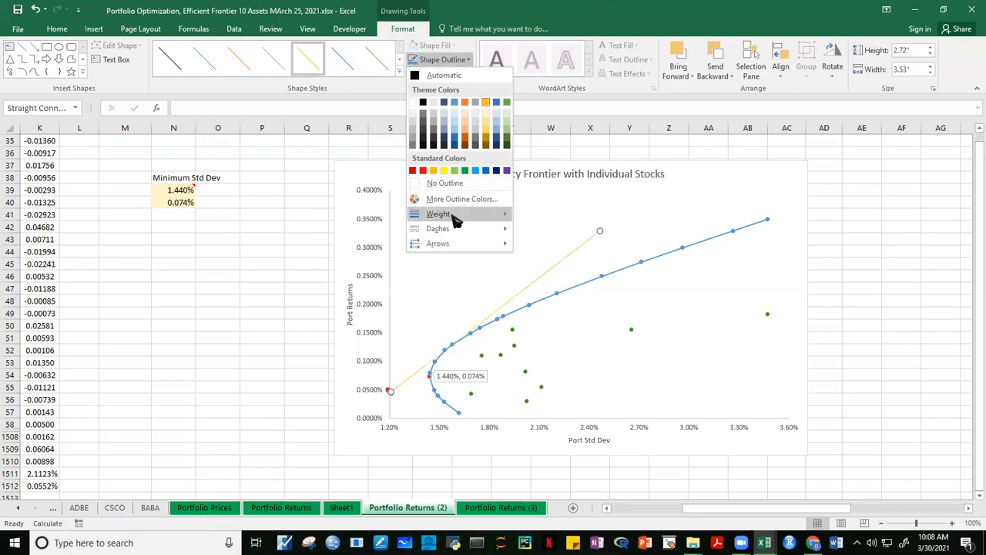
pyautogui.moveTo(454, 216)
pyautogui.click(581, 282)
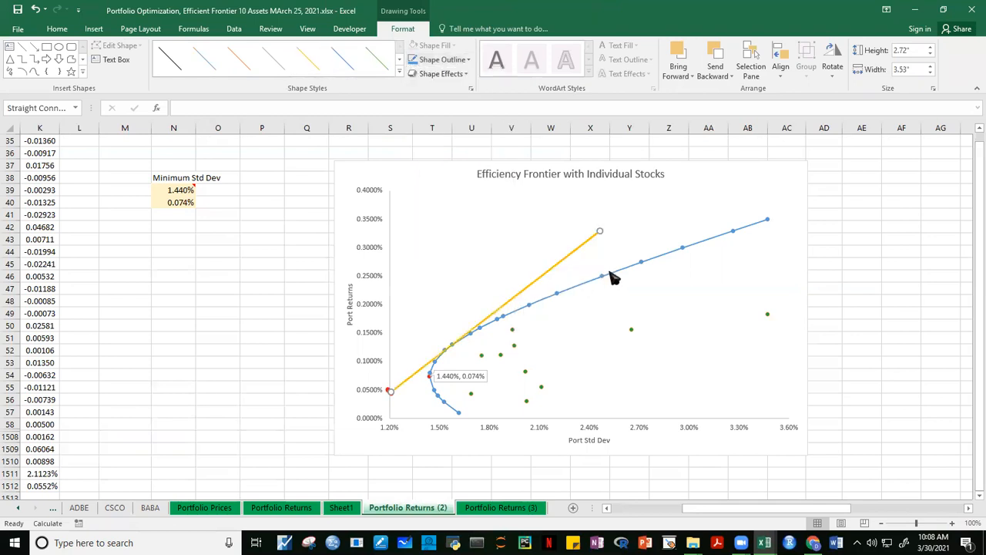
pyautogui.click(889, 264)
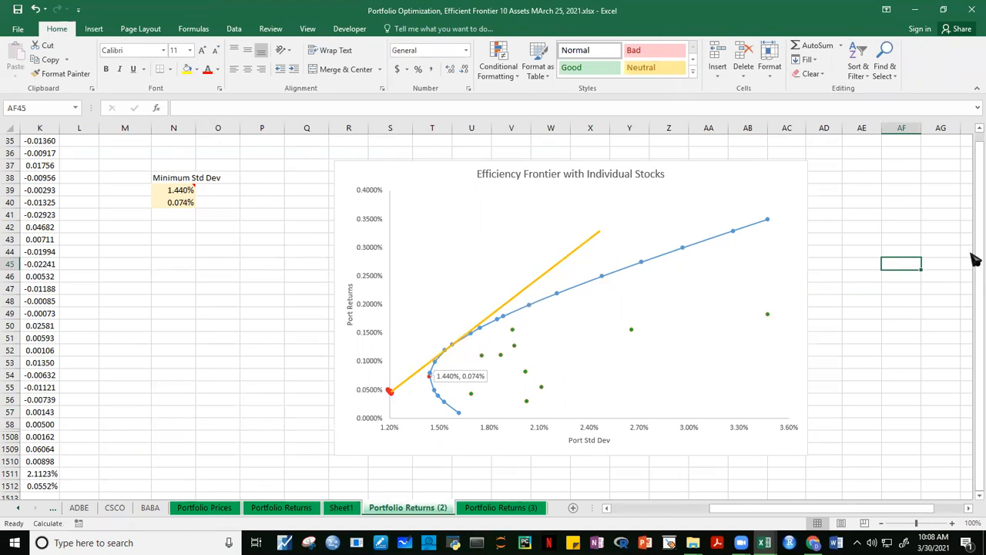
pyautogui.click(858, 358)
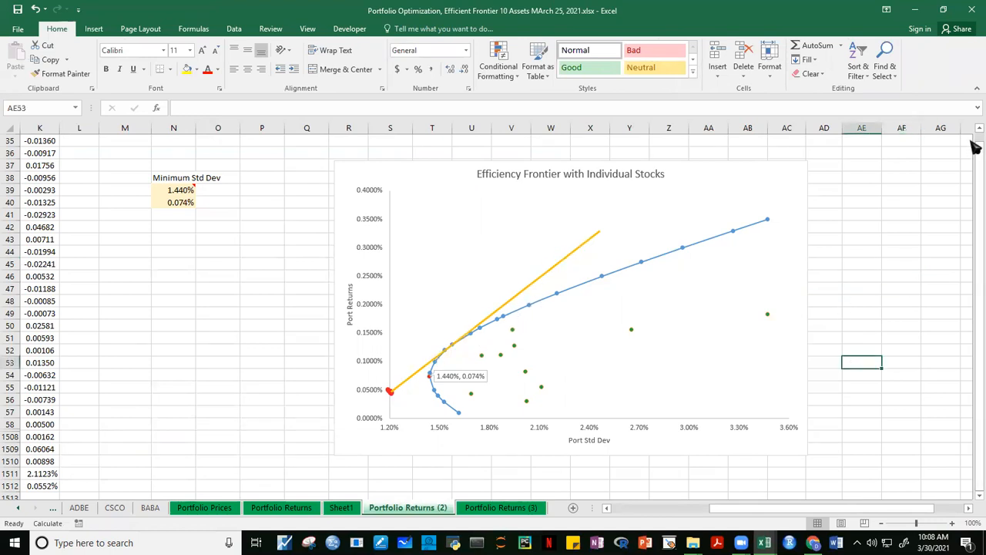
# Step: Bold the heading "Efficiency Frontier with Individual Stocks" in cell M1 and switch to the Portfolio Returns (3) sheet
pyautogui.scroll(11, 969, 231)
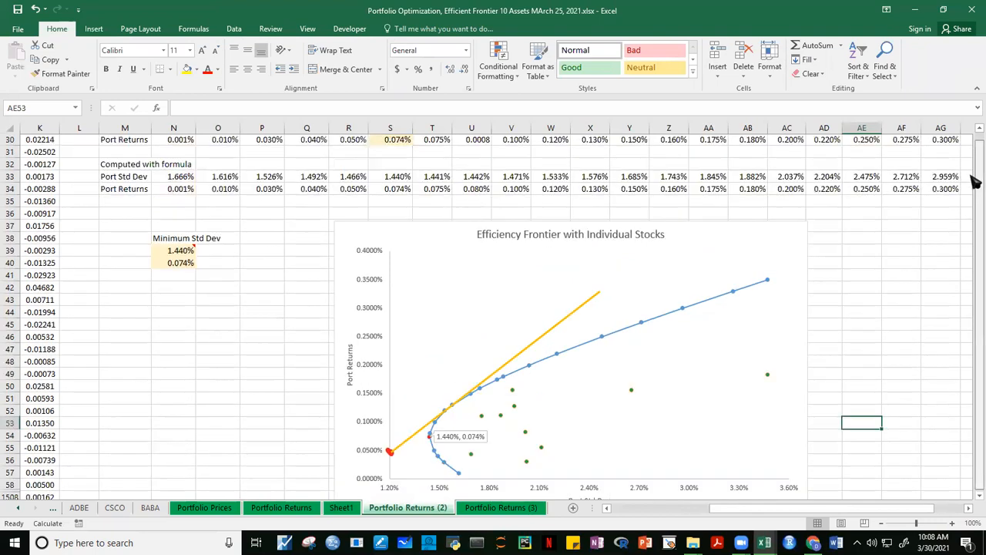
pyautogui.click(772, 269)
pyautogui.moveTo(808, 508); pyautogui.dragTo(716, 518)
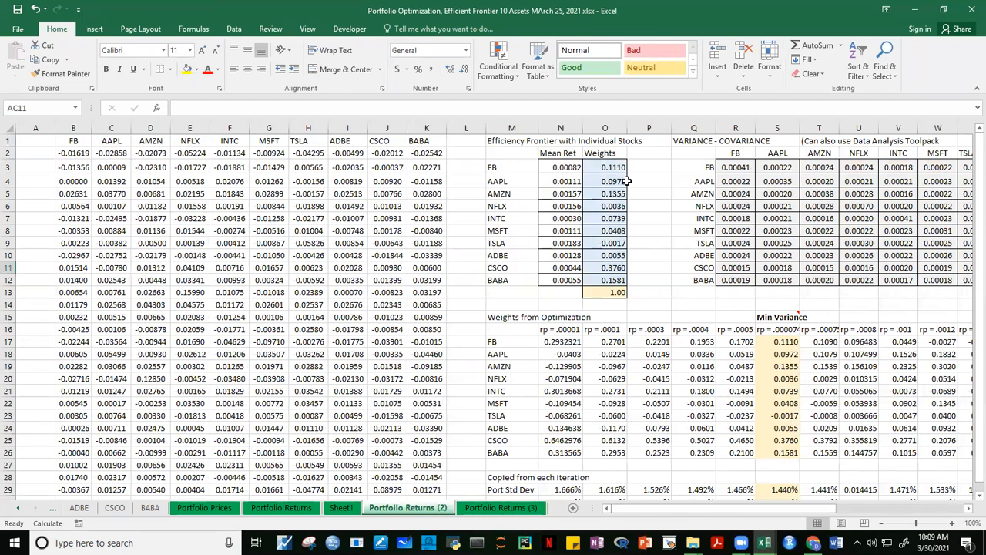
pyautogui.click(498, 139)
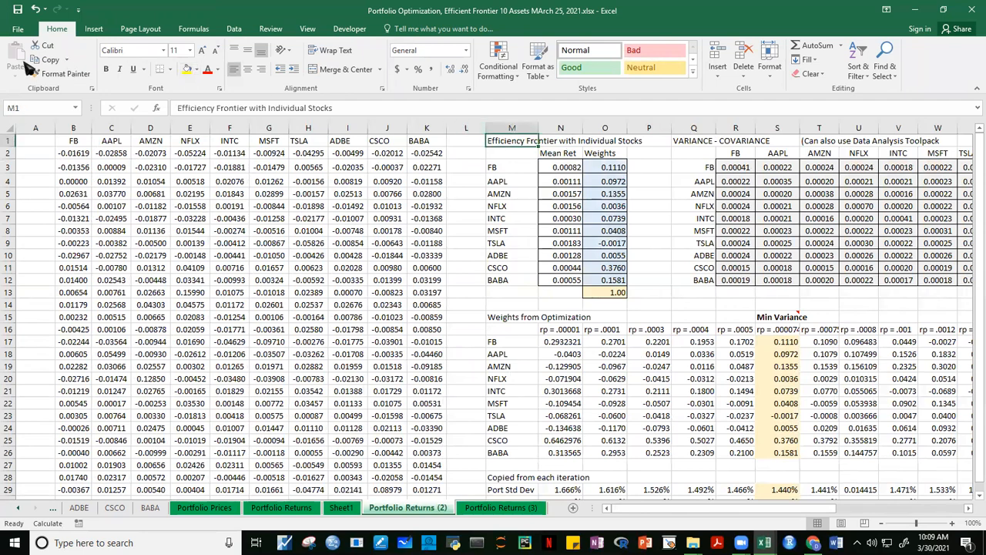
pyautogui.click(188, 231)
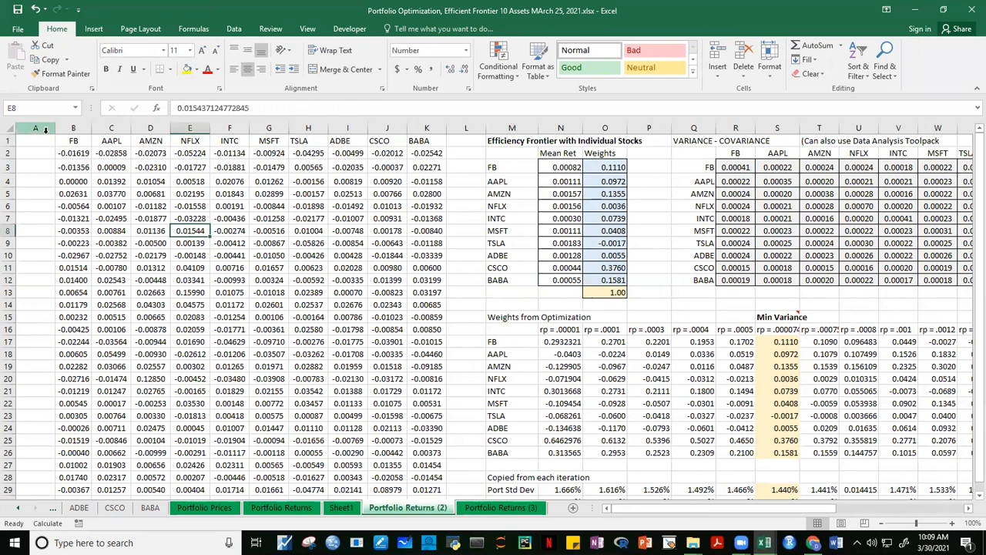
pyautogui.click(502, 507)
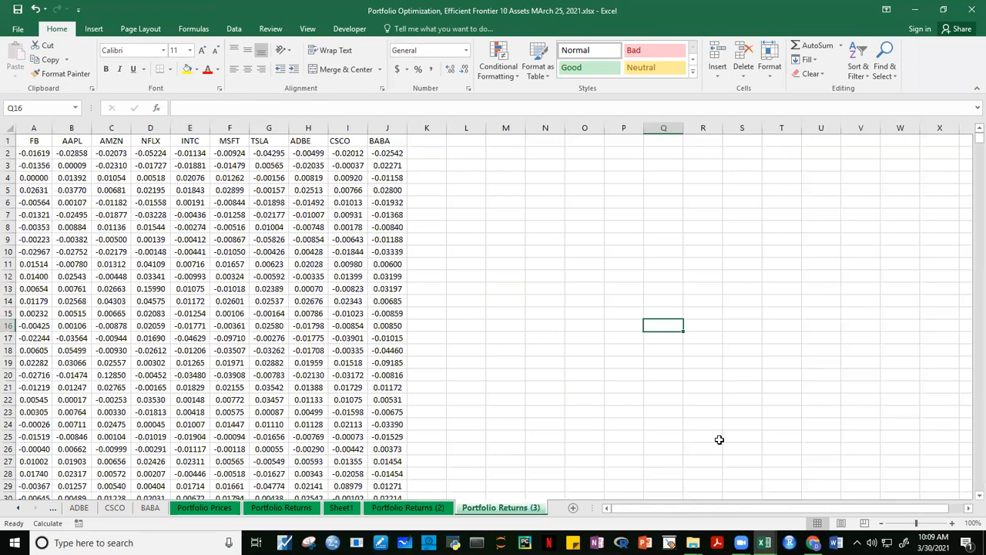
# Step: Return to the Portfolio Returns (2) sheet and narrow the empty column A
pyautogui.hotkey('ctrl', 'pageup')
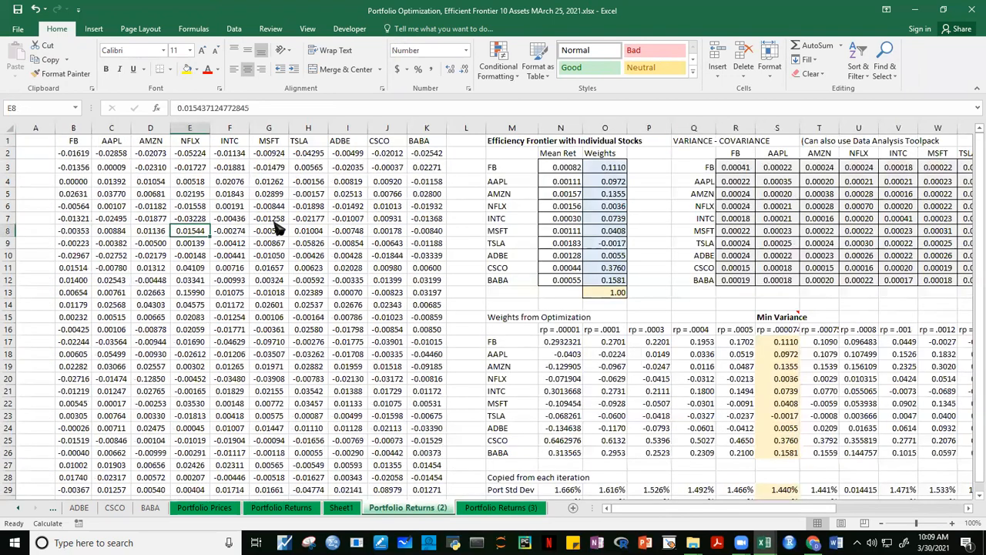
pyautogui.click(35, 128)
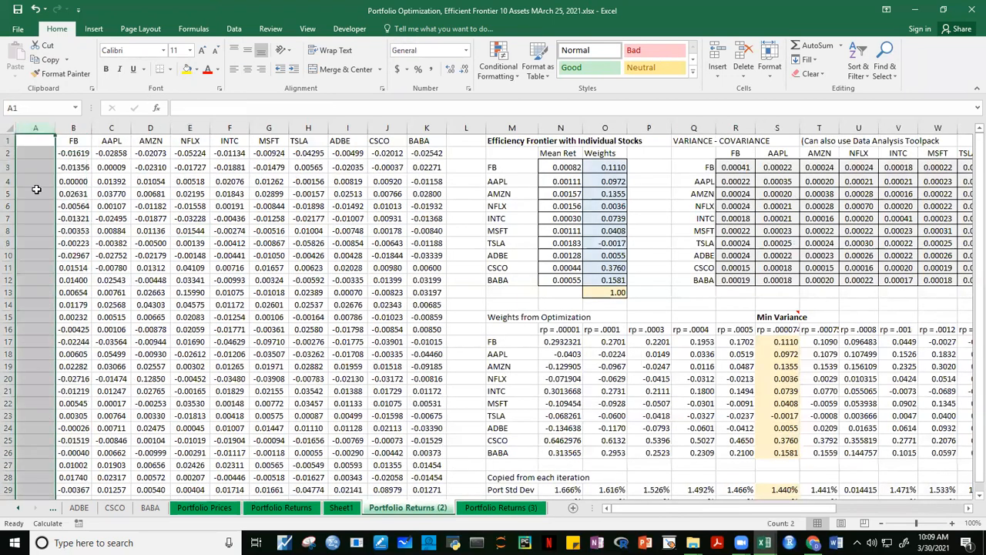
pyautogui.moveTo(49, 133); pyautogui.dragTo(35, 133)
pyautogui.click(83, 244)
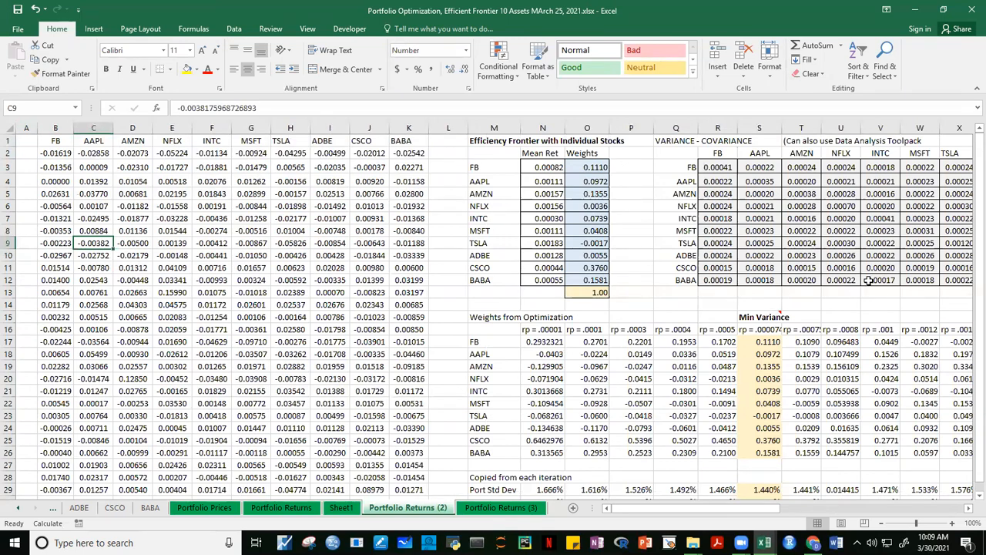
# Step: Examine the ticker labels in M3:M12 and compare them with the return column headings in B1:K1
pyautogui.click(478, 141)
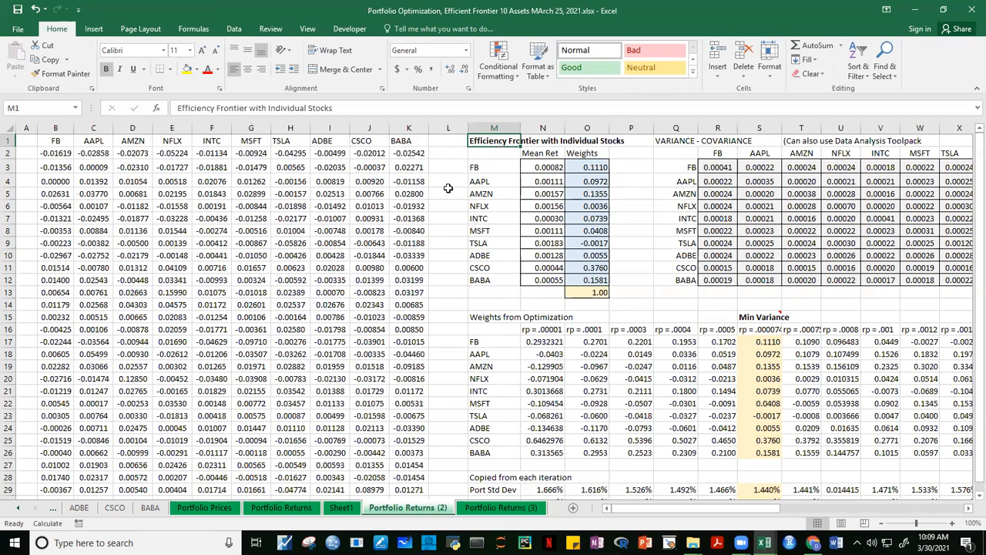
pyautogui.moveTo(492, 166); pyautogui.dragTo(492, 280)
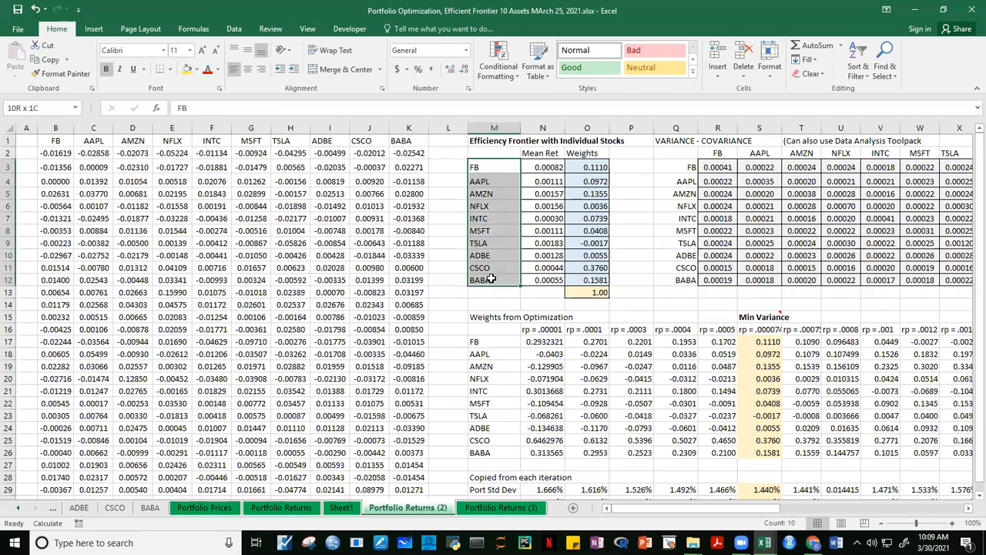
pyautogui.moveTo(501, 168); pyautogui.dragTo(506, 279)
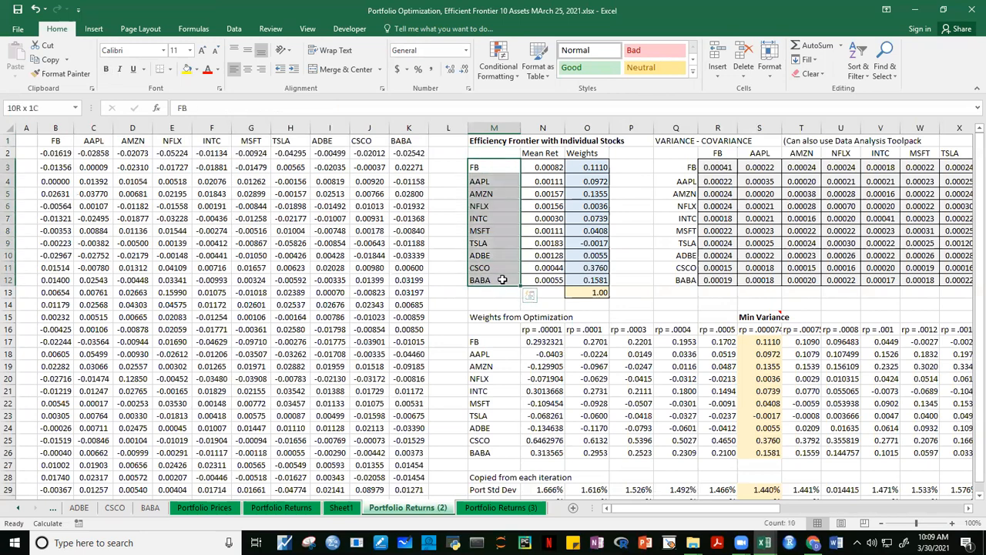
pyautogui.click(501, 171)
pyautogui.moveTo(501, 171); pyautogui.dragTo(501, 280)
pyautogui.click(502, 221)
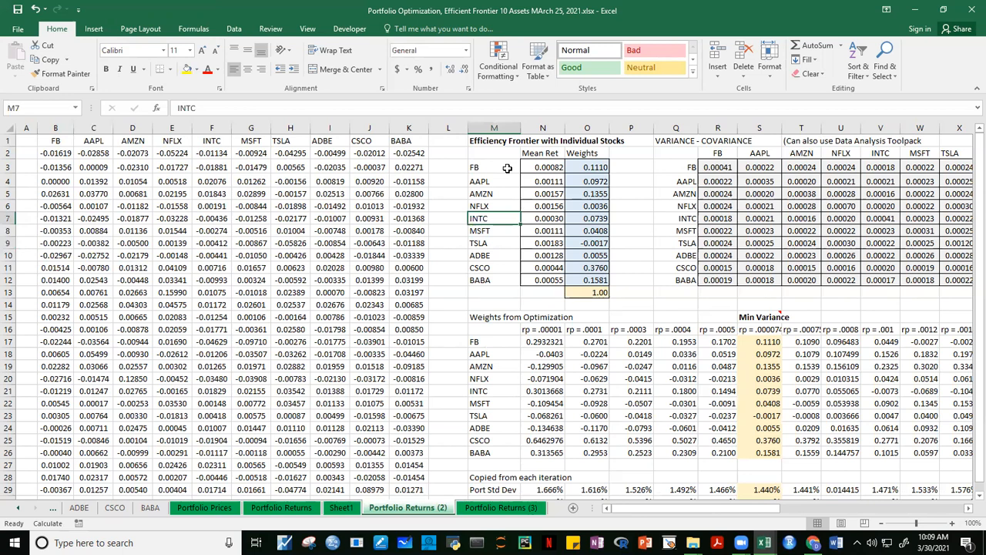
pyautogui.moveTo(47, 141); pyautogui.dragTo(409, 141)
pyautogui.moveTo(493, 168); pyautogui.dragTo(495, 278)
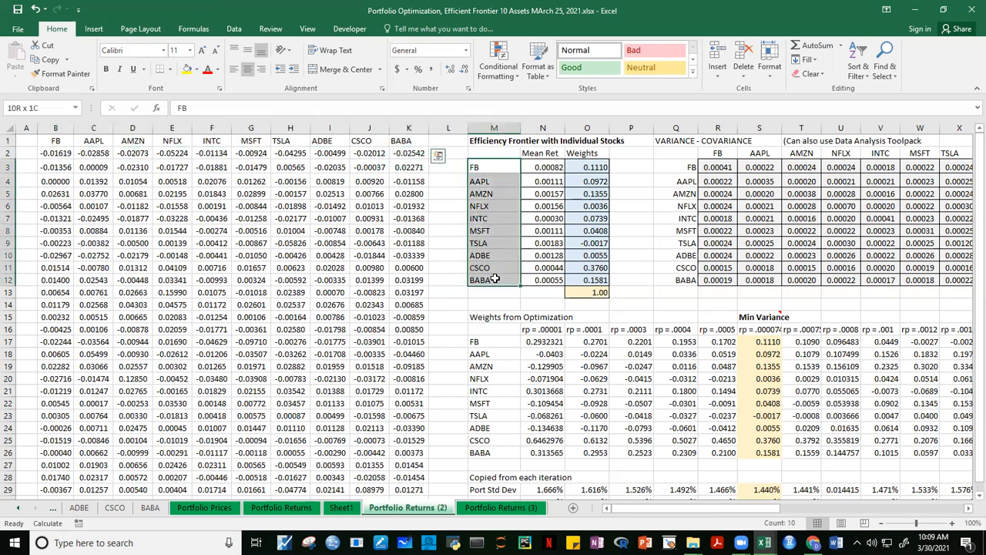
pyautogui.click(649, 215)
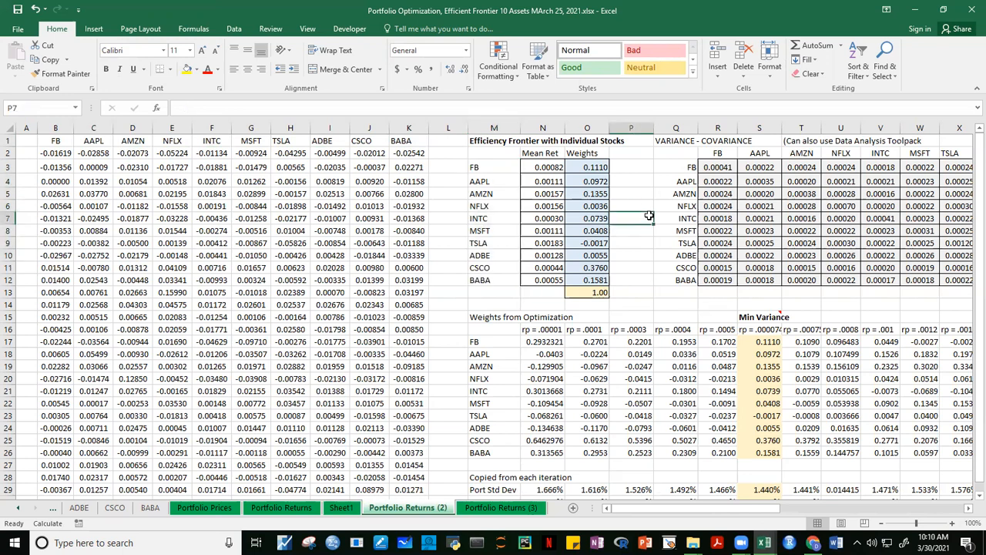
# Step: Check the workbook's list of defined names against the ticker labels in M3:M12
pyautogui.click(75, 107)
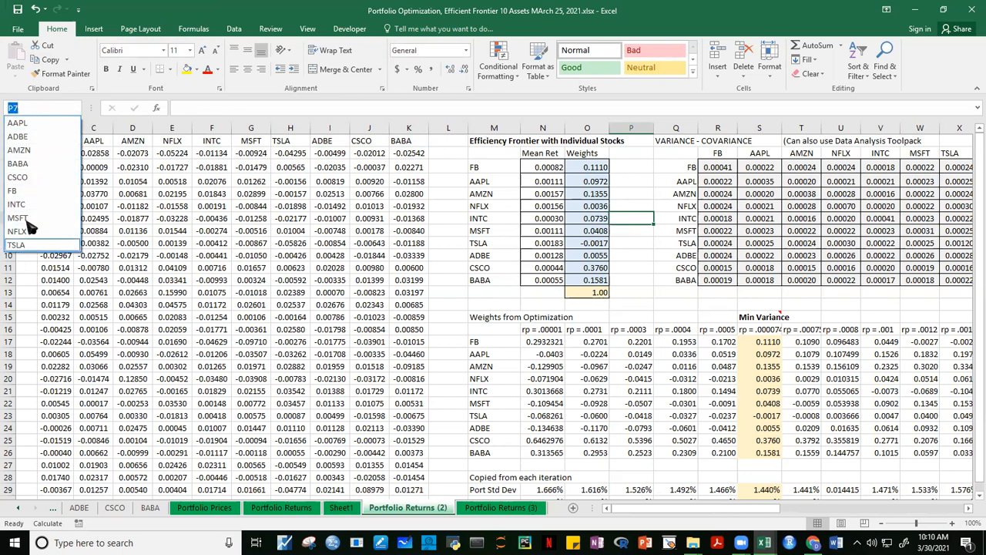
pyautogui.click(653, 163)
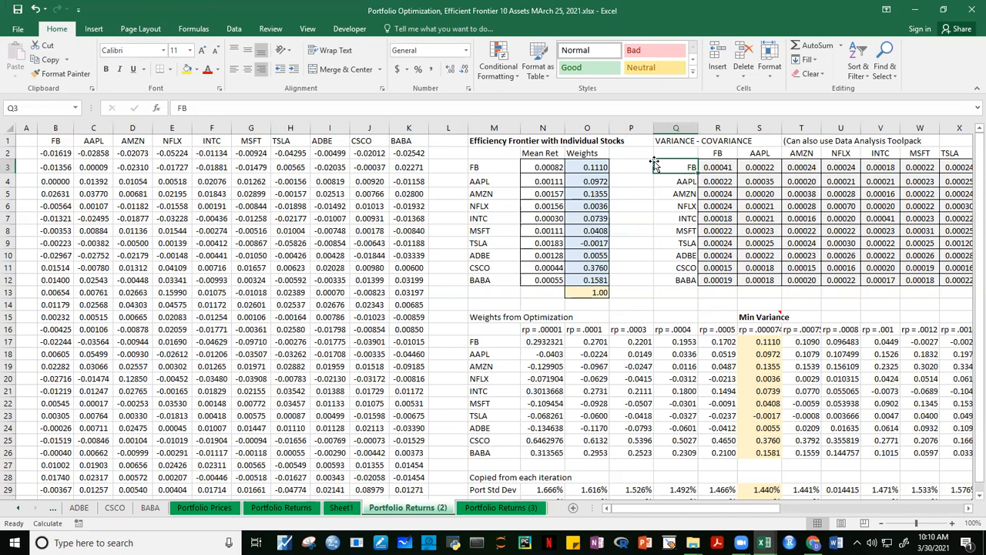
pyautogui.click(493, 167)
pyautogui.moveTo(493, 168); pyautogui.dragTo(497, 280)
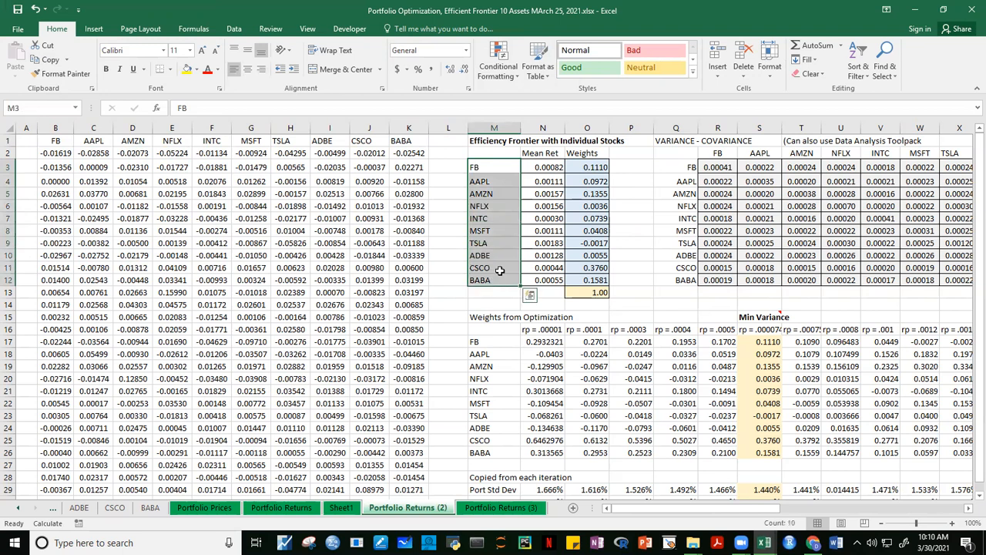
pyautogui.click(651, 213)
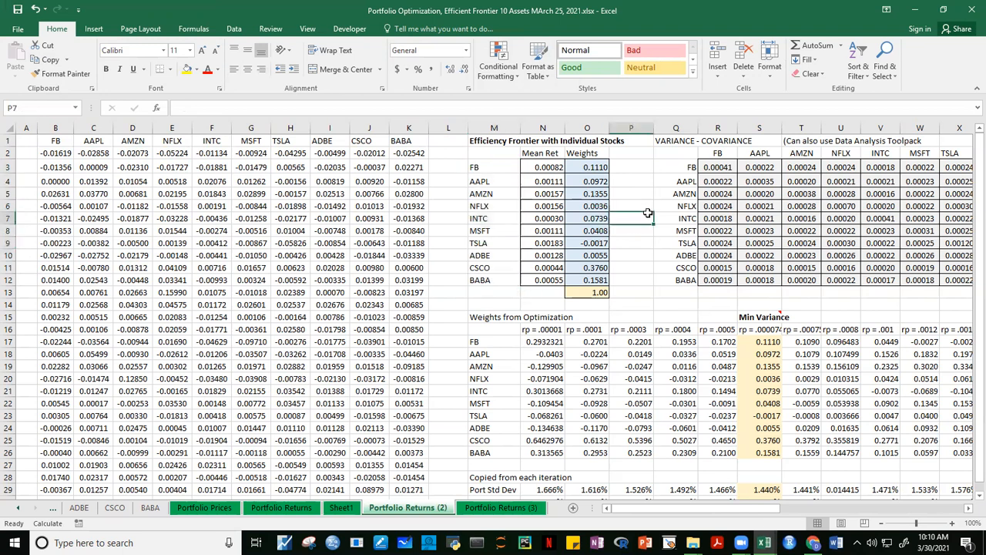
# Step: Enter =AVERAGE(INDIRECT(M3)) as the FB mean return in N3 and fill the formula down to N12
pyautogui.click(542, 168)
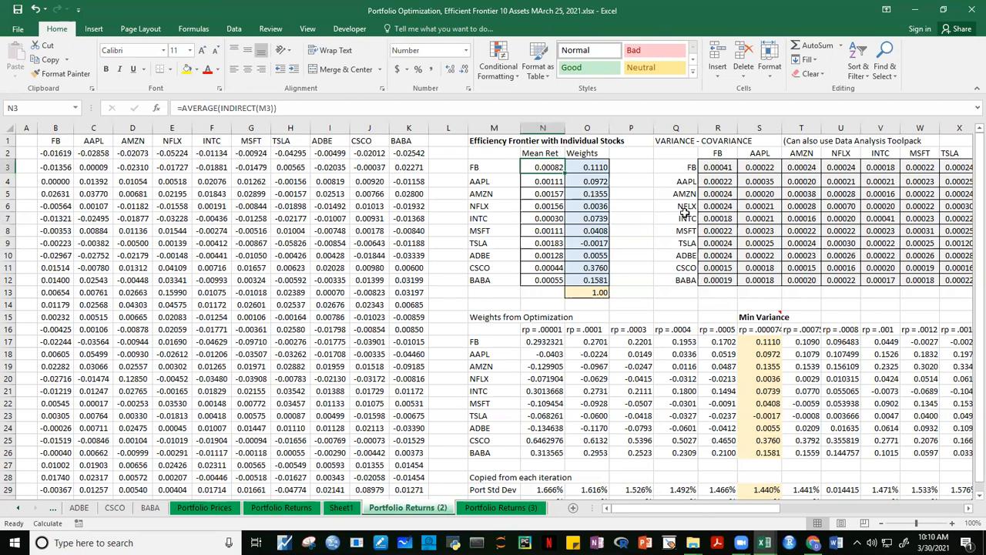
pyautogui.write('=')
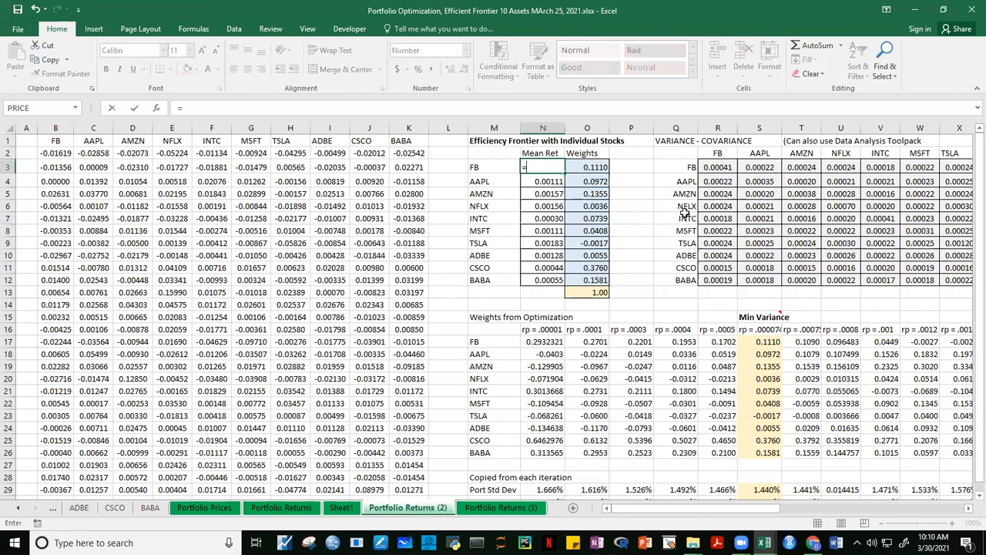
pyautogui.write('AVERAGE')
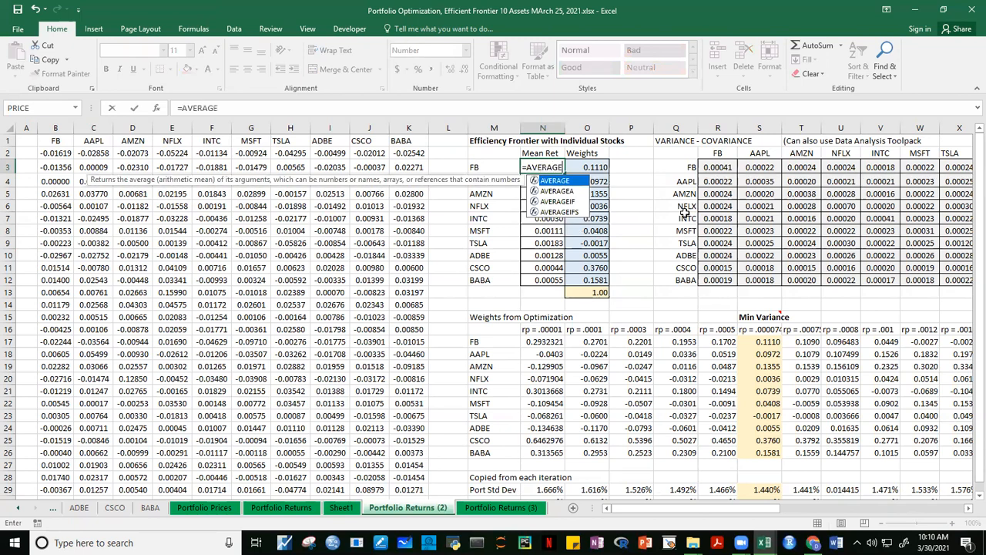
pyautogui.write('(')
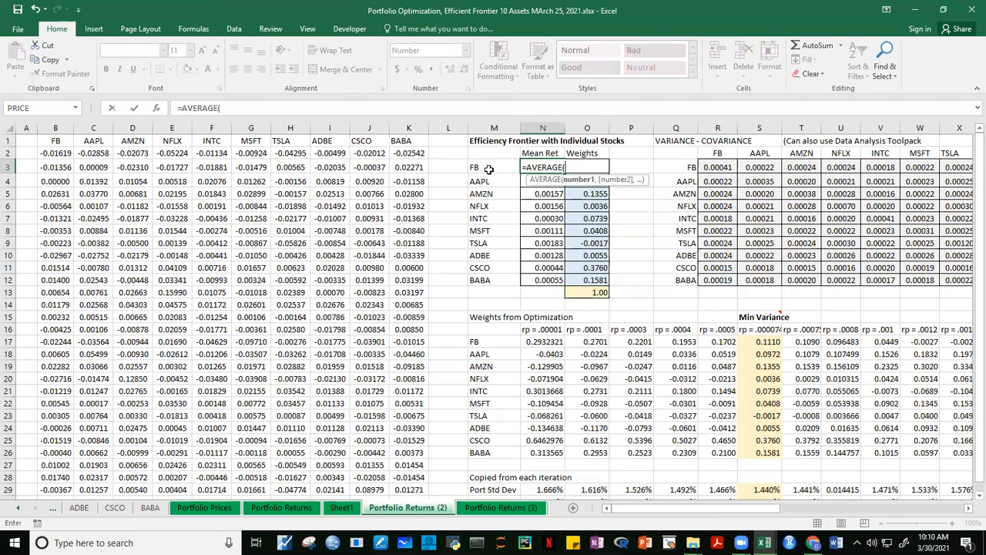
pyautogui.write('INDIRECT(')
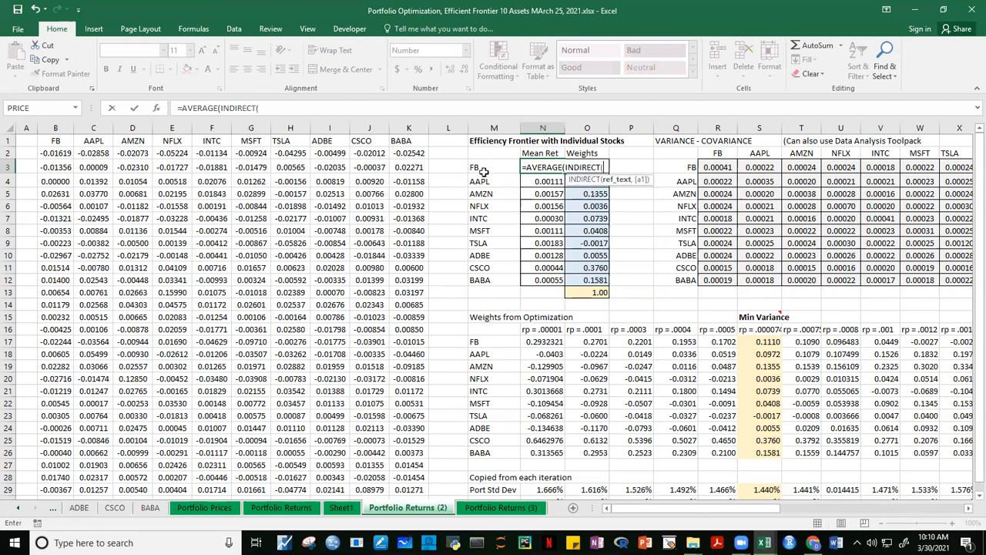
pyautogui.click(486, 170)
pyautogui.write(')')
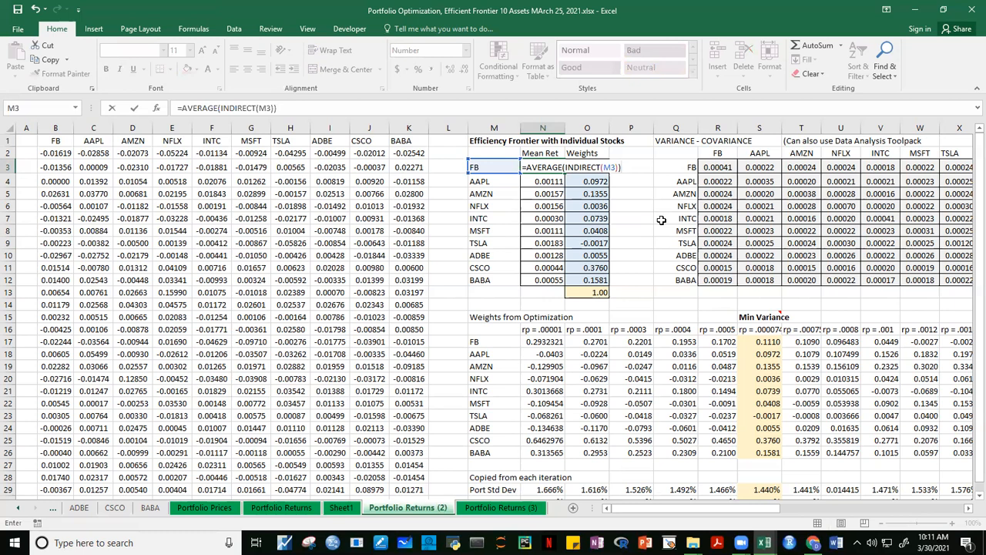
pyautogui.hotkey('ctrl', 'Return')
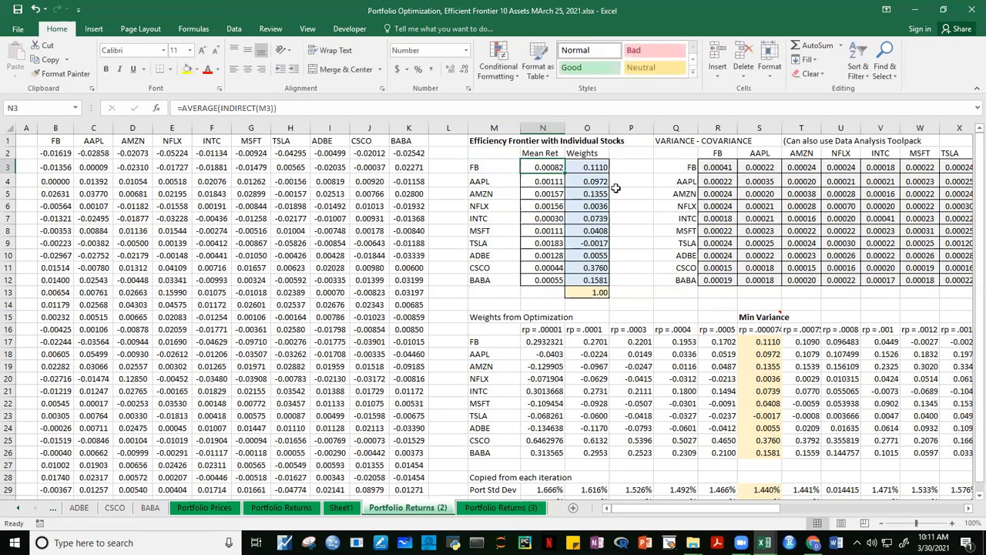
pyautogui.moveTo(565, 172); pyautogui.dragTo(565, 285)
pyautogui.click(655, 256)
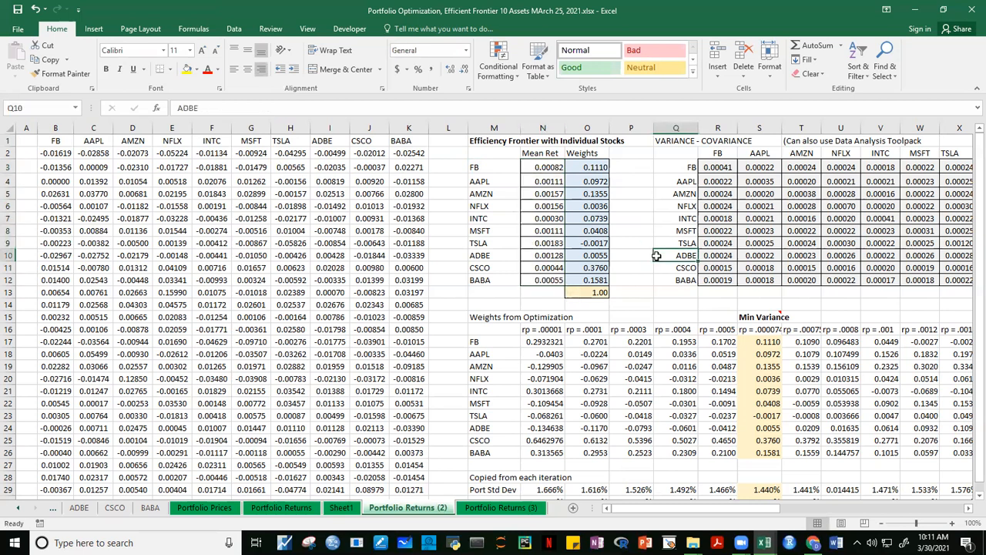
# Step: Review the tickers in M3:M12 and the mean return formula in N3 that refers to them
pyautogui.moveTo(480, 167); pyautogui.dragTo(486, 279)
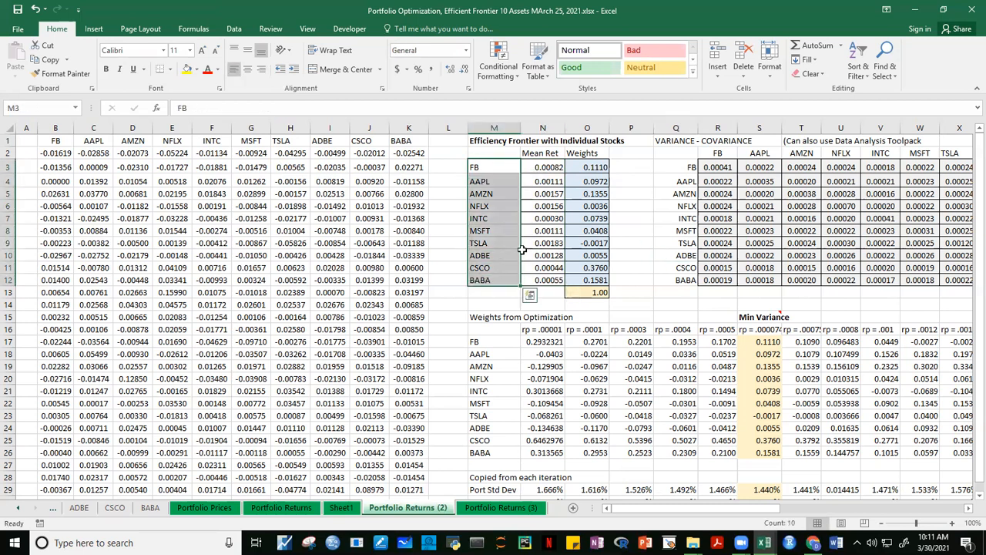
pyautogui.click(552, 169)
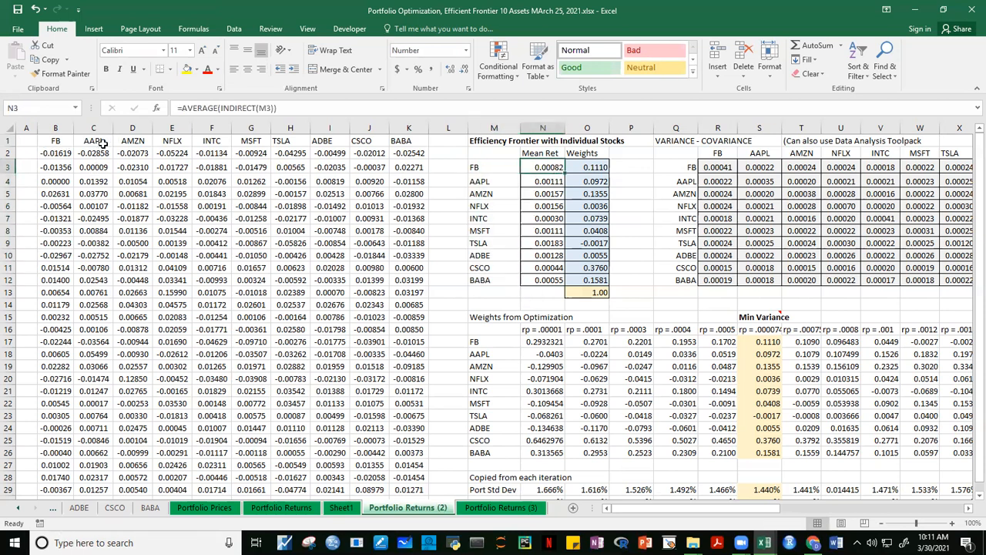
pyautogui.click(649, 267)
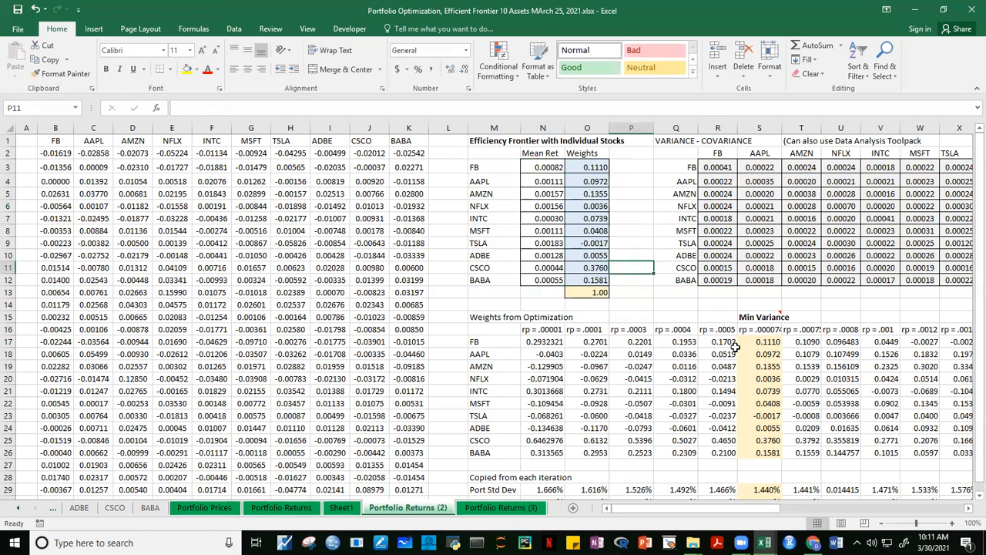
# Step: Set all ten weights in O3:O12 to =1/10 and check the sum formula in O13
pyautogui.moveTo(757, 508); pyautogui.dragTo(791, 515)
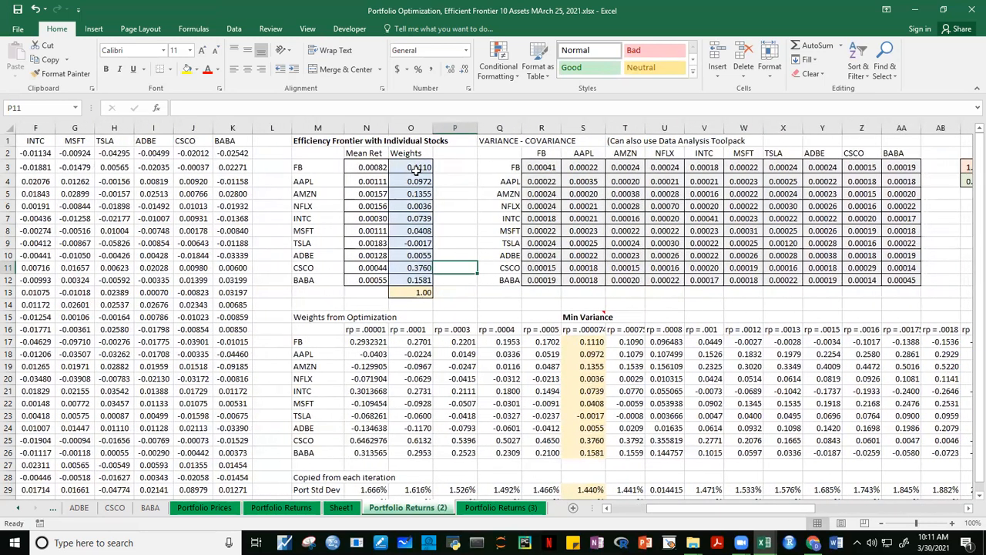
pyautogui.moveTo(417, 170); pyautogui.dragTo(418, 280)
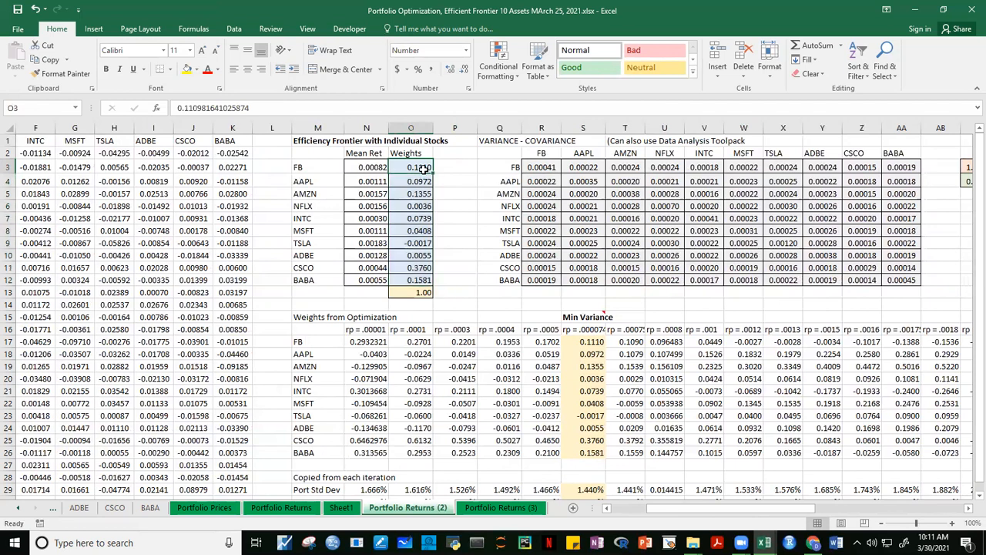
pyautogui.write('=1/10')
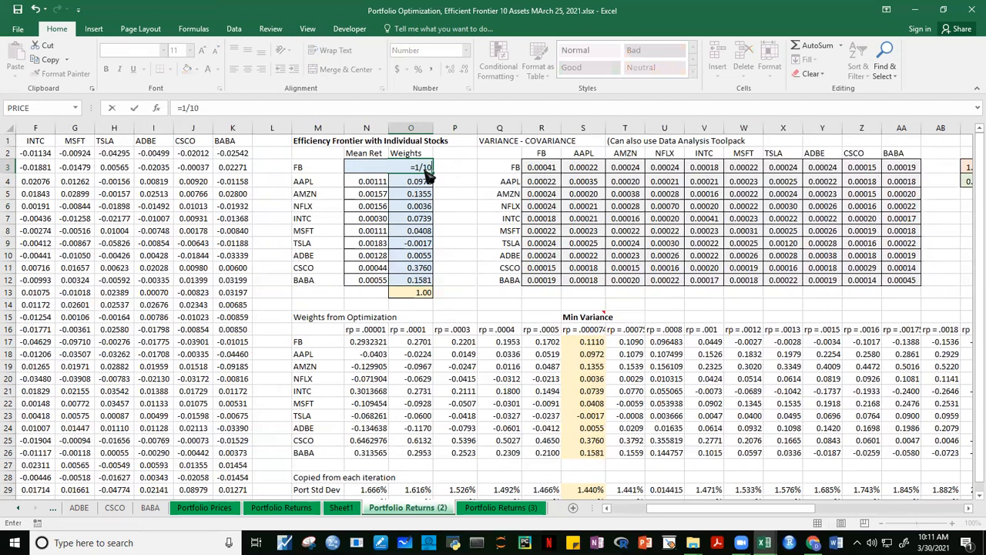
pyautogui.press('Return')
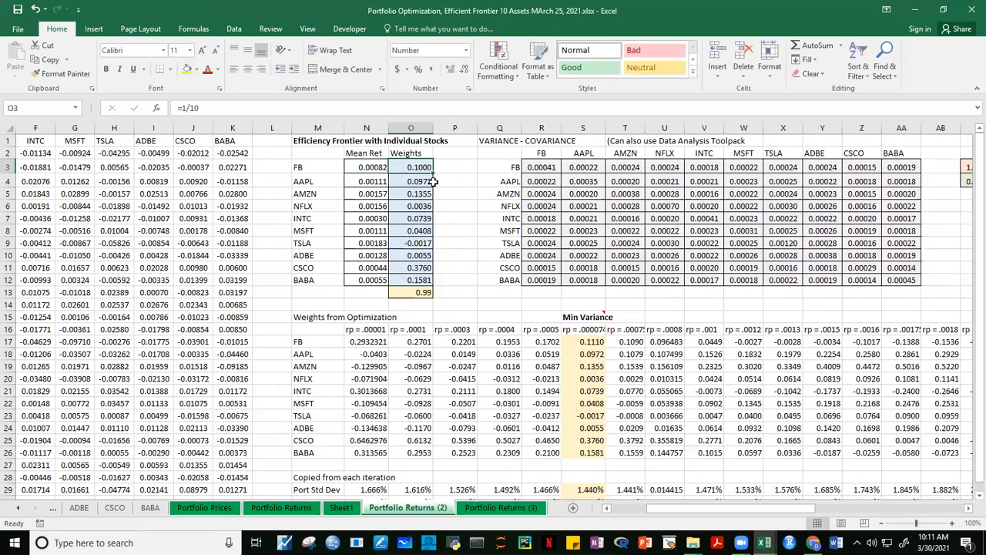
pyautogui.moveTo(432, 174); pyautogui.dragTo(433, 282)
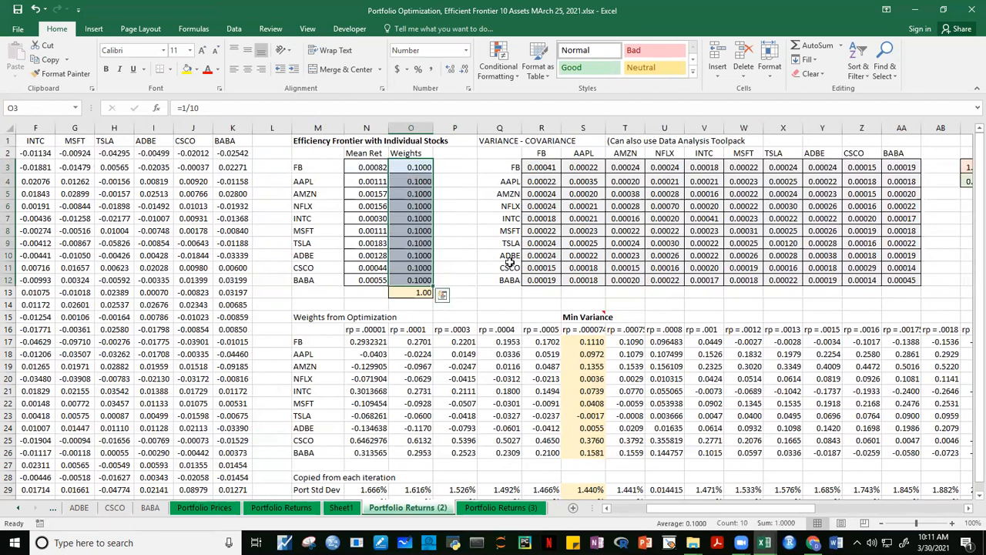
pyautogui.click(417, 293)
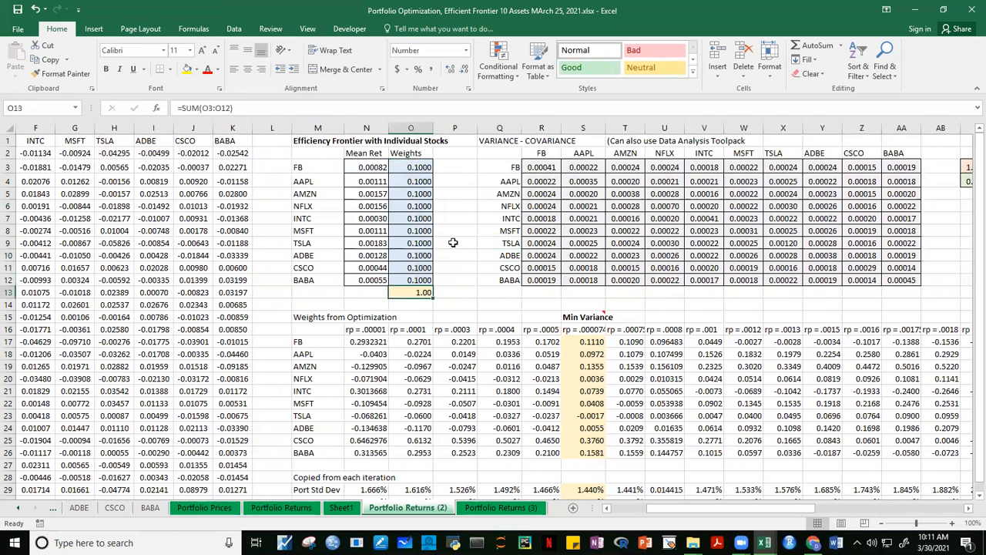
# Step: Format the VARIANCE - COVARIANCE heading in Q1 in red and bold
pyautogui.click(486, 140)
pyautogui.click(208, 69)
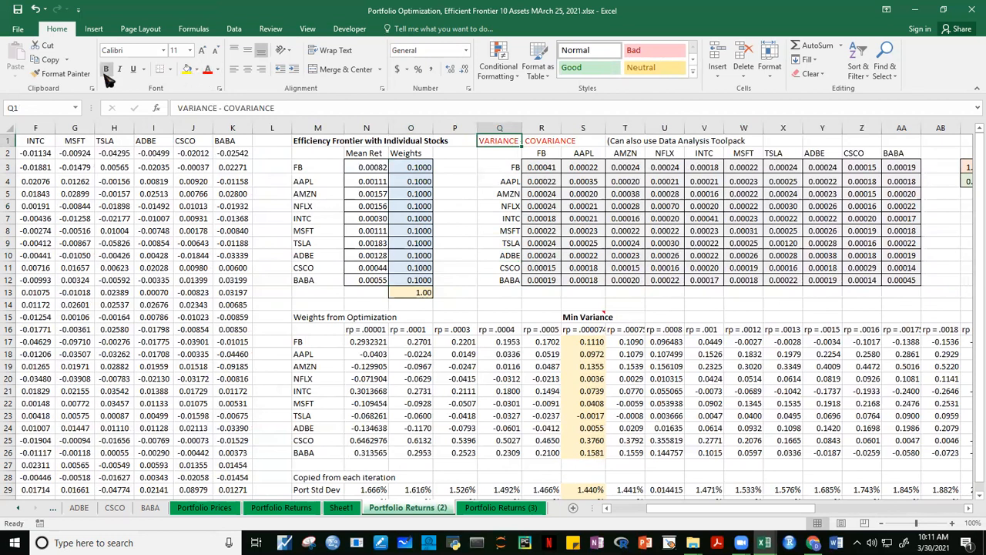
pyautogui.click(461, 218)
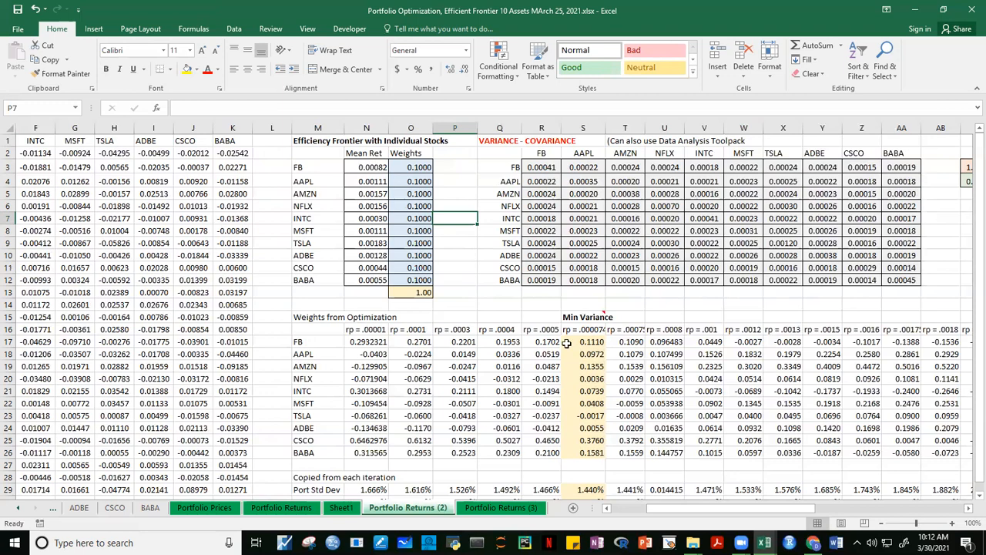
# Step: Switch to the Portfolio Returns sheet and examine the handwritten portfolio return and risk formulas beside the covariance matrix
pyautogui.click(308, 507)
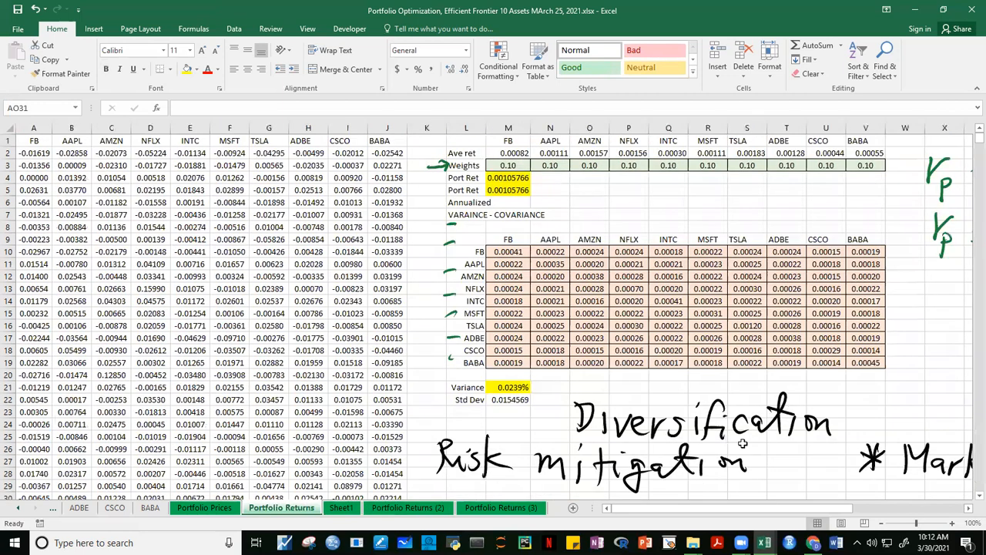
pyautogui.moveTo(744, 508); pyautogui.dragTo(844, 509)
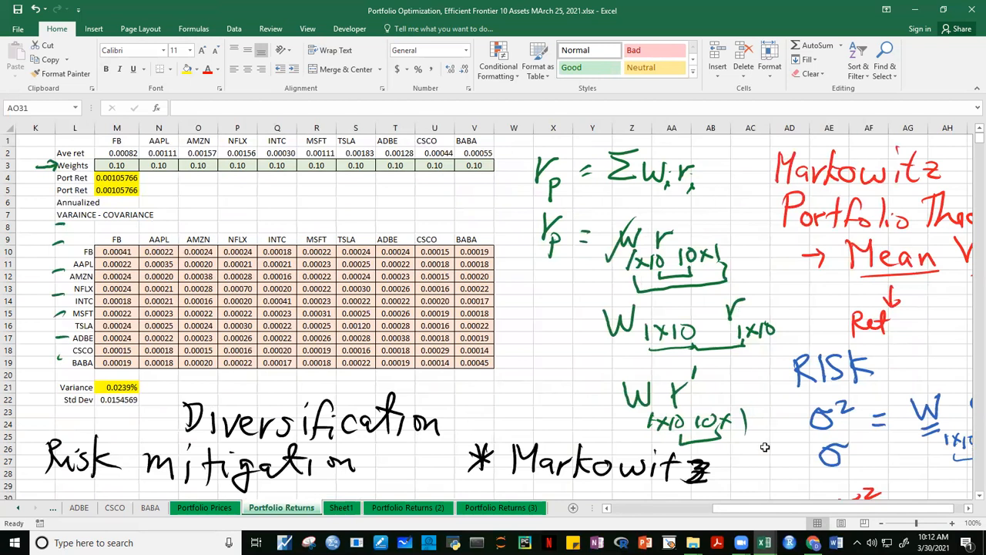
pyautogui.hscroll(1, 844, 523)
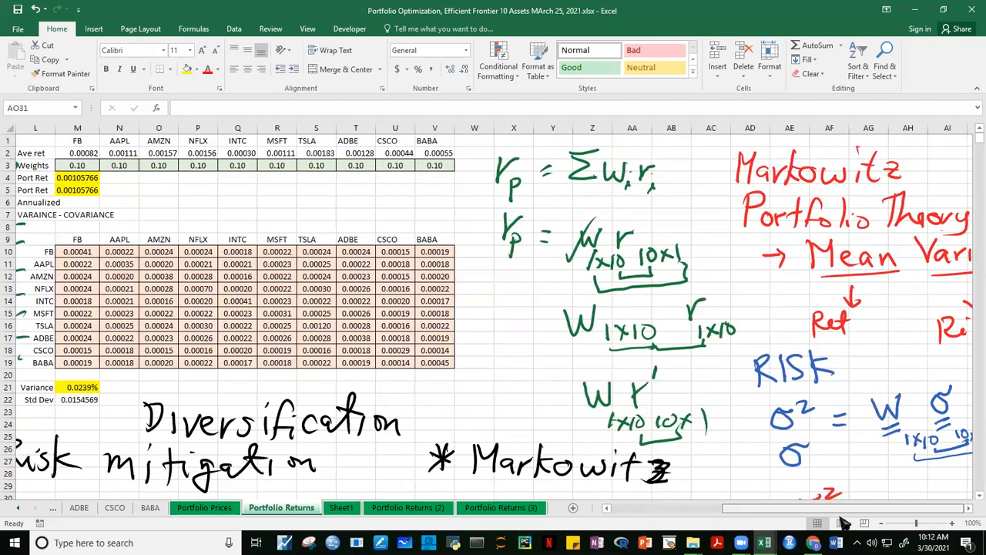
# Step: Examine the handwritten portfolio variance formula on the Portfolio Returns sheet and go back to the Portfolio Returns (2) sheet
pyautogui.click(968, 509)
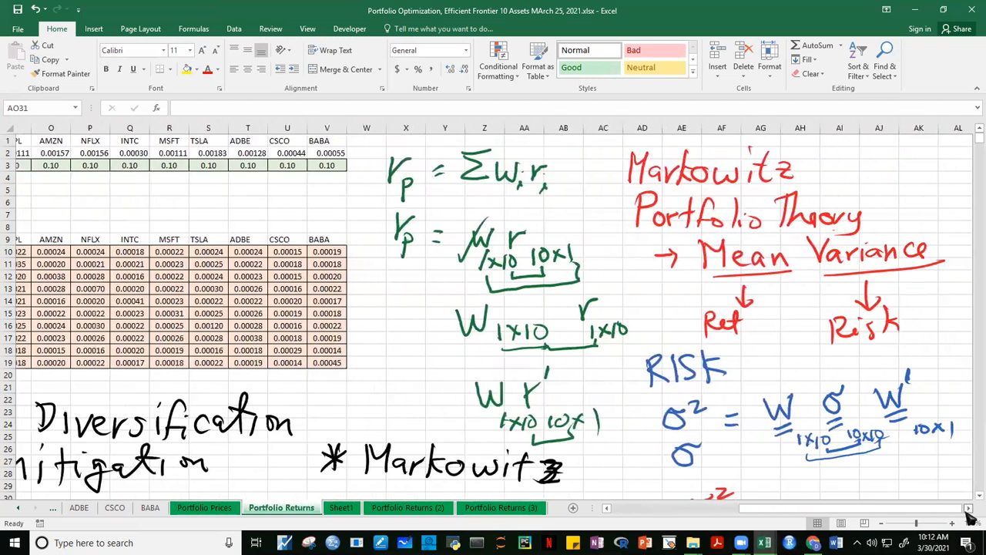
pyautogui.click(968, 508)
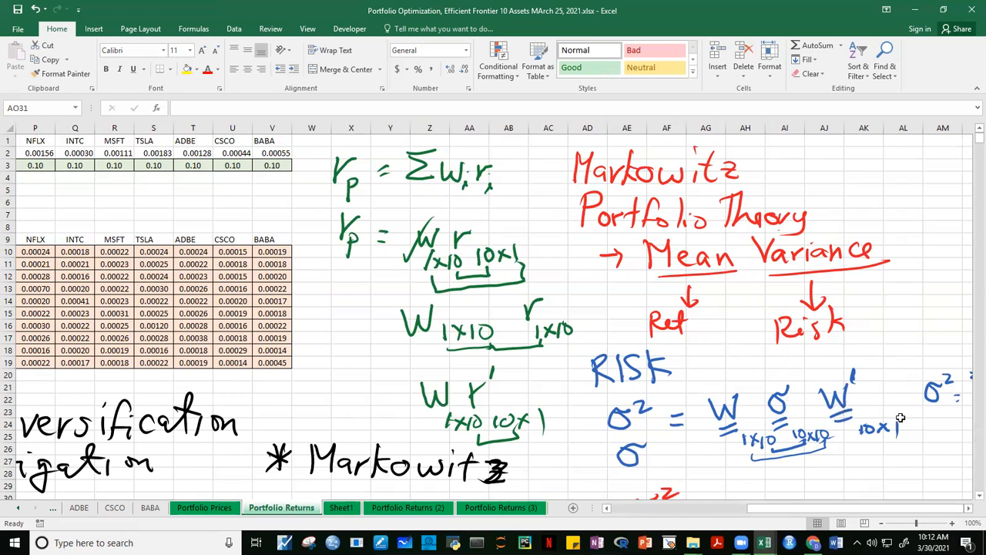
pyautogui.click(501, 508)
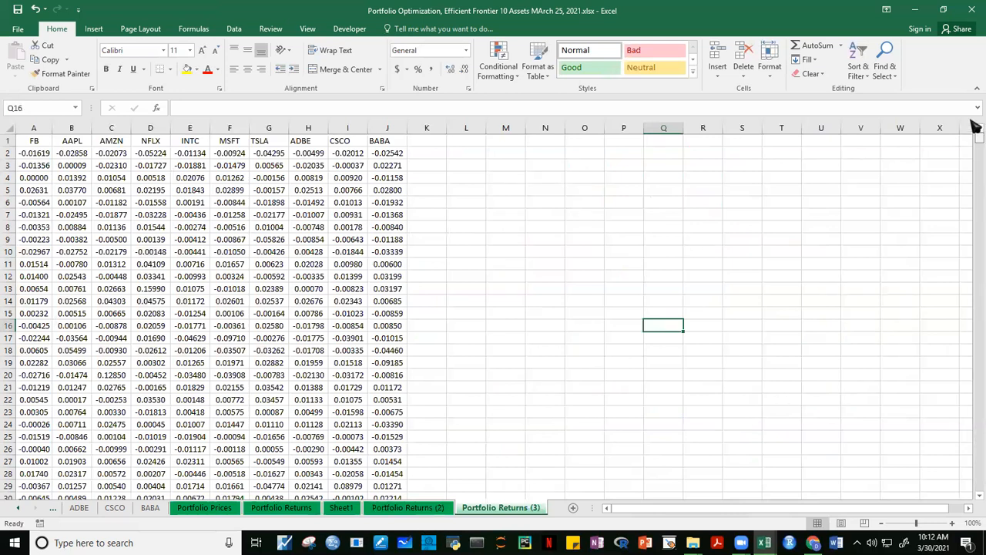
pyautogui.click(412, 507)
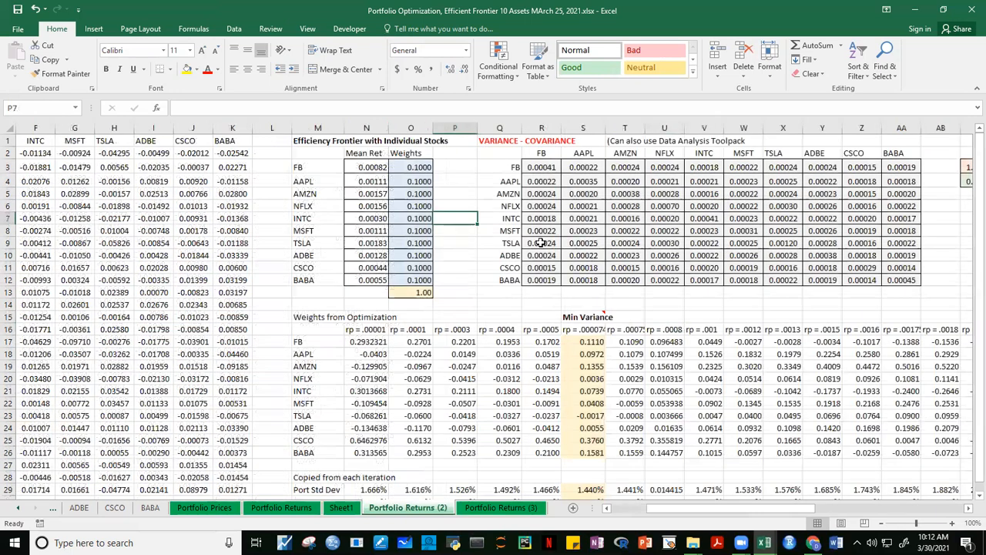
# Step: Review the weight sum in O13 and the matrix's ticker labels in Q3:Q12 and R2:AA2
pyautogui.click(483, 180)
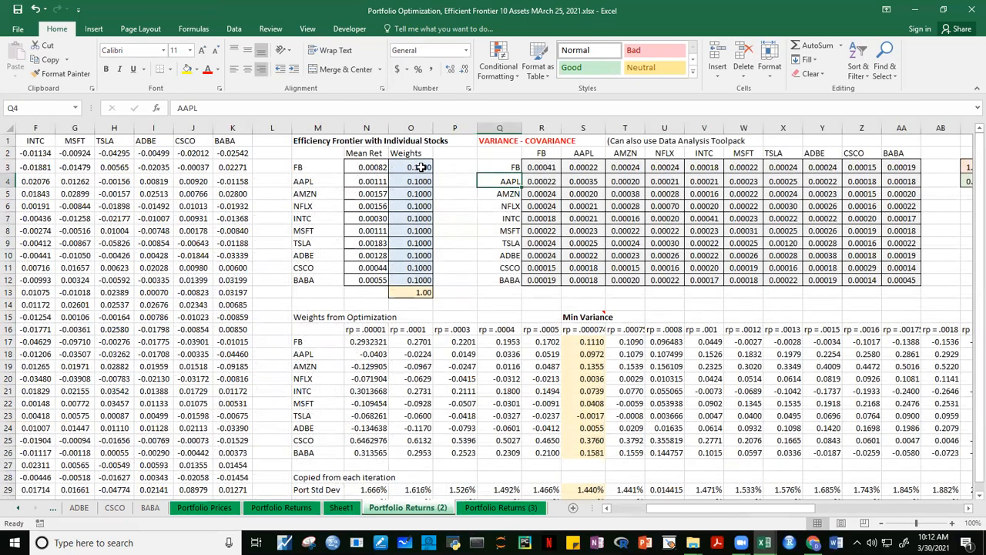
pyautogui.click(422, 293)
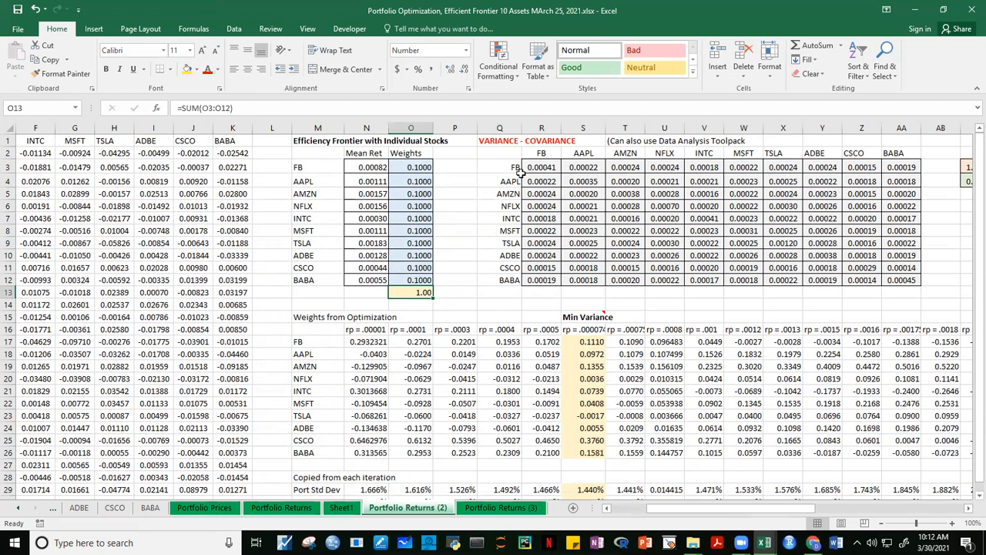
pyautogui.click(501, 139)
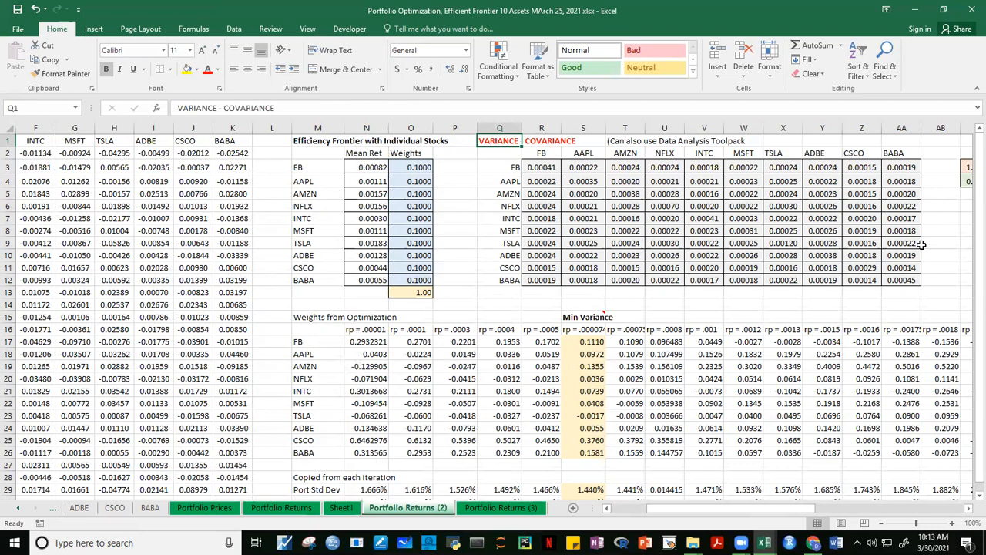
pyautogui.click(968, 509)
pyautogui.click(968, 508)
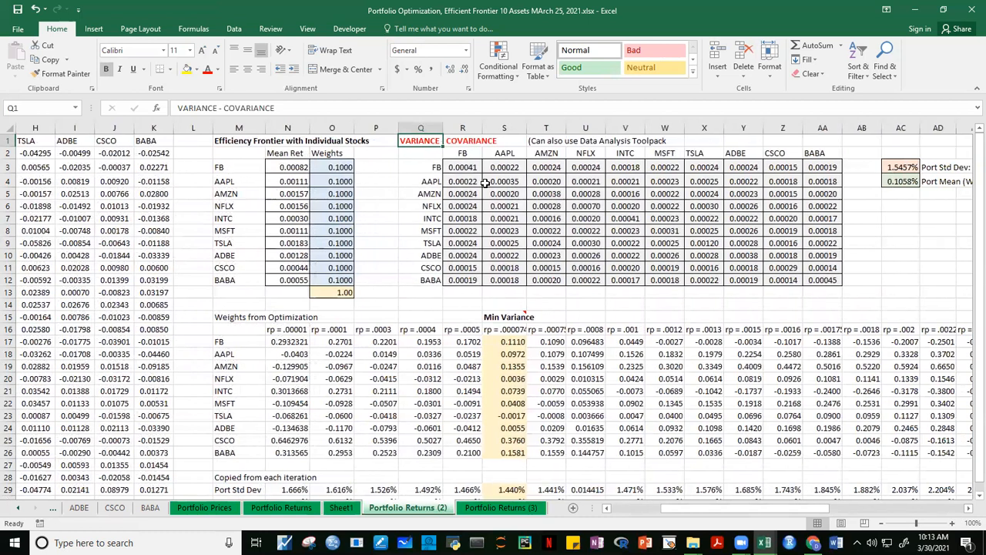
pyautogui.moveTo(425, 165); pyautogui.dragTo(429, 279)
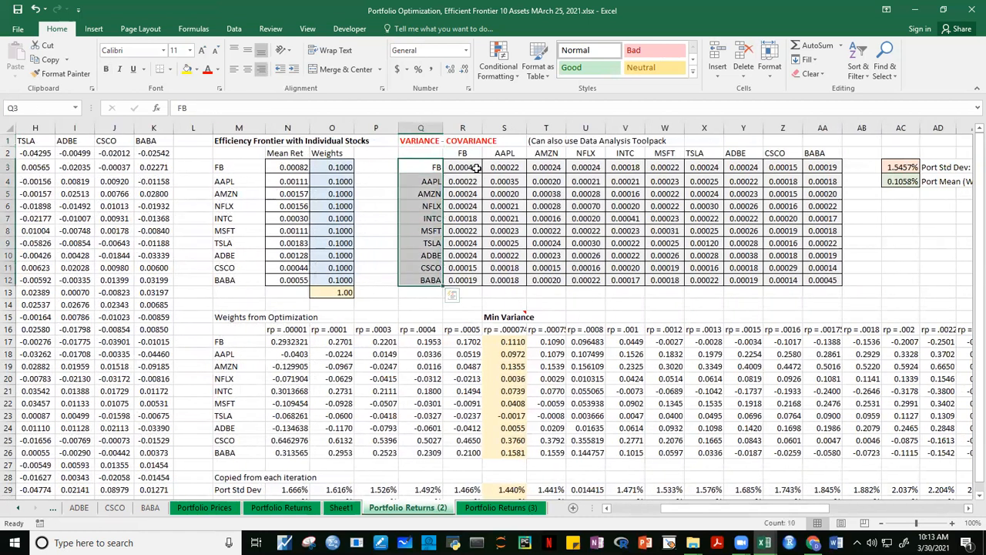
pyautogui.moveTo(465, 153); pyautogui.dragTo(820, 154)
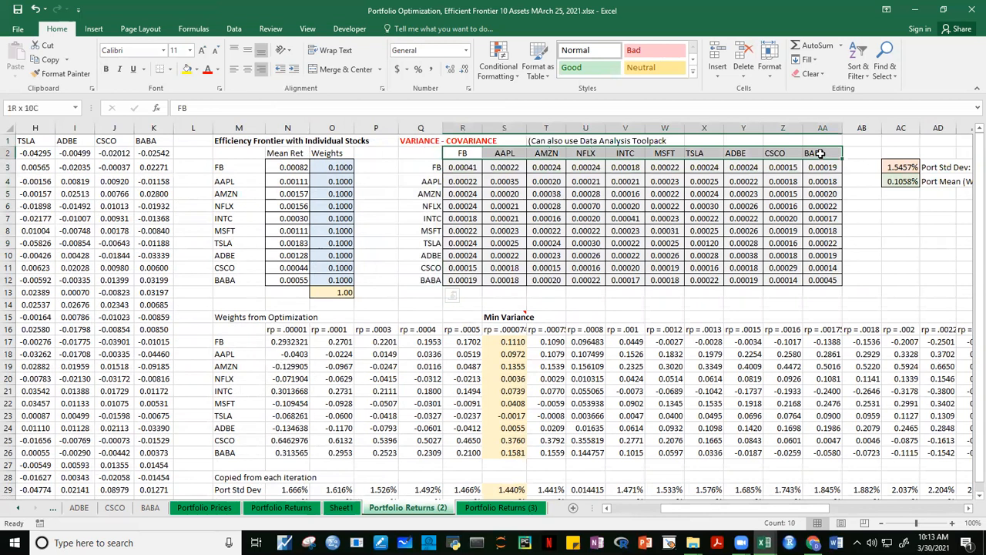
pyautogui.moveTo(425, 167); pyautogui.dragTo(426, 280)
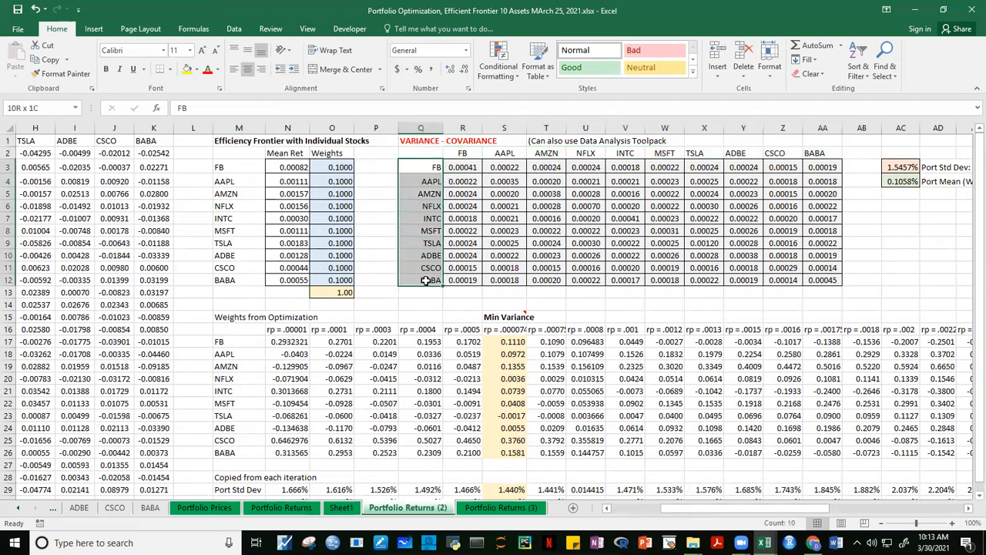
pyautogui.click(930, 269)
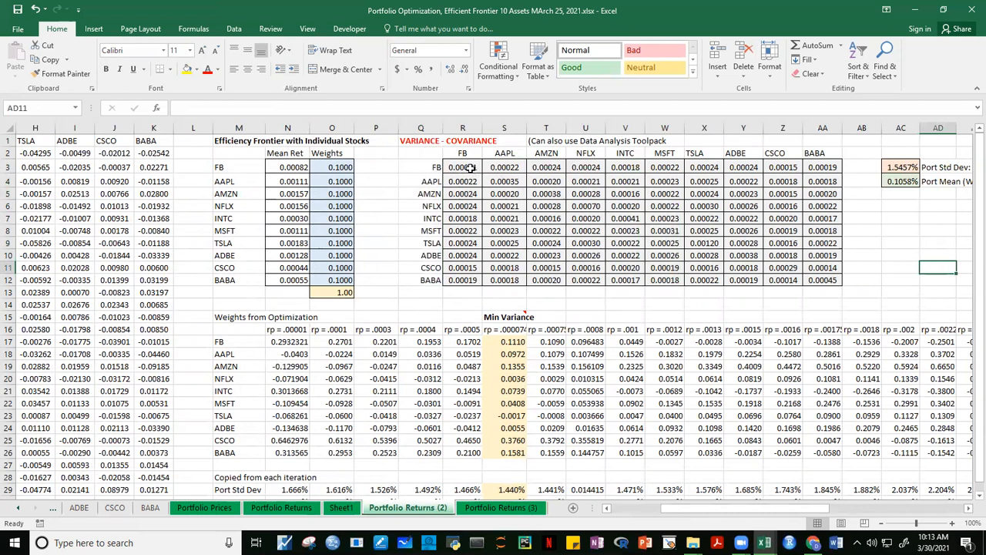
# Step: Clear the covariance values from the matrix range R3:AA12
pyautogui.moveTo(470, 167); pyautogui.dragTo(816, 280)
pyautogui.press('Delete')
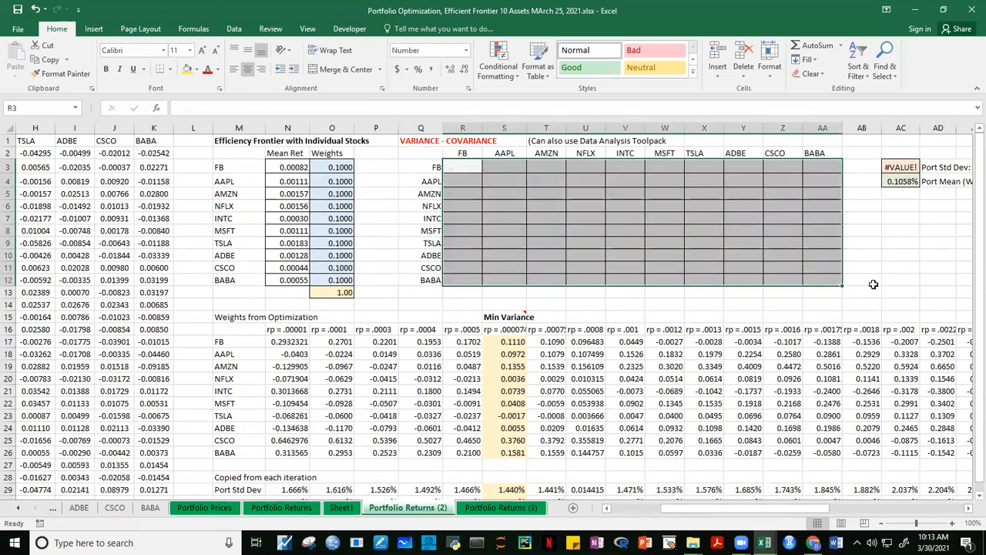
pyautogui.click(886, 253)
# Step: Begin a COVARIANCE.S formula in R3 with INDIRECT(R$2) as the first array, locking only the row
pyautogui.click(460, 167)
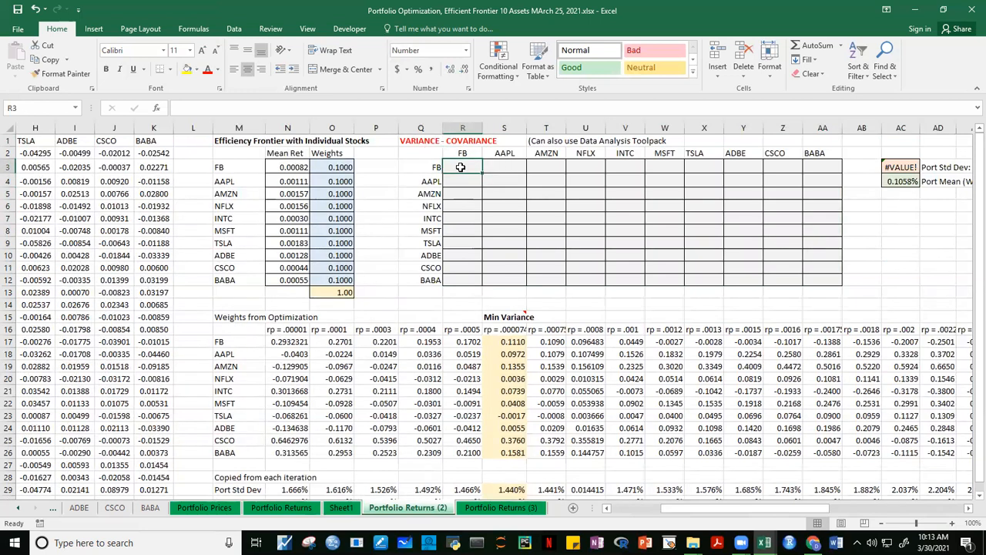
pyautogui.write('=C')
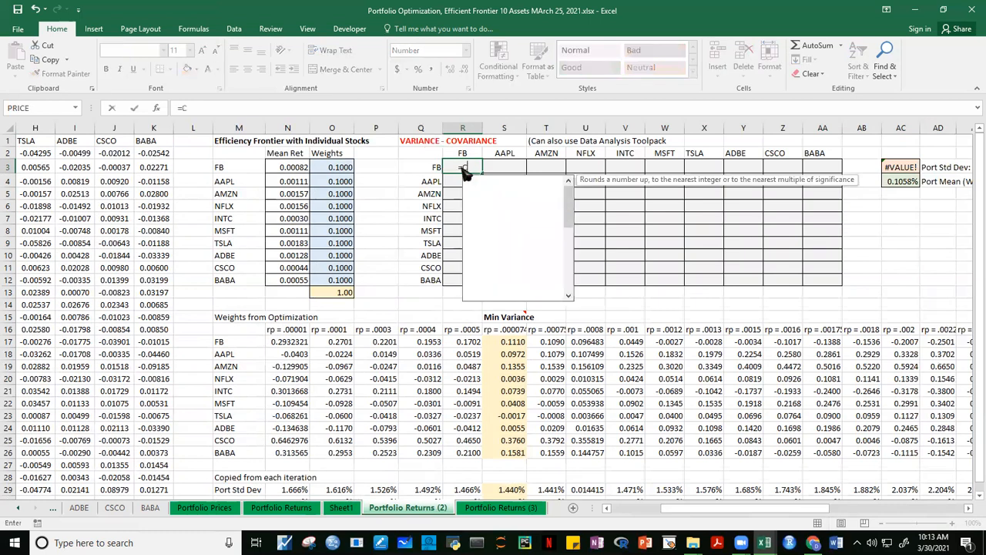
pyautogui.write('OVARI')
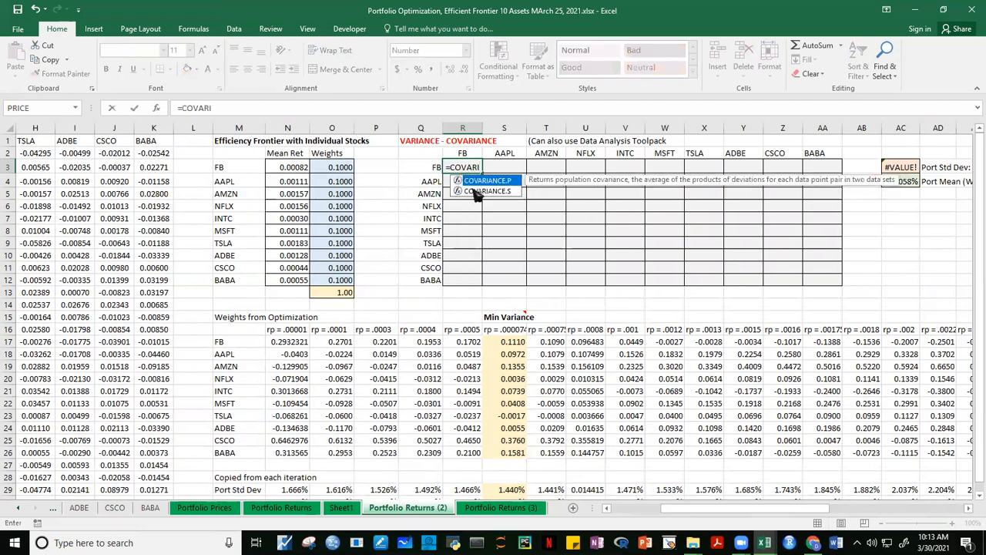
pyautogui.doubleClick(492, 191)
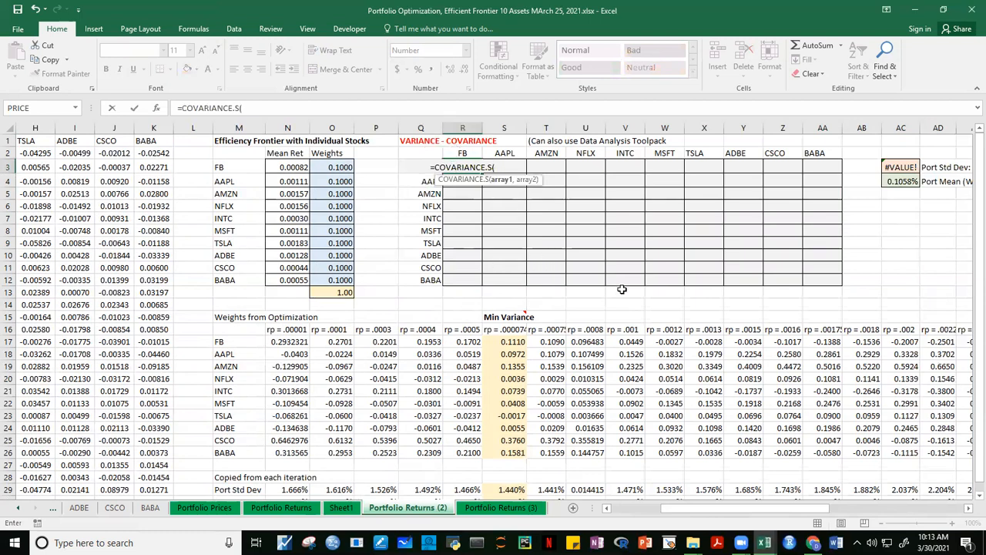
pyautogui.write('INDI')
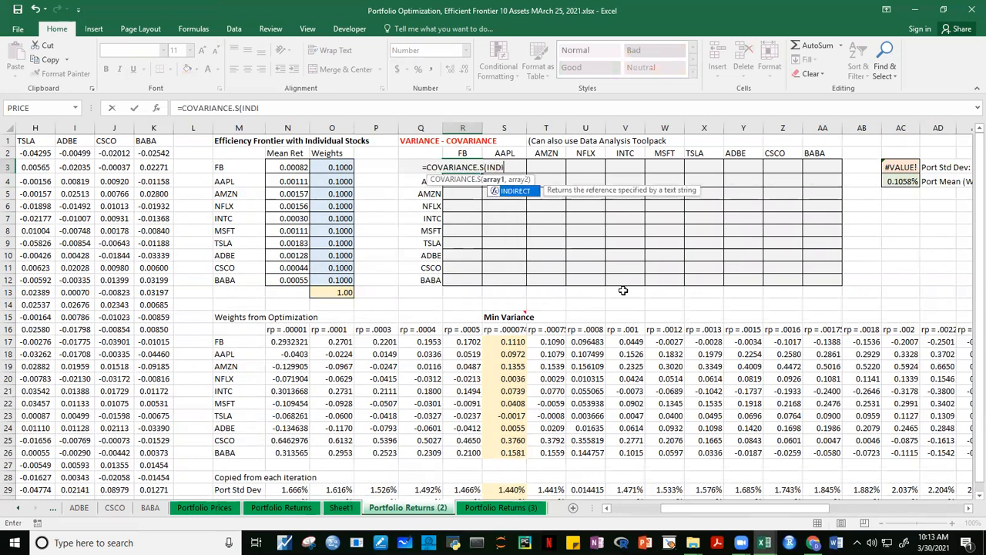
pyautogui.write('RECT(')
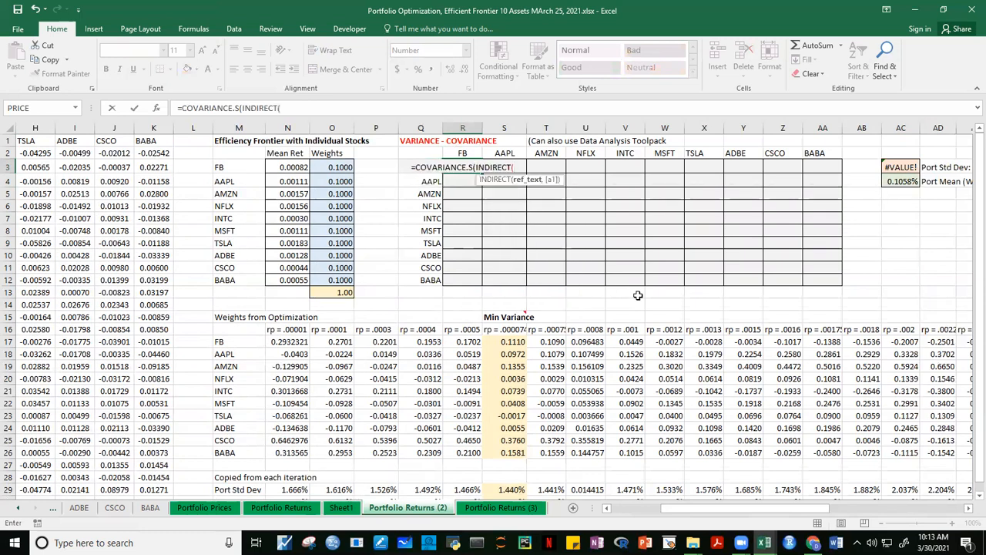
pyautogui.click(462, 152)
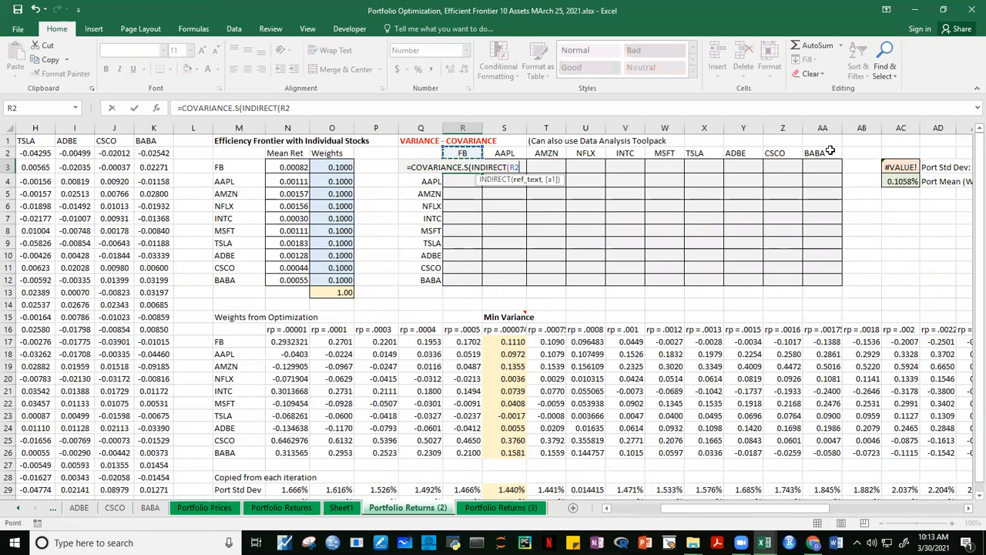
pyautogui.press('F4')
pyautogui.press('F4')
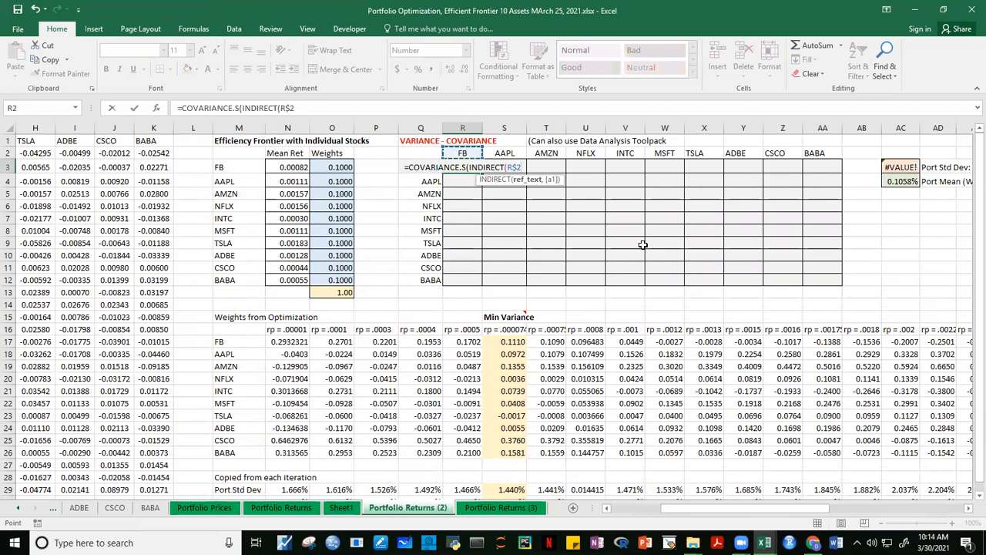
pyautogui.write(')')
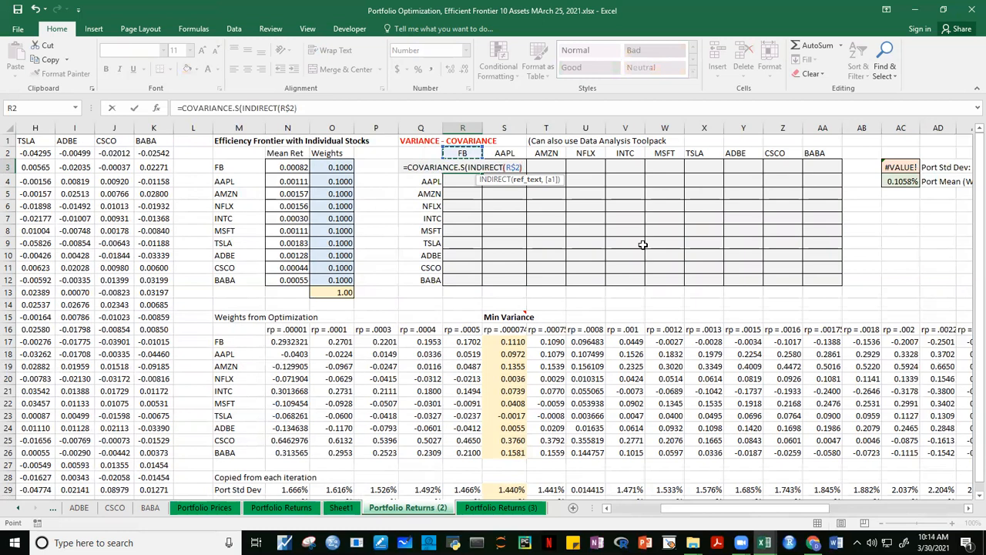
# Step: Complete the R3 formula with INDIRECT($Q3) as the second array and fill it across R3:AA12
pyautogui.write(',I')
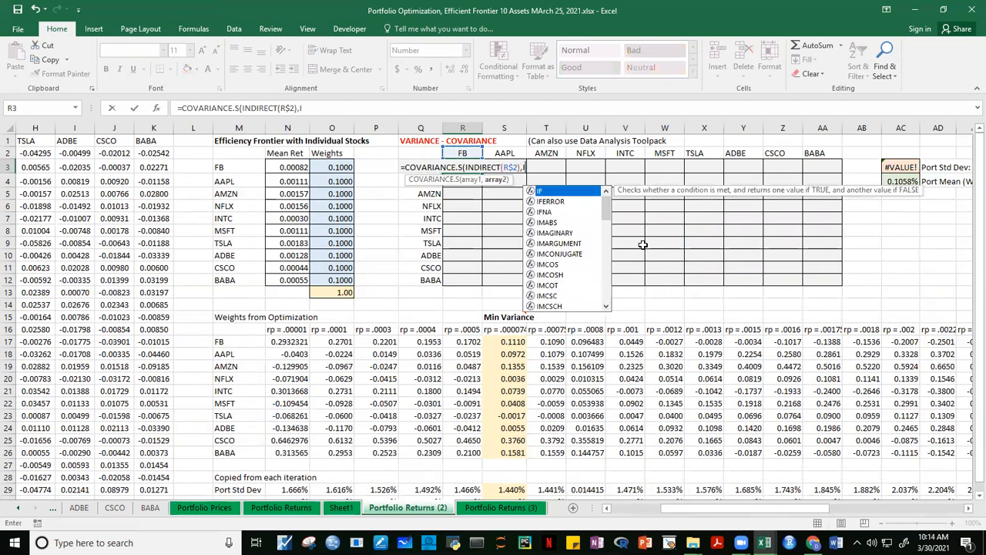
pyautogui.write('NDIRECT(')
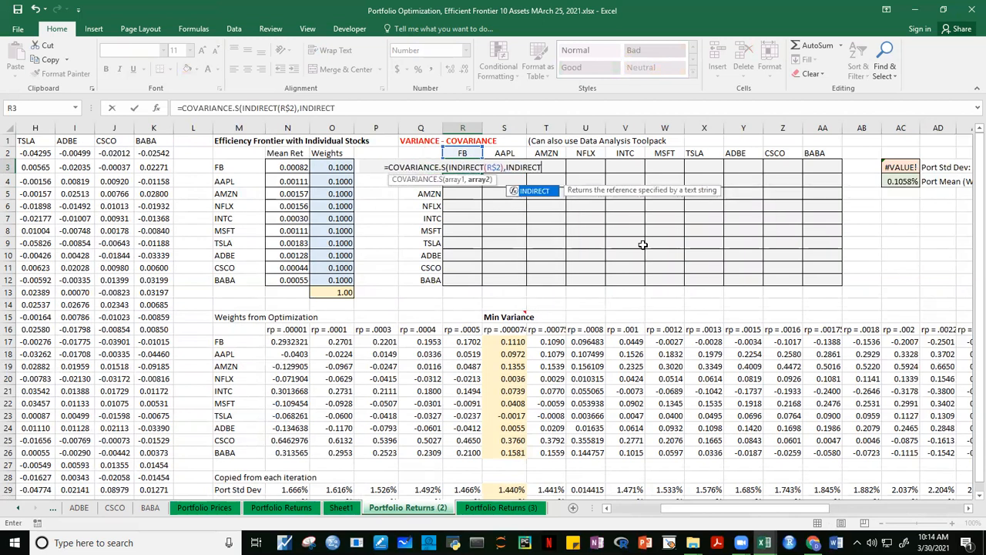
pyautogui.click(413, 182)
pyautogui.press('Up')
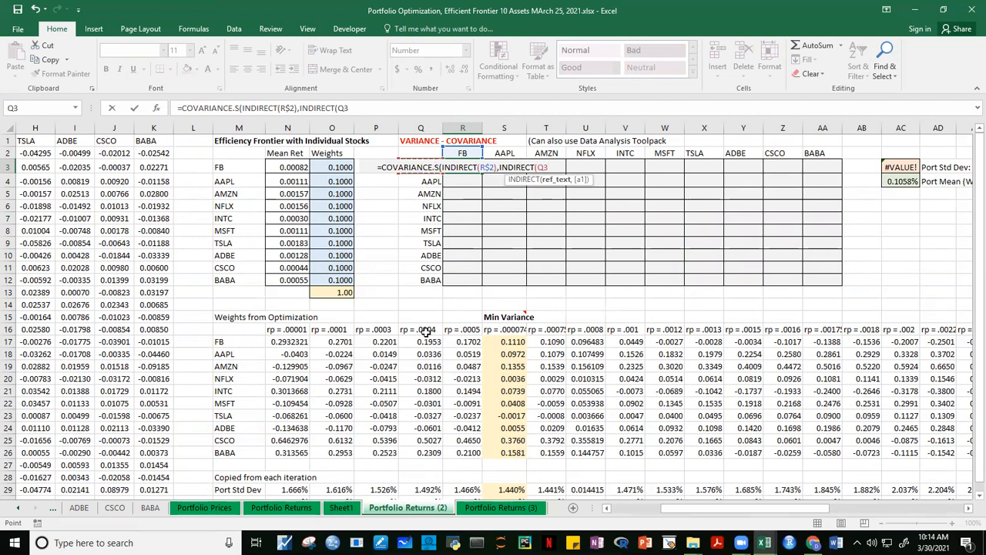
pyautogui.press('F4')
pyautogui.press('F4')
pyautogui.press('F4')
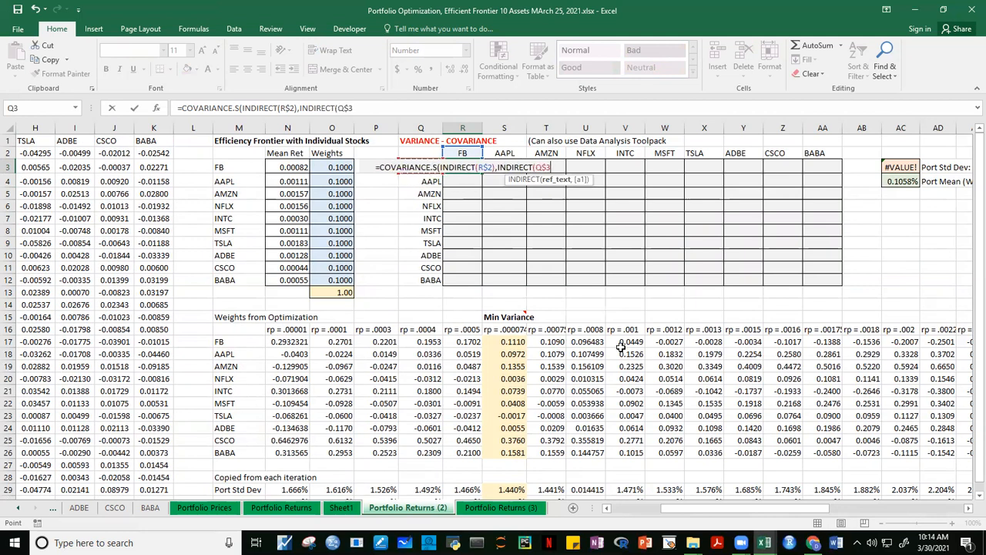
pyautogui.write('))')
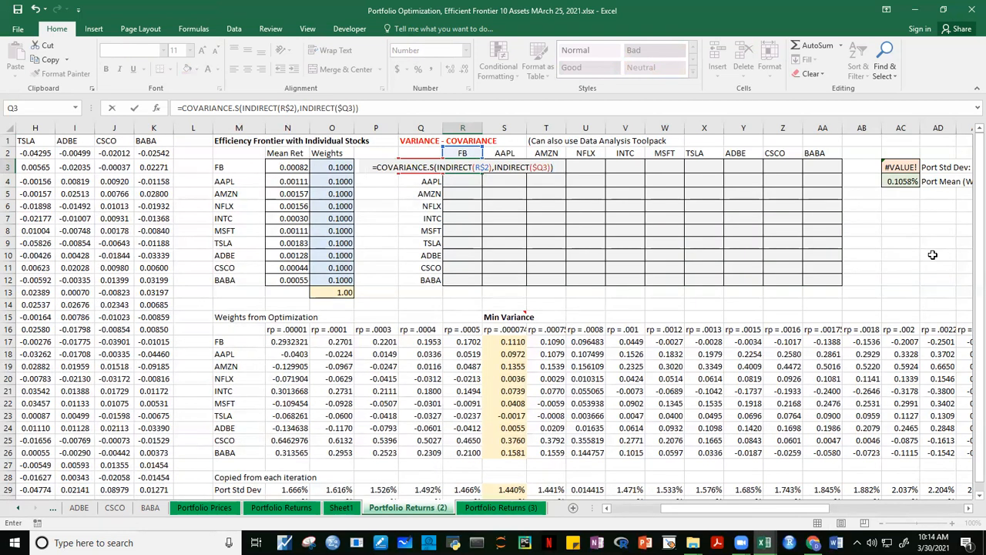
pyautogui.hotkey('ctrl', 'Return')
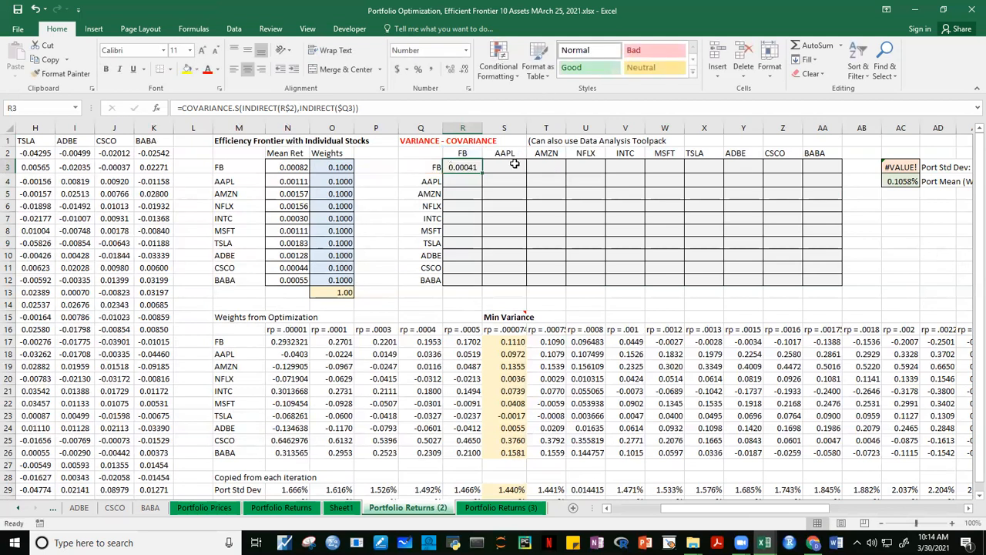
pyautogui.moveTo(482, 174); pyautogui.dragTo(836, 289)
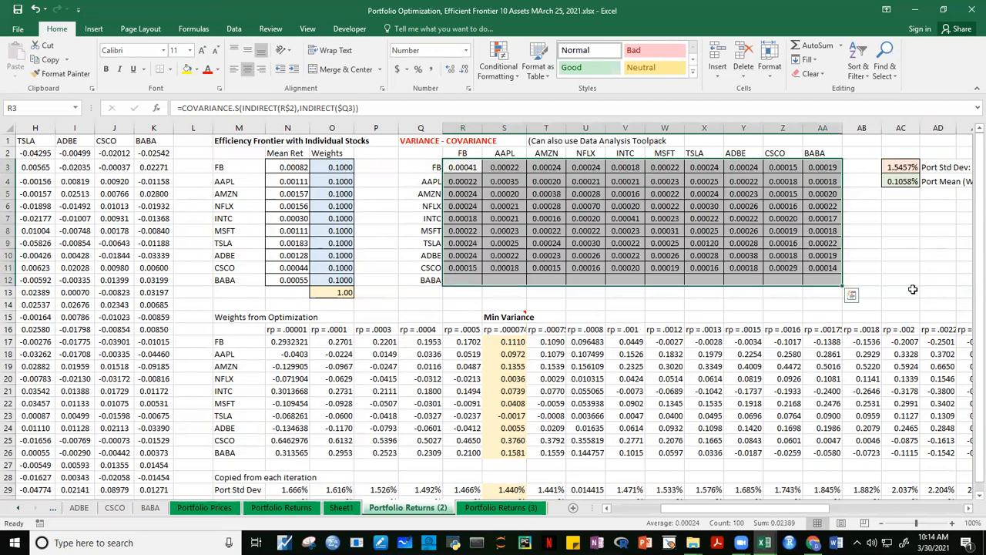
pyautogui.click(908, 282)
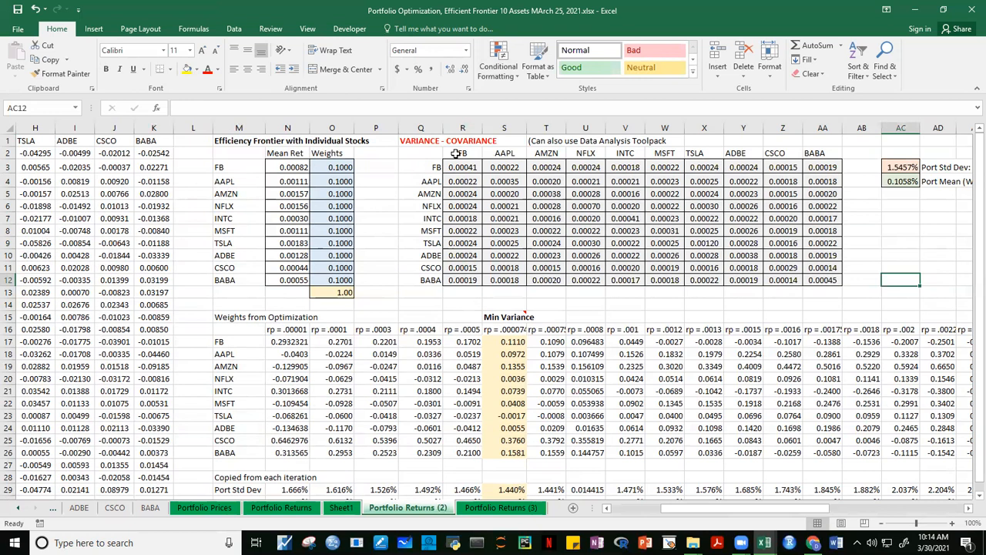
# Step: Compare the mirrored covariances in column R and row 3 of the matrix, and review the mean returns in N3:N12
pyautogui.click(464, 182)
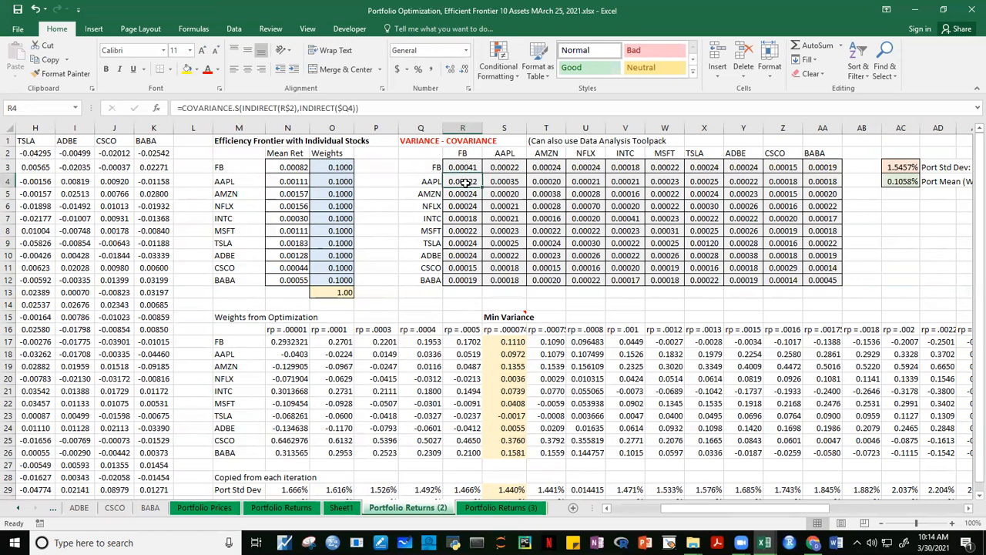
pyautogui.click(504, 154)
pyautogui.click(468, 182)
pyautogui.hotkey('ctrl', 'c')
pyautogui.click(477, 195)
pyautogui.press('Return')
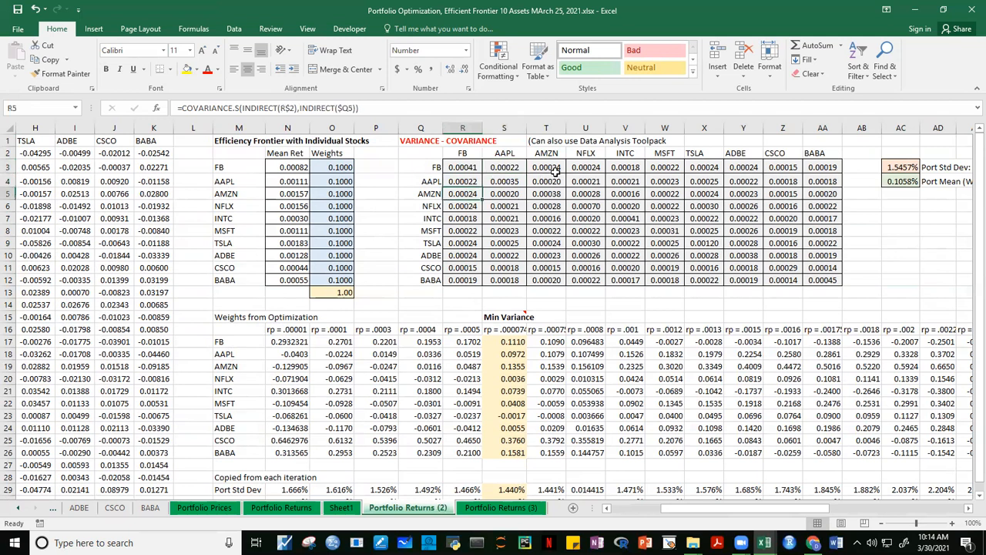
pyautogui.click(557, 167)
pyautogui.click(477, 206)
pyautogui.click(588, 165)
pyautogui.click(457, 219)
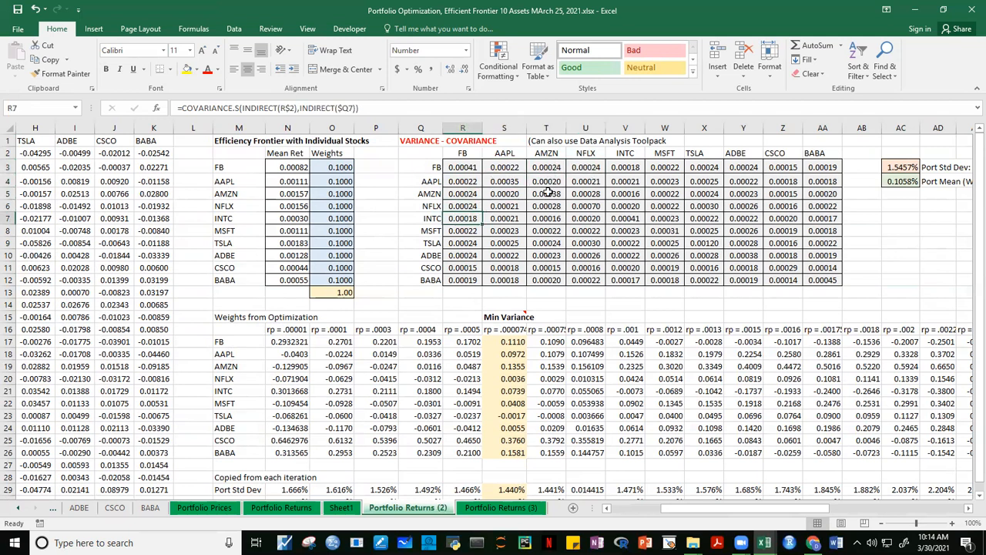
pyautogui.click(630, 167)
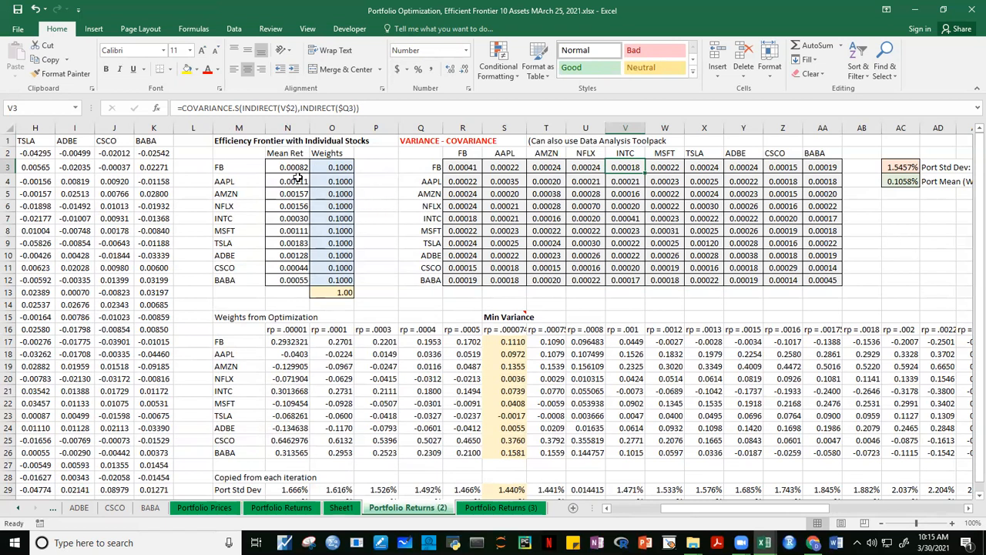
pyautogui.moveTo(293, 168); pyautogui.dragTo(292, 274)
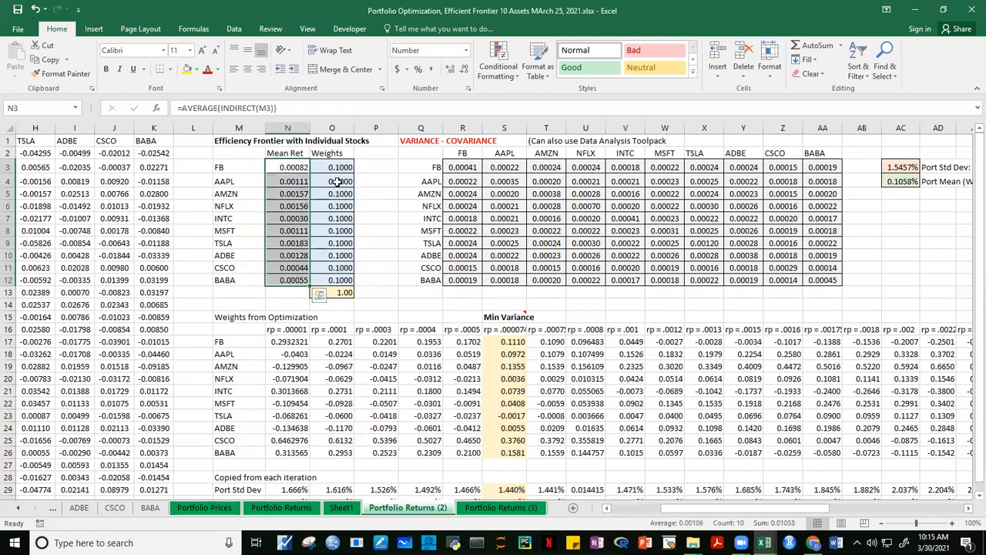
# Step: Review the equal weights in O3:O12 and the covariance matrix in R3:AA12
pyautogui.moveTo(341, 168); pyautogui.dragTo(342, 279)
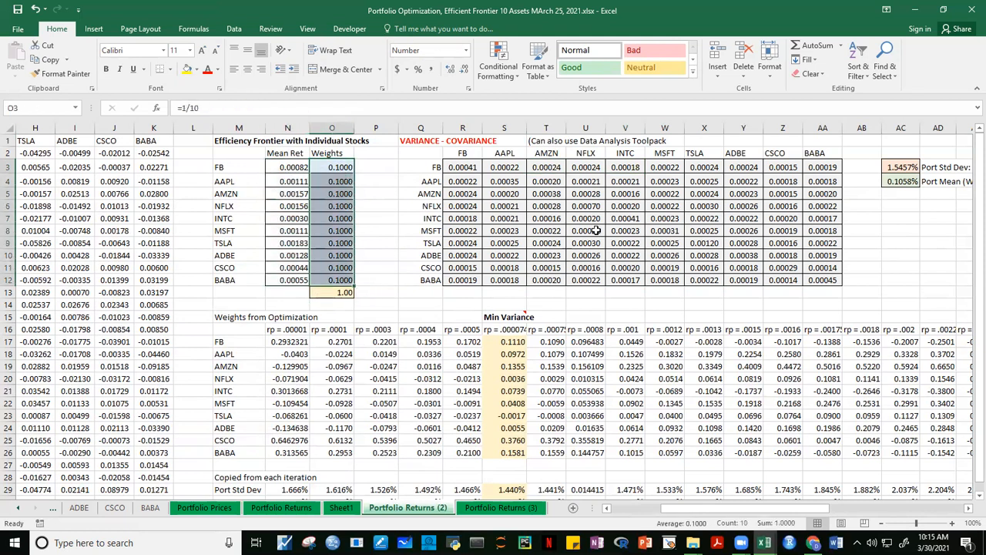
pyautogui.click(462, 167)
pyautogui.moveTo(466, 167)
pyautogui.mouseDown()
pyautogui.moveTo(676, 260)
pyautogui.moveTo(821, 279)
pyautogui.mouseUp()
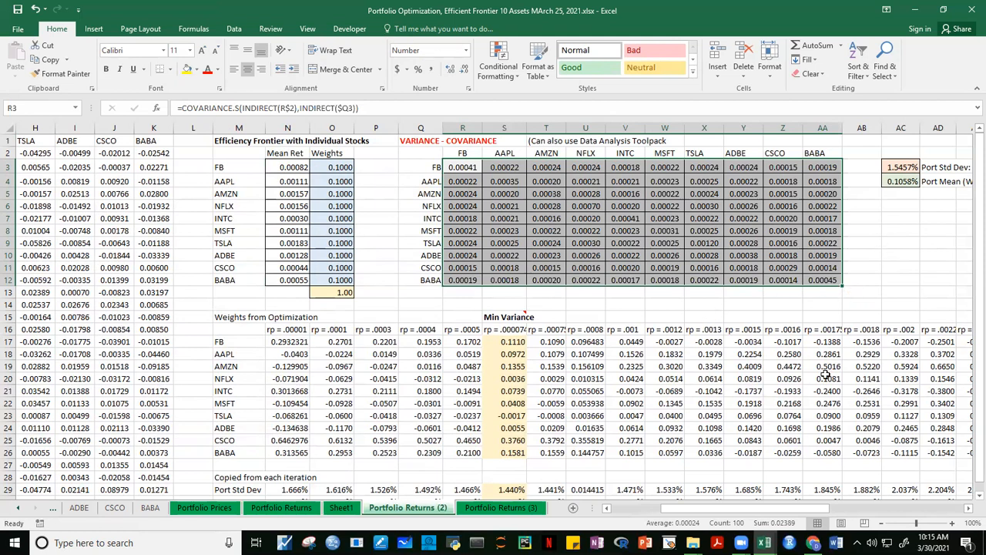
pyautogui.moveTo(801, 509); pyautogui.dragTo(805, 510)
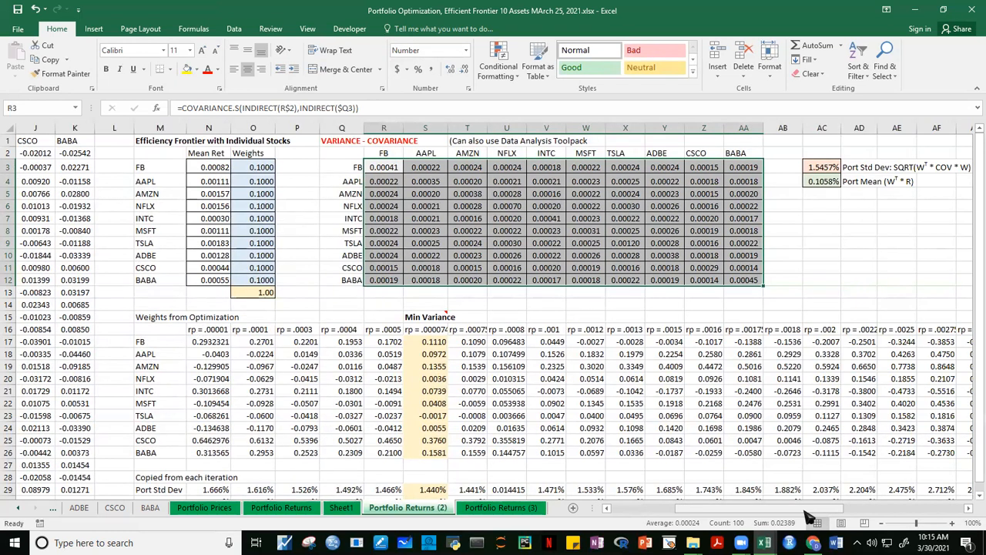
pyautogui.moveTo(841, 512); pyautogui.dragTo(877, 516)
pyautogui.click(722, 229)
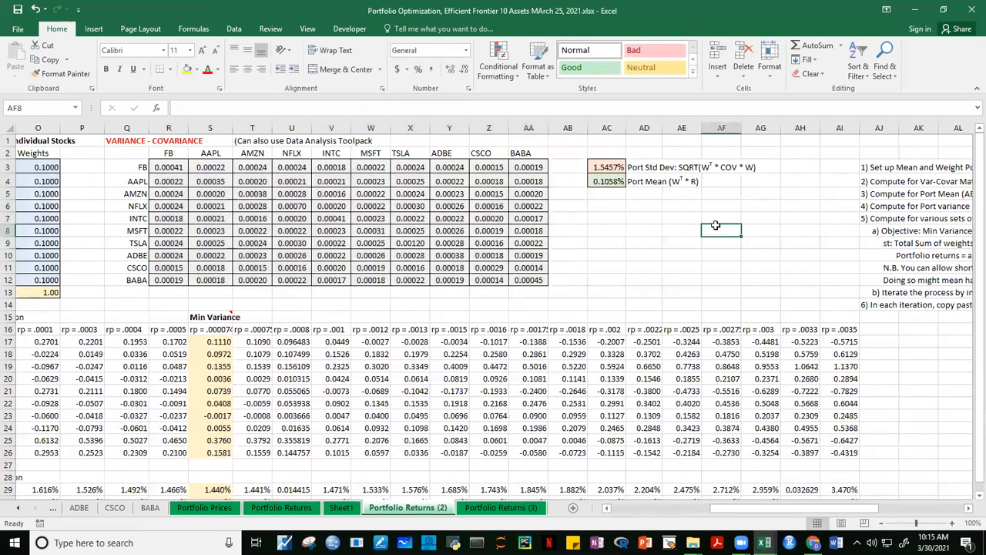
# Step: Format the Port Std Dev and Port Mean labels in AD3 and AD4 as bold red text
pyautogui.moveTo(662, 129)
pyautogui.mouseDown()
pyautogui.moveTo(687, 133)
pyautogui.moveTo(666, 134)
pyautogui.mouseUp()
pyautogui.click(672, 269)
pyautogui.click(637, 165)
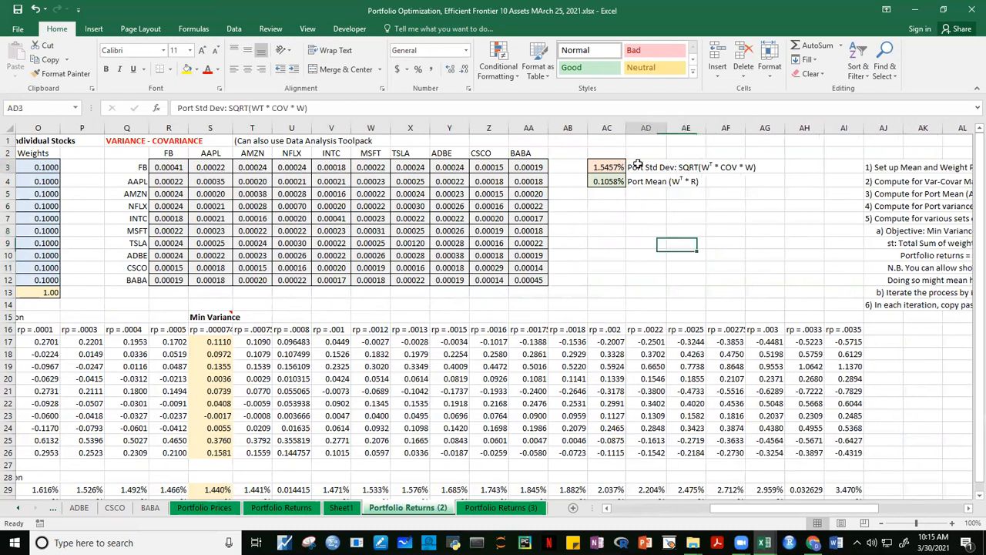
pyautogui.click(208, 68)
pyautogui.click(105, 68)
pyautogui.click(750, 243)
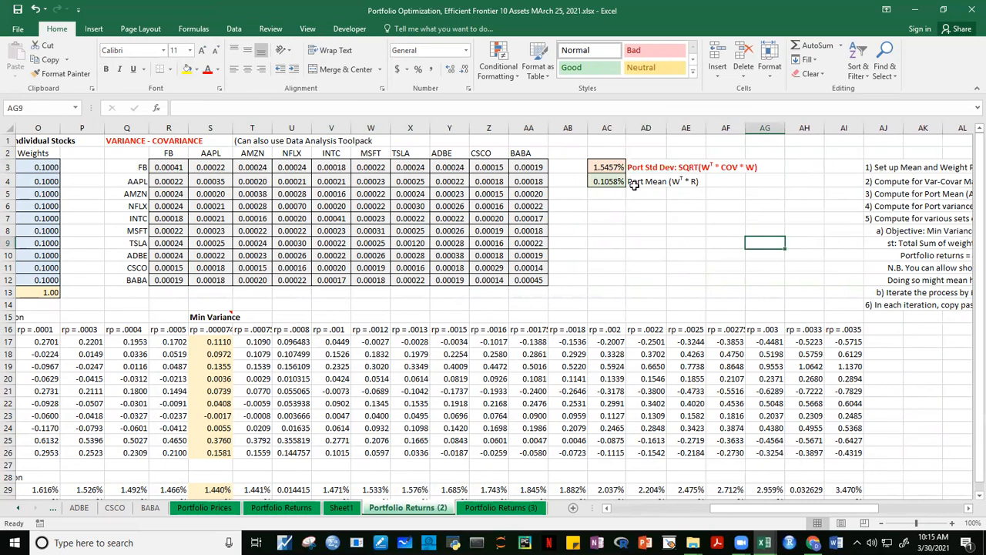
pyautogui.click(644, 180)
pyautogui.click(106, 68)
pyautogui.click(207, 69)
pyautogui.click(709, 245)
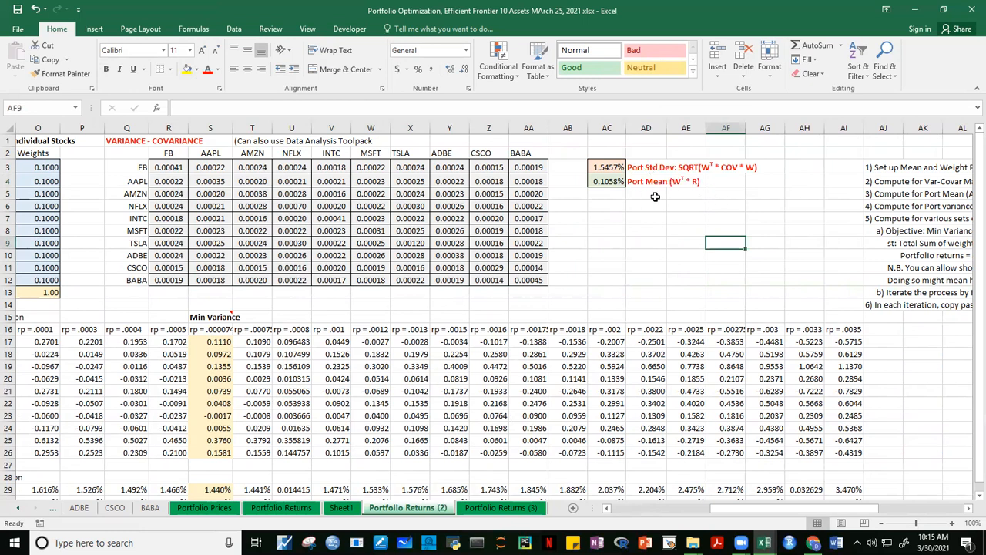
pyautogui.click(811, 254)
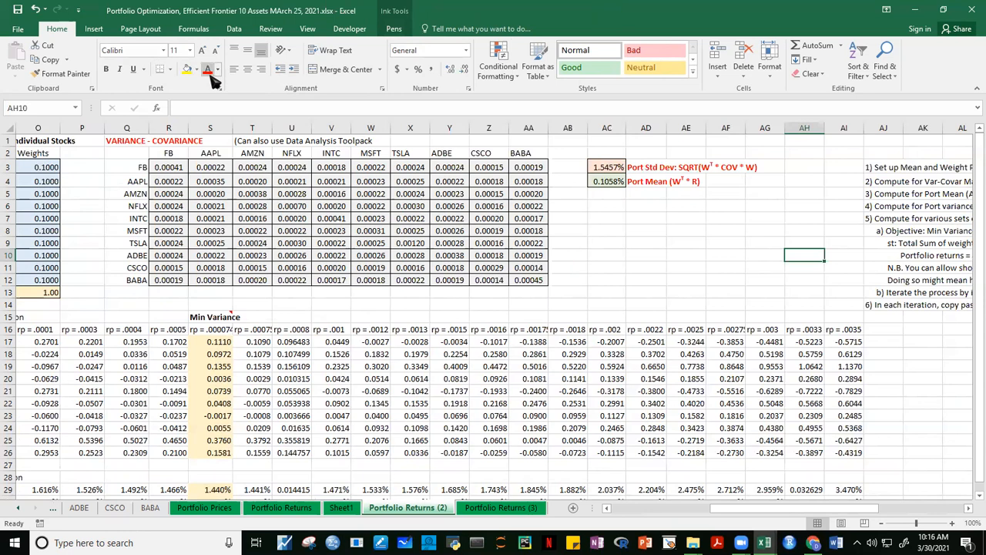
# Step: Start inking with the red pen and handwrite "σp² = Value" below the portfolio labels
pyautogui.click(270, 29)
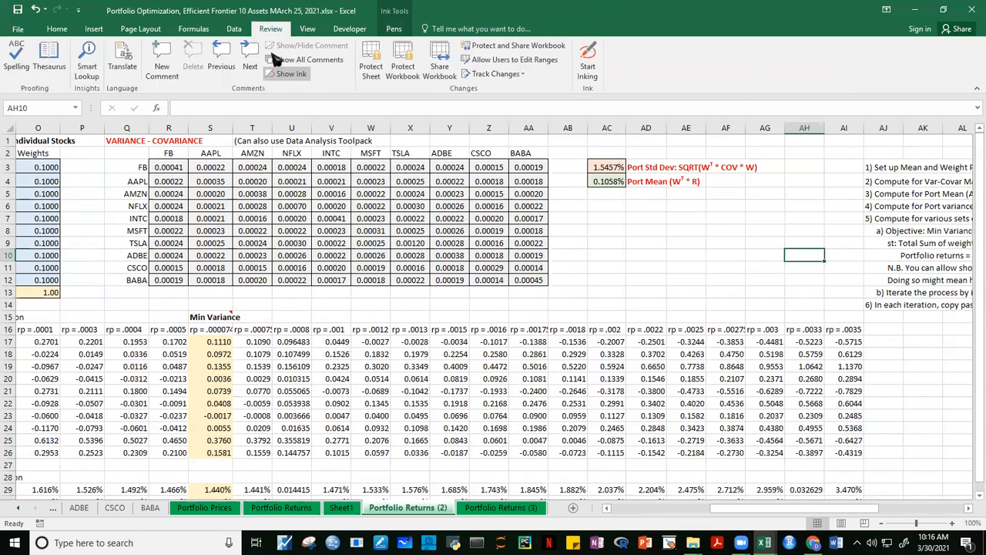
pyautogui.click(587, 71)
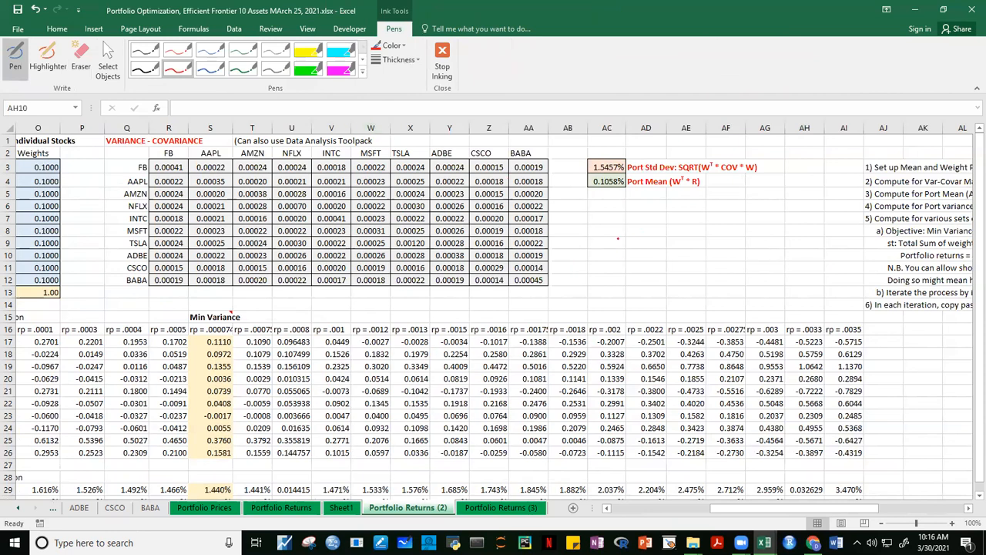
pyautogui.moveTo(591, 235)
pyautogui.mouseDown()
pyautogui.moveTo(617, 228)
pyautogui.moveTo(606, 257)
pyautogui.moveTo(643, 240)
pyautogui.mouseUp()
pyautogui.moveTo(628, 247)
pyautogui.mouseDown()
pyautogui.moveTo(681, 231)
pyautogui.moveTo(688, 245)
pyautogui.moveTo(751, 246)
pyautogui.mouseUp()
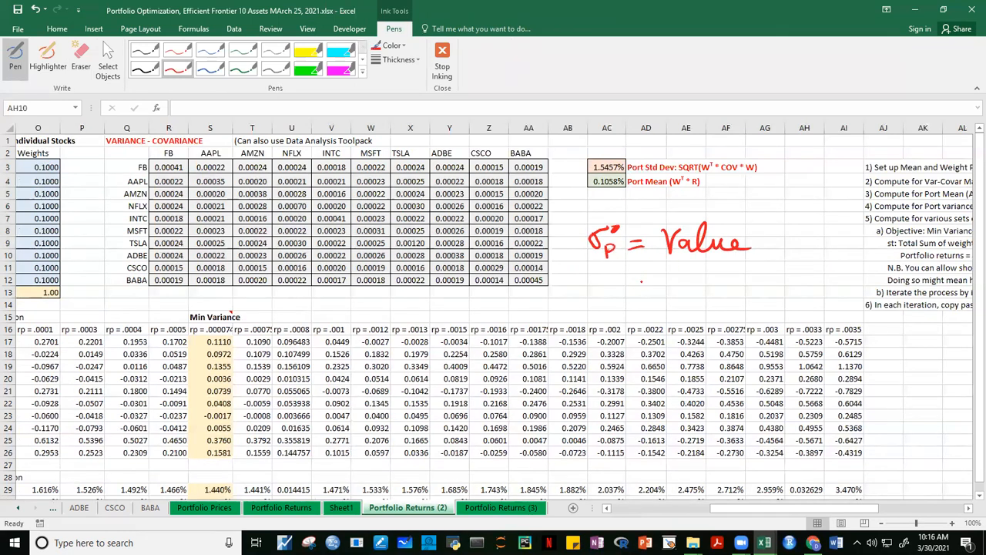
# Step: Handwrite W σ W under the variance equation with the dimensions 1x10, 10x10 and 10x1
pyautogui.moveTo(634, 276)
pyautogui.mouseDown()
pyautogui.moveTo(697, 285)
pyautogui.moveTo(688, 277)
pyautogui.moveTo(708, 269)
pyautogui.moveTo(747, 288)
pyautogui.moveTo(753, 271)
pyautogui.mouseUp()
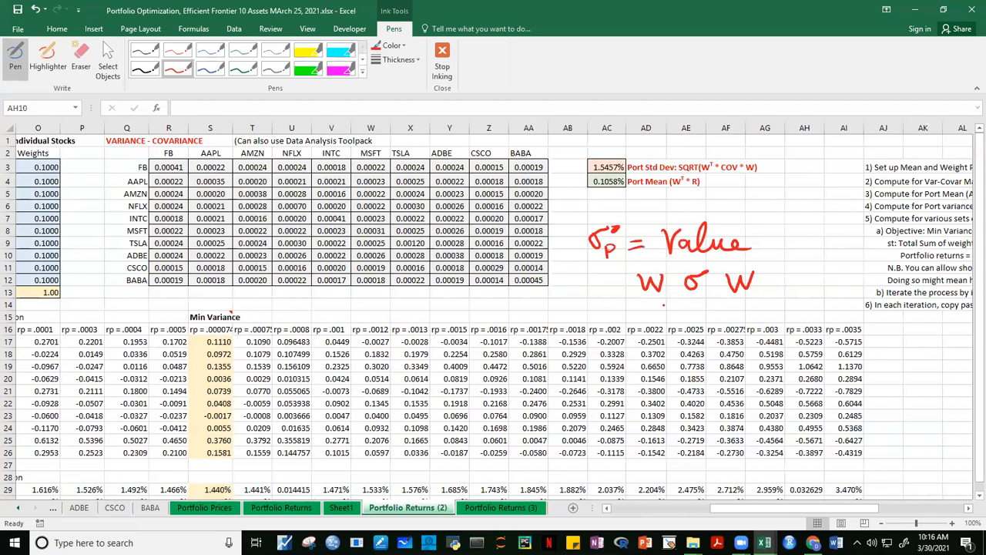
pyautogui.moveTo(662, 280); pyautogui.dragTo(683, 310)
pyautogui.moveTo(690, 301); pyautogui.dragTo(691, 302)
pyautogui.moveTo(704, 293)
pyautogui.mouseDown()
pyautogui.moveTo(704, 303)
pyautogui.moveTo(732, 298)
pyautogui.mouseUp()
pyautogui.moveTo(758, 294)
pyautogui.mouseDown()
pyautogui.moveTo(758, 304)
pyautogui.moveTo(765, 297)
pyautogui.moveTo(786, 306)
pyautogui.mouseUp()
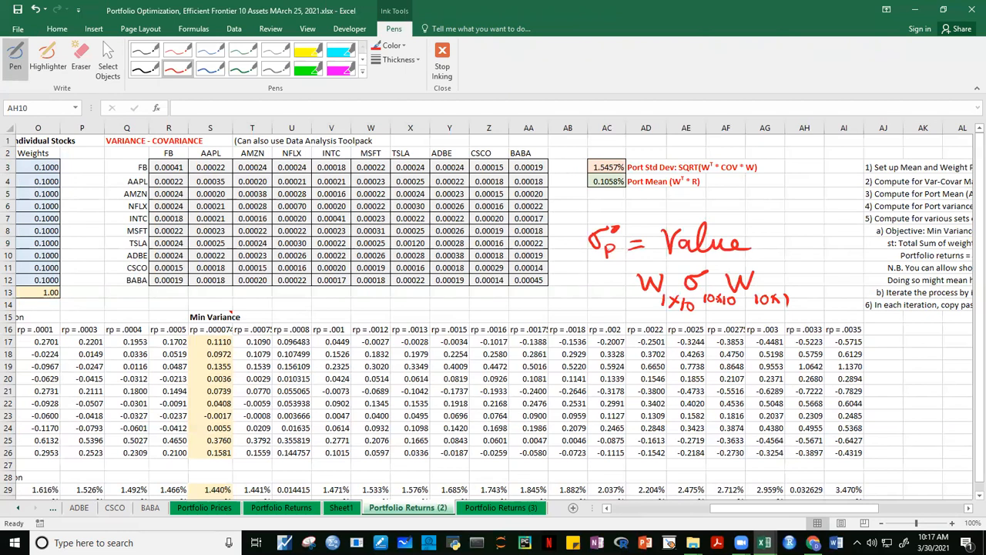
# Step: Tick the covariance matrix in ink, label it 10x10, and underline the handwritten 10x1 dimension
pyautogui.moveTo(331, 244); pyautogui.dragTo(351, 237)
pyautogui.moveTo(515, 295)
pyautogui.mouseDown()
pyautogui.moveTo(516, 307)
pyautogui.moveTo(538, 296)
pyautogui.moveTo(544, 307)
pyautogui.moveTo(550, 298)
pyautogui.mouseUp()
pyautogui.click(624, 291)
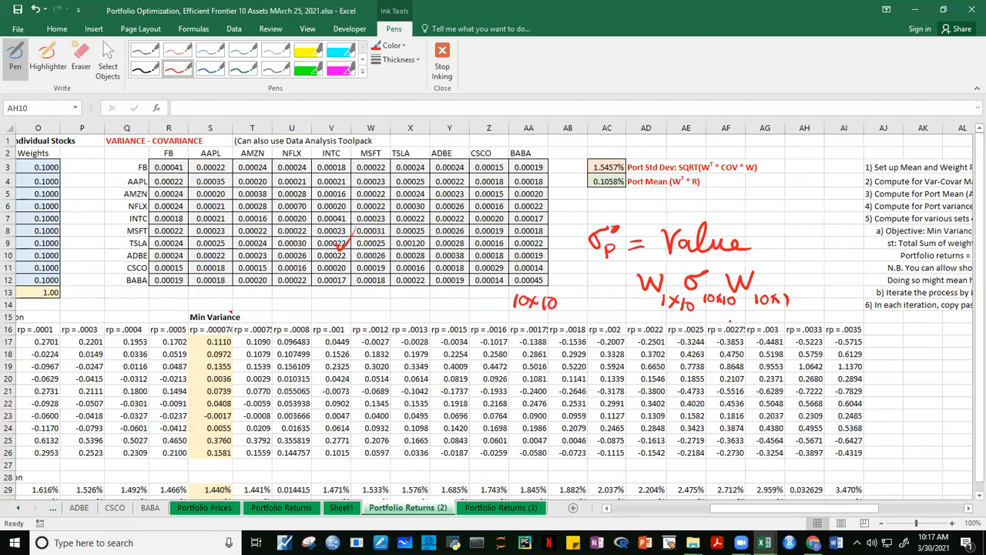
pyautogui.moveTo(753, 311); pyautogui.dragTo(803, 316)
# Step: Handwrite the dimension 10x1 beside the total of the Weights column
pyautogui.moveTo(788, 510); pyautogui.dragTo(708, 510)
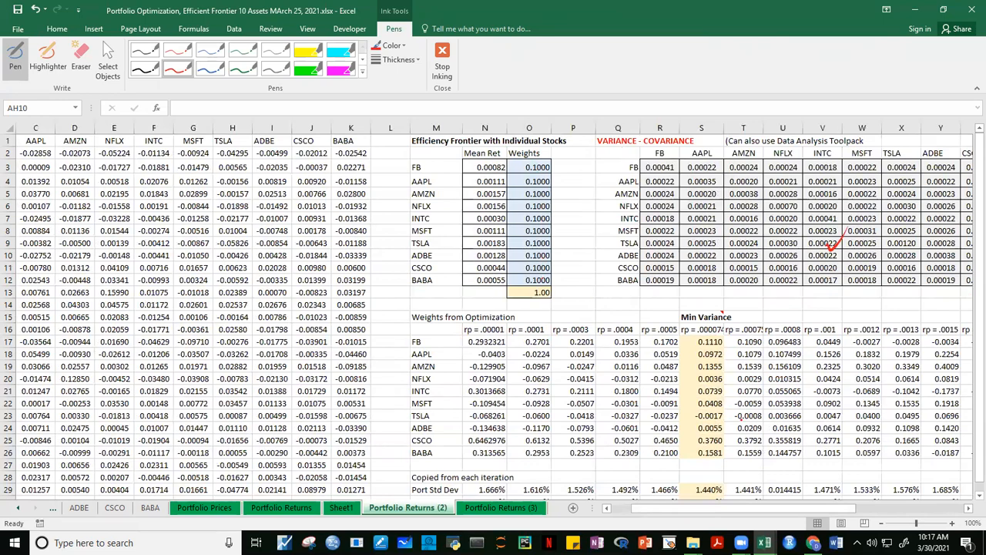
pyautogui.moveTo(761, 510); pyautogui.dragTo(840, 523)
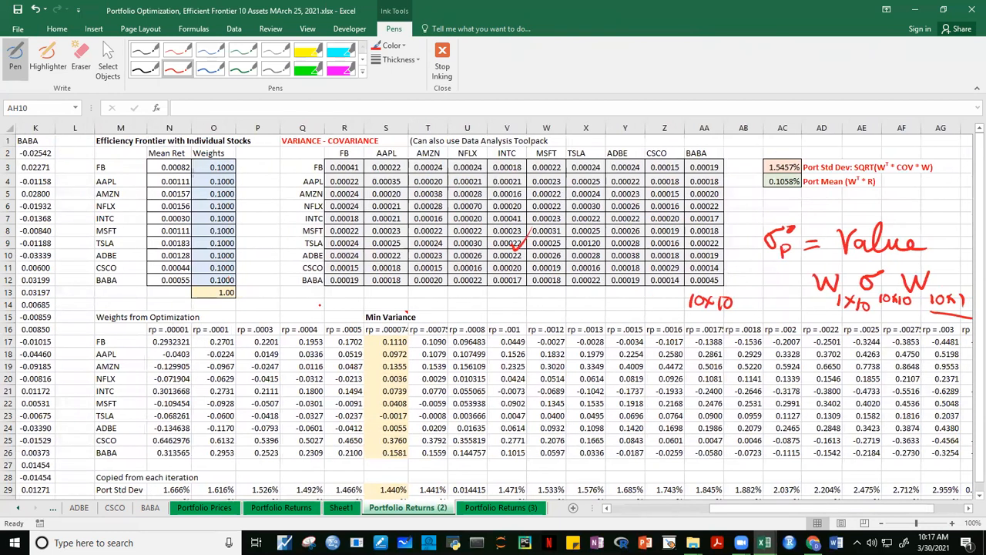
pyautogui.moveTo(840, 509); pyautogui.dragTo(856, 508)
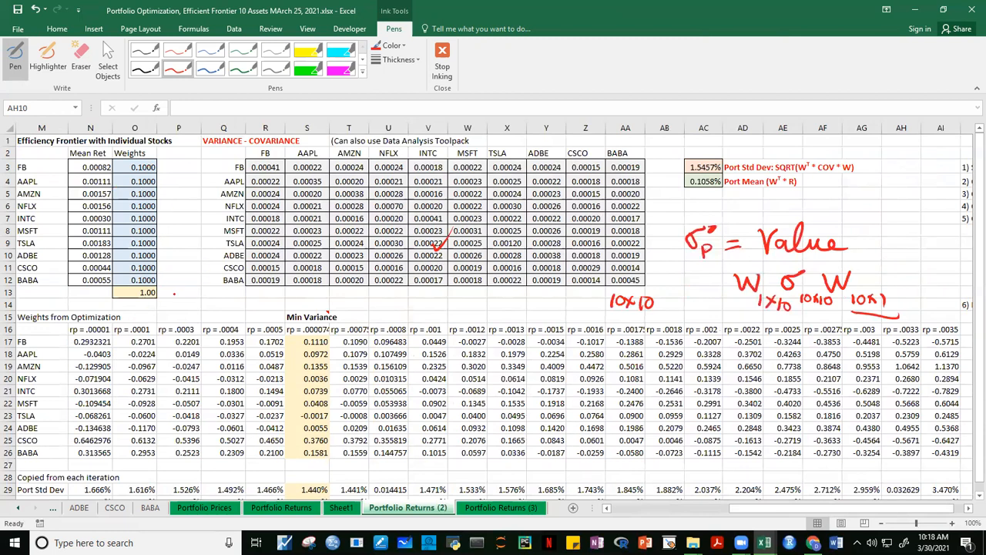
pyautogui.moveTo(163, 282); pyautogui.dragTo(191, 295)
# Step: Tick the second handwritten W, circle the first W with its 1x10 dimension, and tick the Weights column
pyautogui.moveTo(860, 265); pyautogui.dragTo(892, 248)
pyautogui.moveTo(761, 267)
pyautogui.mouseDown()
pyautogui.moveTo(728, 282)
pyautogui.moveTo(762, 314)
pyautogui.moveTo(792, 313)
pyautogui.moveTo(761, 266)
pyautogui.mouseUp()
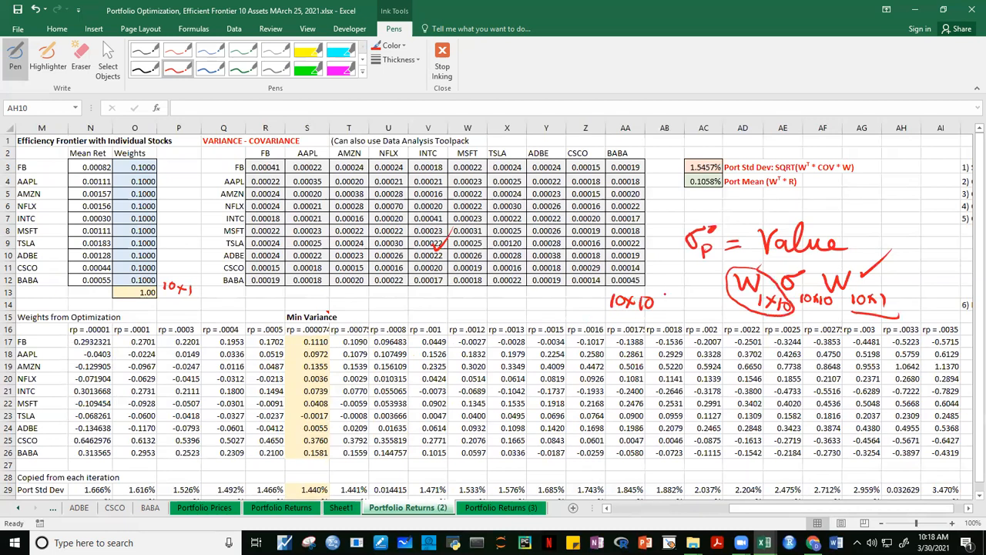
pyautogui.moveTo(154, 187); pyautogui.dragTo(164, 178)
pyautogui.click(968, 508)
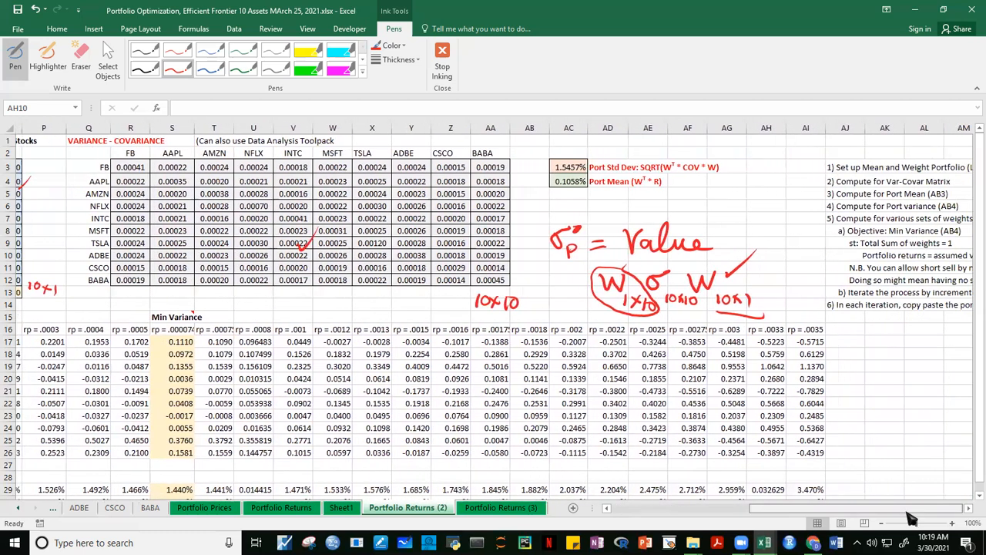
pyautogui.moveTo(908, 511); pyautogui.dragTo(896, 511)
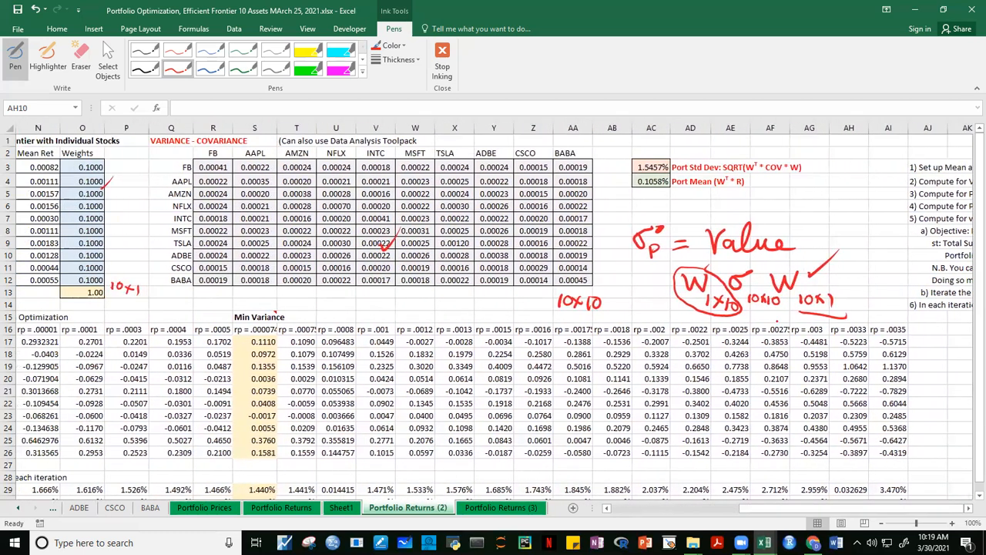
# Step: Stop inking and clear the portfolio standard deviation from AC3
pyautogui.click(442, 61)
pyautogui.click(651, 167)
pyautogui.press('Delete')
pyautogui.click(810, 229)
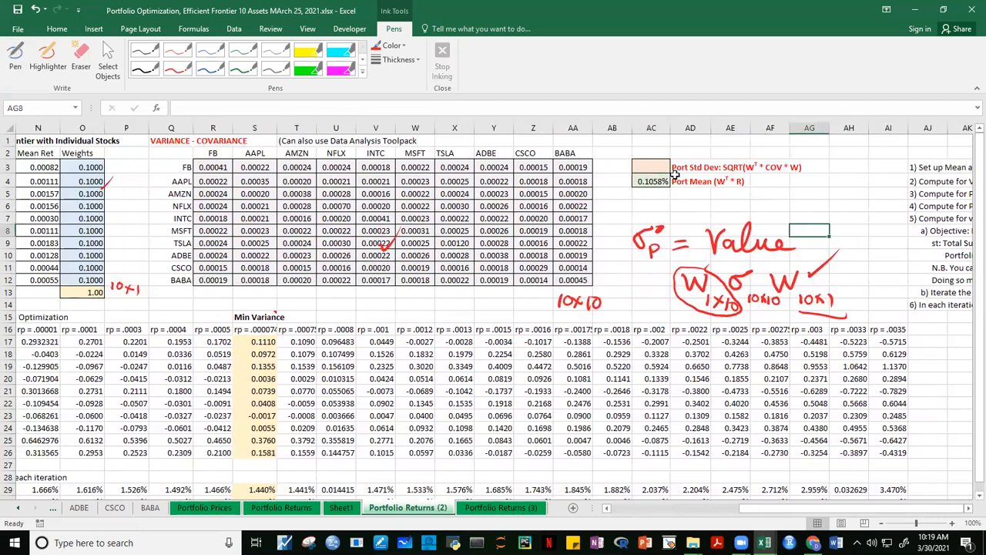
pyautogui.click(640, 168)
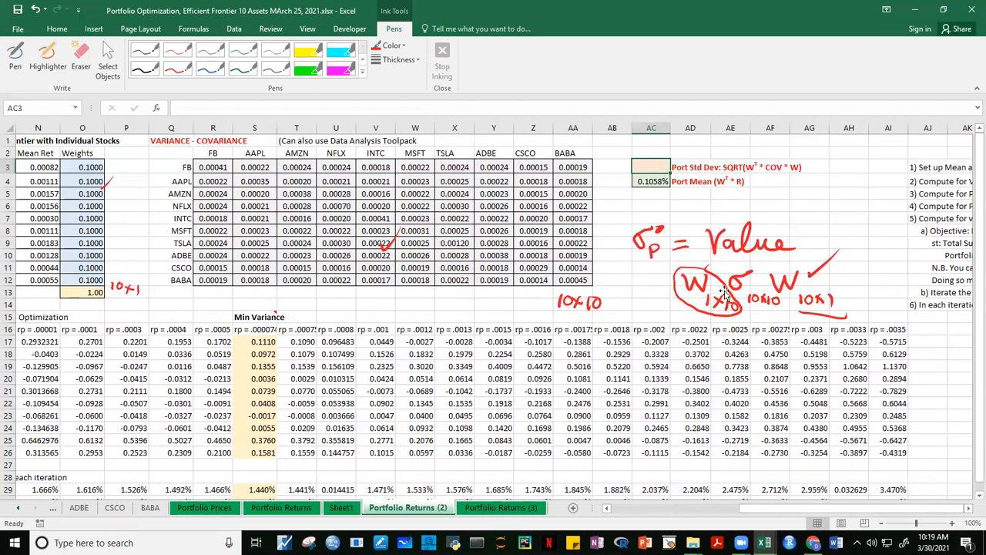
pyautogui.write('=')
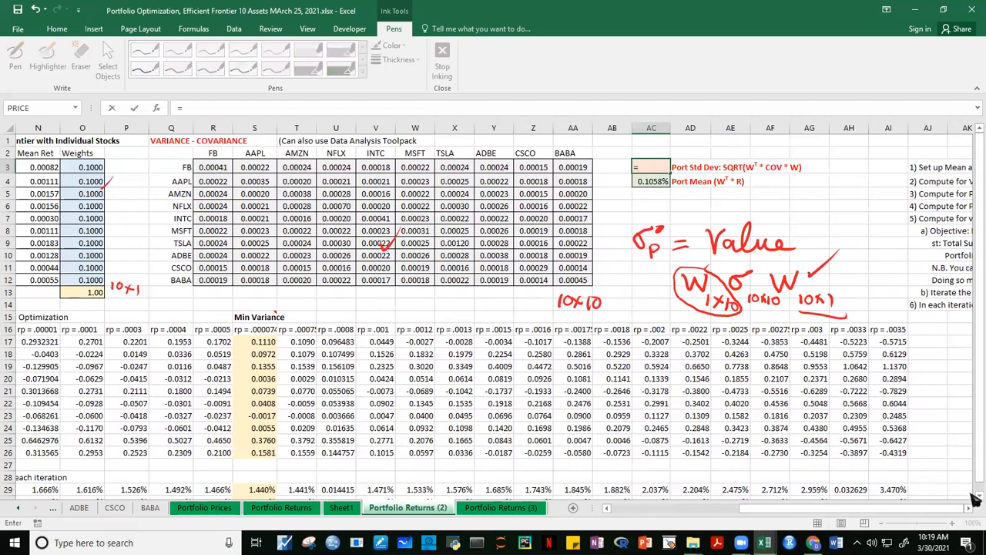
pyautogui.press('Escape')
# Step: Enlarge the sheet to 140% and select the covariance matrix R3:AA12 to check its defined range name
pyautogui.click(952, 523)
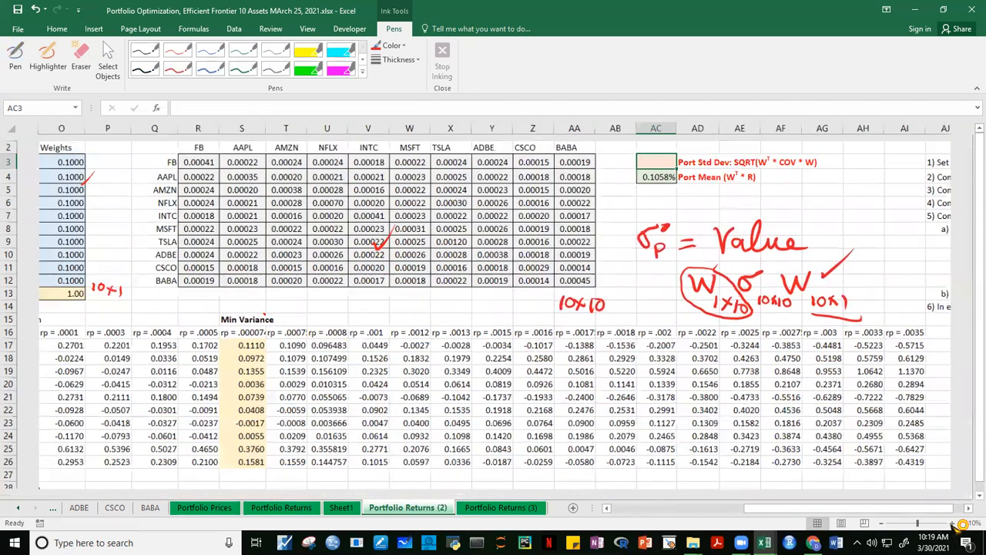
pyautogui.click(952, 523)
pyautogui.click(952, 523)
pyautogui.click(952, 523)
pyautogui.scroll(1, 974, 282)
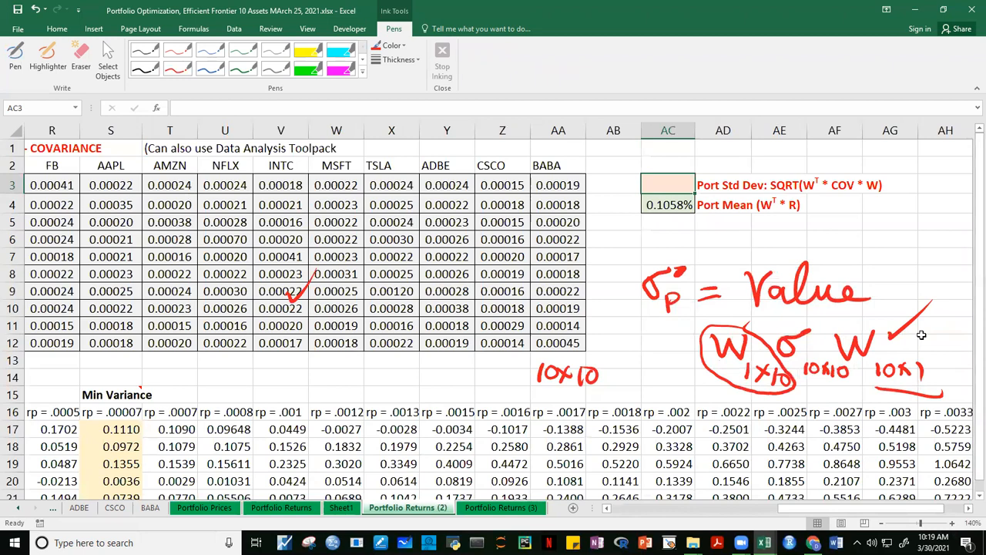
pyautogui.moveTo(815, 510); pyautogui.dragTo(788, 513)
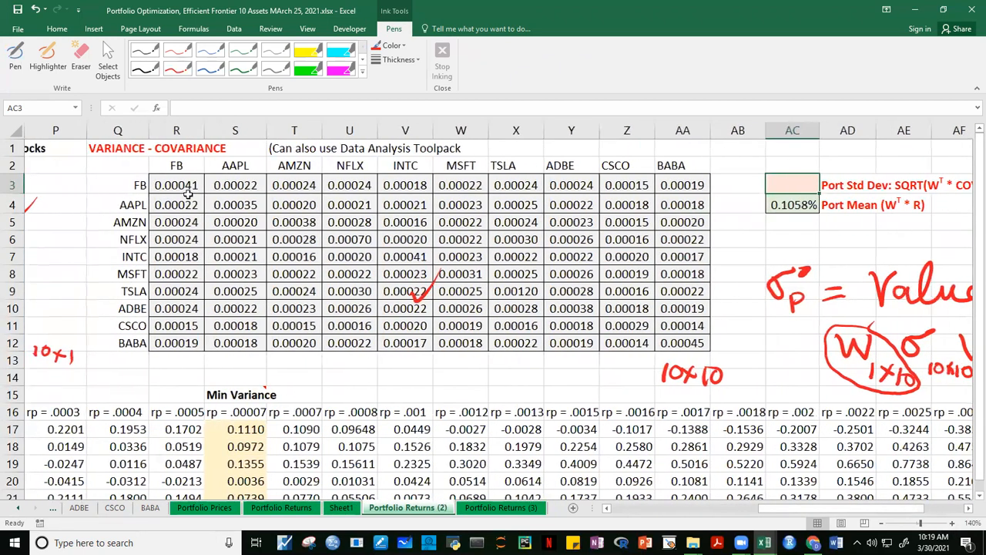
pyautogui.moveTo(177, 185); pyautogui.dragTo(668, 344)
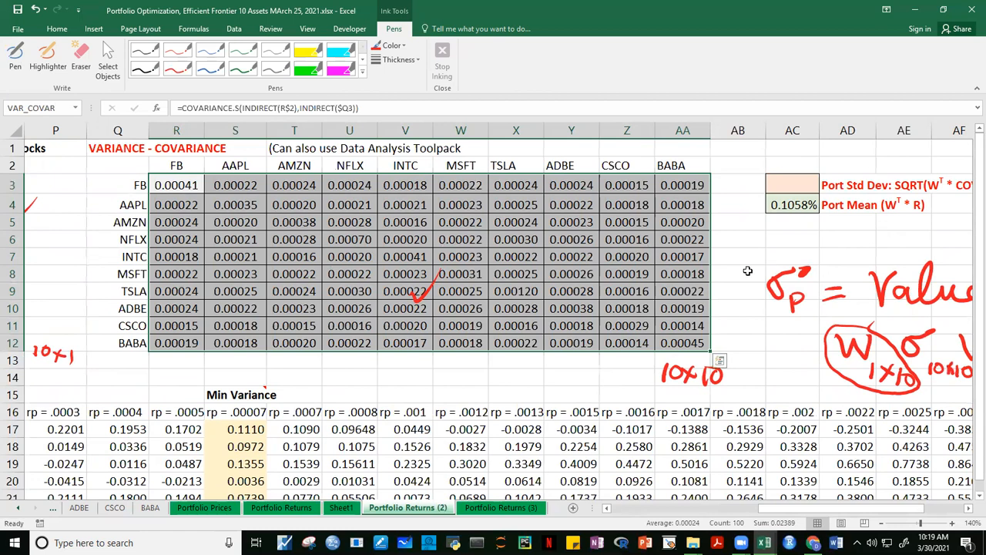
pyautogui.click(311, 250)
pyautogui.moveTo(179, 186); pyautogui.dragTo(670, 346)
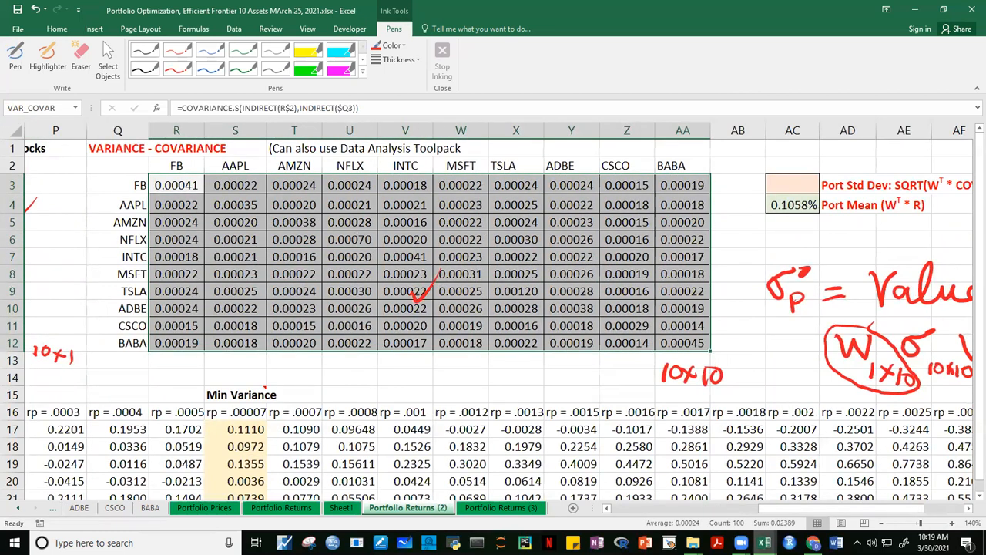
pyautogui.moveTo(837, 509); pyautogui.dragTo(843, 524)
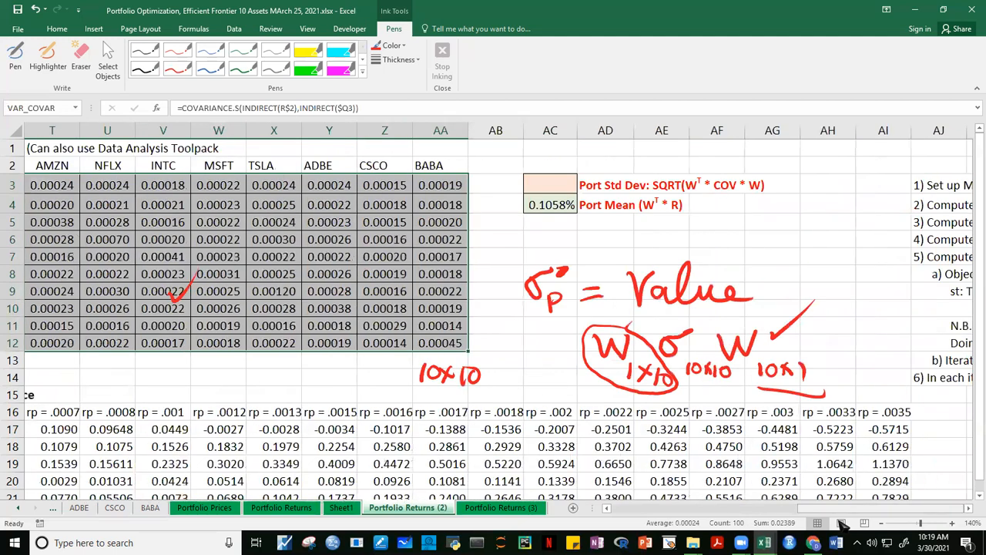
# Step: Start a matrix multiplication formula in AC3 with MMULT and a nested TRANSPOSE as its first array
pyautogui.click(755, 258)
pyautogui.click(562, 186)
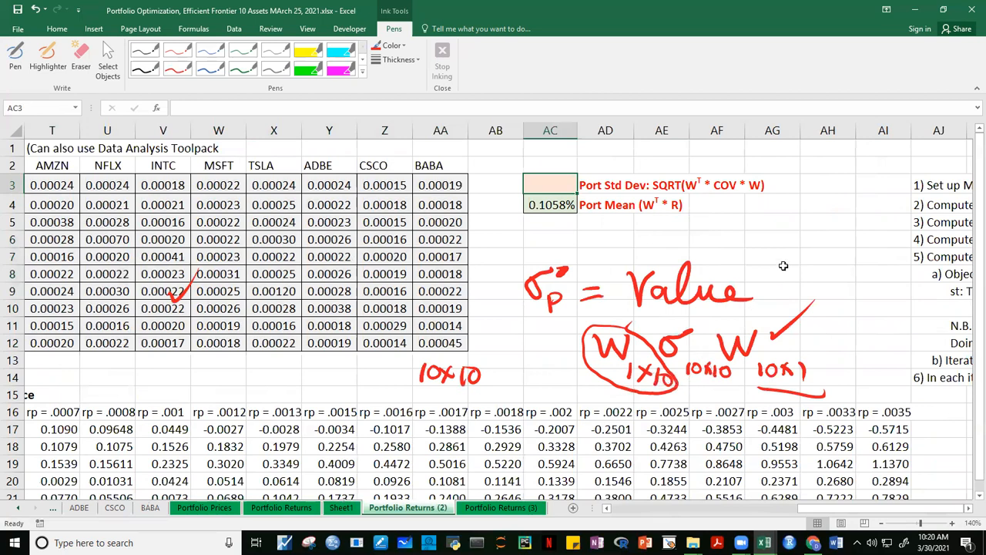
pyautogui.write('=MMULT(')
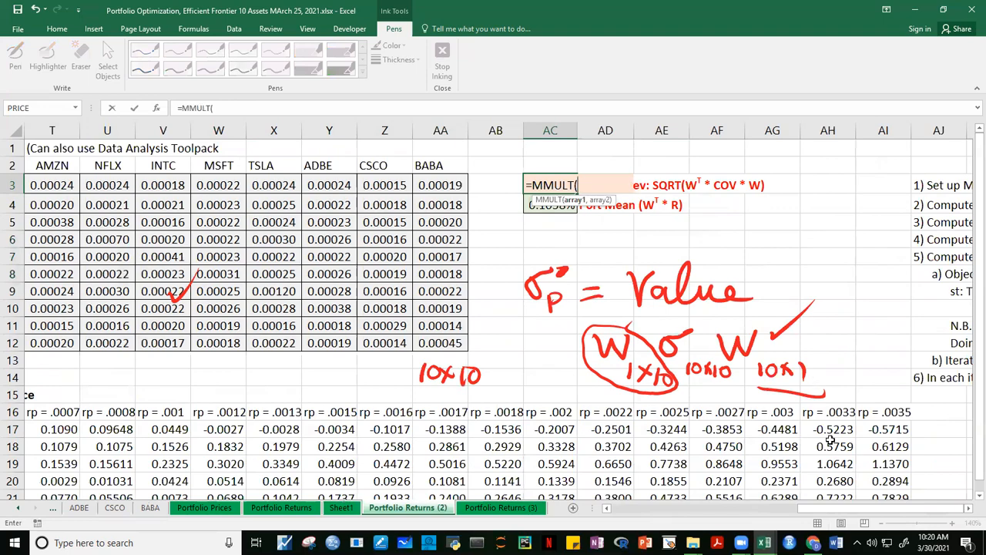
pyautogui.moveTo(847, 512)
pyautogui.mouseDown()
pyautogui.moveTo(791, 517)
pyautogui.moveTo(849, 515)
pyautogui.mouseUp()
pyautogui.hscroll(-8, 817, 517)
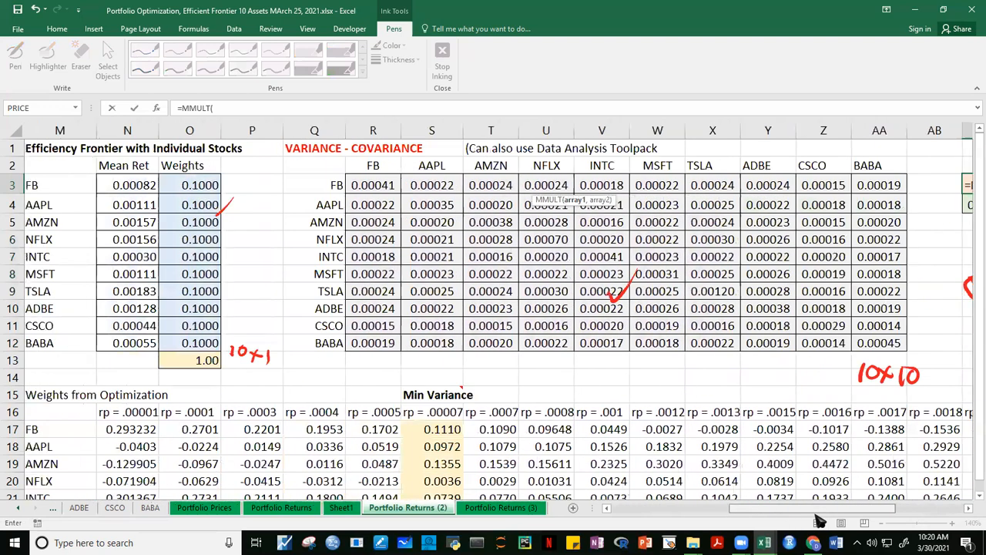
pyautogui.hscroll(1, 818, 521)
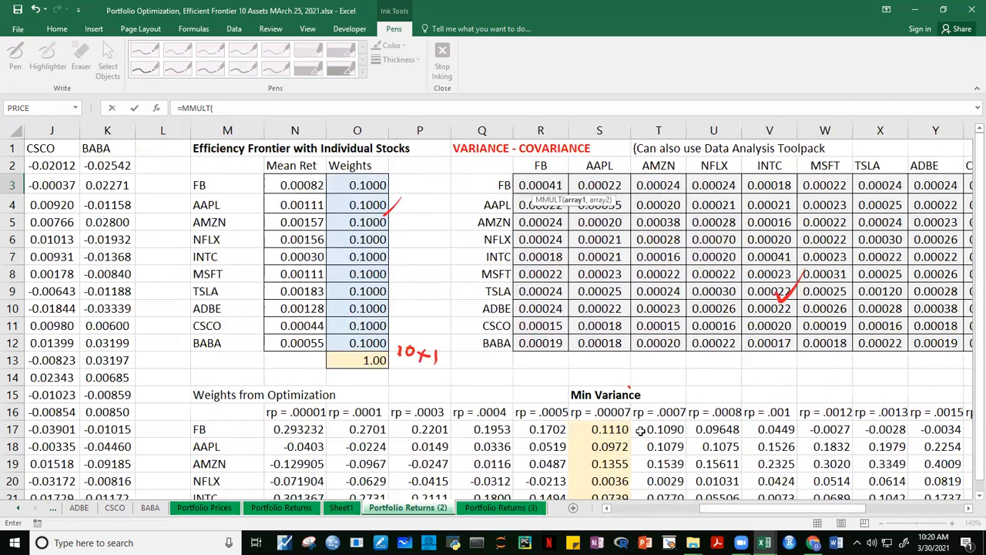
pyautogui.moveTo(829, 512); pyautogui.dragTo(918, 511)
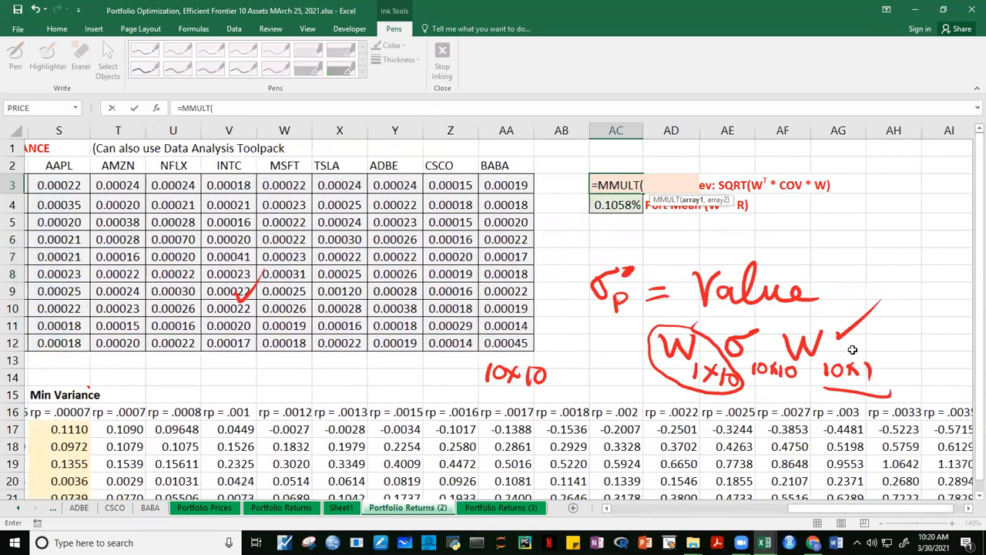
pyautogui.write('TRA')
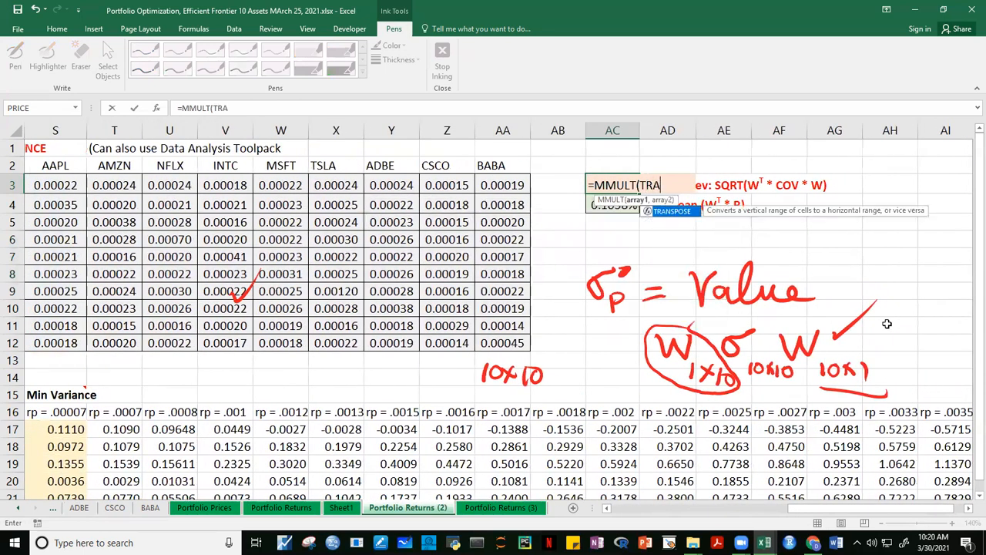
pyautogui.write('NSPOSE')
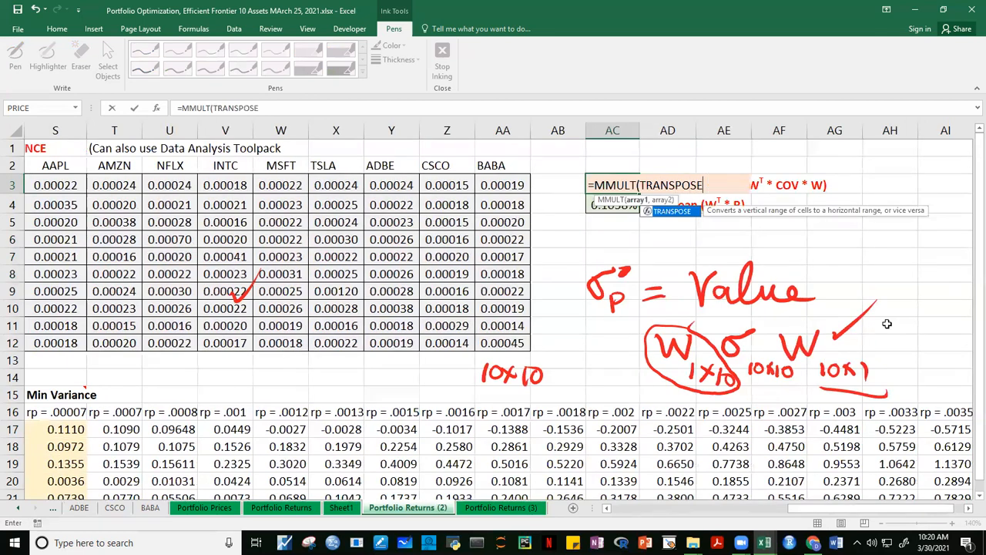
pyautogui.write('(')
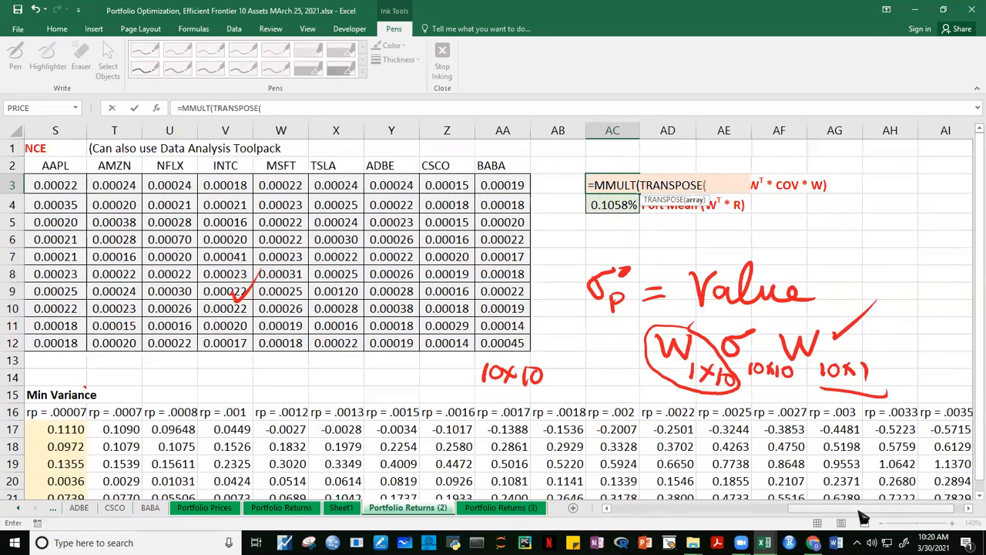
# Step: Supply the stock weights O3:O12 as the transposed range and close the first MMULT argument
pyautogui.moveTo(860, 510); pyautogui.dragTo(792, 518)
pyautogui.moveTo(254, 179); pyautogui.dragTo(262, 343)
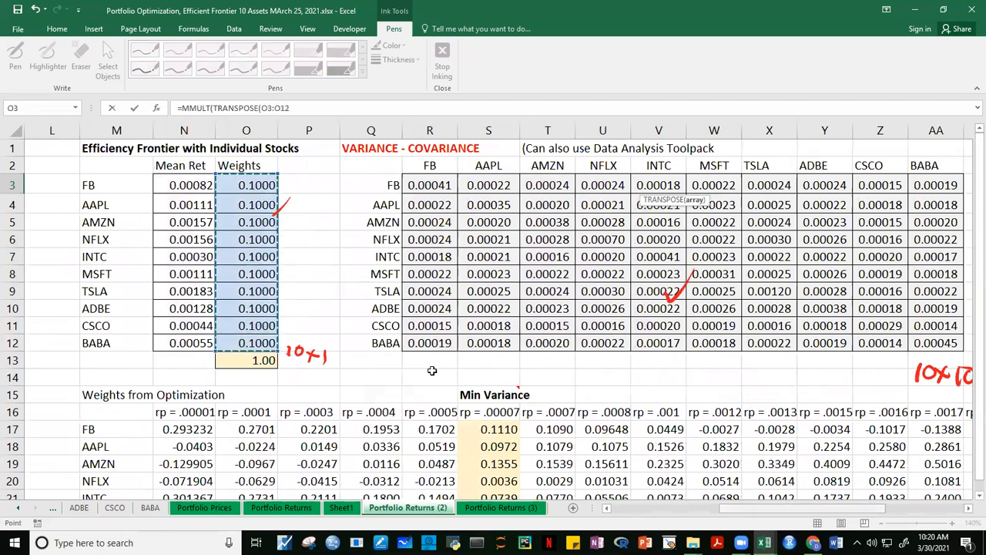
pyautogui.moveTo(801, 508); pyautogui.dragTo(881, 508)
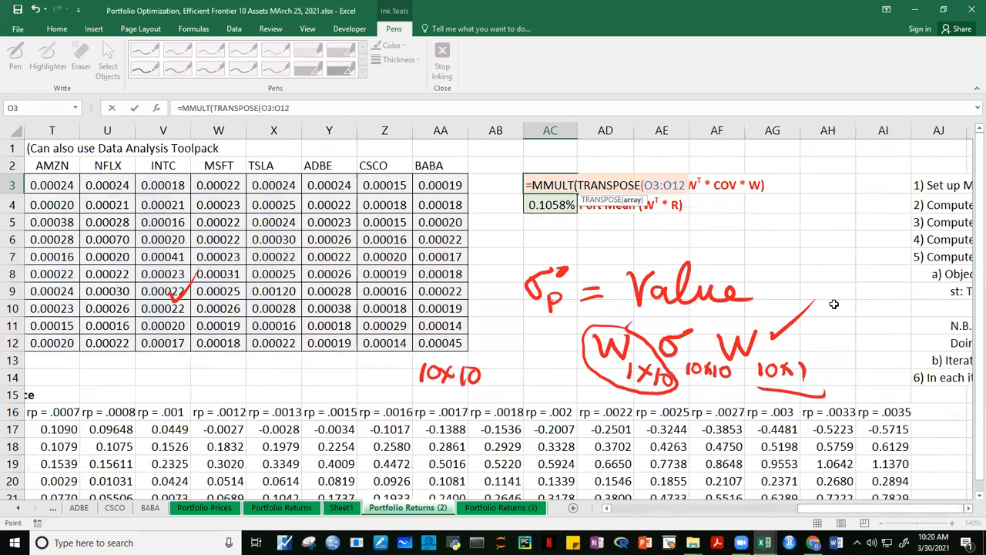
pyautogui.write(')')
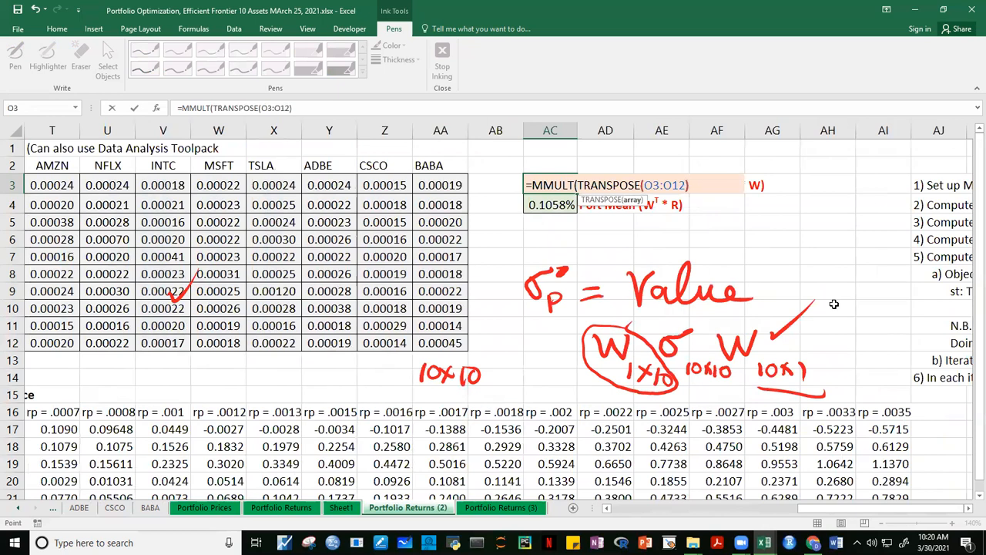
pyautogui.write(',')
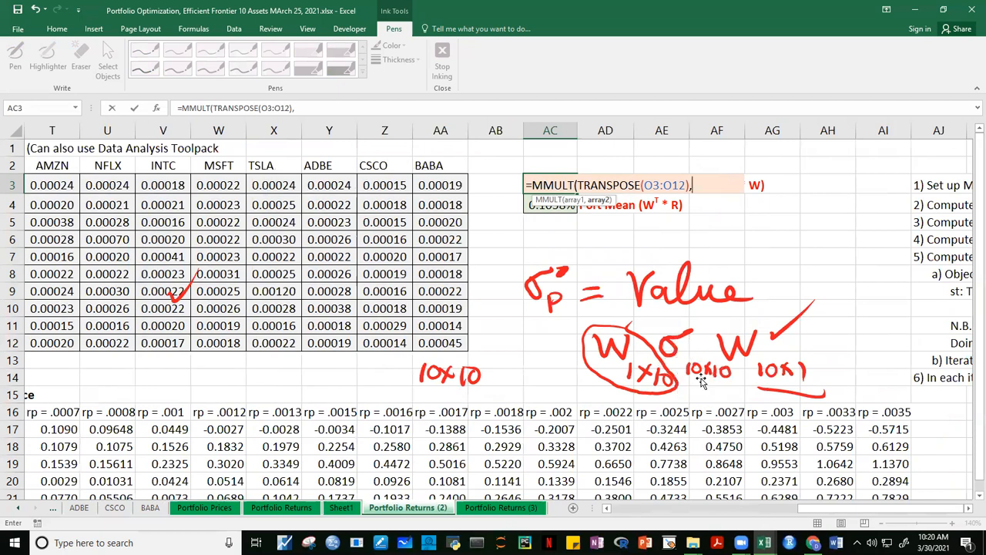
# Step: Add the named range VAR_COVAR as the second array and close the MMULT function in AC3
pyautogui.write('VAR')
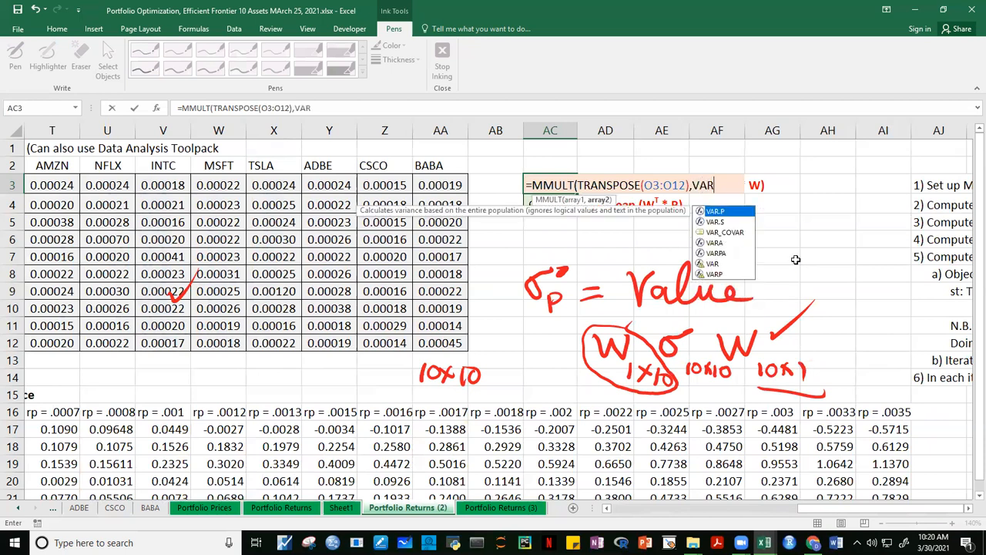
pyautogui.click(714, 234)
pyautogui.doubleClick(720, 233)
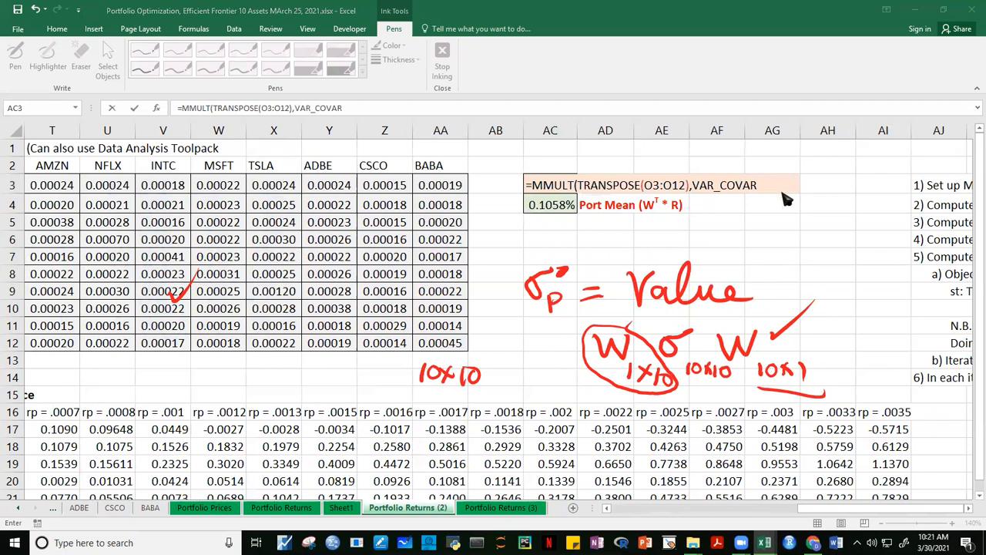
pyautogui.click(760, 190)
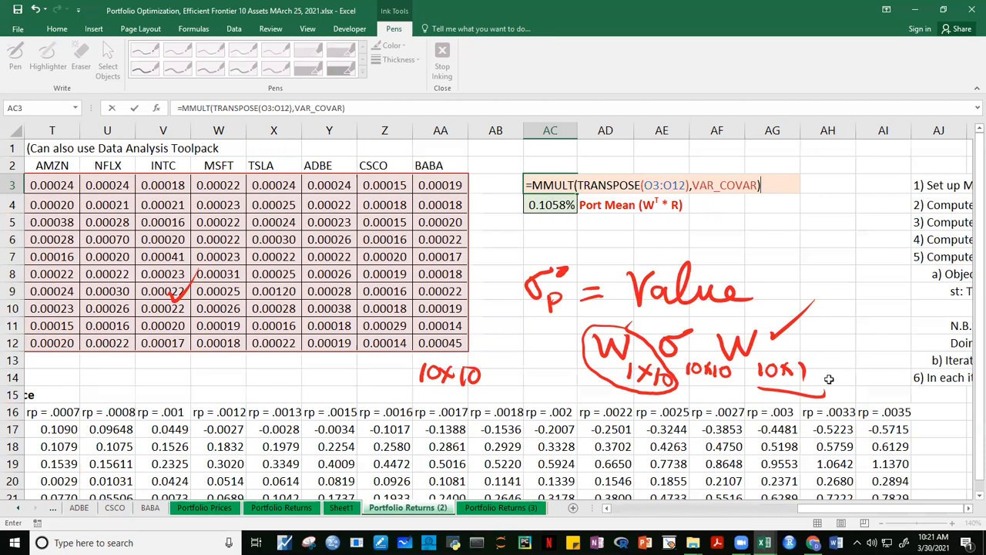
# Step: Insert an outer MMULT( in front of the existing matrix product in the AC3 formula
pyautogui.click(533, 186)
pyautogui.write('MMULT')
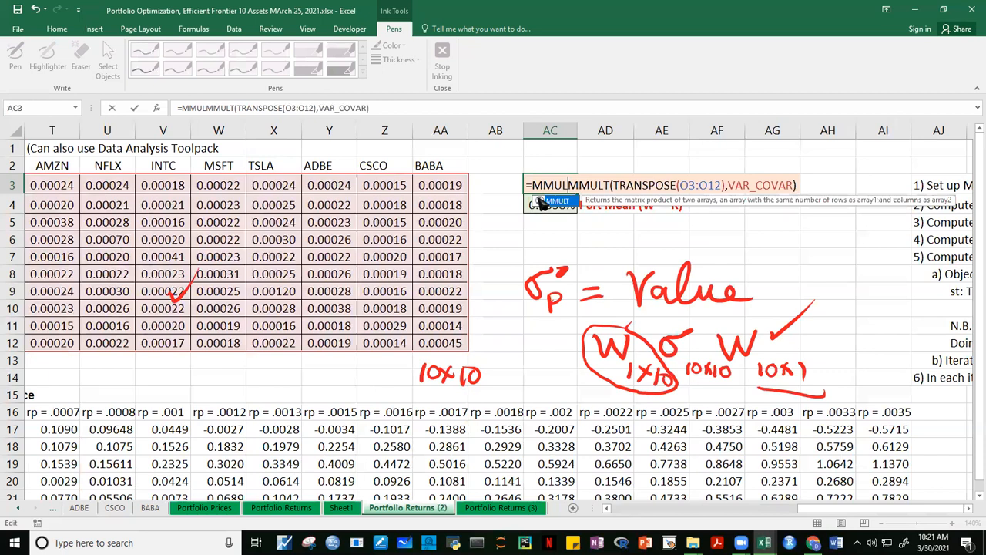
pyautogui.write('(')
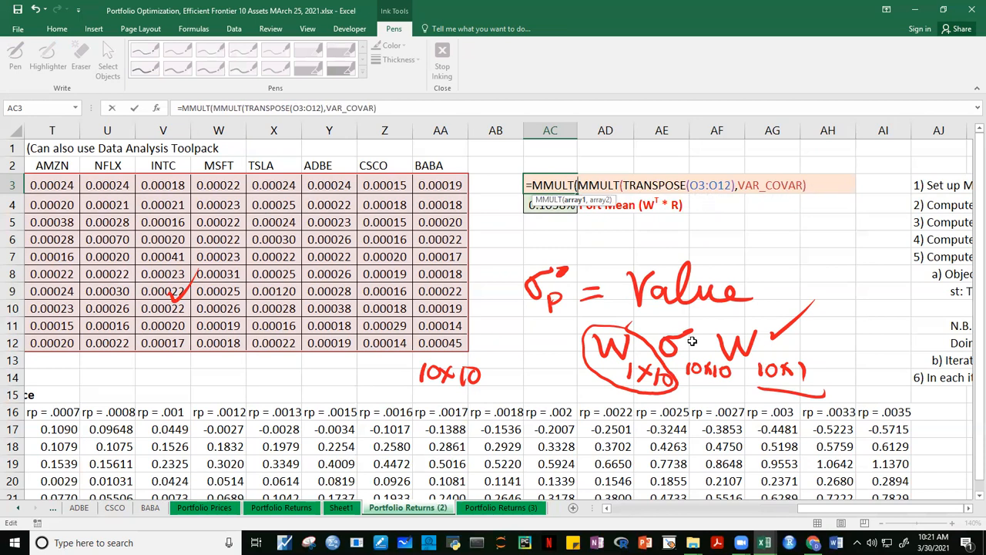
# Step: Complete the outer product with weights O3:O12 and enter =MMULT(MMULT(TRANSPOSE(O3:O12),VAR_COVAR),O3:O12) as an array formula
pyautogui.click(811, 194)
pyautogui.write(',')
pyautogui.moveTo(855, 510); pyautogui.dragTo(772, 509)
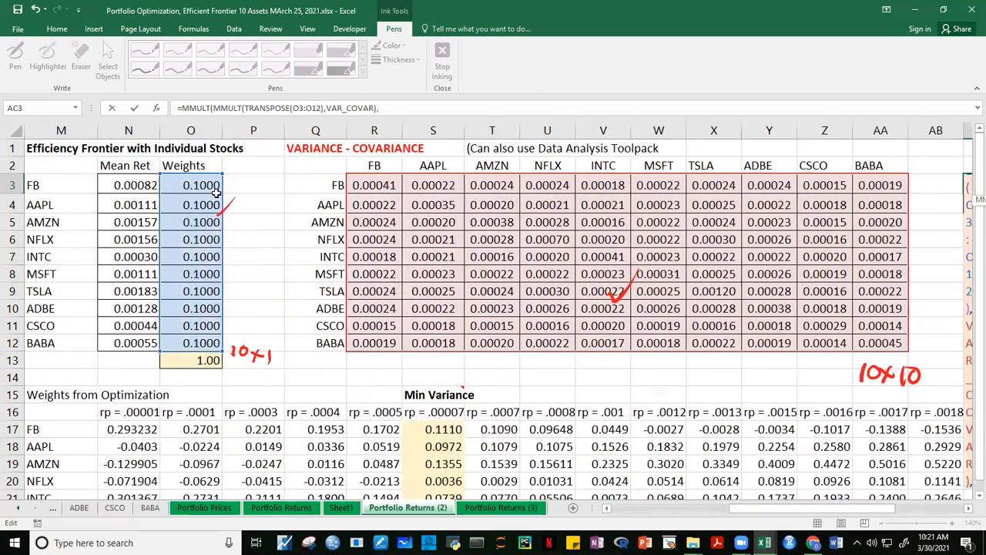
pyautogui.moveTo(198, 185); pyautogui.dragTo(184, 343)
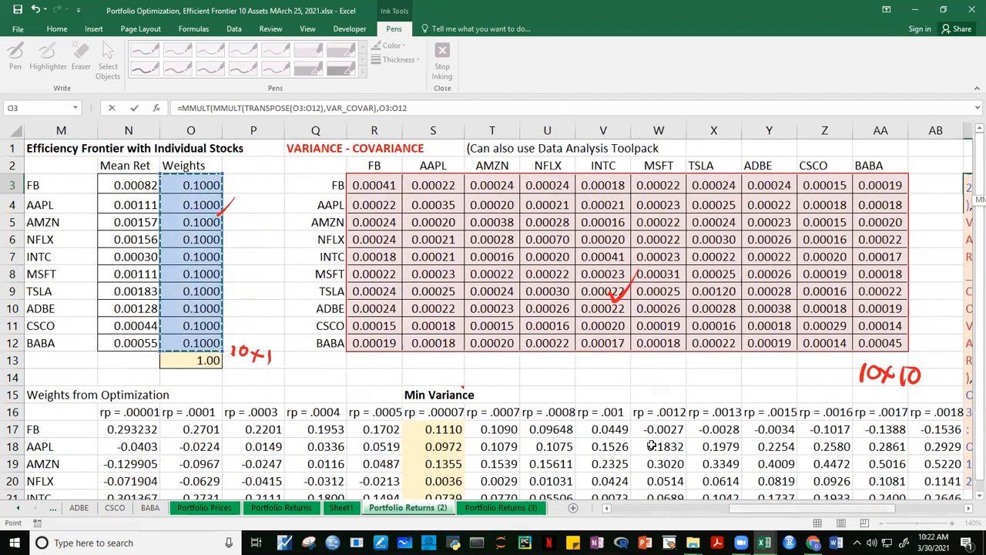
pyautogui.hscroll(5, 652, 445)
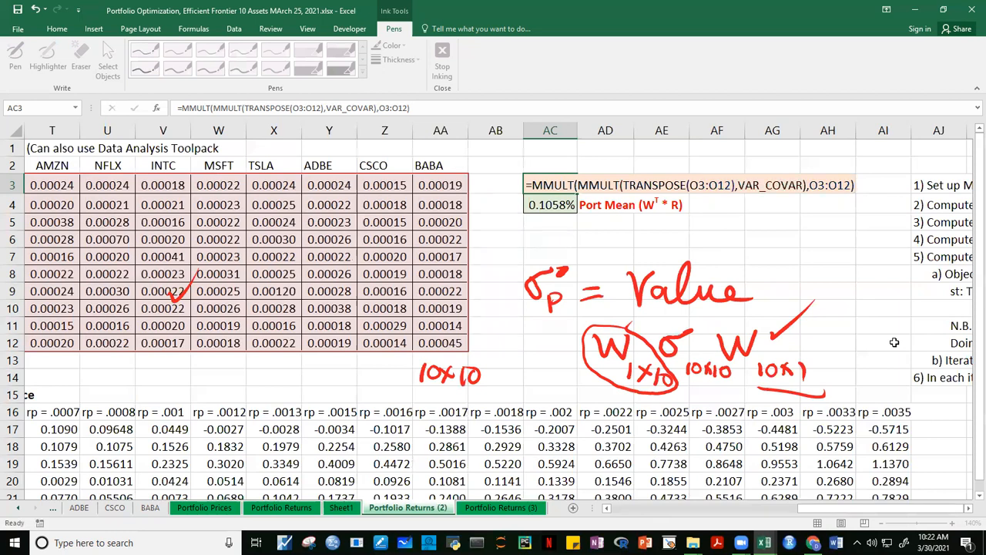
pyautogui.hotkey('ctrl', 'shift', 'Return')
pyautogui.click(774, 248)
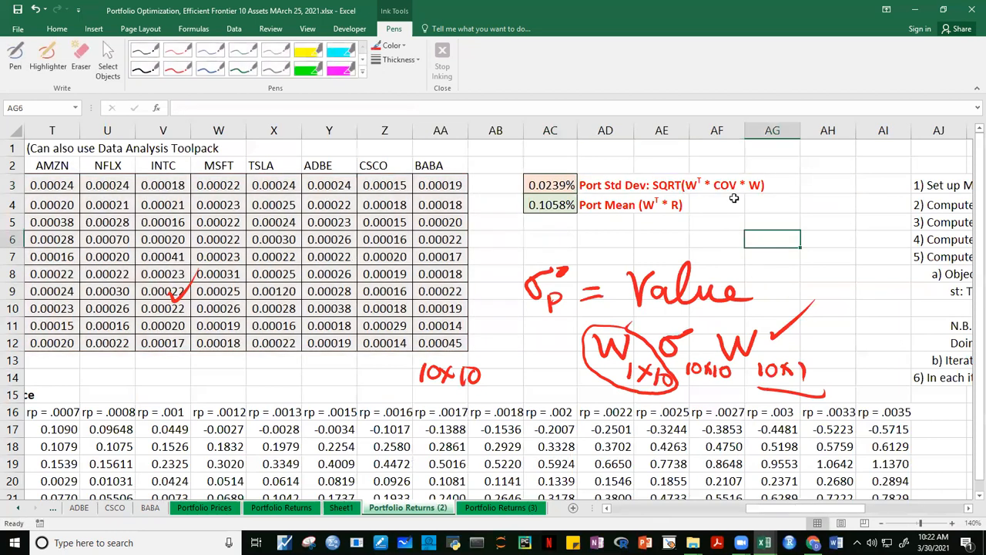
# Step: Review the AC3 formula's references against the Weights column and covariance matrix, keeping it entered as an array formula
pyautogui.click(541, 189)
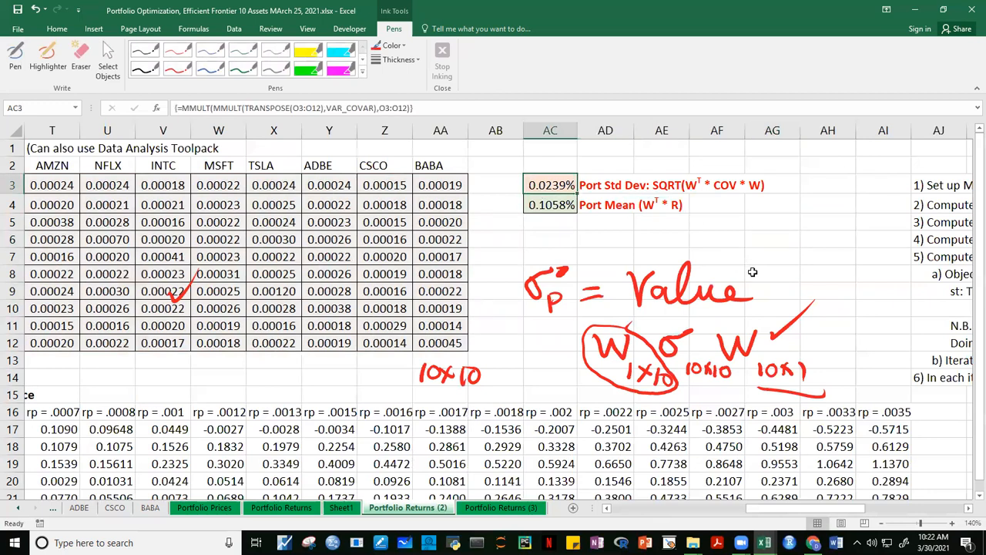
pyautogui.press('F2')
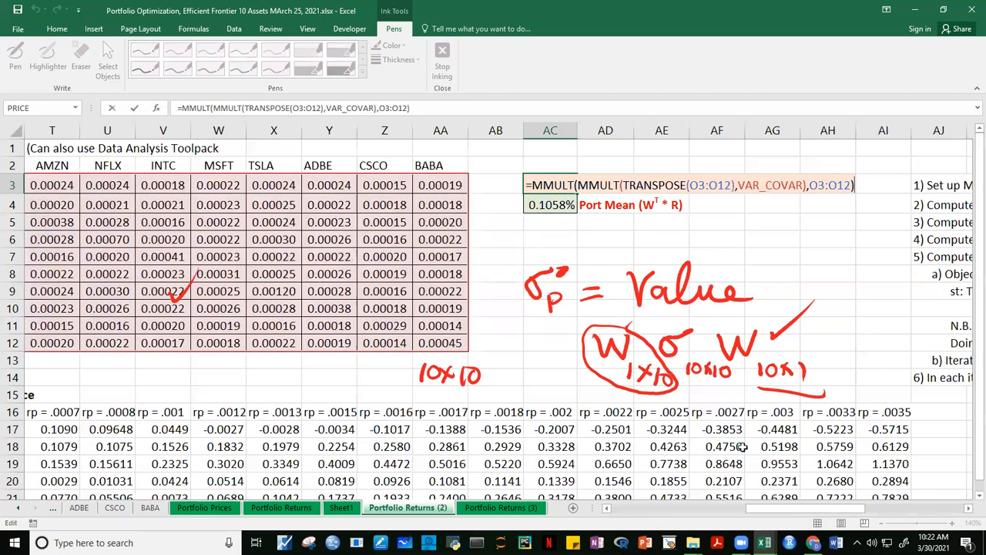
pyautogui.hscroll(-5, 743, 447)
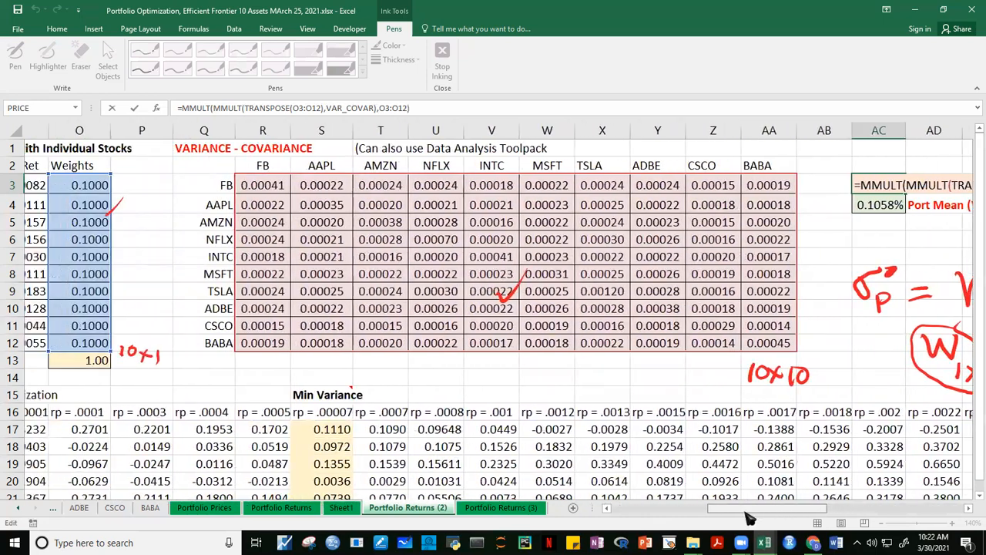
pyautogui.hscroll(6, 747, 518)
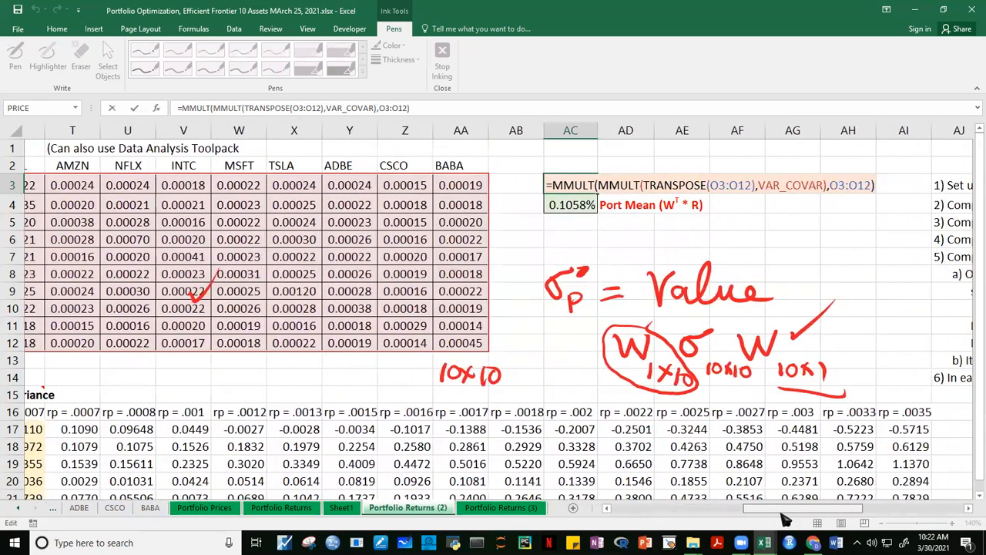
pyautogui.hscroll(1, 818, 338)
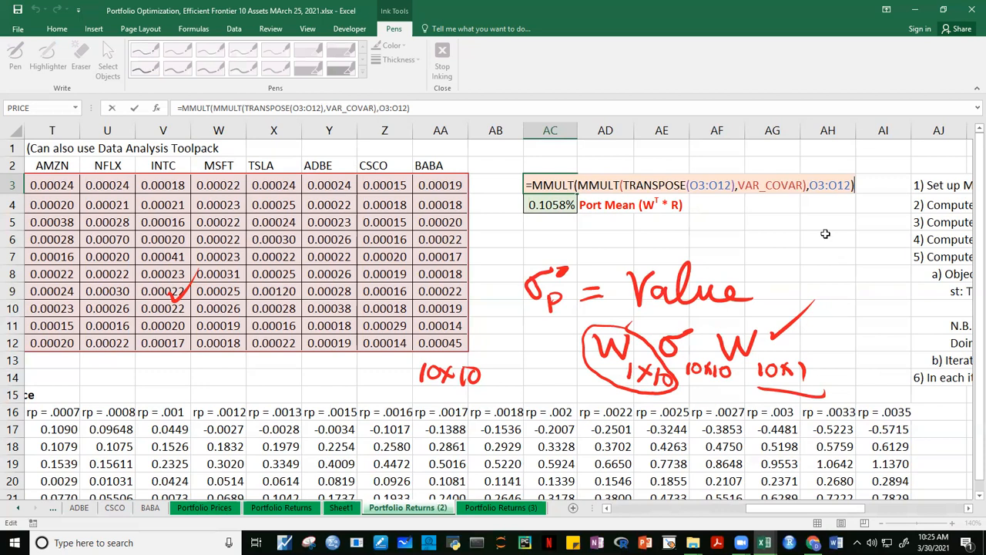
pyautogui.hotkey('ctrl', 'shift', 'Return')
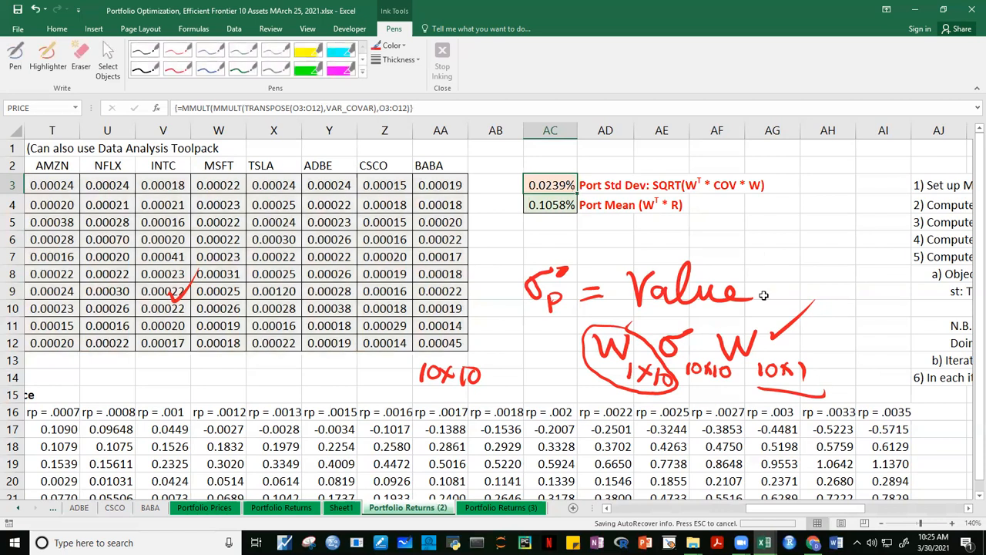
pyautogui.hscroll(-2, 774, 511)
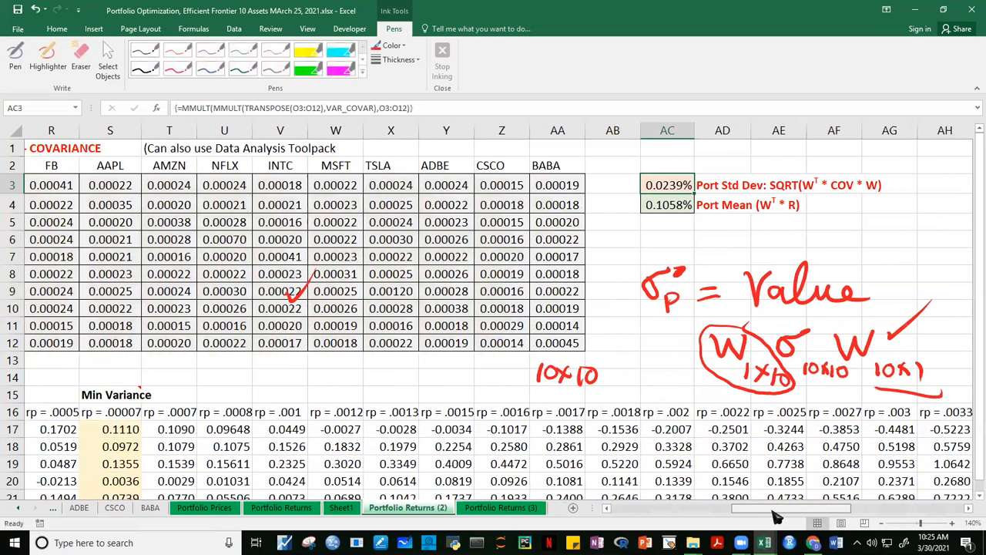
pyautogui.moveTo(774, 514)
pyautogui.mouseDown()
pyautogui.moveTo(748, 520)
pyautogui.moveTo(762, 522)
pyautogui.mouseUp()
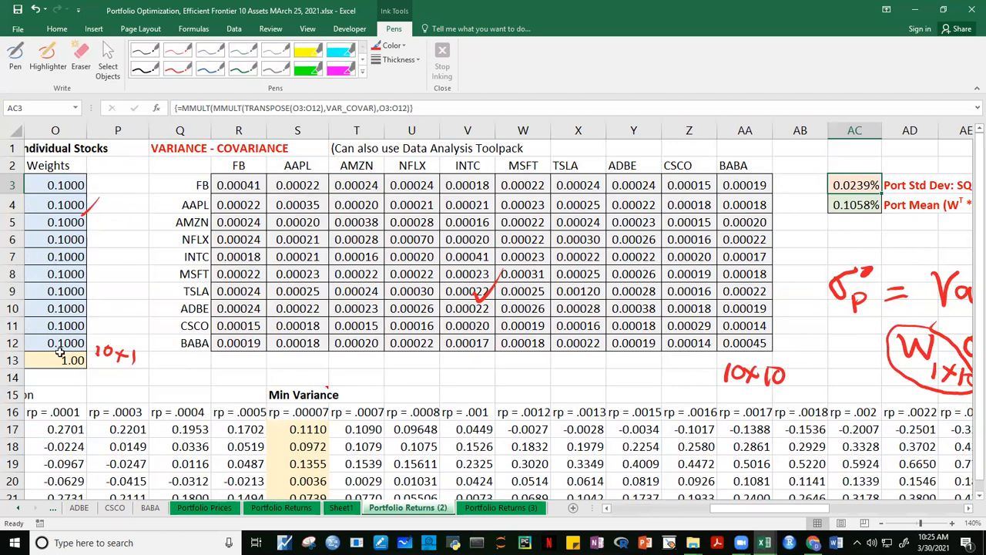
pyautogui.hscroll(6, 235, 371)
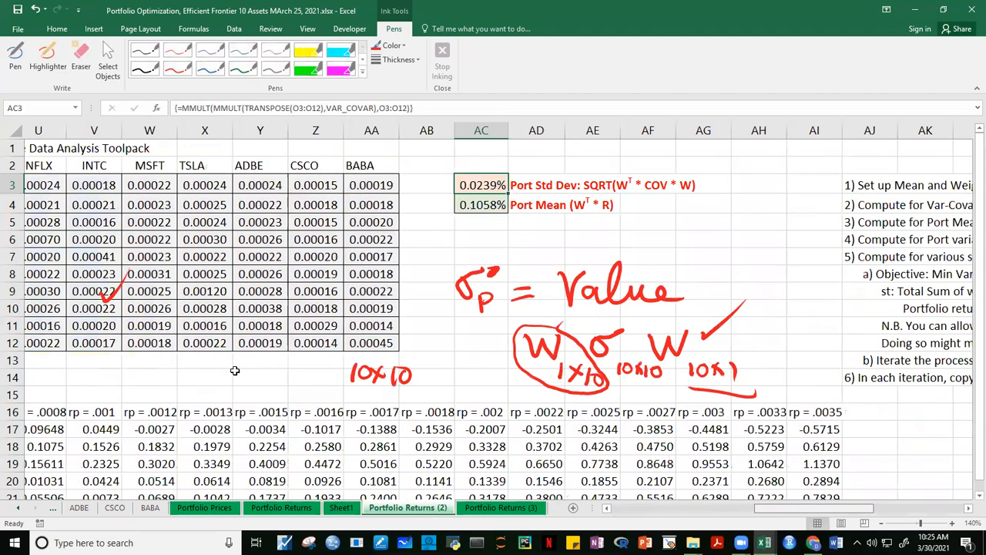
pyautogui.click(705, 253)
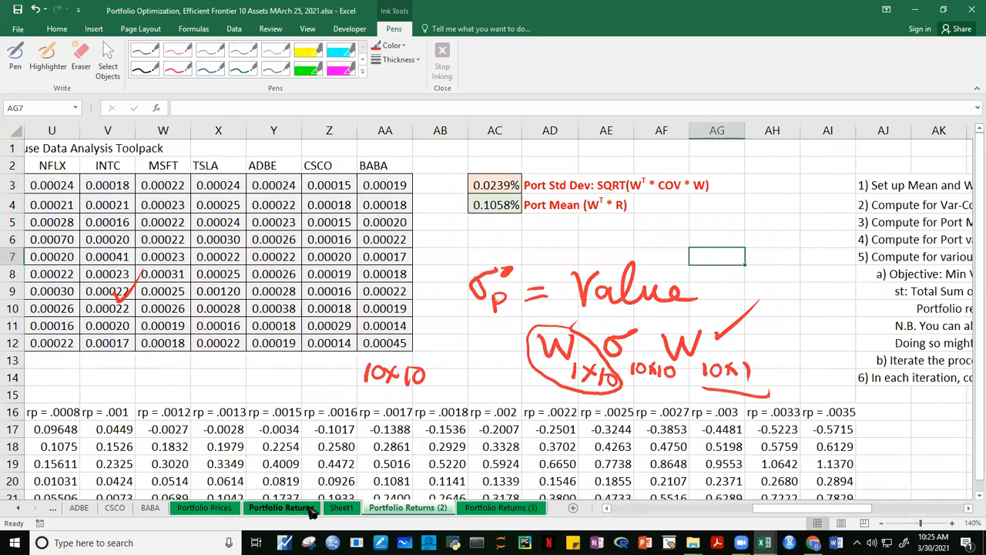
# Step: Look over the Portfolio Returns and Portfolio Returns (3) sheets, and return to the AC3:AC4 results on Portfolio Returns (2)
pyautogui.click(282, 507)
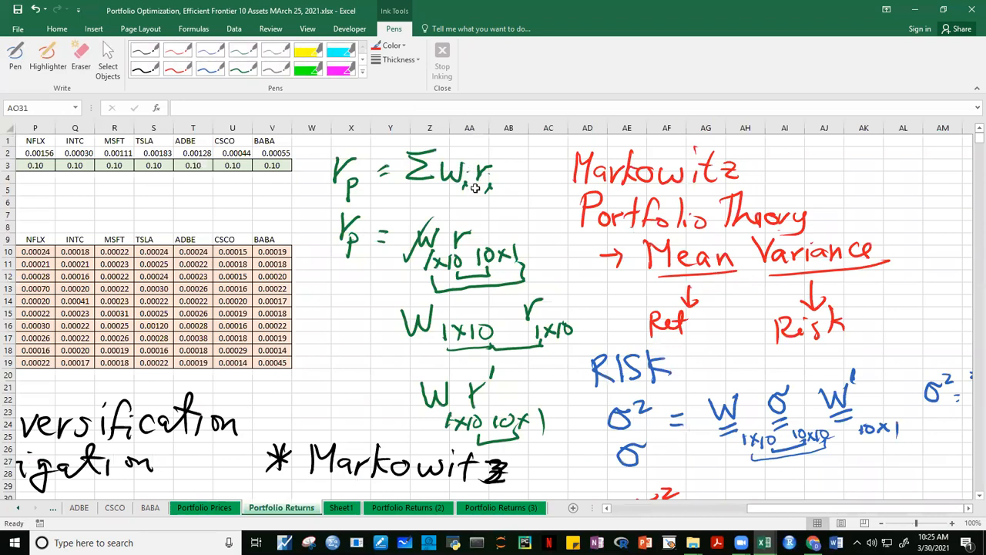
pyautogui.click(500, 507)
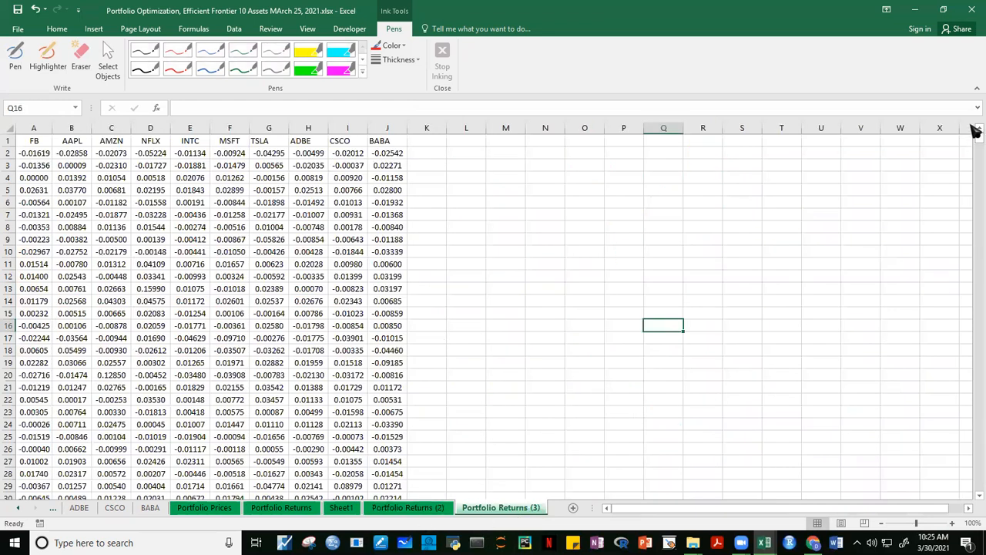
pyautogui.hotkey('ctrl', 'pageup')
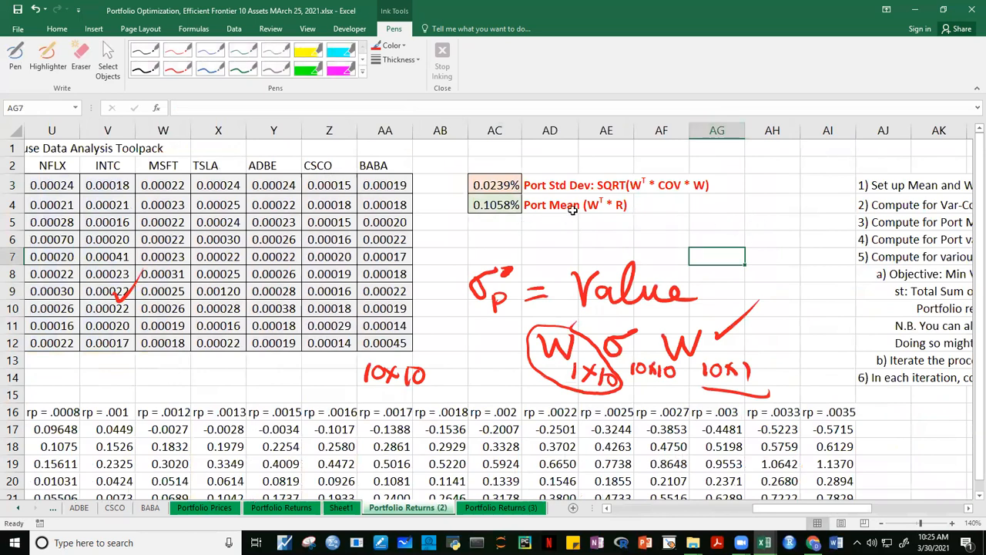
pyautogui.moveTo(843, 518)
pyautogui.mouseDown()
pyautogui.moveTo(790, 520)
pyautogui.moveTo(851, 515)
pyautogui.mouseUp()
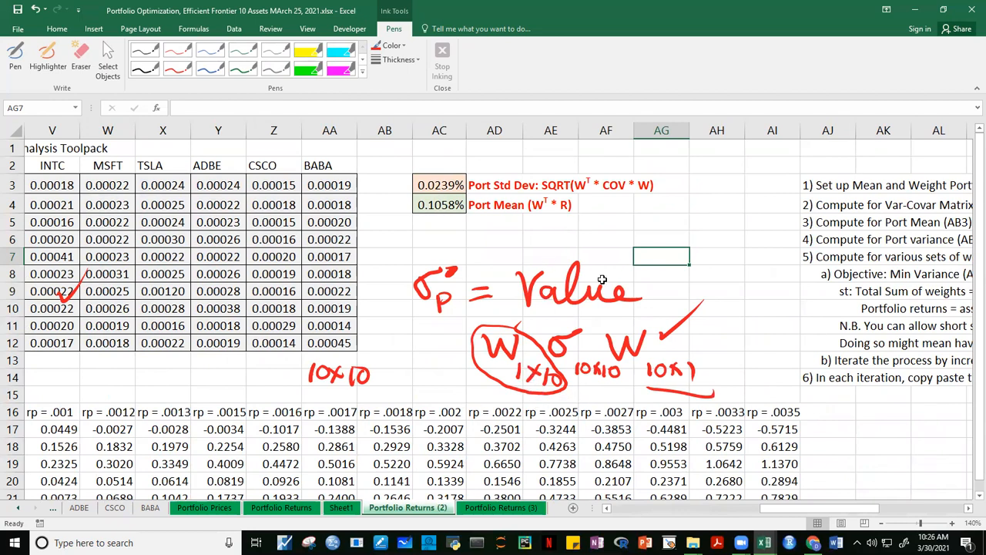
# Step: Name the ten Mean Ret values in N3:N12 RETURNS and reselect the range to check the name
pyautogui.moveTo(819, 510); pyautogui.dragTo(737, 510)
pyautogui.hscroll(-1, 820, 512)
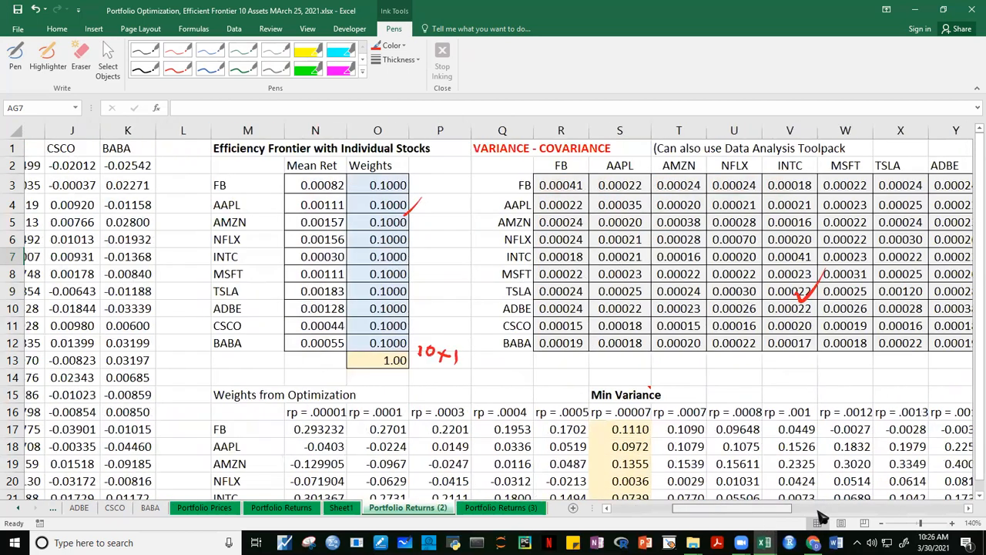
pyautogui.moveTo(305, 181); pyautogui.dragTo(305, 339)
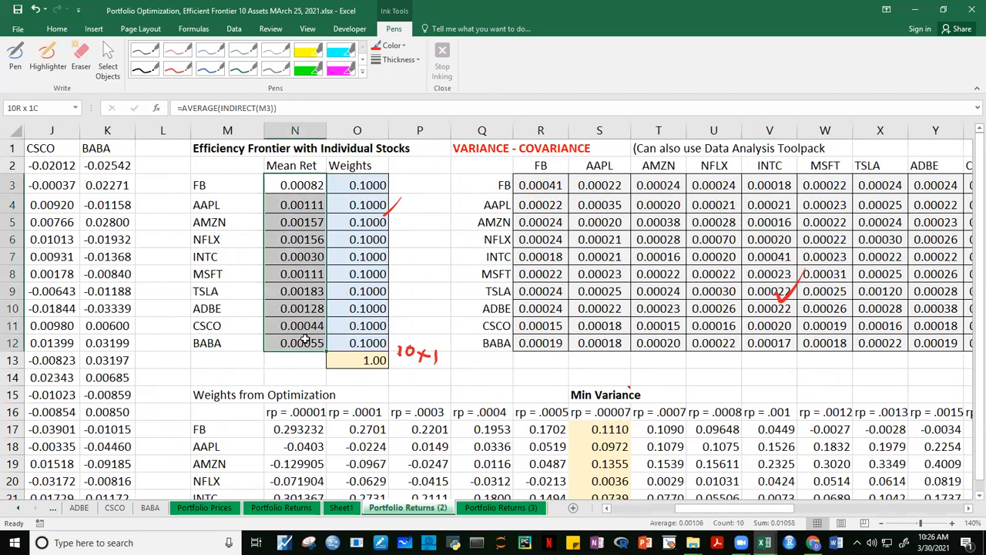
pyautogui.click(38, 108)
pyautogui.write('RETURNS')
pyautogui.press('Return')
pyautogui.click(269, 262)
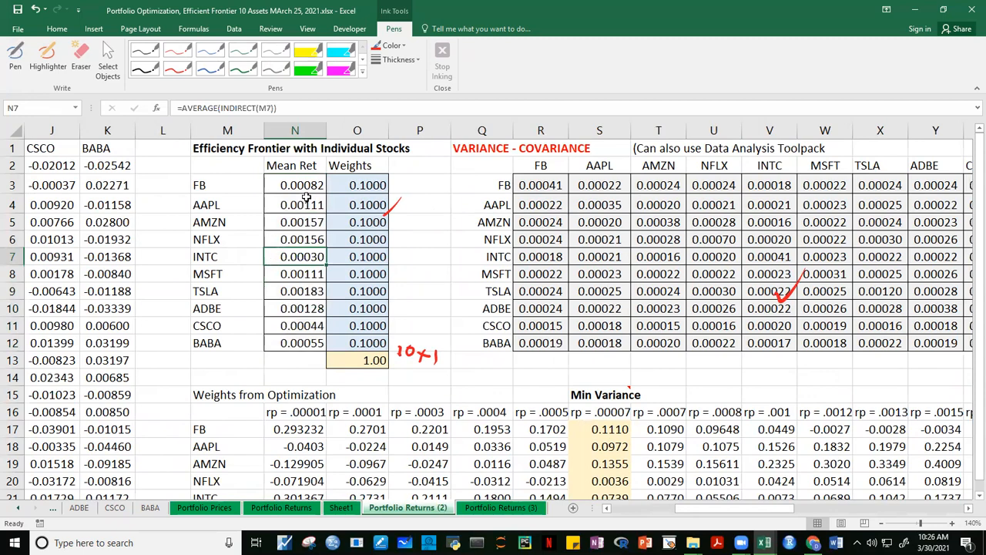
pyautogui.moveTo(312, 185); pyautogui.dragTo(304, 345)
# Step: Handwrite in green ink beneath the Port Mean label an arrow and rp = Σ W(1x10) r(10x1), bracketing the inner dimensions
pyautogui.moveTo(776, 508); pyautogui.dragTo(857, 513)
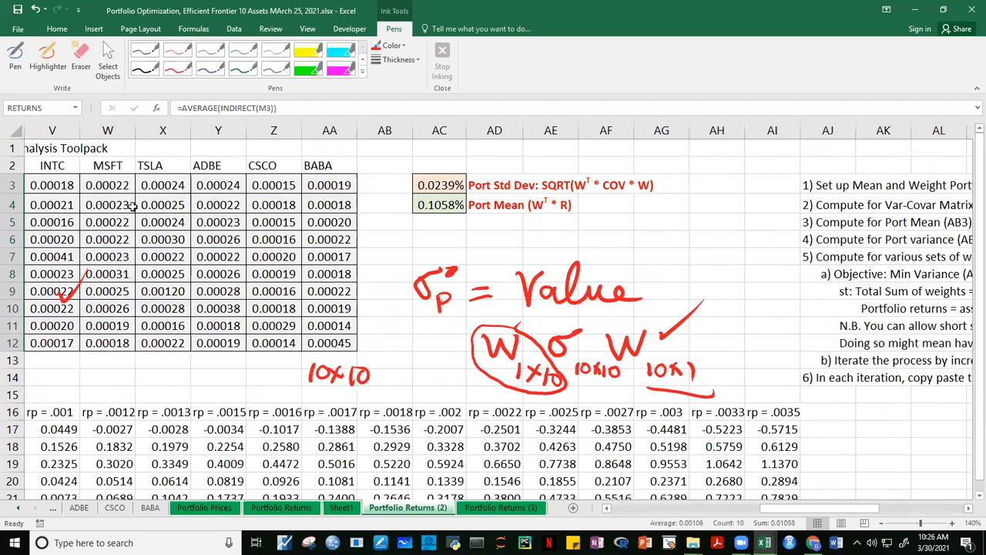
pyautogui.click(242, 68)
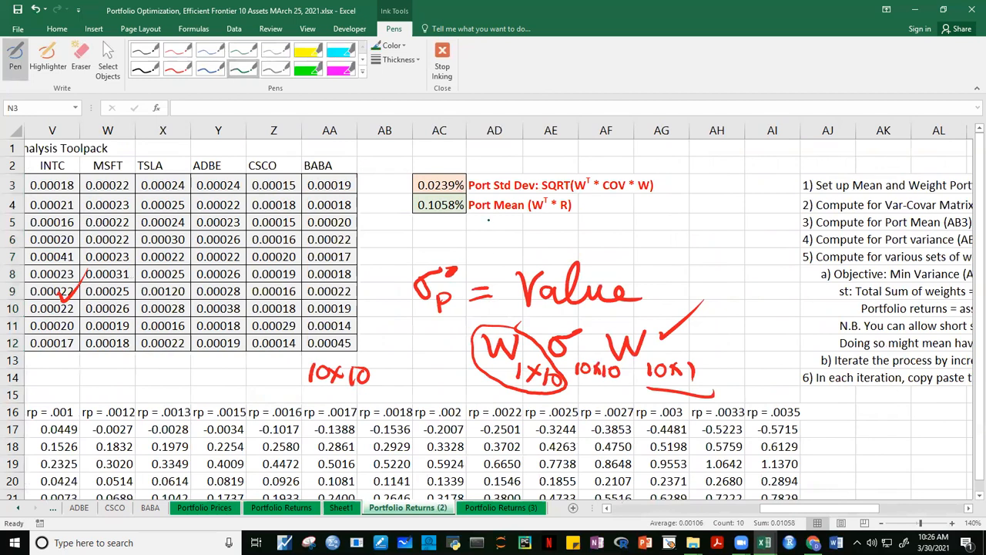
pyautogui.moveTo(491, 218)
pyautogui.mouseDown()
pyautogui.moveTo(510, 237)
pyautogui.moveTo(554, 224)
pyautogui.moveTo(545, 250)
pyautogui.moveTo(589, 235)
pyautogui.mouseUp()
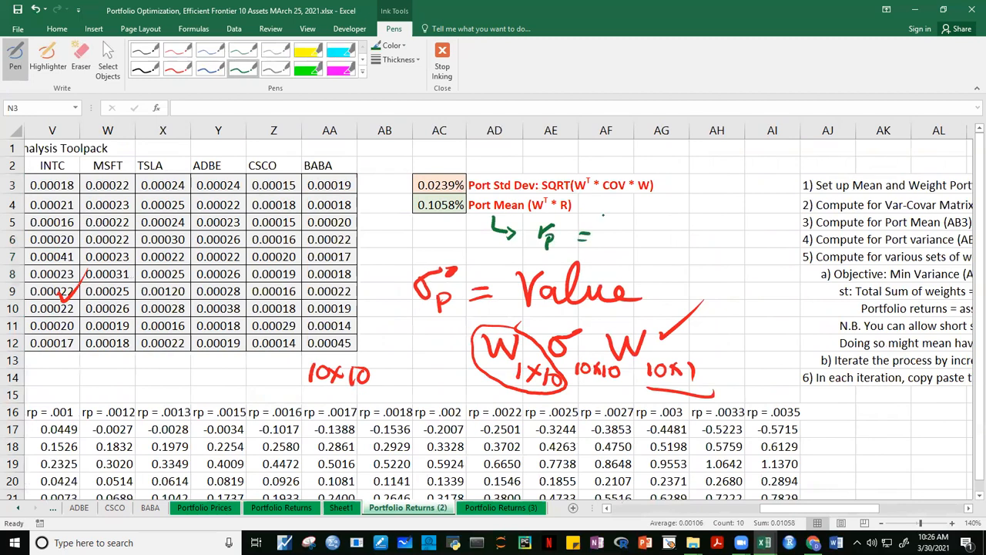
pyautogui.moveTo(615, 223)
pyautogui.mouseDown()
pyautogui.moveTo(636, 243)
pyautogui.moveTo(646, 223)
pyautogui.moveTo(646, 257)
pyautogui.moveTo(657, 259)
pyautogui.mouseUp()
pyautogui.moveTo(657, 250)
pyautogui.mouseDown()
pyautogui.moveTo(649, 259)
pyautogui.moveTo(661, 262)
pyautogui.moveTo(720, 230)
pyautogui.moveTo(704, 264)
pyautogui.moveTo(717, 261)
pyautogui.mouseUp()
pyautogui.moveTo(718, 253)
pyautogui.mouseDown()
pyautogui.moveTo(709, 262)
pyautogui.moveTo(724, 268)
pyautogui.mouseUp()
pyautogui.moveTo(659, 263)
pyautogui.mouseDown()
pyautogui.moveTo(704, 275)
pyautogui.moveTo(709, 264)
pyautogui.mouseUp()
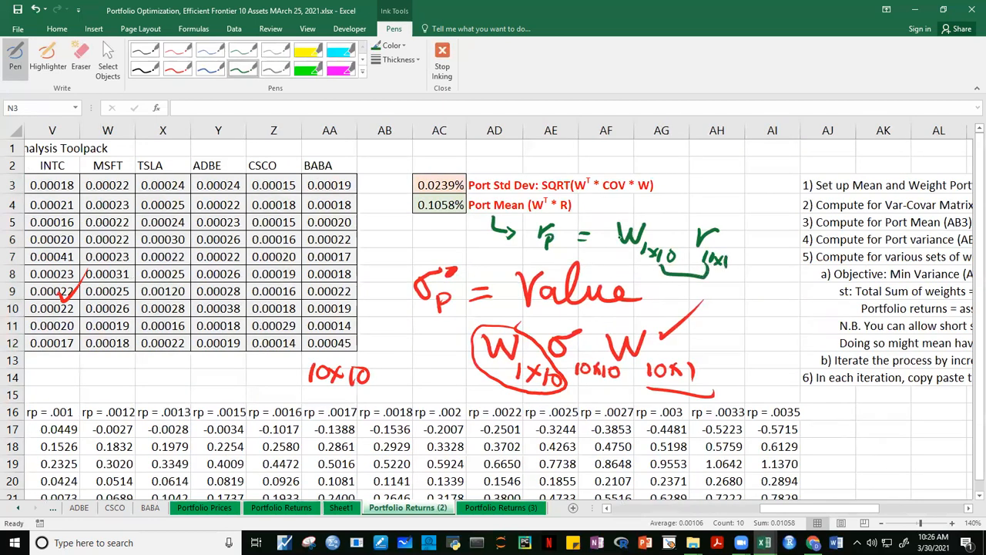
pyautogui.moveTo(614, 213)
pyautogui.mouseDown()
pyautogui.moveTo(598, 214)
pyautogui.moveTo(598, 240)
pyautogui.moveTo(612, 243)
pyautogui.mouseUp()
pyautogui.click(443, 61)
# Step: Clear the Port Mean cell AC4 and start its formula as =MMULT(TRANSPOSE(O3:O12, using the Weights column
pyautogui.click(435, 205)
pyautogui.press('Delete')
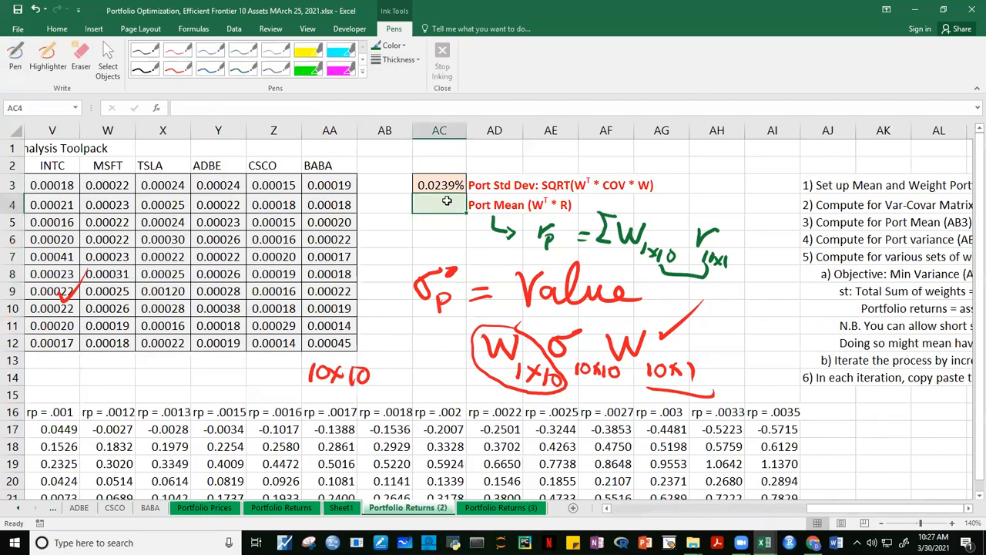
pyautogui.write('=')
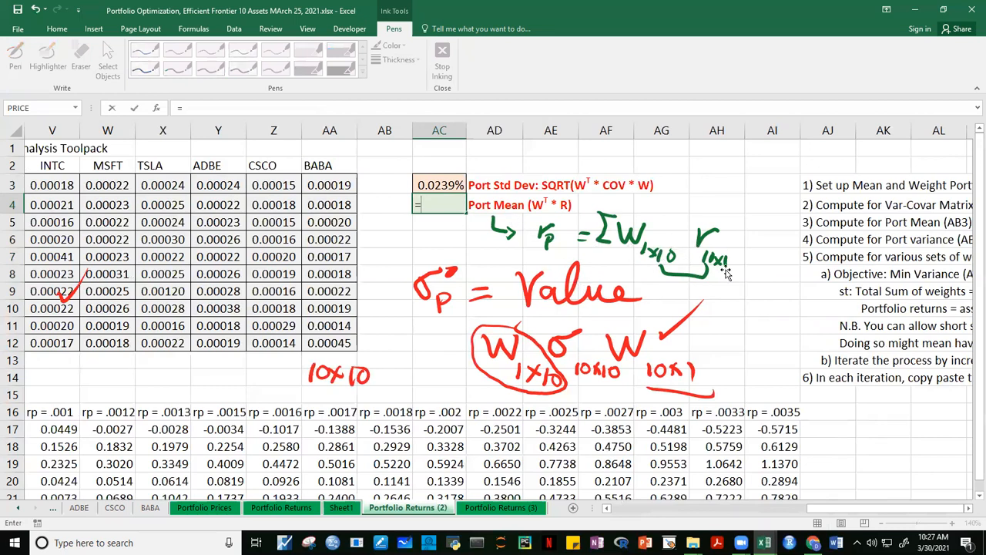
pyautogui.write('MMULT(')
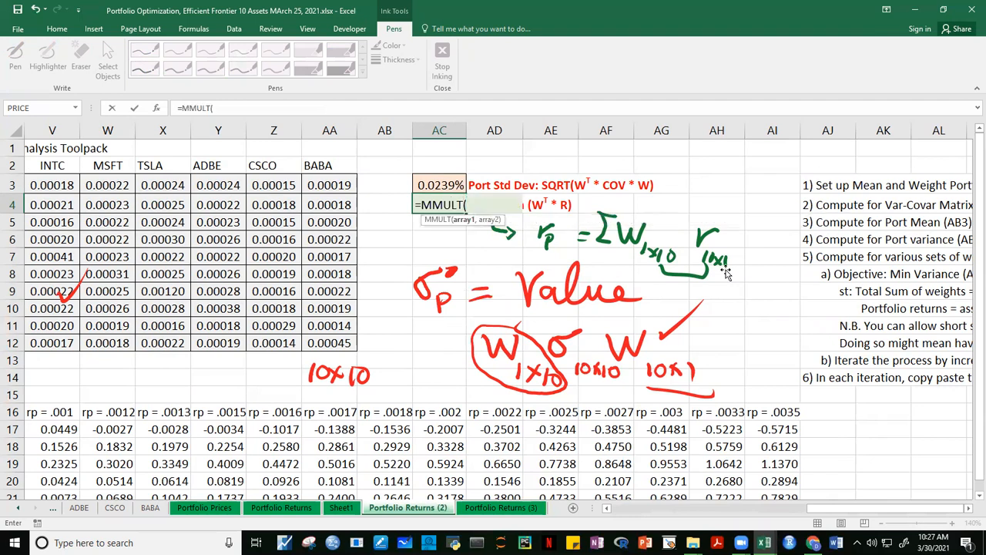
pyautogui.write('TRANSPO')
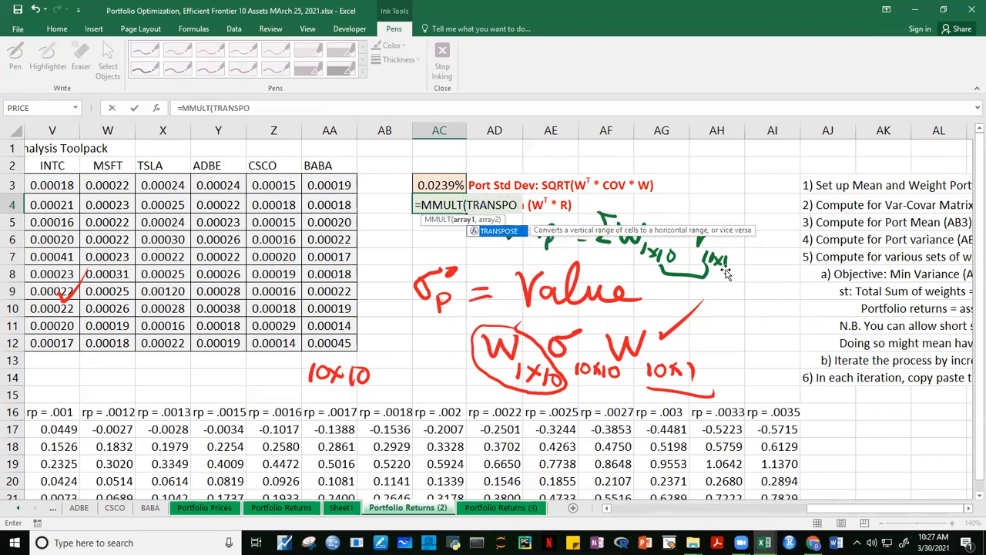
pyautogui.write('SE(')
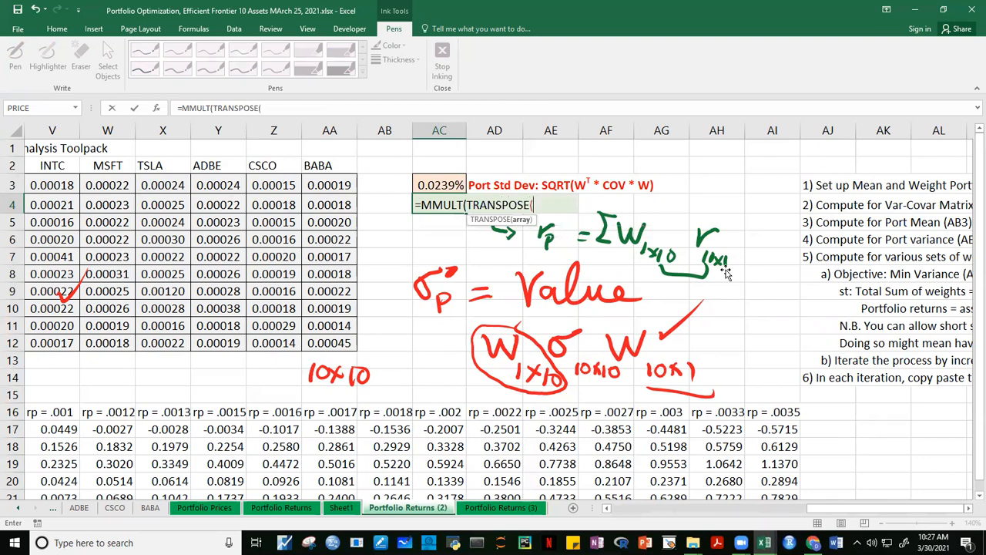
pyautogui.moveTo(924, 518); pyautogui.dragTo(817, 517)
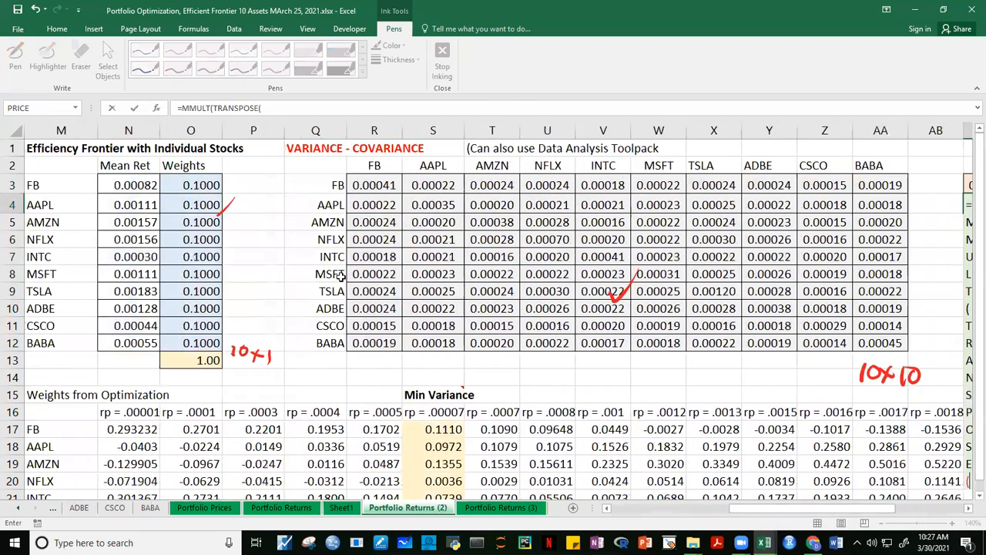
pyautogui.moveTo(193, 184); pyautogui.dragTo(193, 347)
# Step: Complete AC4 with the RETURNS name and enter =MMULT(TRANSPOSE(O3:O12),RETURNS) as an array formula
pyautogui.hscroll(5, 620, 445)
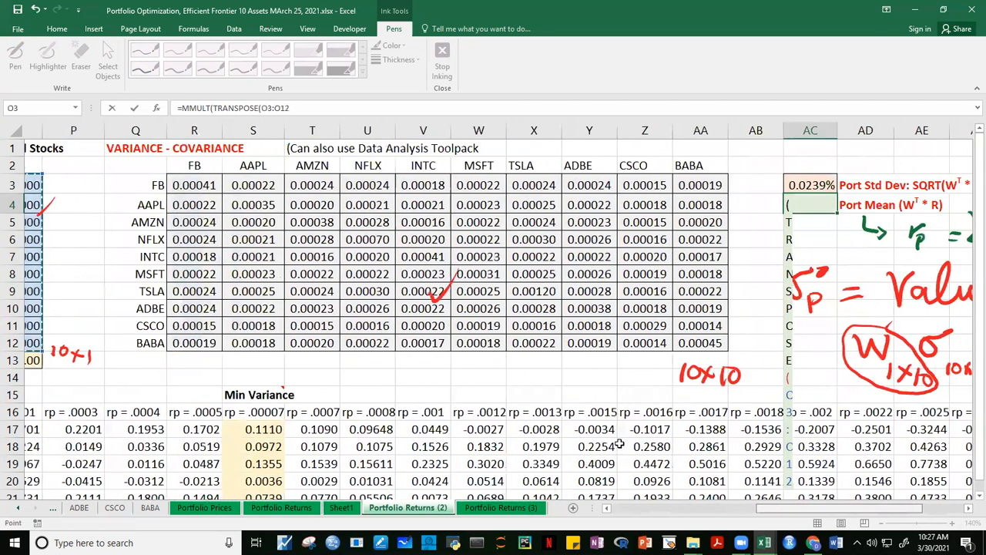
pyautogui.write('),RE')
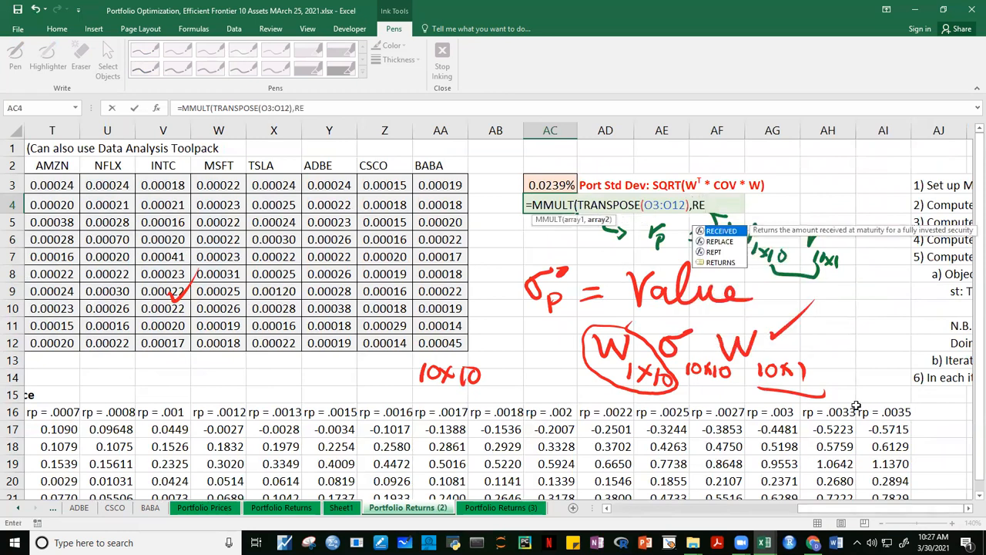
pyautogui.click(737, 264)
pyautogui.doubleClick(736, 264)
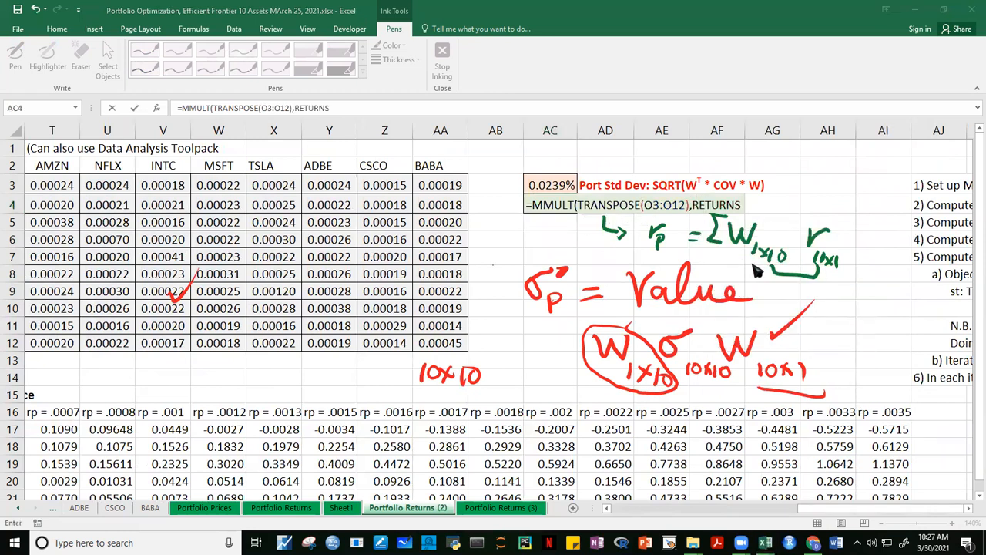
pyautogui.write(')')
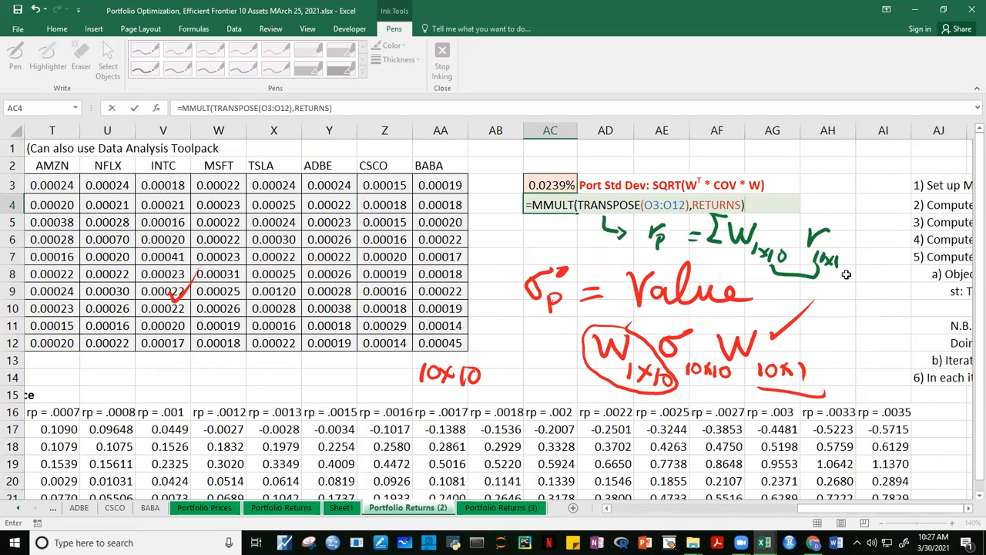
pyautogui.hotkey('ctrl', 'shift', 'Return')
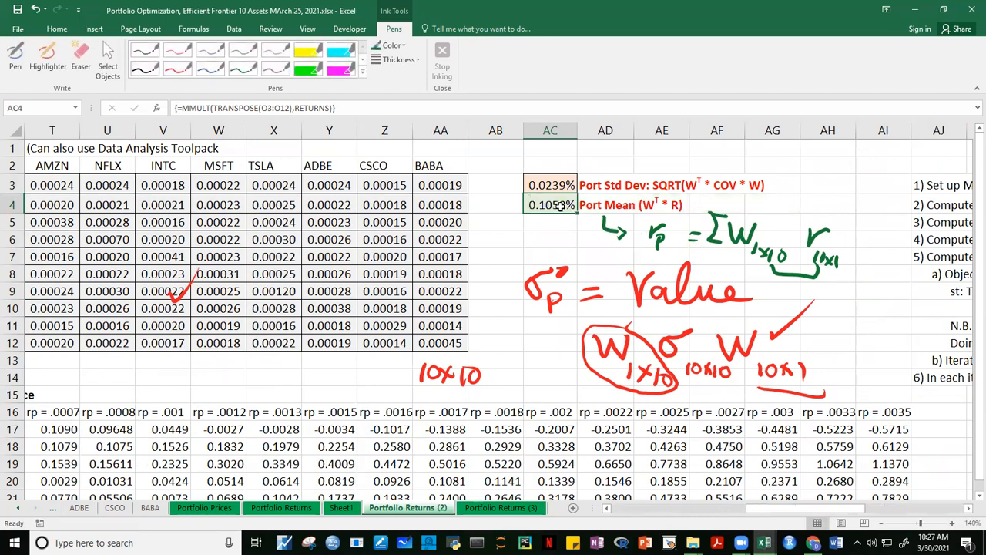
pyautogui.press('F2')
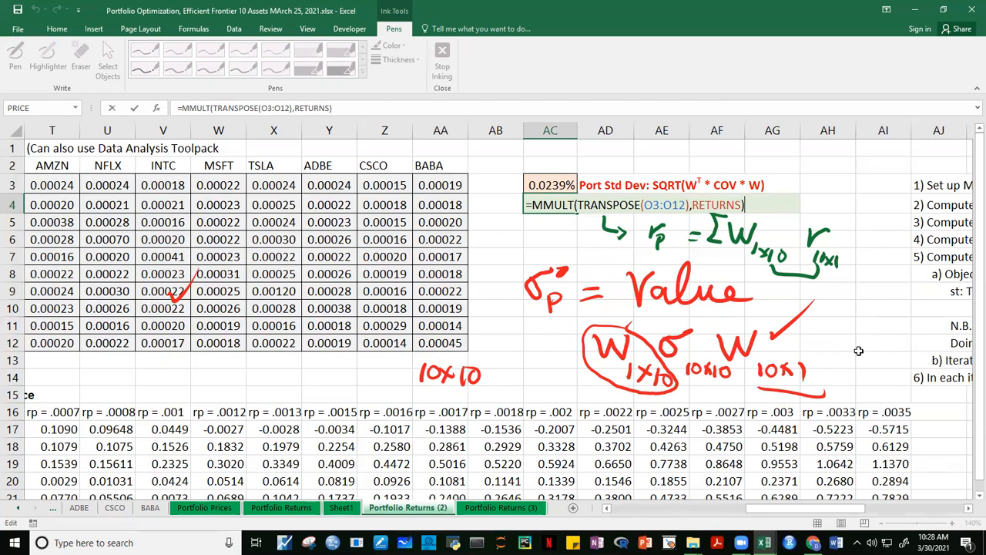
pyautogui.hotkey('ctrl', 'shift', 'Return')
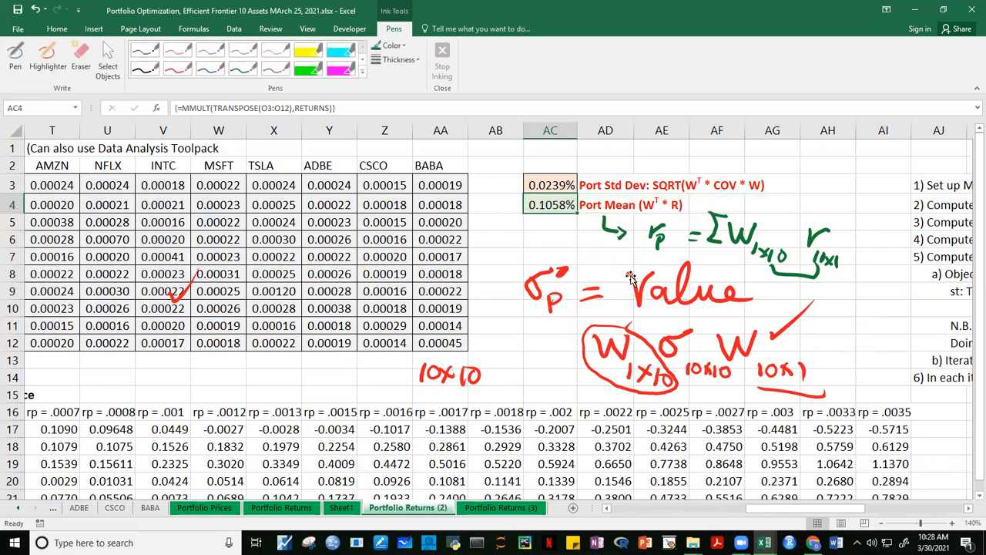
# Step: Look over the Weights from Optimization table, the Minimum Std Dev cells and the whole Efficiency Frontier with Individual Stocks chart
pyautogui.moveTo(821, 509); pyautogui.dragTo(753, 519)
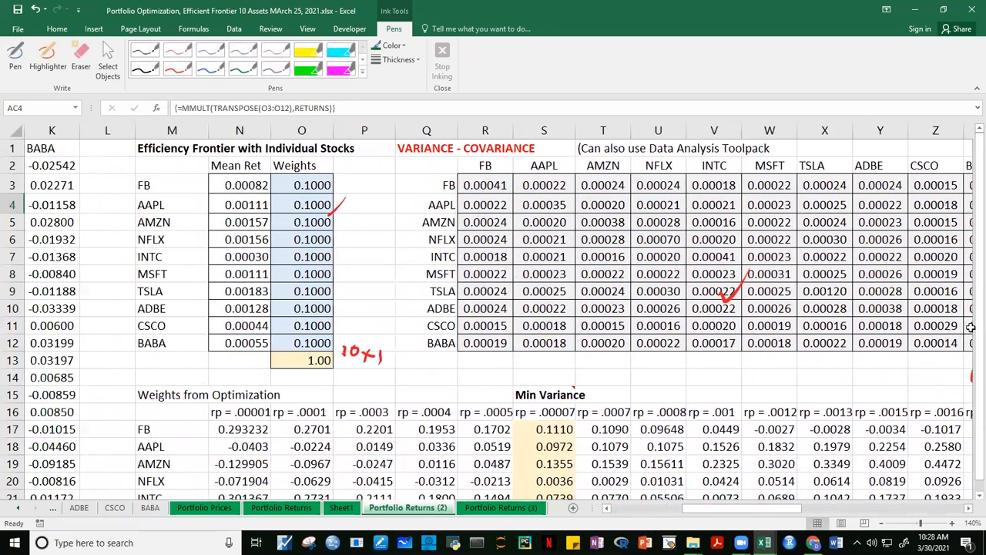
pyautogui.moveTo(974, 203); pyautogui.dragTo(976, 234)
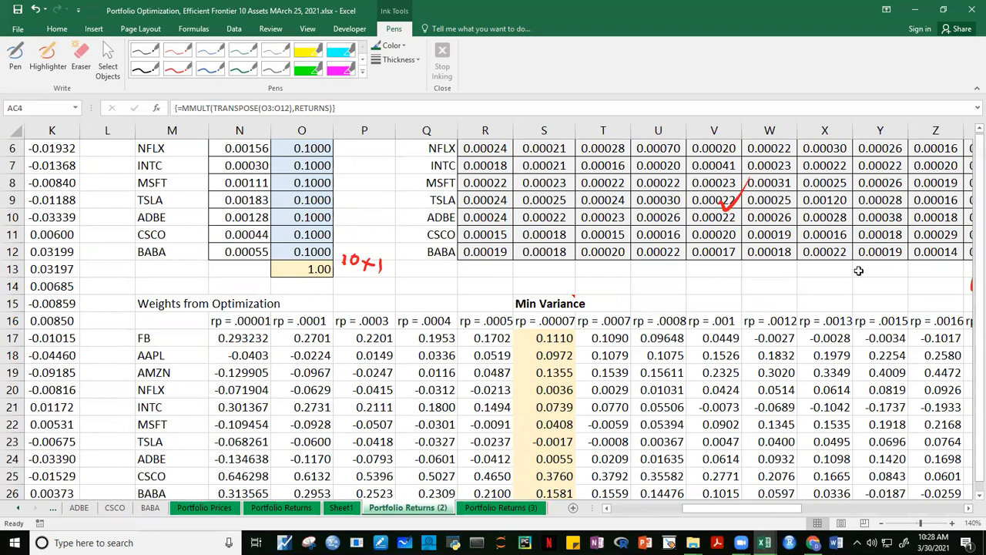
pyautogui.moveTo(975, 235); pyautogui.dragTo(975, 248)
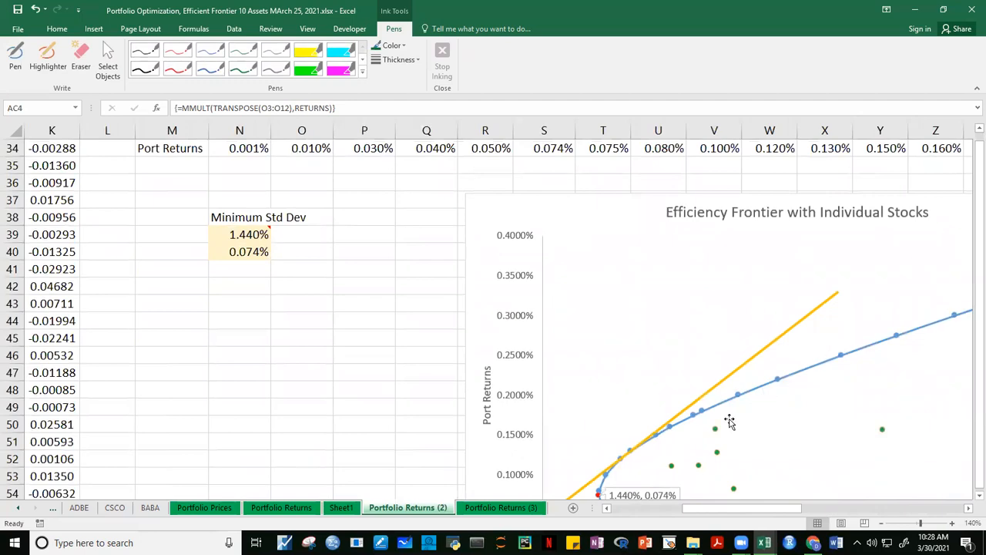
pyautogui.click(887, 524)
pyautogui.click(886, 523)
pyautogui.click(887, 523)
pyautogui.click(887, 524)
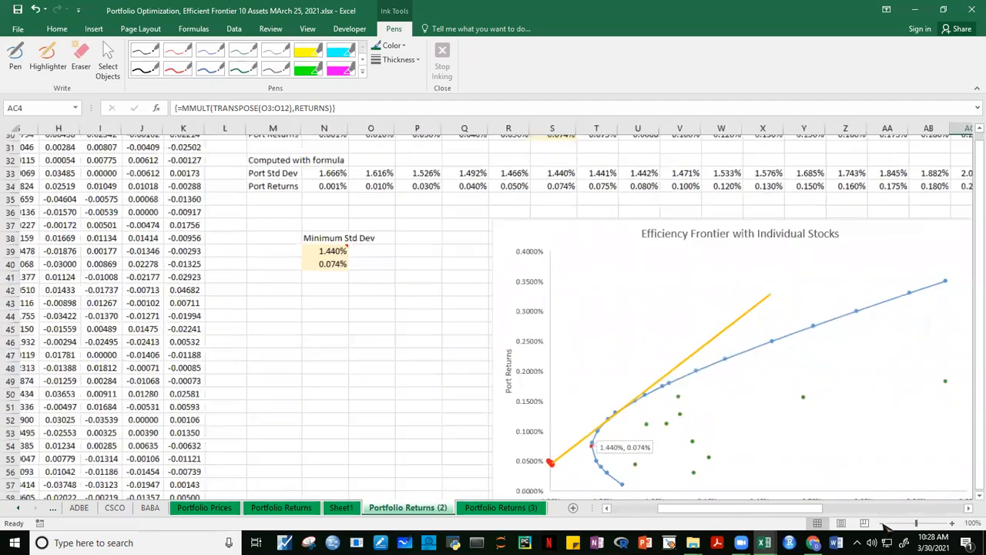
pyautogui.click(886, 524)
pyautogui.scroll(-1, 975, 350)
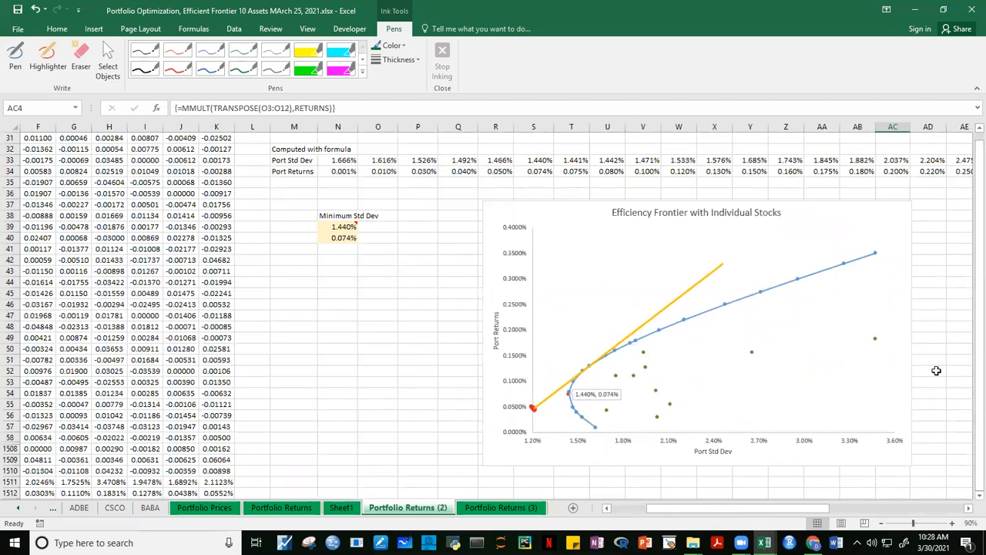
pyautogui.scroll(10, 975, 347)
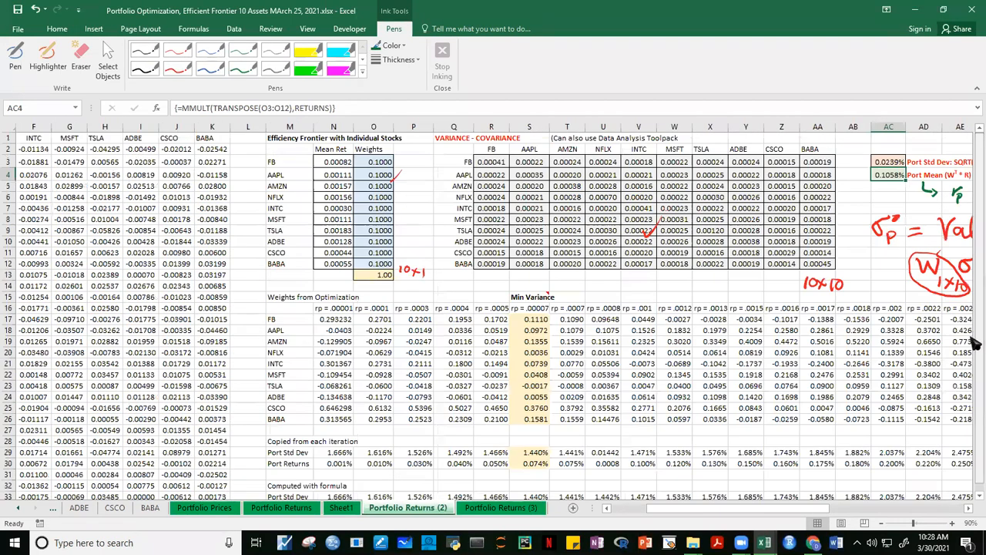
# Step: Examine the optimized weights for each rp target alongside the copied and computed Port Std Dev and Port Returns rows and the frontier chart
pyautogui.click(952, 523)
pyautogui.click(952, 523)
pyautogui.click(952, 523)
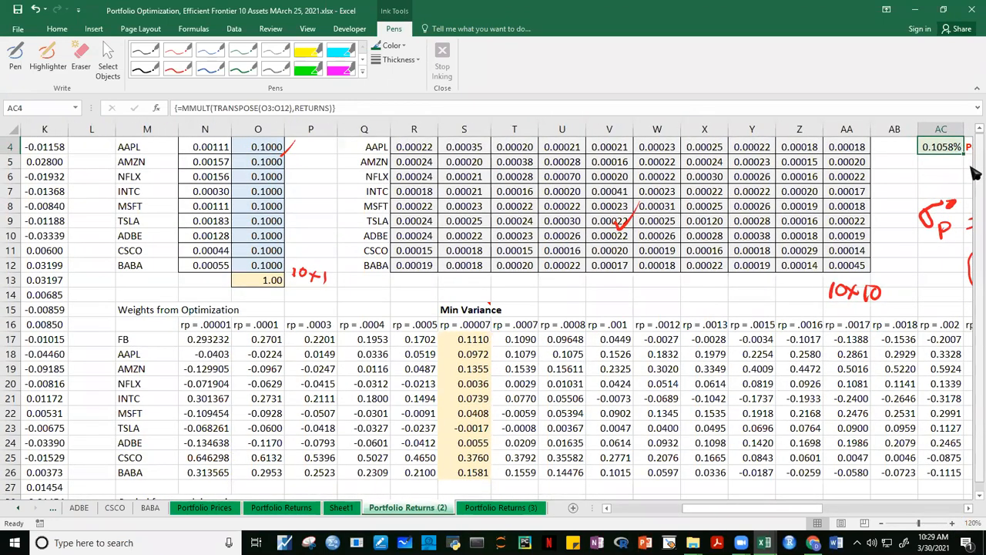
pyautogui.scroll(-12, 974, 174)
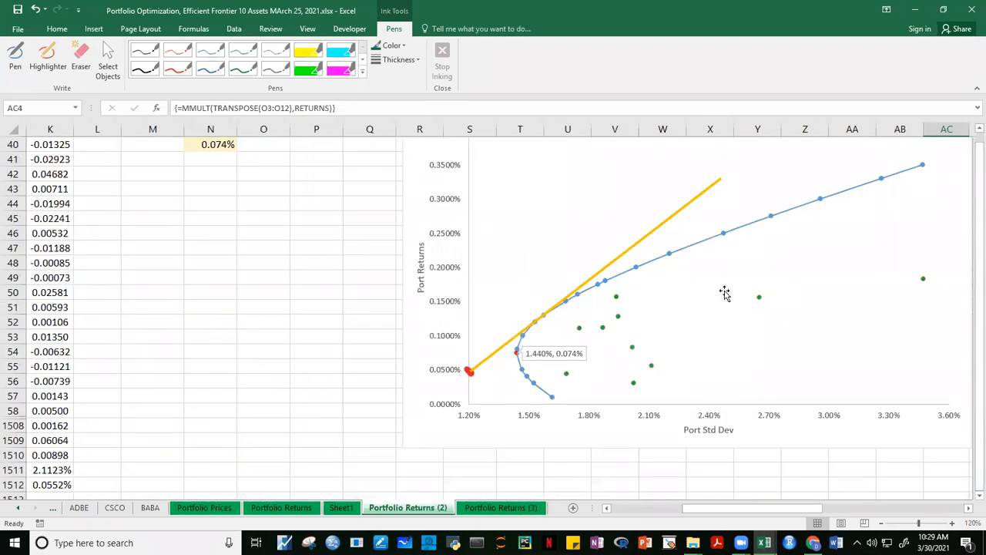
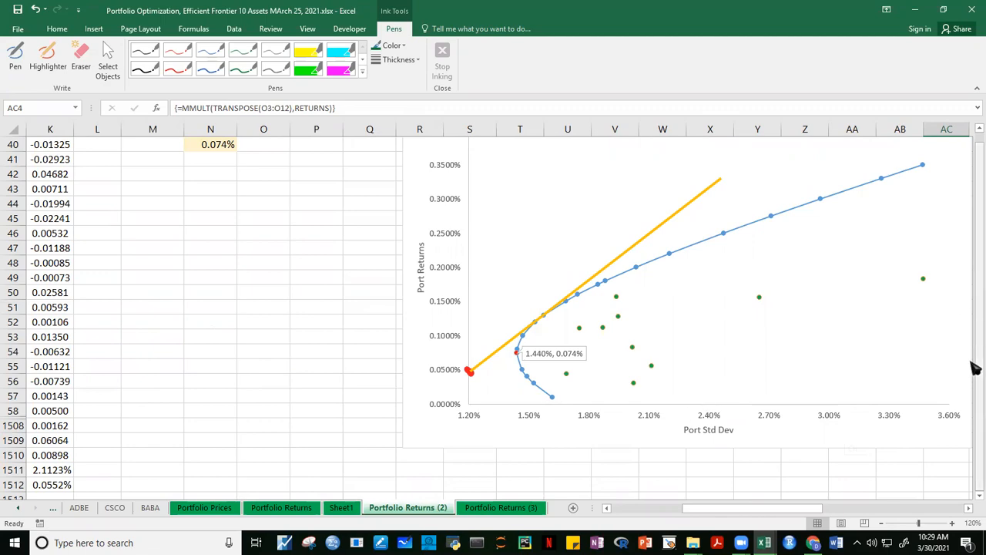
pyautogui.scroll(13, 974, 356)
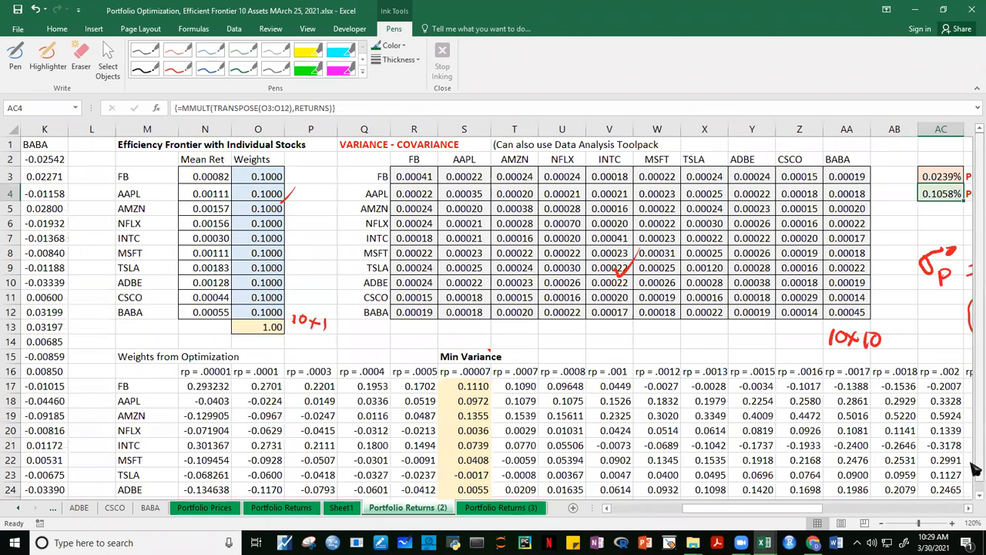
pyautogui.scroll(-3, 974, 469)
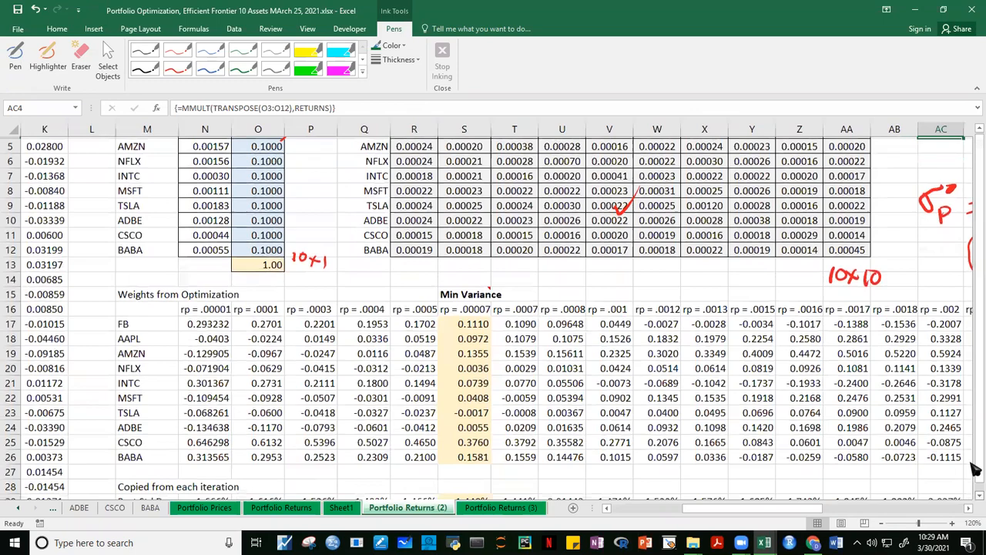
pyautogui.scroll(-2, 975, 469)
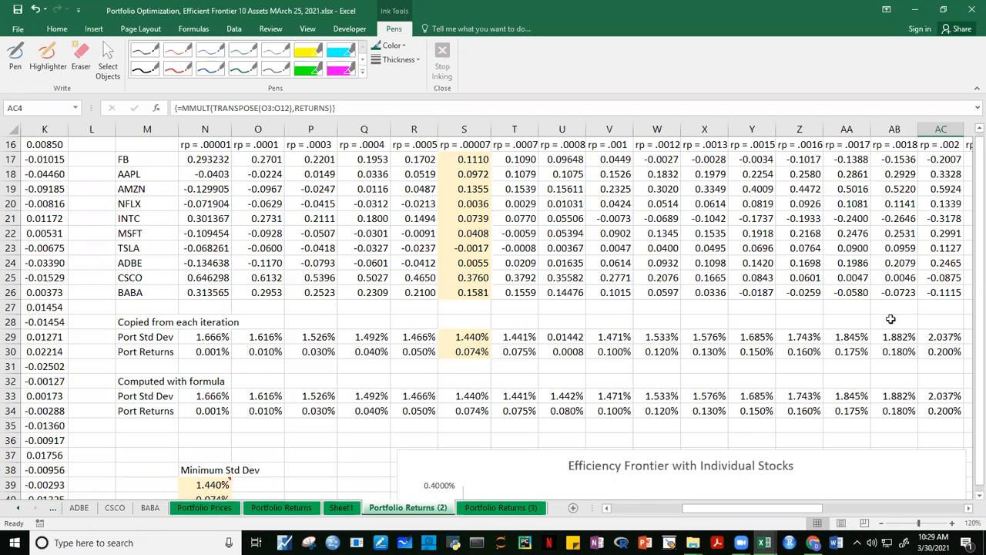
pyautogui.scroll(5, 973, 348)
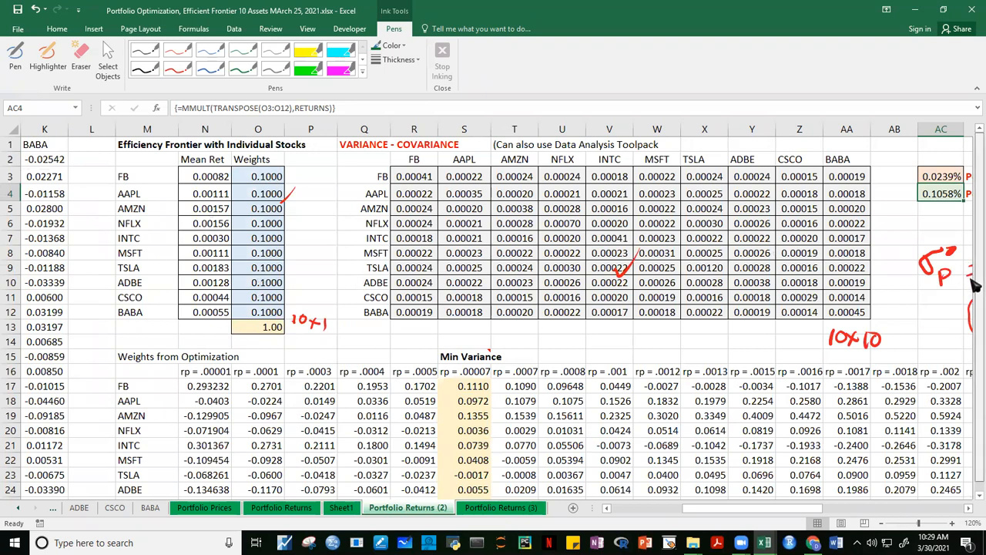
pyautogui.scroll(-9, 973, 285)
pyautogui.scroll(8, 973, 281)
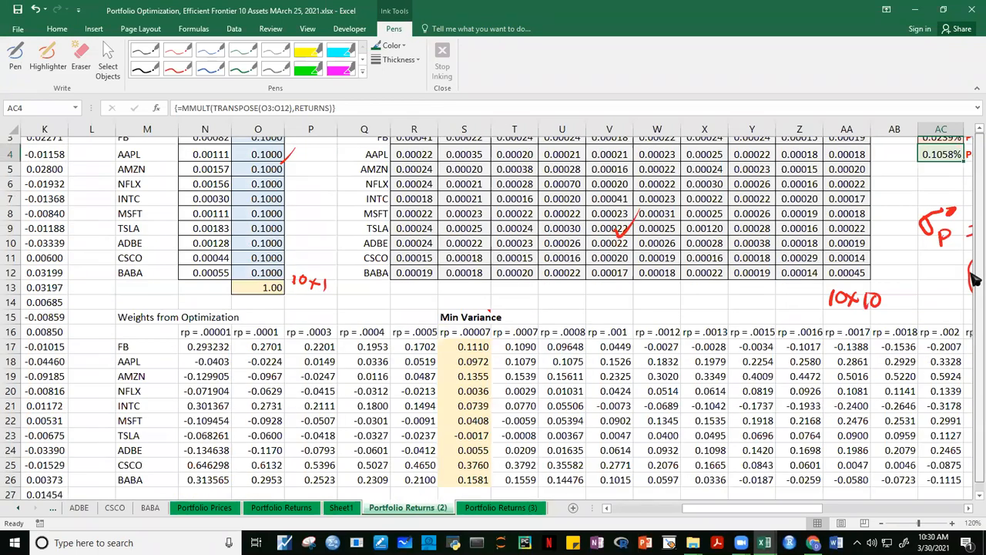
pyautogui.scroll(-1, 973, 281)
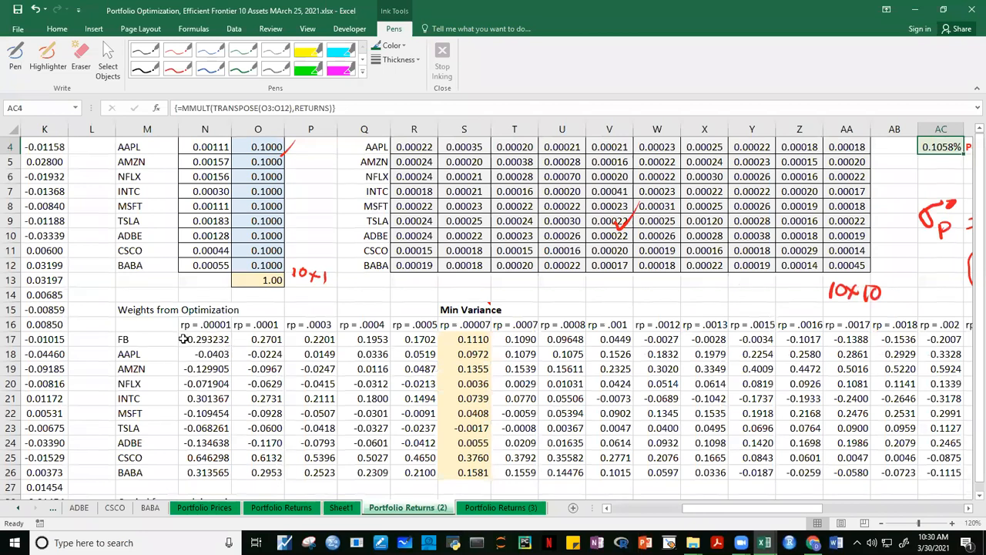
# Step: Extend the heading in M15 to read Weights from Optimization (MINIMIZE PORTFOLIO RISK)
pyautogui.click(131, 310)
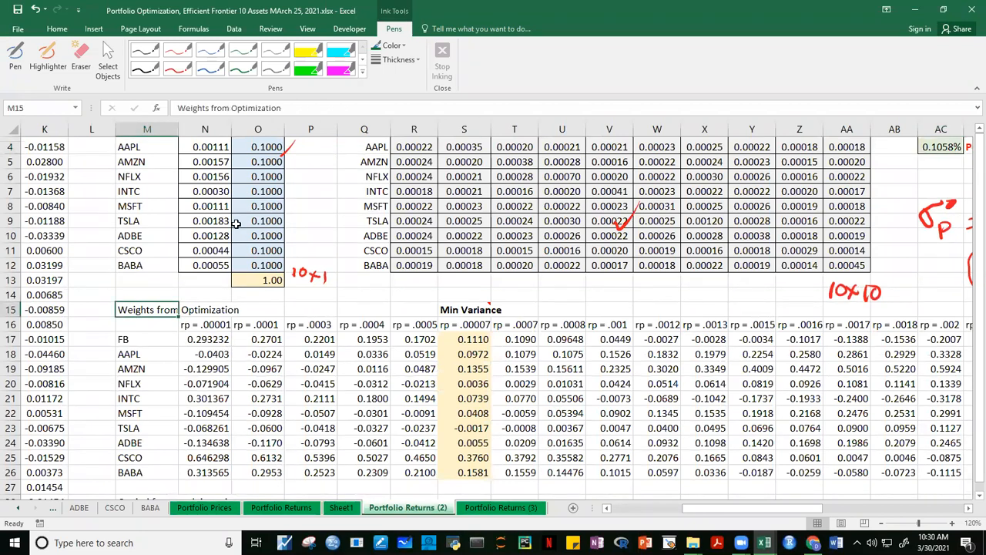
pyautogui.click(297, 109)
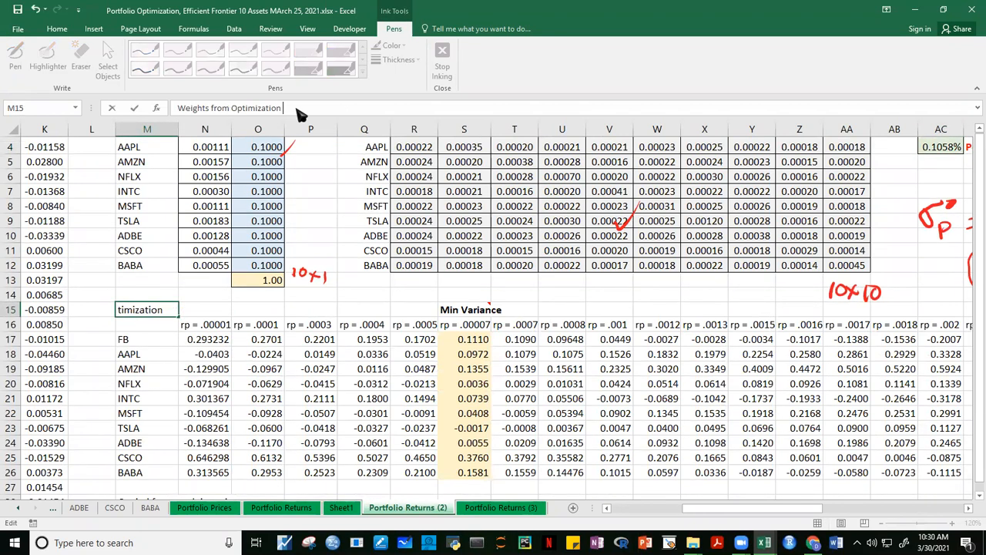
pyautogui.write('(min port')
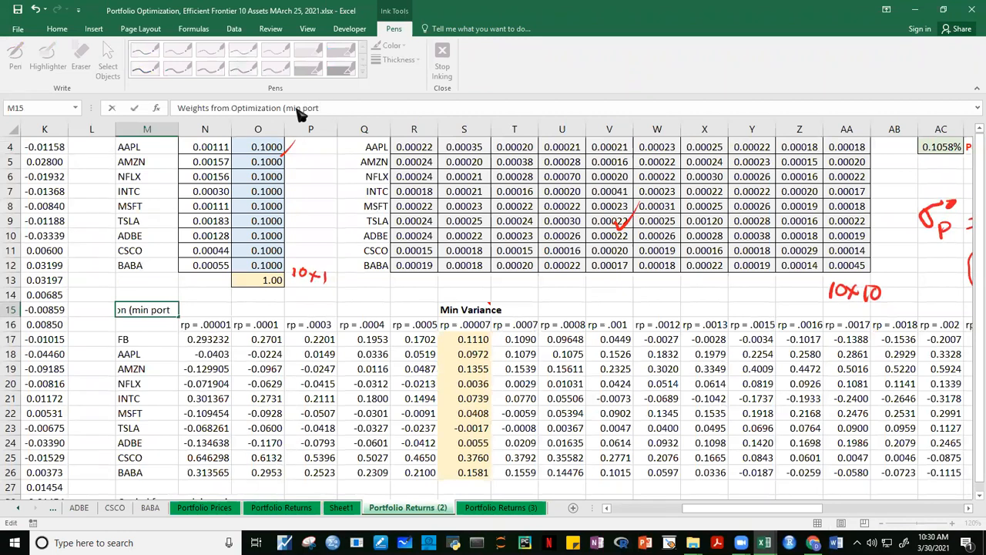
pyautogui.press('BackSpace')
pyautogui.press('BackSpace')
pyautogui.press('BackSpace')
pyautogui.press('BackSpace')
pyautogui.press('BackSpace')
pyautogui.write('INIMIZE PORTFOLIO RISK')
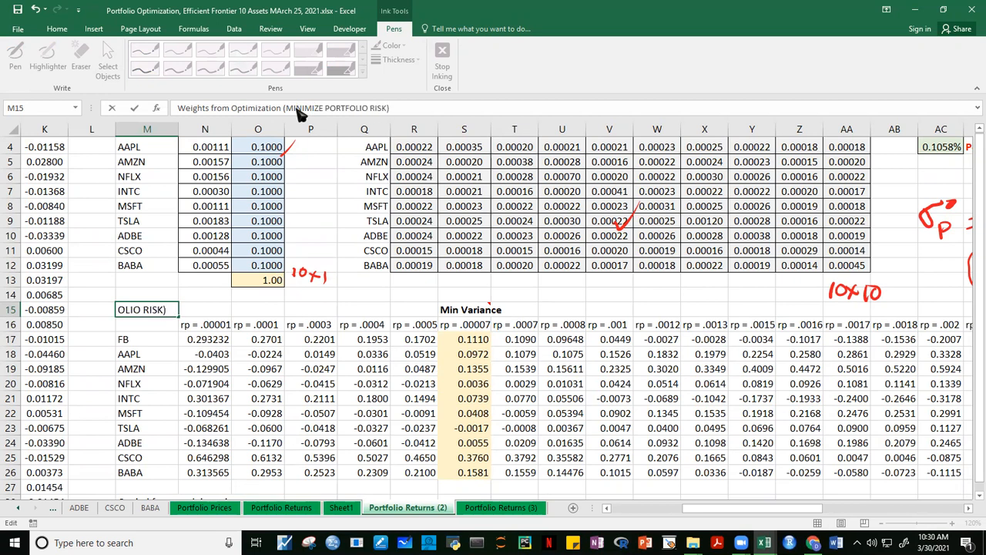
pyautogui.write(')')
pyautogui.press('Return')
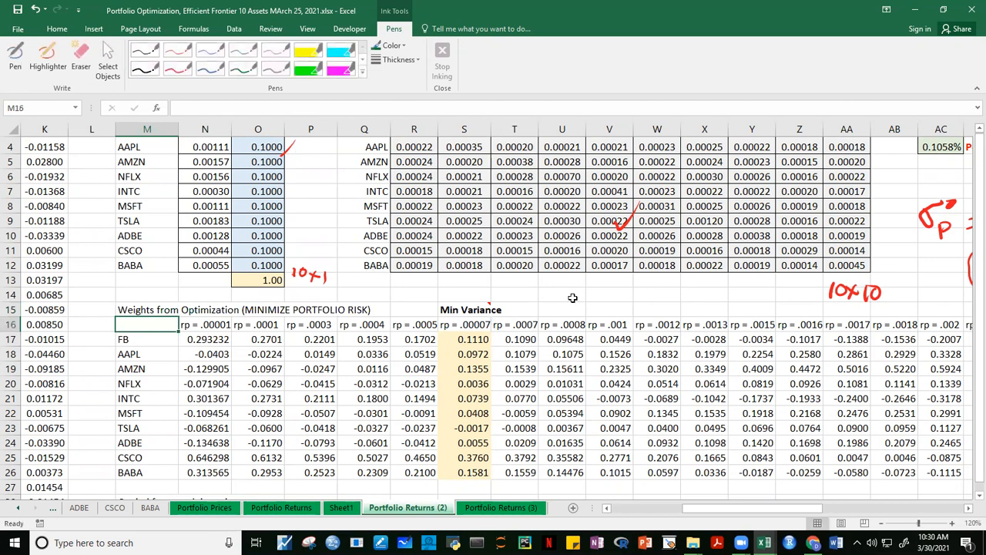
# Step: Make the Weights from Optimization heading in M15 bold
pyautogui.click(572, 297)
pyautogui.click(142, 312)
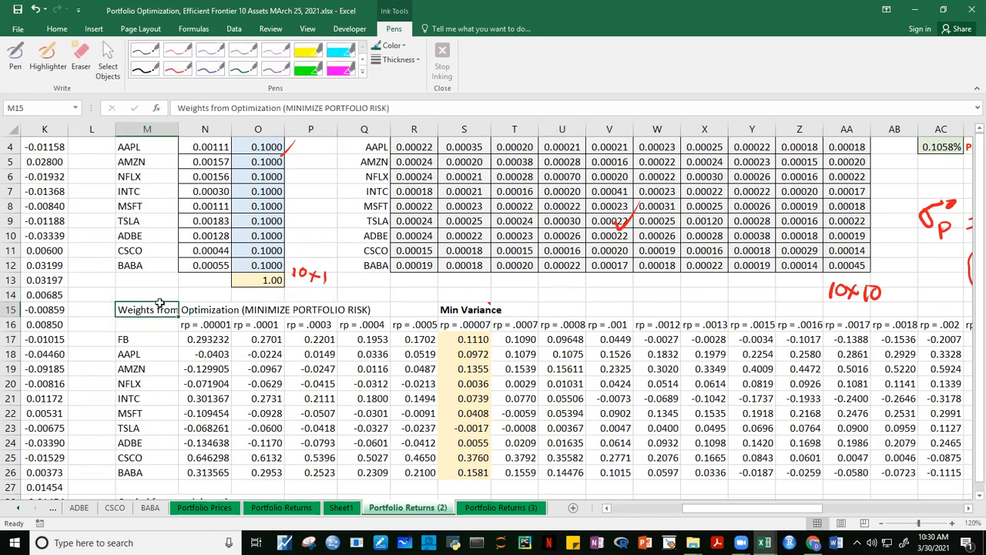
pyautogui.click(55, 29)
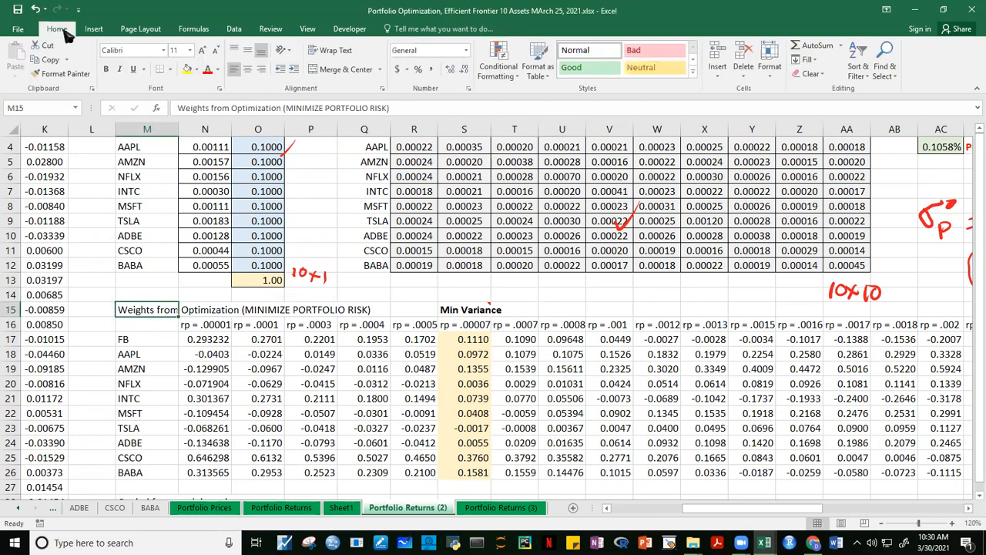
pyautogui.click(107, 70)
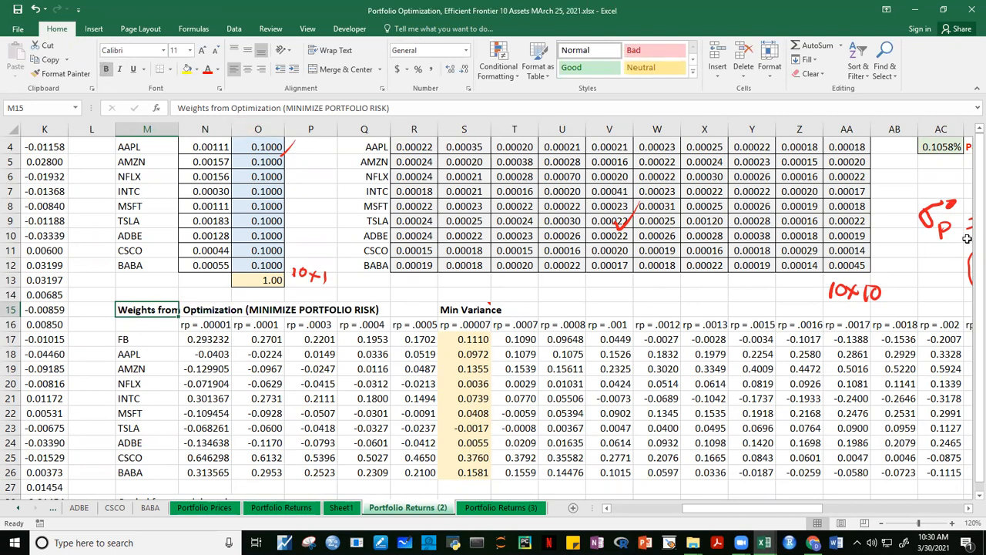
# Step: Review the Port Std Dev formula in AC3 together with the equal weights, the variance-covariance matrix and the optimized weights table
pyautogui.scroll(1, 972, 236)
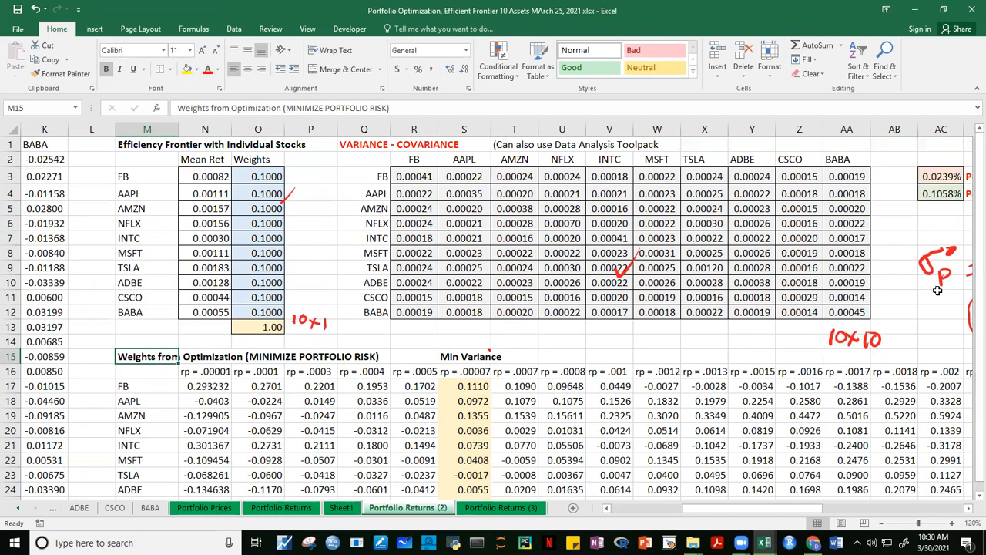
pyautogui.hscroll(3, 937, 290)
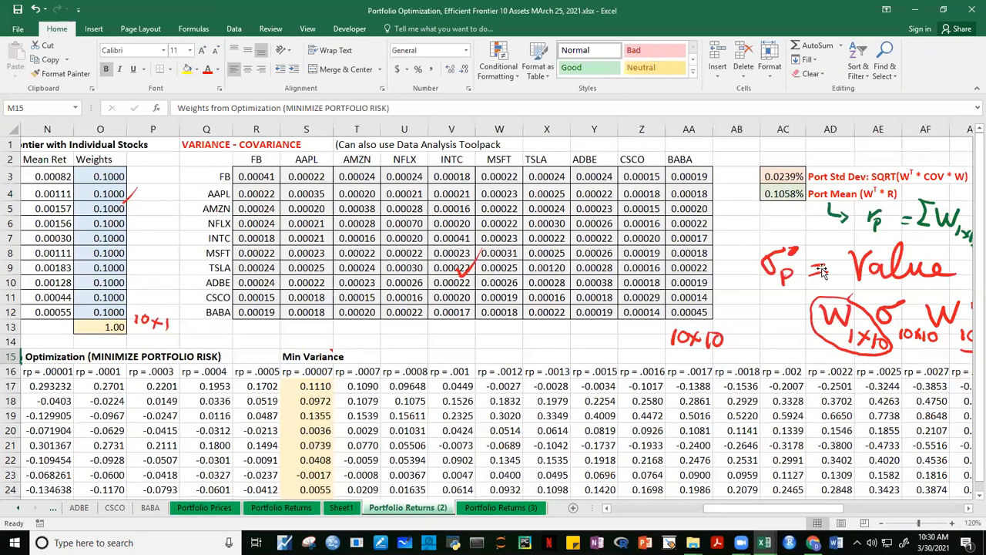
pyautogui.click(785, 176)
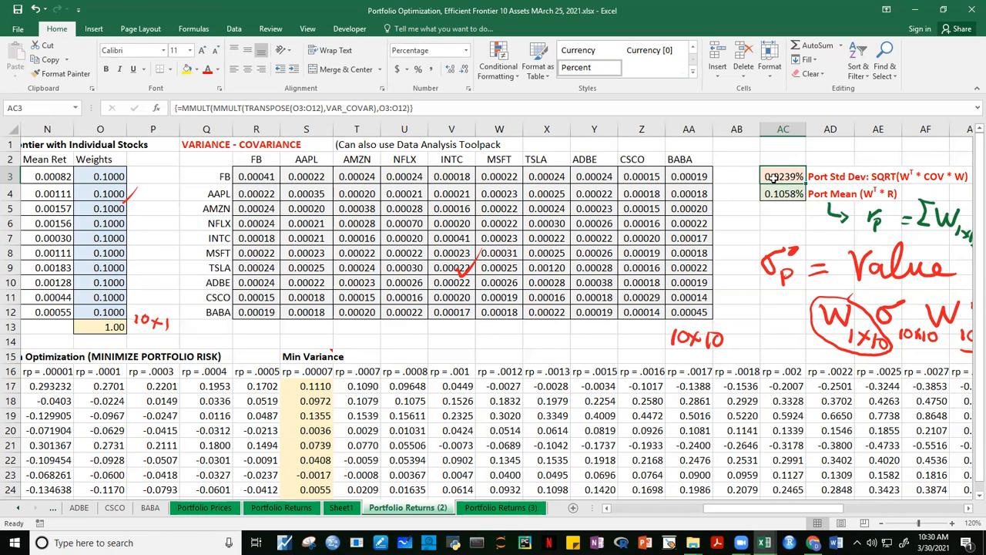
pyautogui.moveTo(762, 510); pyautogui.dragTo(707, 517)
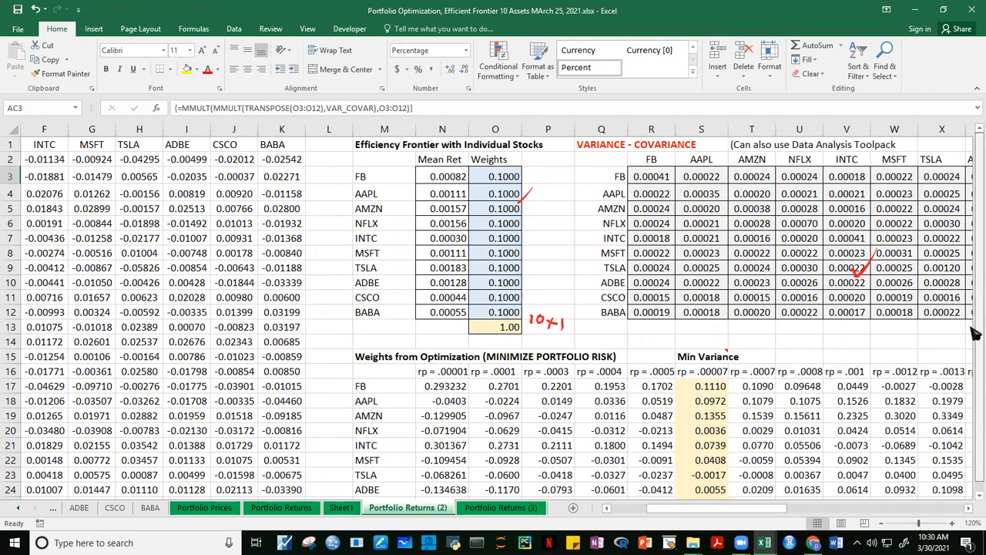
pyautogui.moveTo(755, 511); pyautogui.dragTo(814, 511)
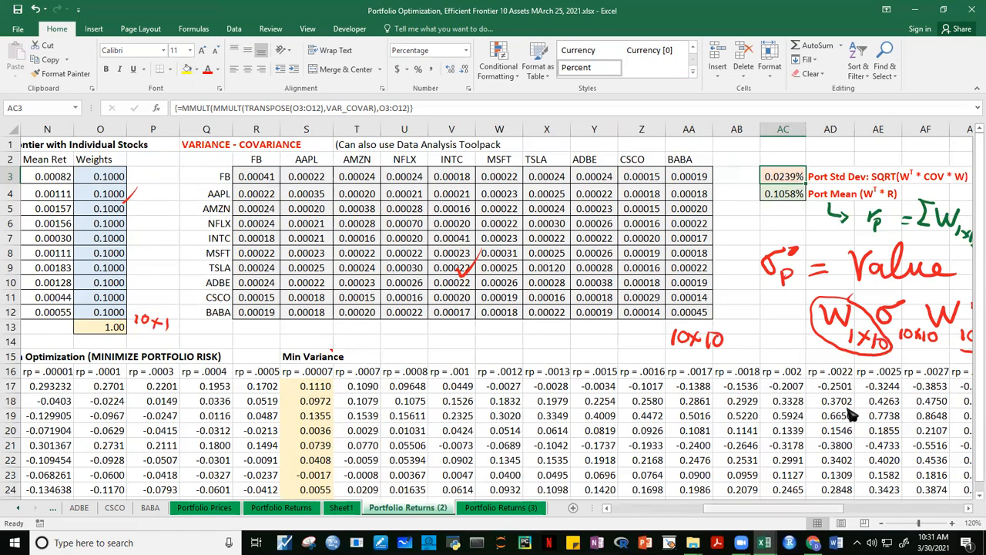
pyautogui.moveTo(742, 511); pyautogui.dragTo(695, 512)
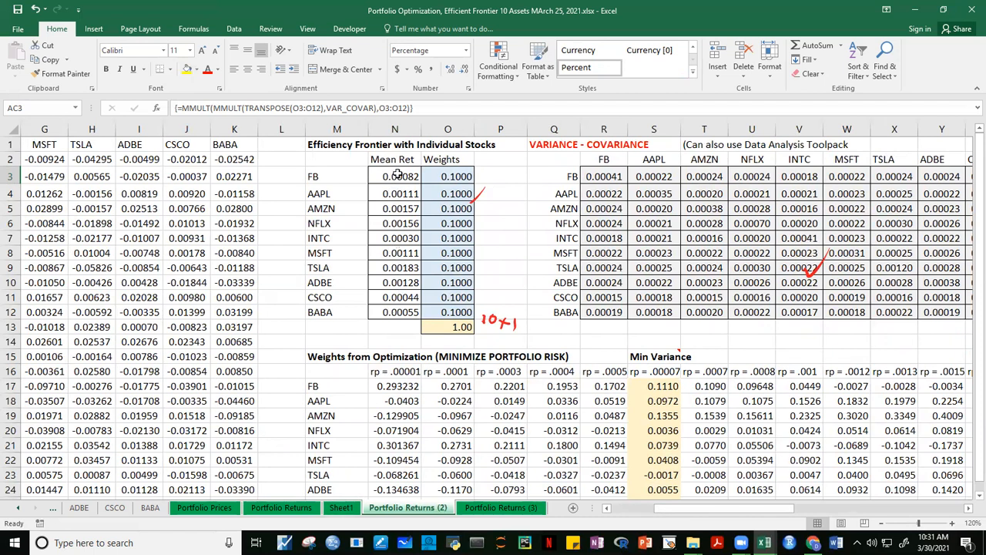
# Step: Examine the Mean Ret values of the ten stocks, then the rp target headings from .00001 to .0005 above the optimized weights
pyautogui.moveTo(397, 177); pyautogui.dragTo(393, 308)
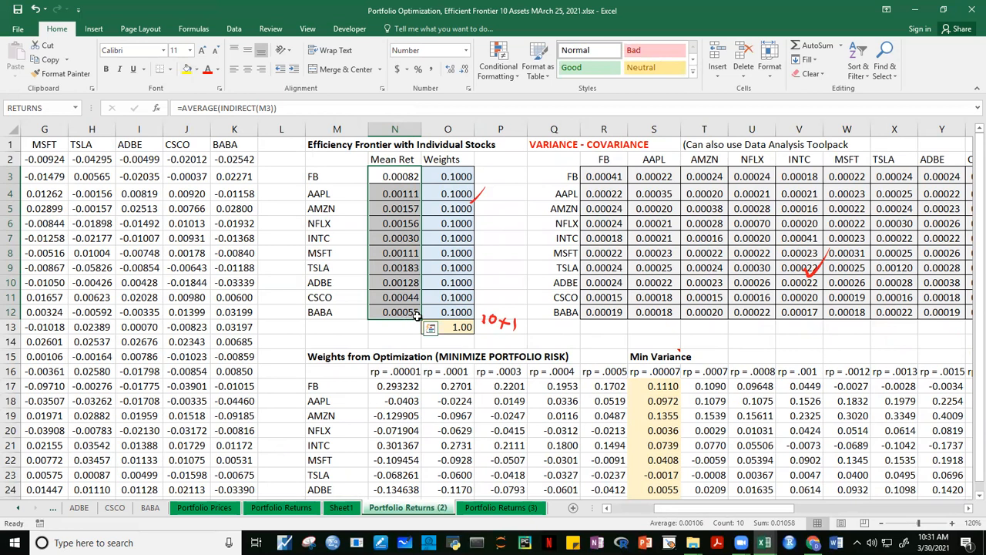
pyautogui.click(393, 243)
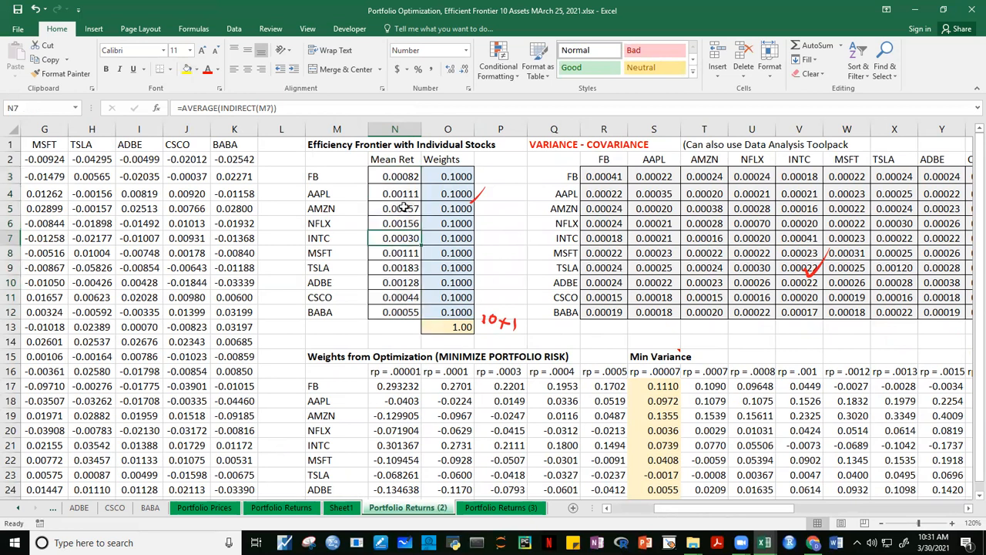
pyautogui.click(405, 311)
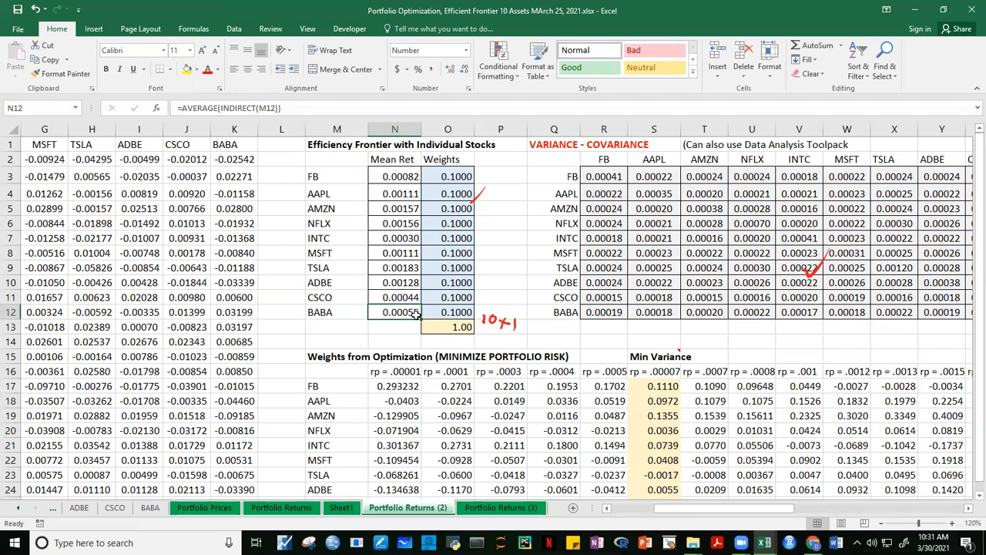
pyautogui.click(394, 373)
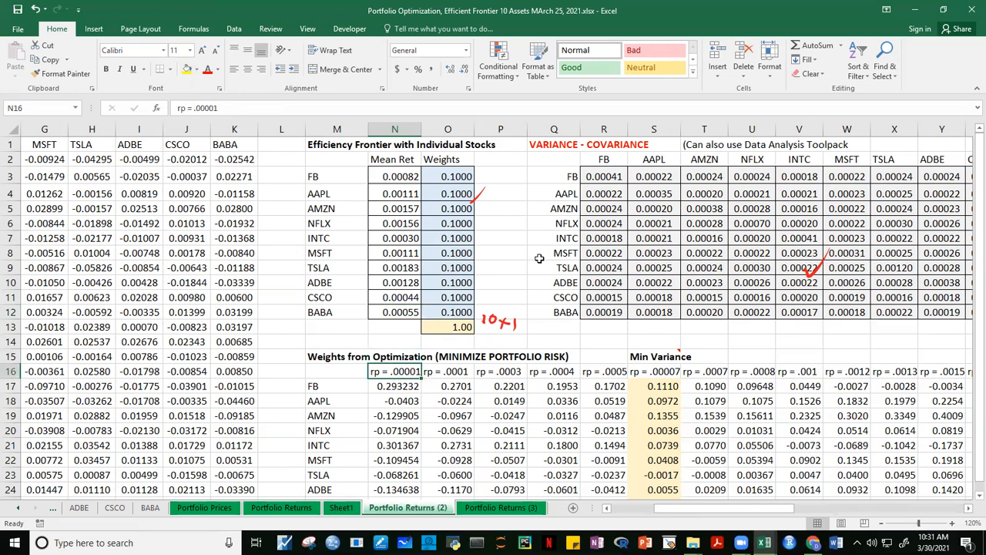
pyautogui.click(448, 375)
pyautogui.click(497, 375)
pyautogui.click(555, 375)
pyautogui.click(614, 376)
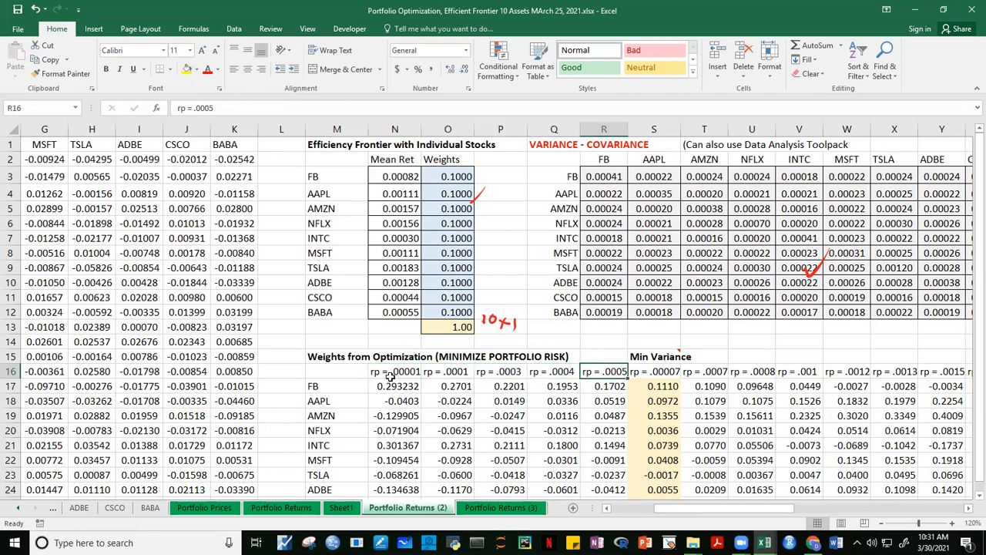
# Step: Bold the target-return headings in row 16 from rp = .00001 to rp = .0035 and slightly widen column N
pyautogui.moveTo(387, 372); pyautogui.dragTo(868, 373)
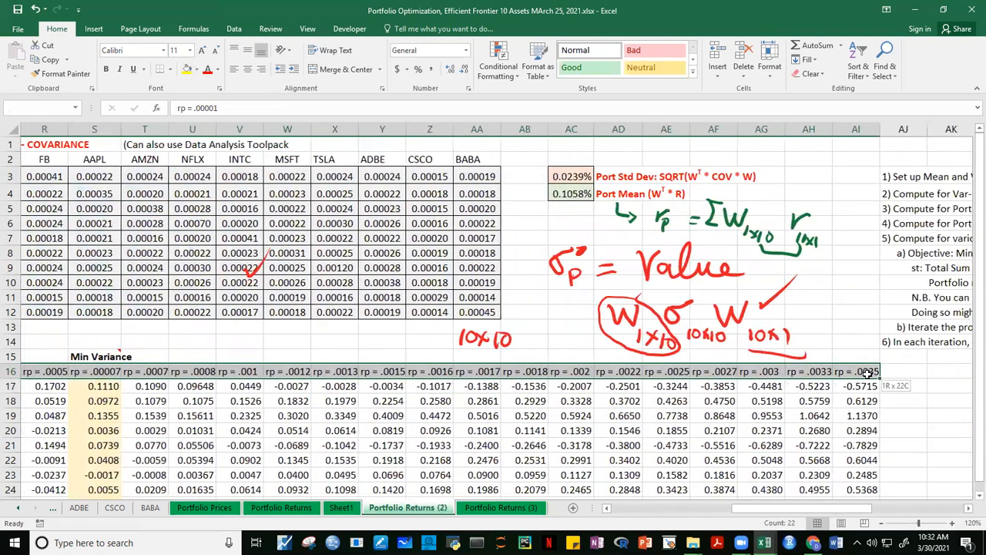
pyautogui.click(106, 68)
pyautogui.click(483, 402)
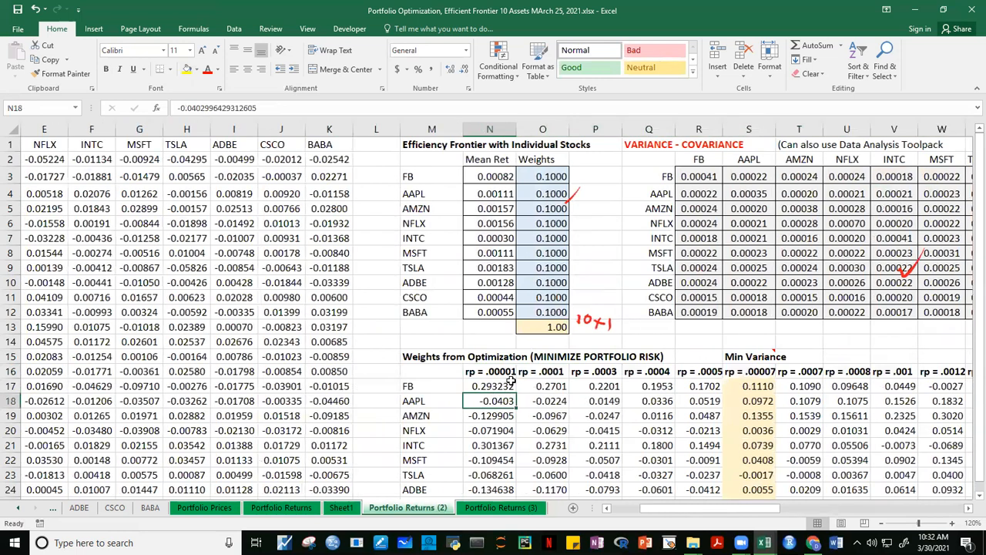
pyautogui.moveTo(516, 131); pyautogui.dragTo(521, 135)
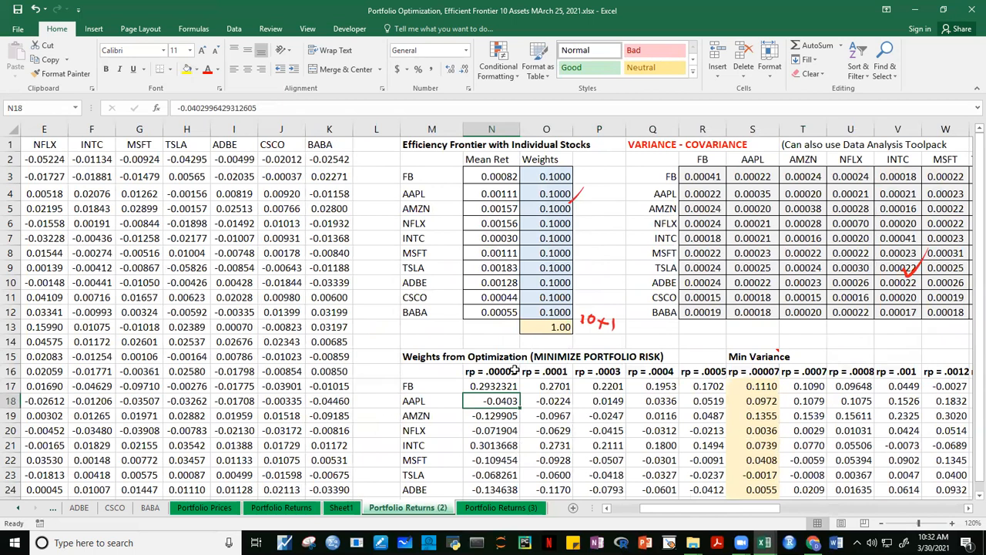
# Step: Examine the target-return headings in row 16 and the optimized weights, standard deviations and returns listed beneath them
pyautogui.click(544, 372)
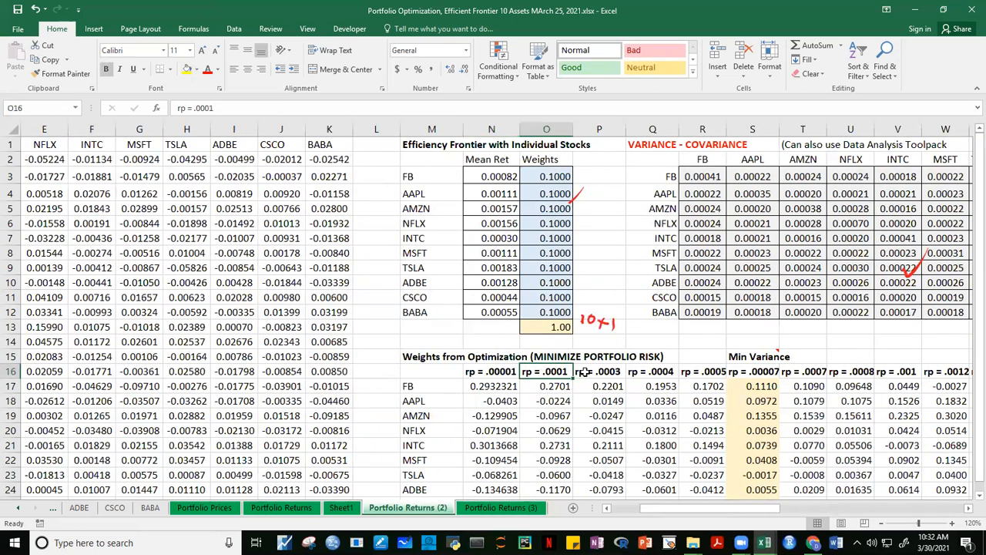
pyautogui.click(587, 372)
pyautogui.click(658, 372)
pyautogui.click(708, 372)
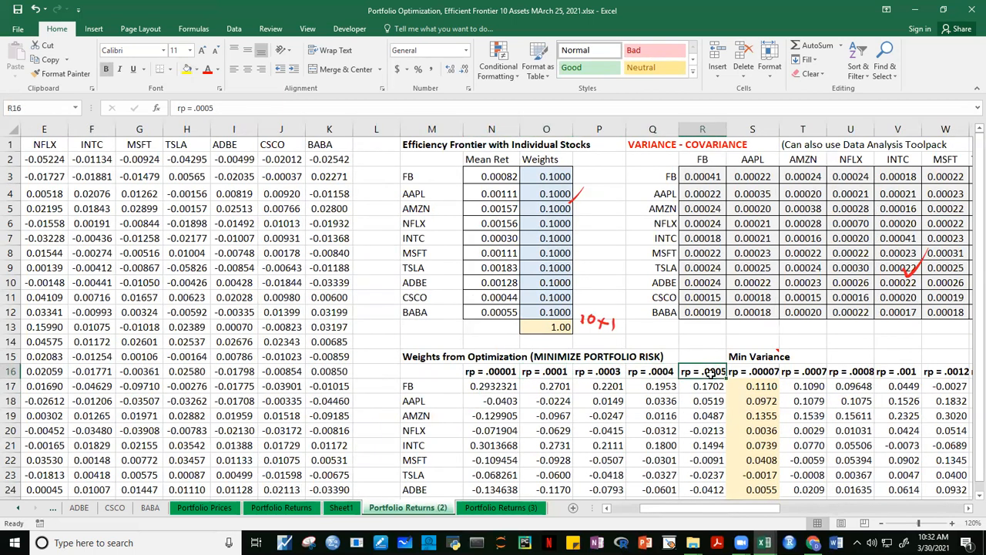
pyautogui.click(754, 372)
pyautogui.click(804, 372)
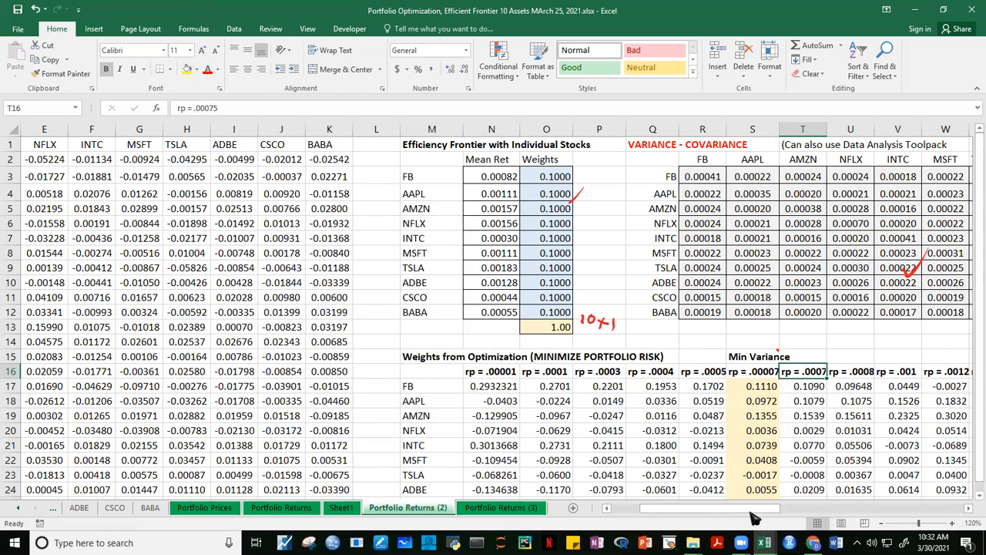
pyautogui.moveTo(977, 306)
pyautogui.mouseDown()
pyautogui.moveTo(976, 329)
pyautogui.moveTo(975, 313)
pyautogui.mouseUp()
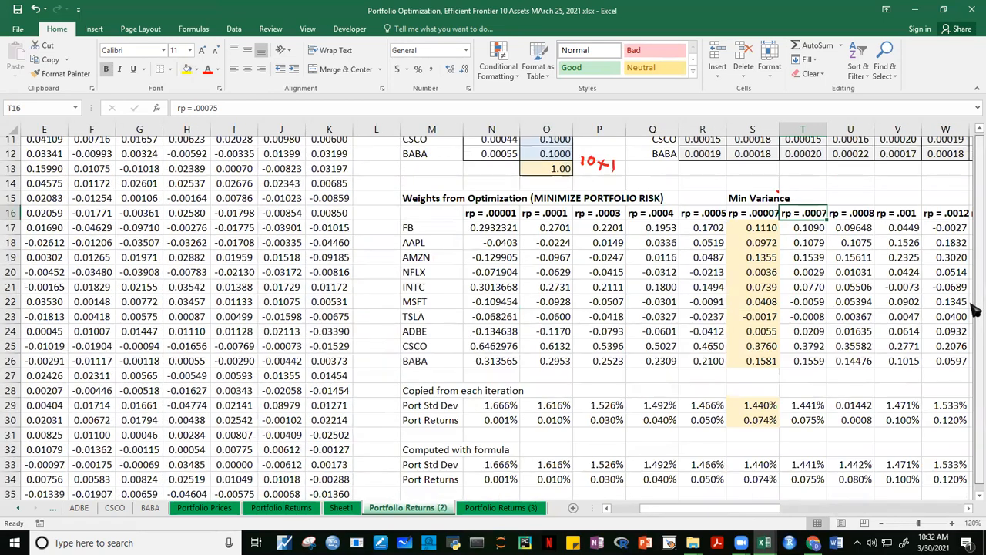
pyautogui.scroll(1, 974, 308)
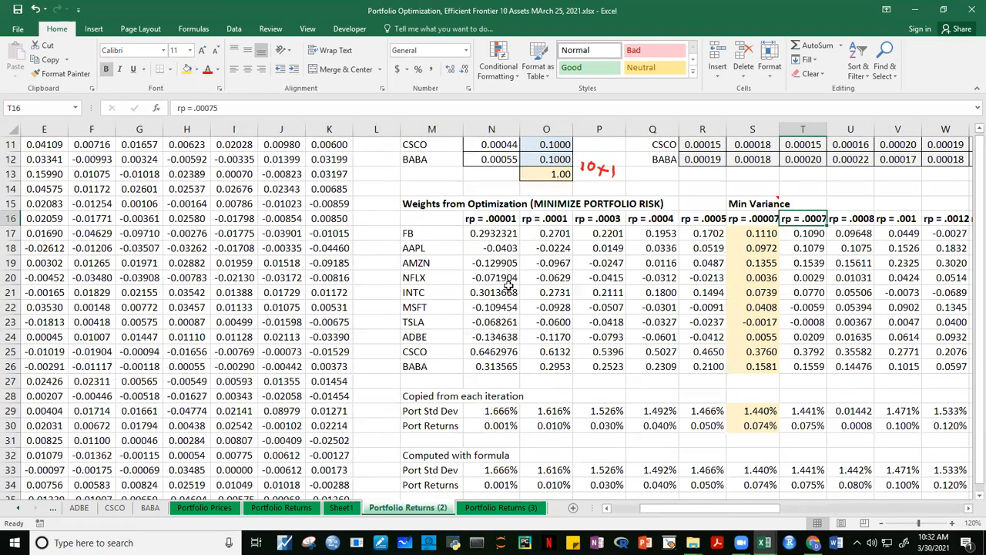
pyautogui.click(488, 220)
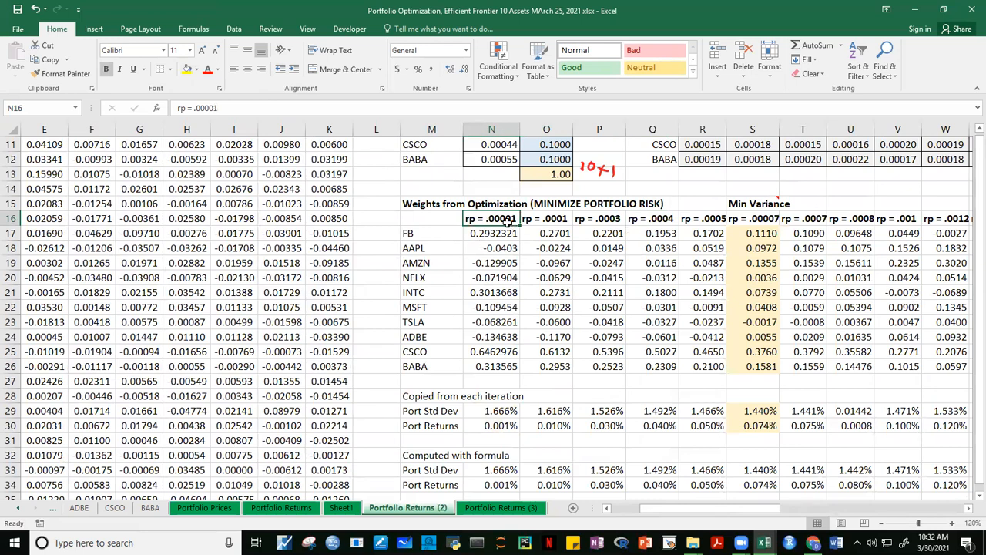
pyautogui.scroll(3, 974, 252)
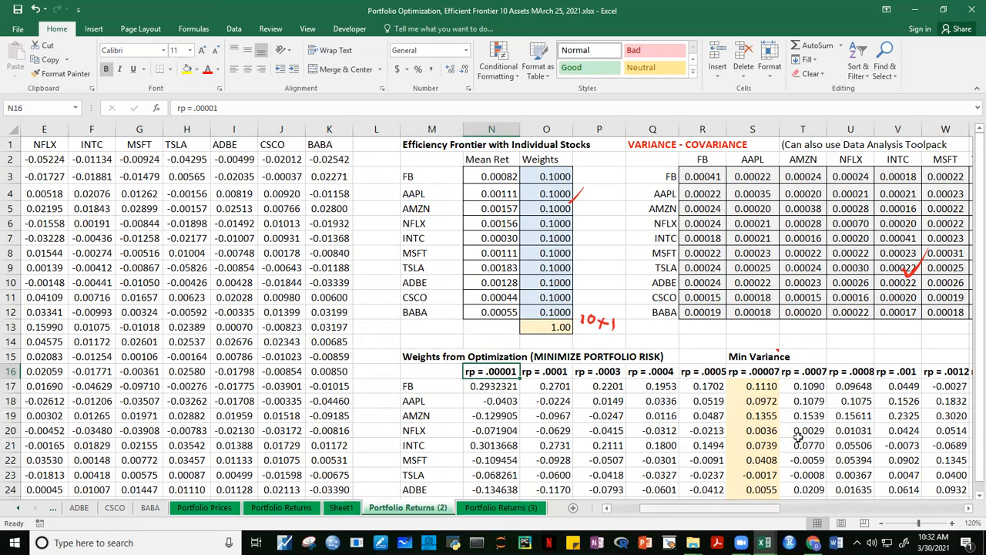
# Step: Inspect the portfolio variance formula in AC3 and the heading of the minimize-portfolio-risk weights table
pyautogui.moveTo(768, 510); pyautogui.dragTo(783, 511)
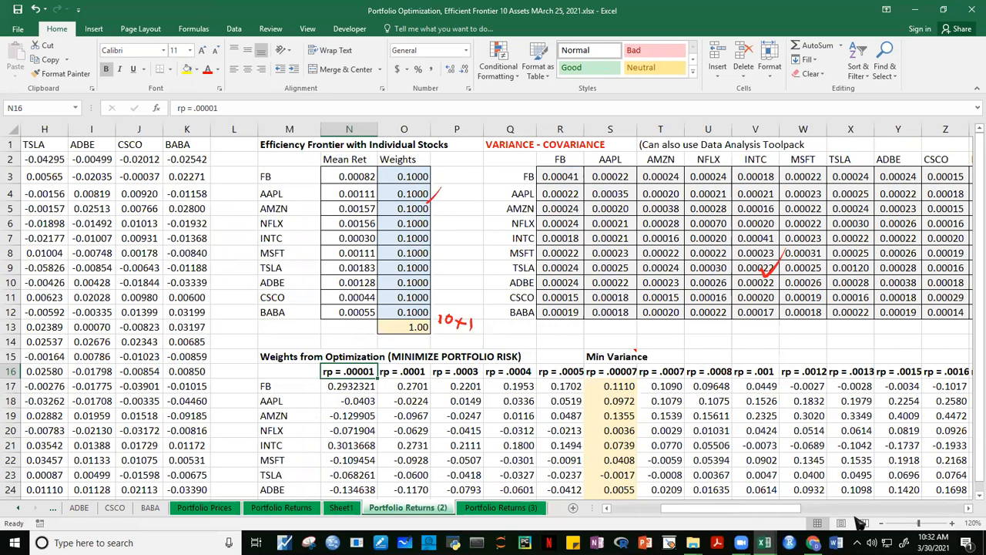
pyautogui.hscroll(2, 785, 515)
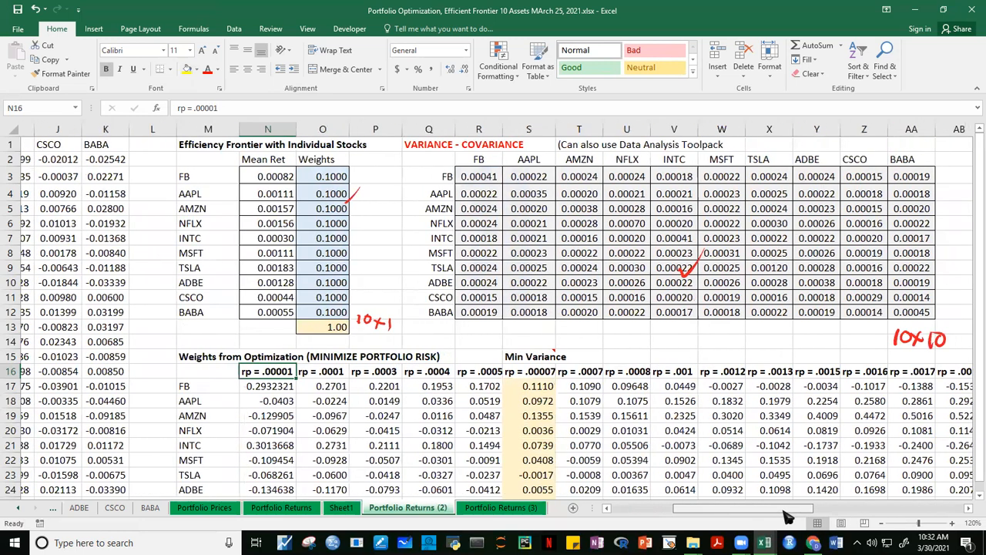
pyautogui.hscroll(1, 786, 515)
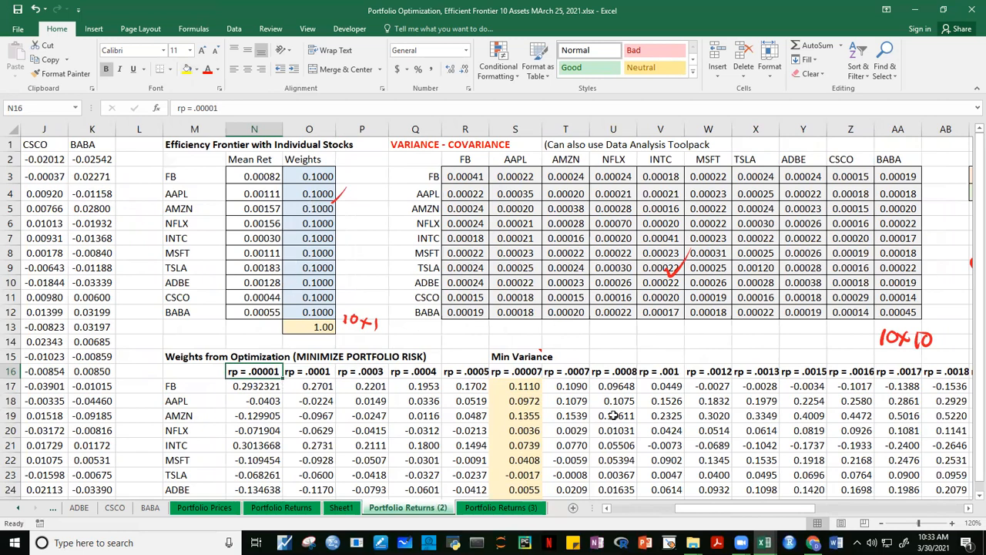
pyautogui.hscroll(6, 613, 415)
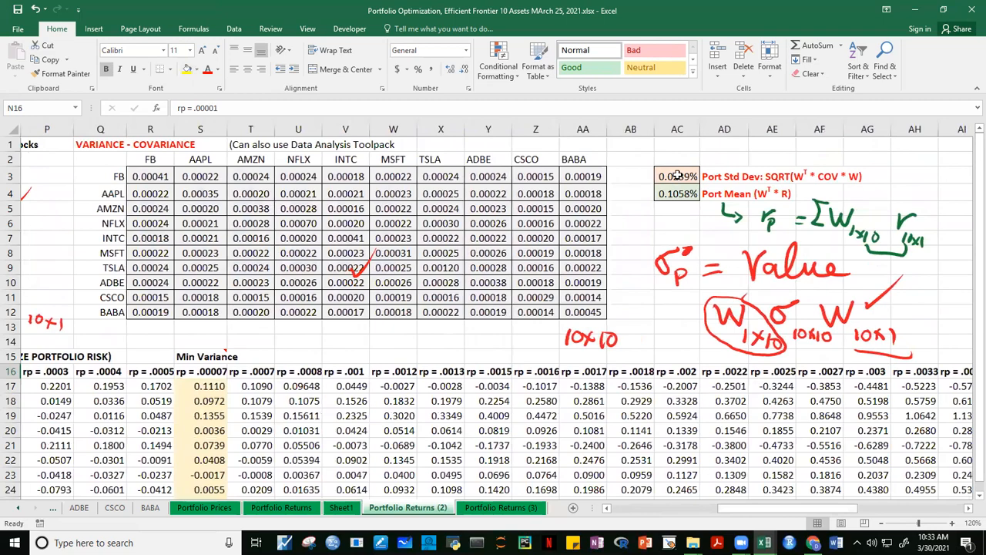
pyautogui.click(677, 177)
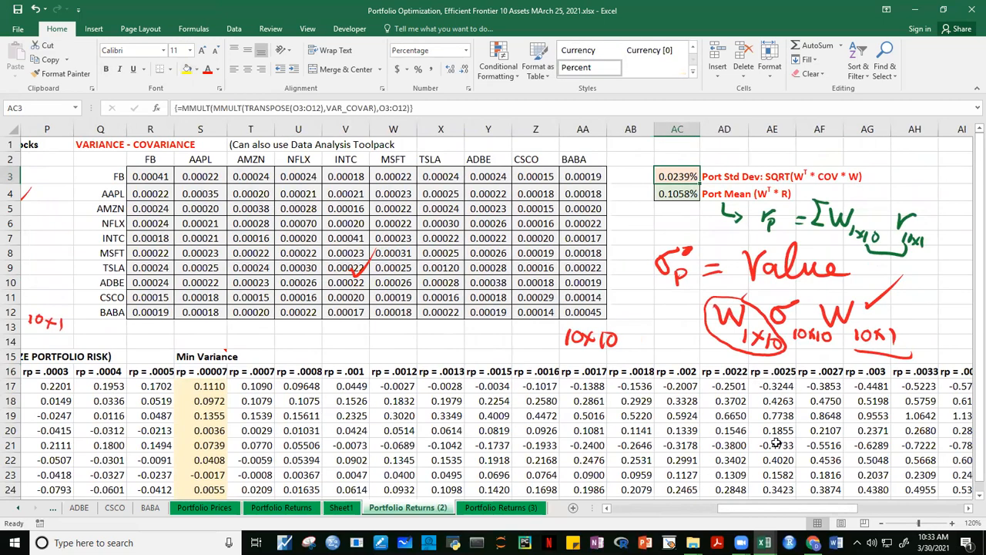
pyautogui.hscroll(-7, 776, 443)
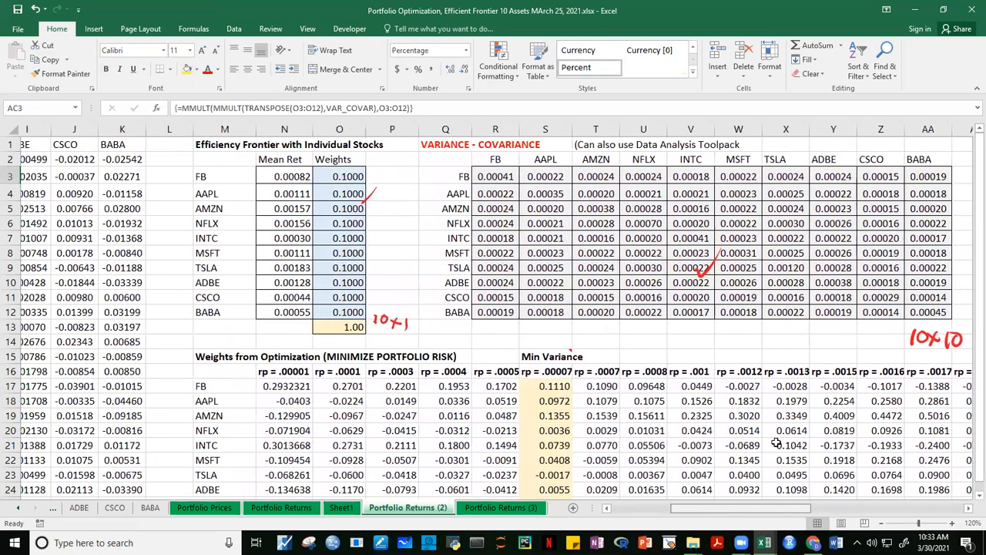
pyautogui.hscroll(-1, 776, 443)
pyautogui.click(230, 359)
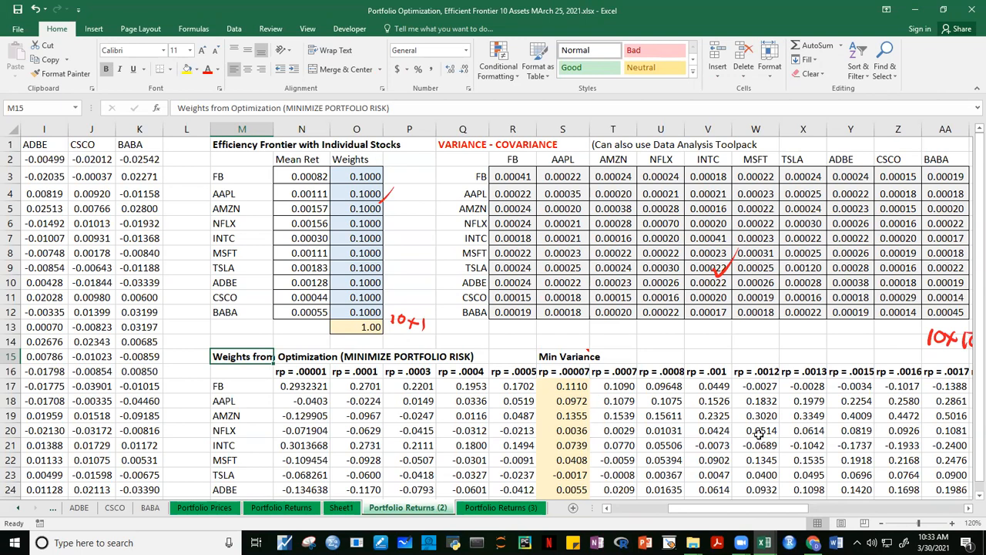
# Step: Review the written Solver instructions, the stock weights in O3:O12 and the portfolio variance formula in AC3
pyautogui.moveTo(714, 515); pyautogui.dragTo(853, 515)
pyautogui.moveTo(976, 349)
pyautogui.mouseDown()
pyautogui.moveTo(976, 395)
pyautogui.moveTo(976, 366)
pyautogui.mouseUp()
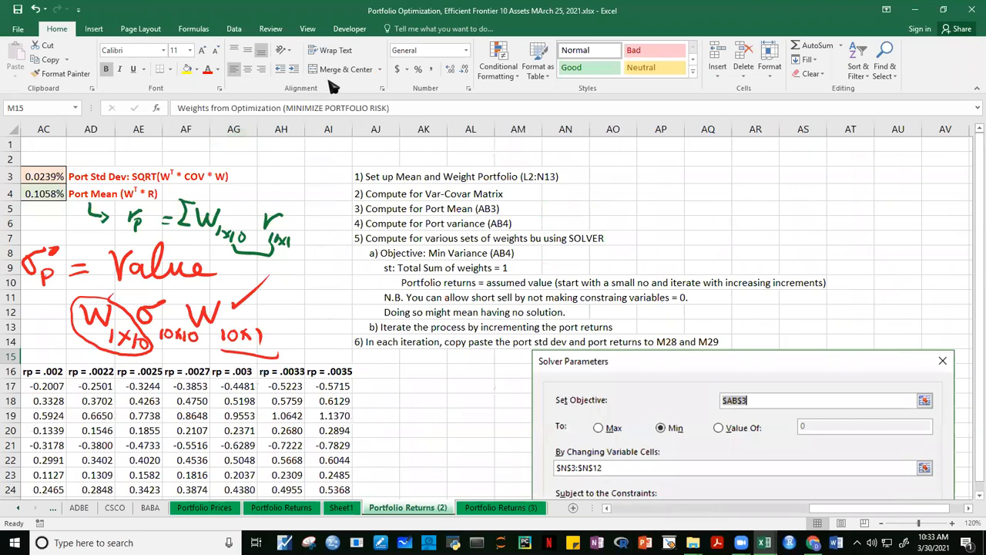
pyautogui.click(234, 29)
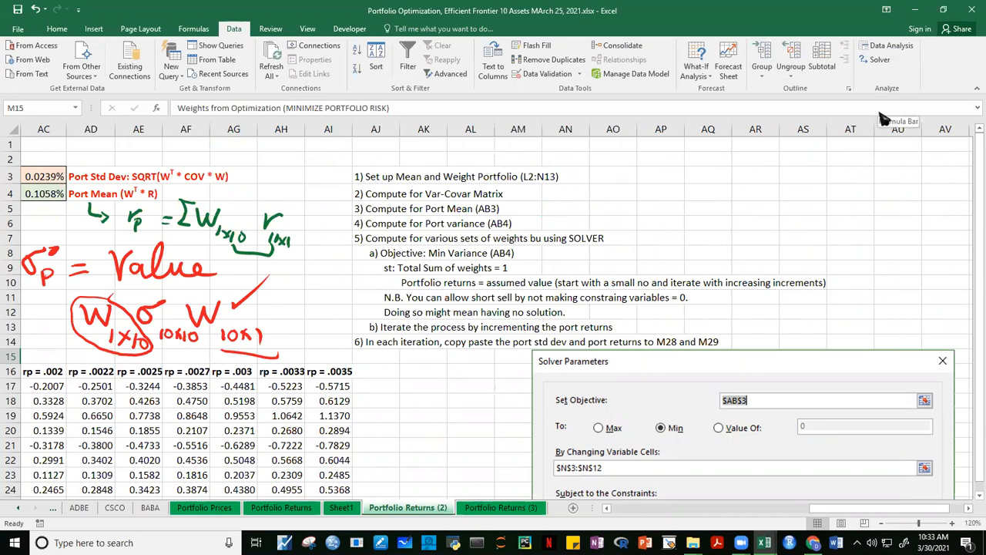
pyautogui.moveTo(868, 510); pyautogui.dragTo(734, 525)
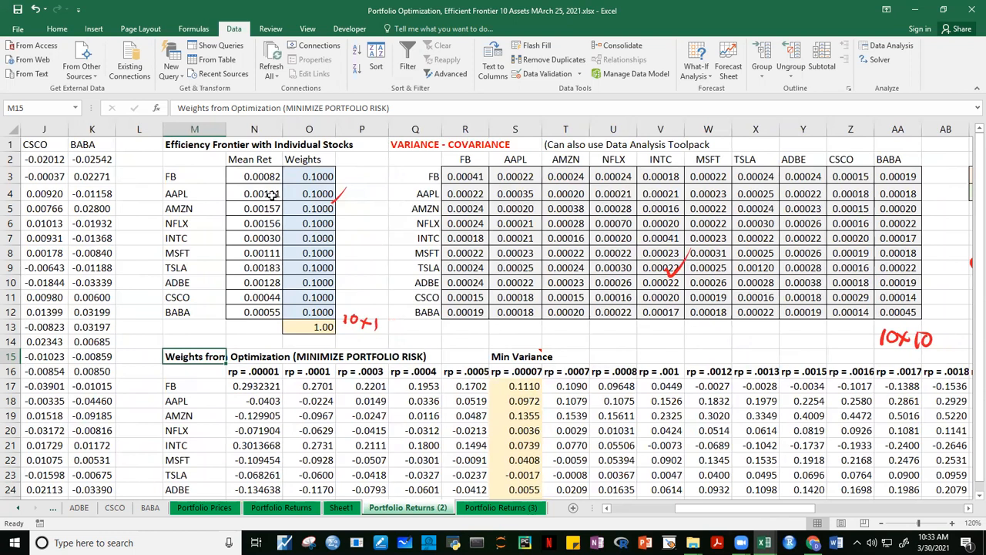
pyautogui.moveTo(293, 178); pyautogui.dragTo(293, 311)
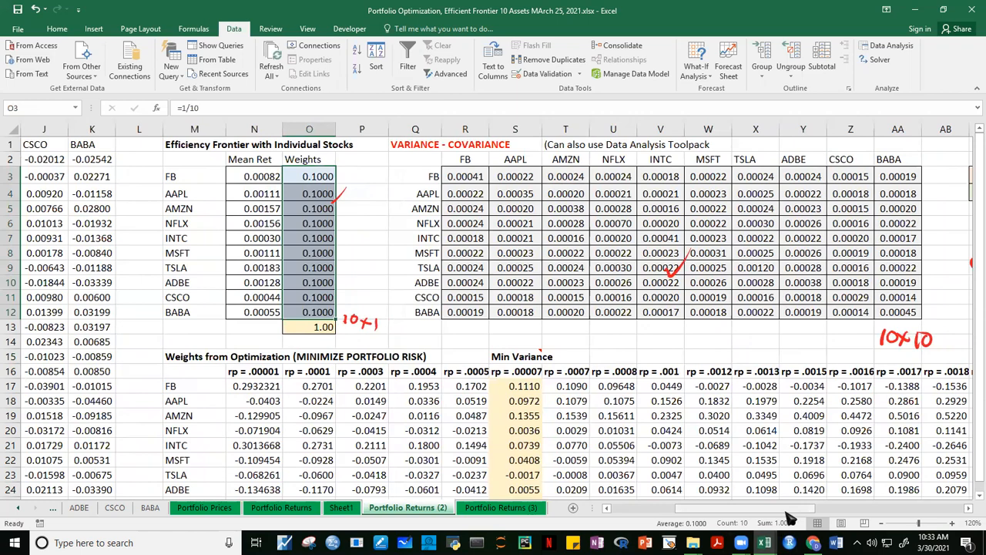
pyautogui.hscroll(4, 775, 308)
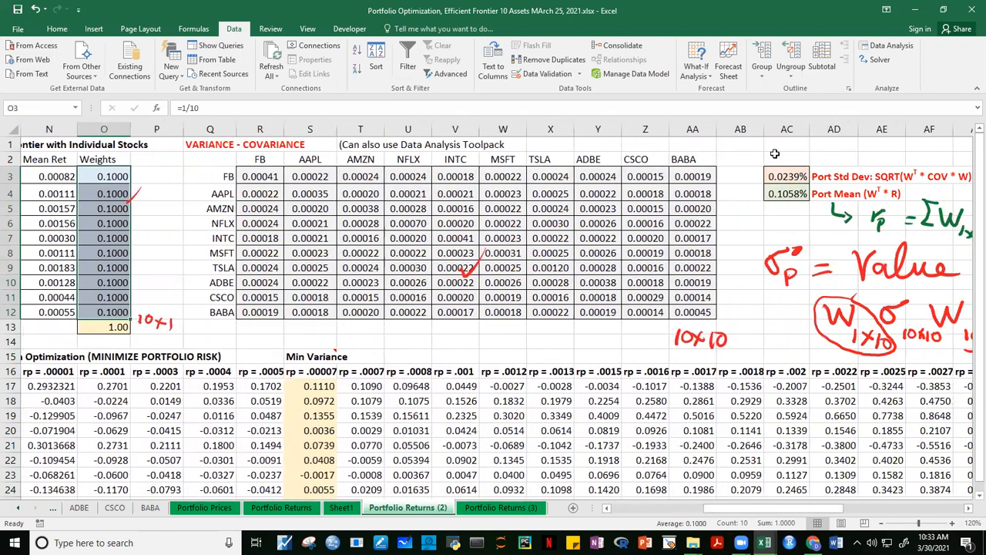
pyautogui.click(787, 176)
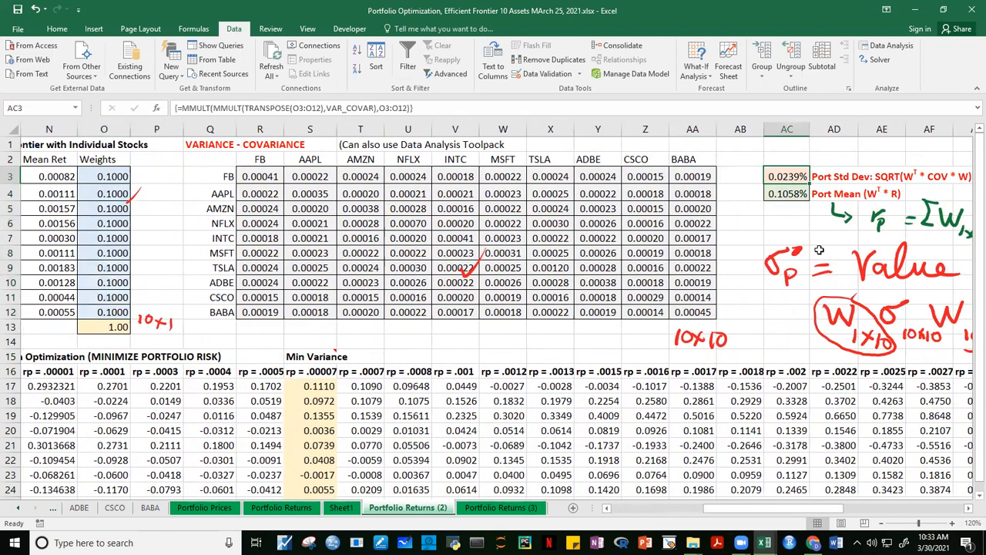
# Step: Open Solver and set cell AC3 as the objective to minimize
pyautogui.moveTo(792, 509); pyautogui.dragTo(759, 517)
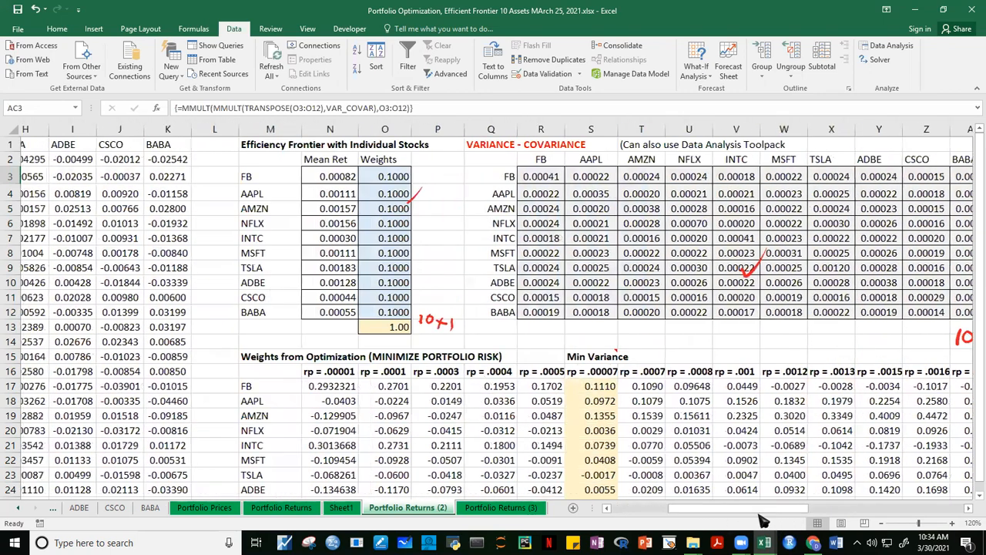
pyautogui.click(884, 62)
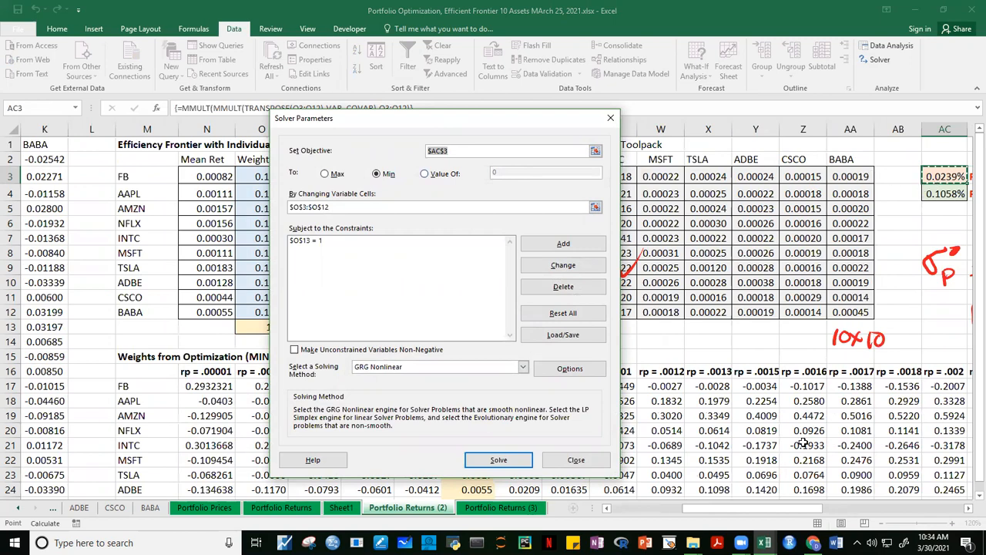
pyautogui.hscroll(2, 804, 443)
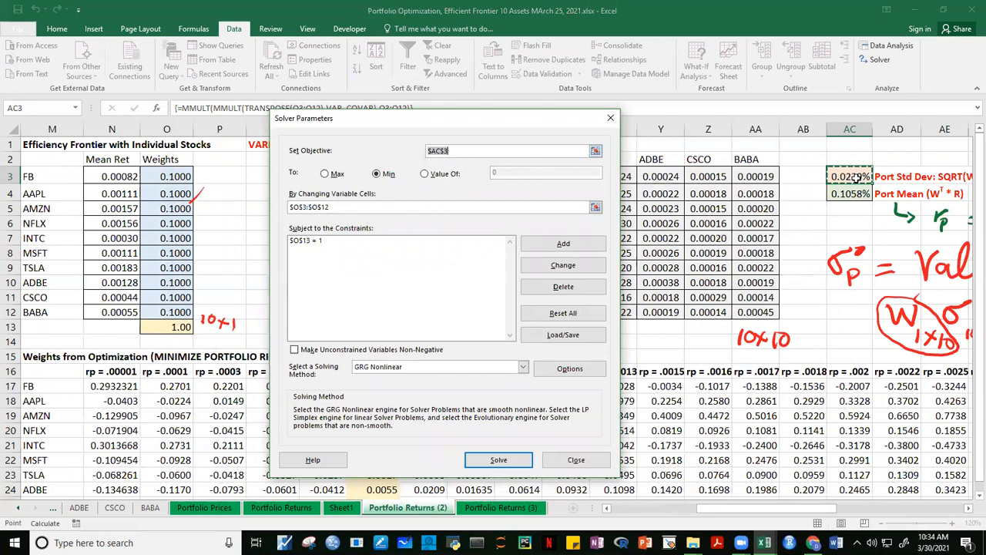
pyautogui.click(485, 157)
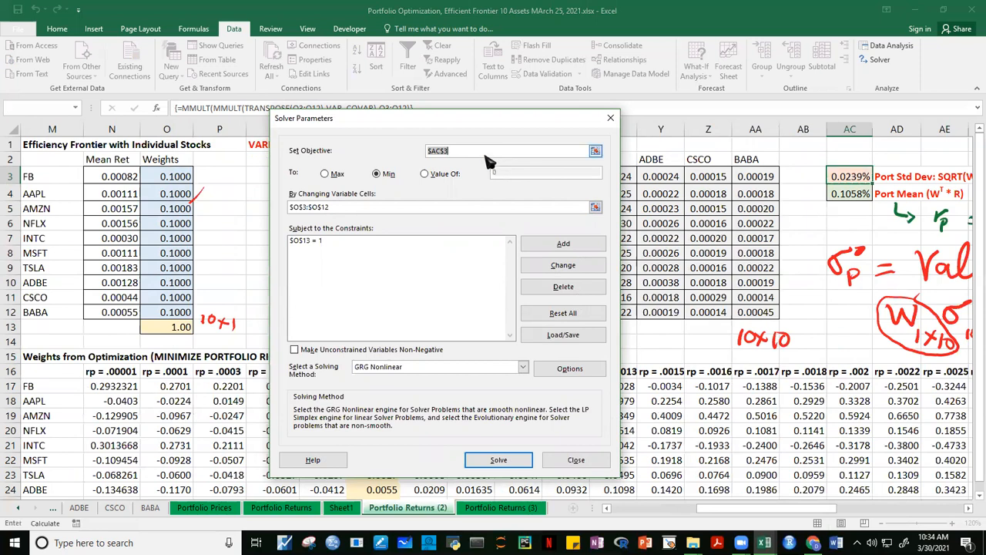
pyautogui.click(848, 176)
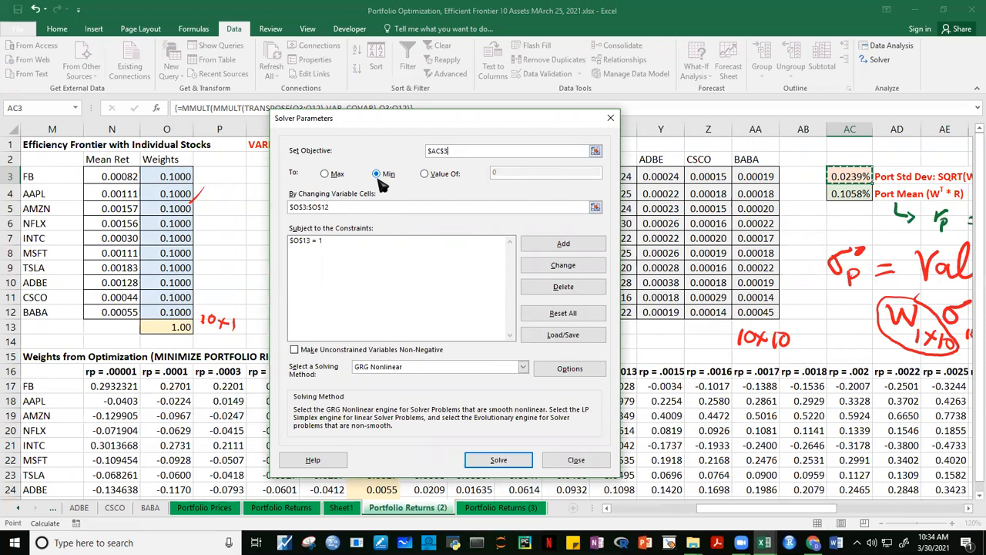
# Step: Re-enter the stock weights O3:O12 as Solver's changing variable cells
pyautogui.click(356, 215)
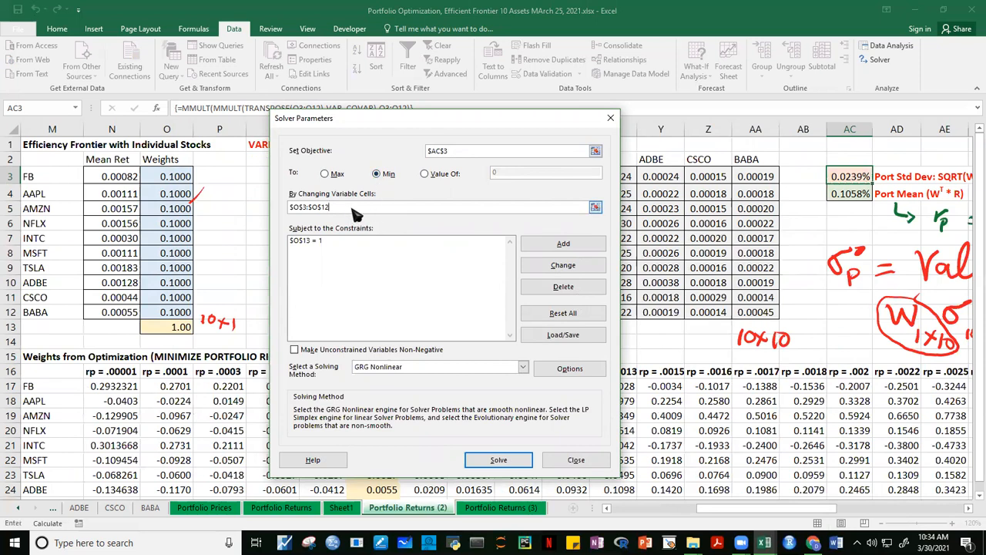
pyautogui.moveTo(356, 215); pyautogui.dragTo(223, 215)
pyautogui.press('BackSpace')
pyautogui.moveTo(179, 176); pyautogui.dragTo(174, 312)
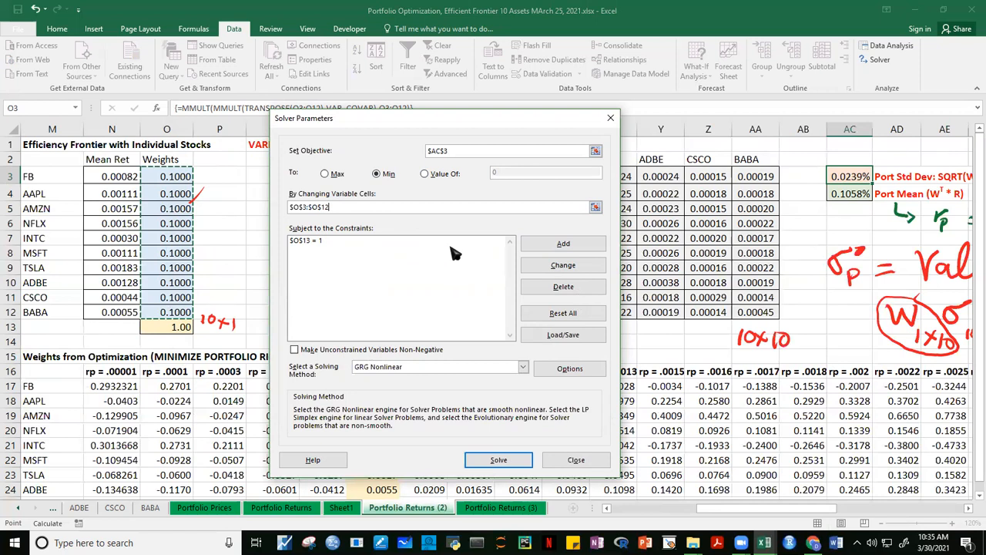
# Step: Delete the existing Solver constraint and add one requiring the total weight in O13 to equal 1
pyautogui.click(317, 241)
pyautogui.click(579, 286)
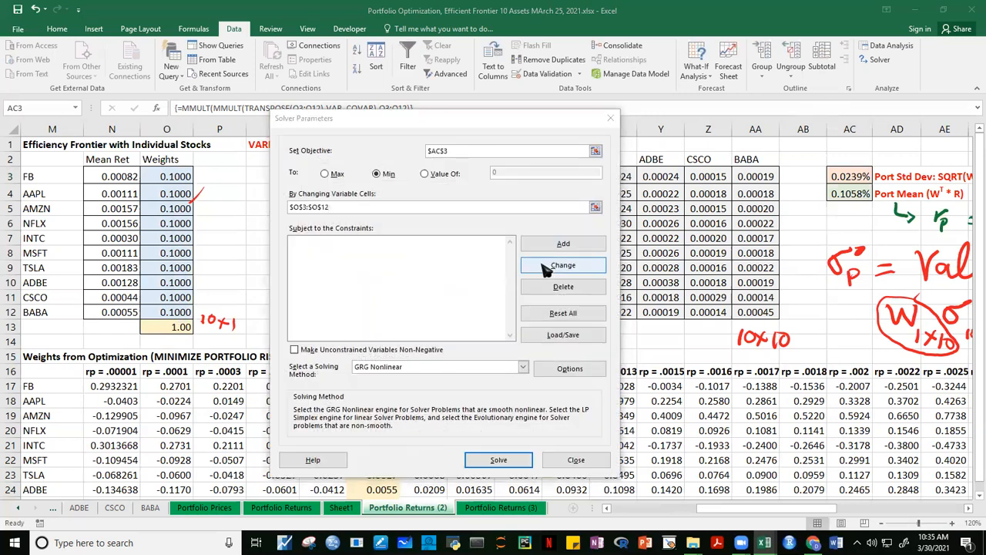
pyautogui.click(564, 245)
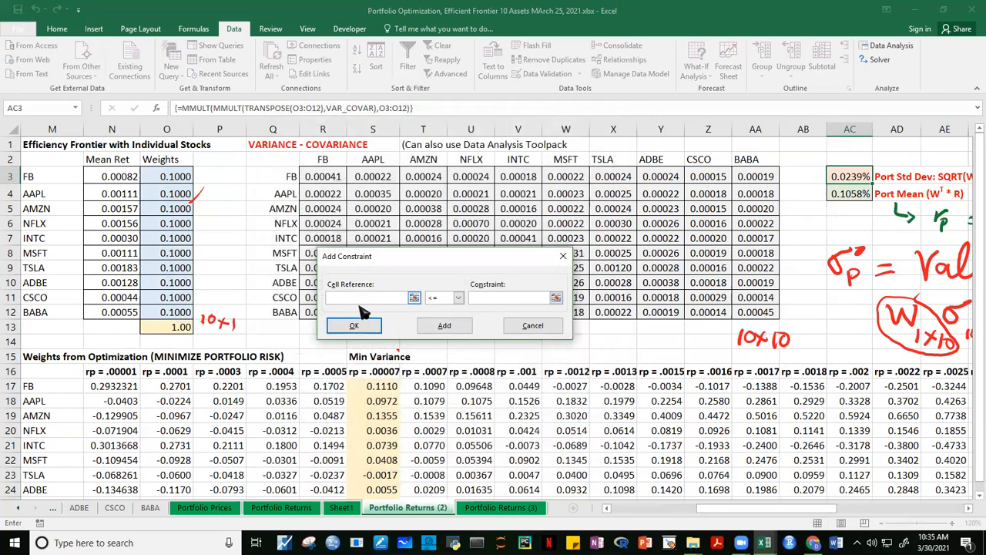
pyautogui.click(175, 325)
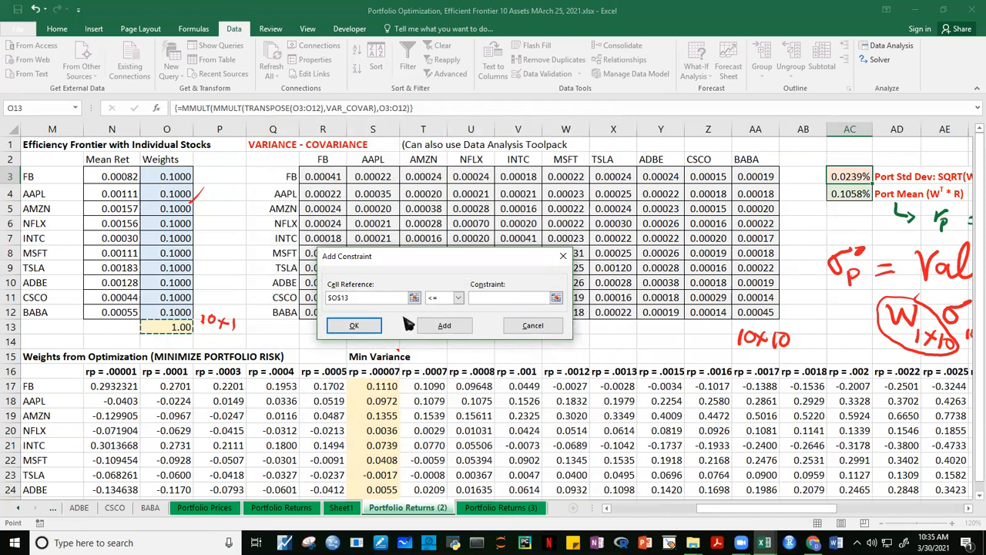
pyautogui.click(458, 298)
pyautogui.click(442, 317)
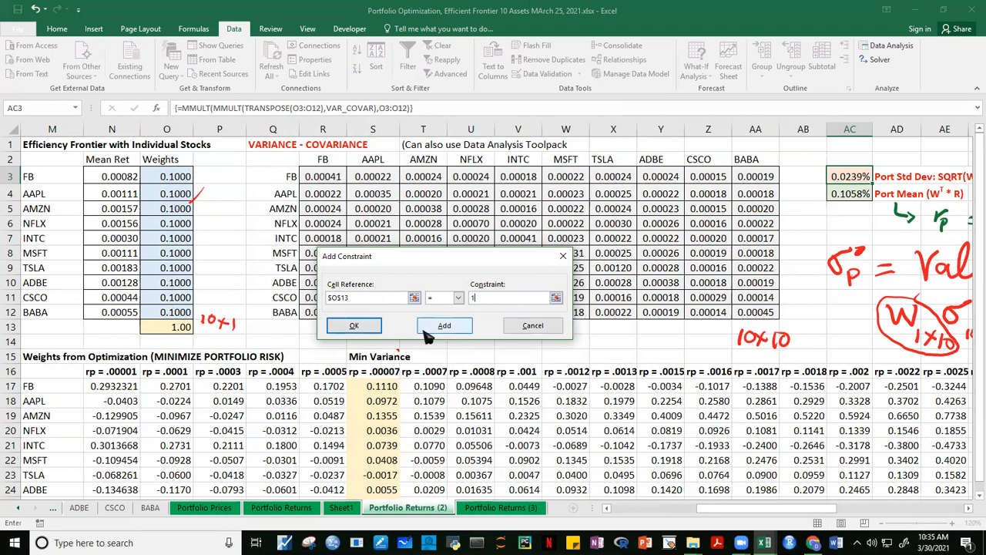
pyautogui.click(365, 327)
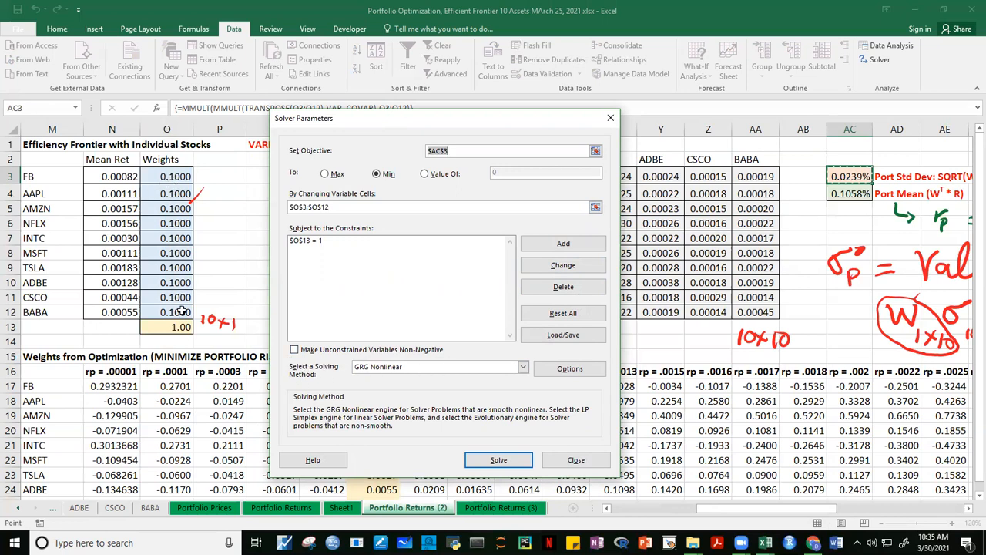
# Step: Solve for the minimum-variance weights with negative weights allowed, keep the Solver solution, and review the portfolio mean and weights
pyautogui.click(296, 350)
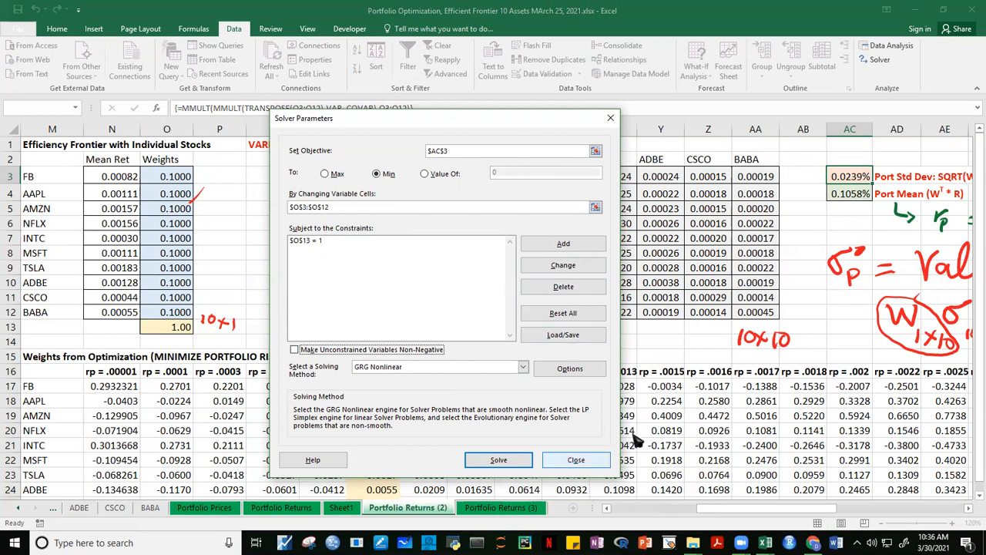
pyautogui.click(576, 459)
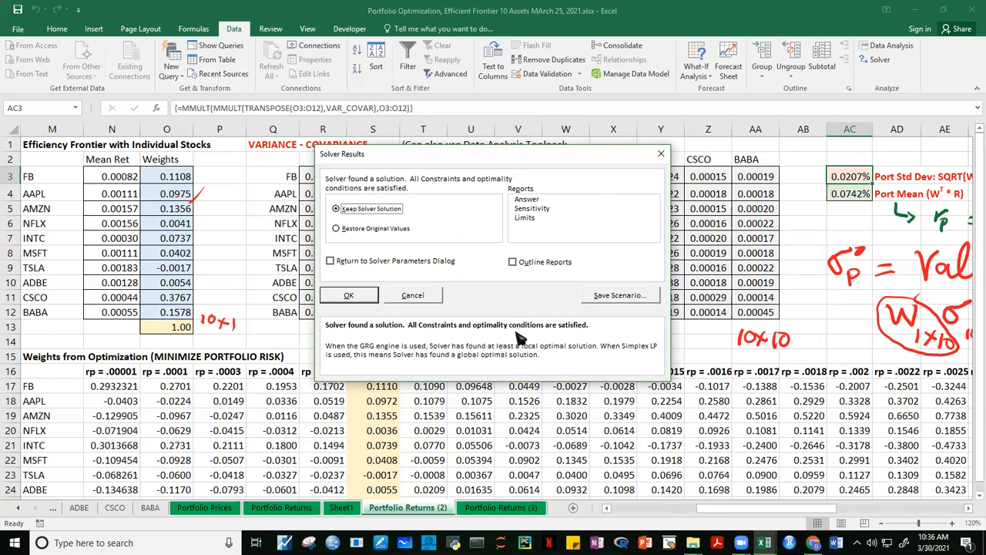
pyautogui.click(351, 296)
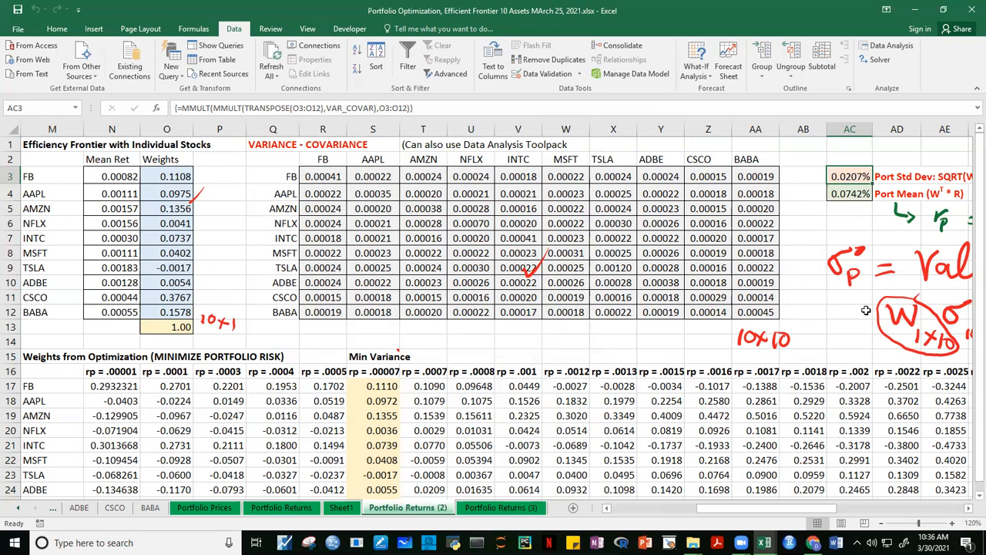
pyautogui.click(857, 196)
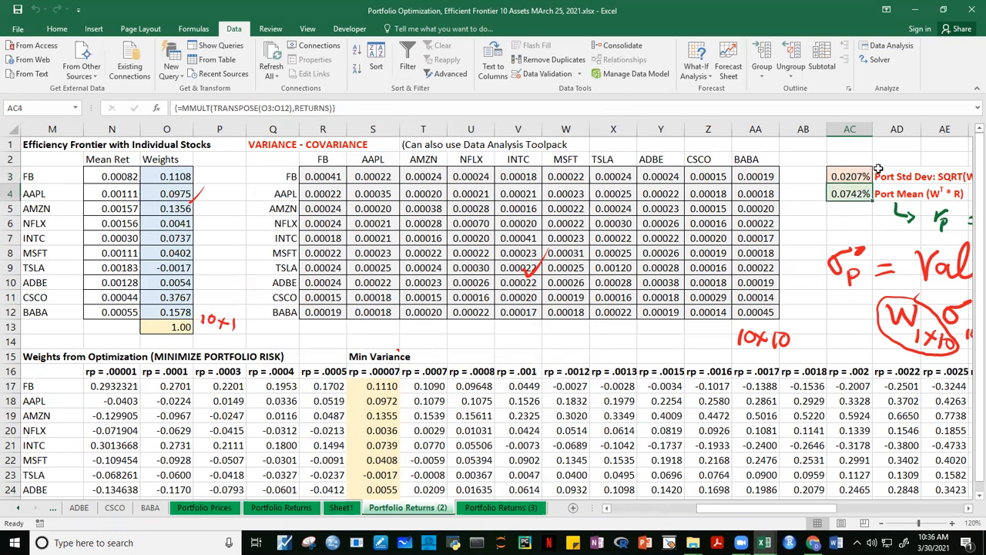
pyautogui.moveTo(184, 179); pyautogui.dragTo(175, 308)
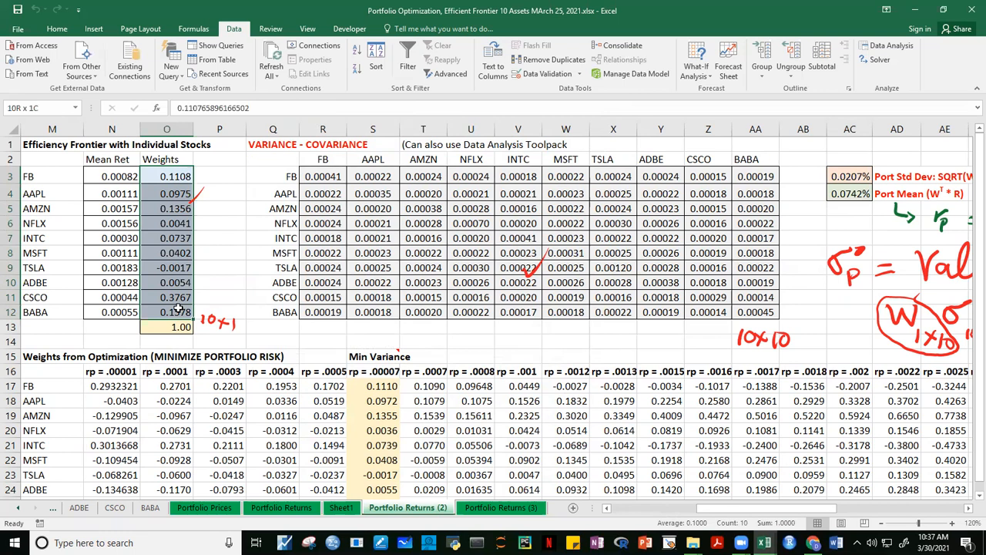
pyautogui.moveTo(178, 308); pyautogui.dragTo(178, 308)
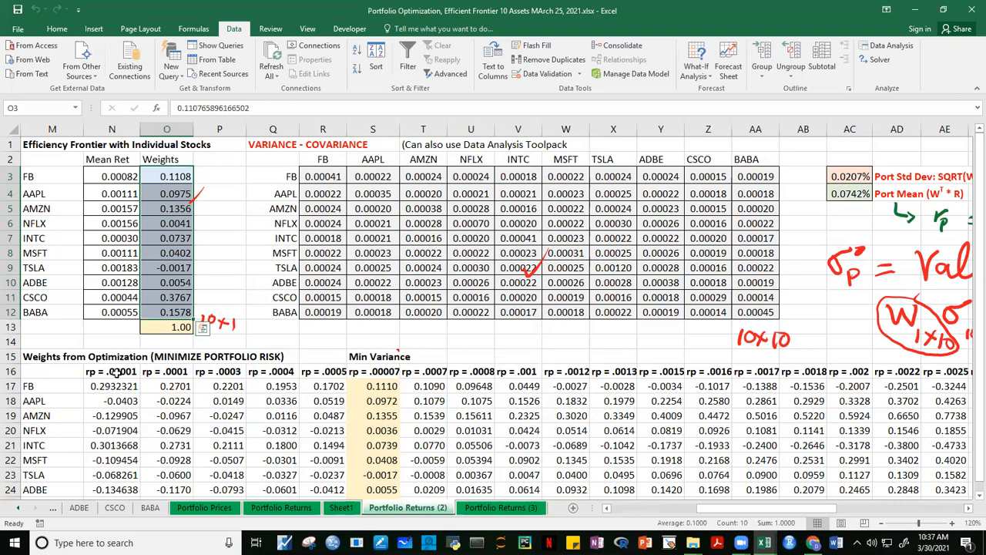
# Step: Add a Solver constraint requiring the portfolio mean in AC4 to equal .0001, then solve and keep the solution
pyautogui.click(882, 66)
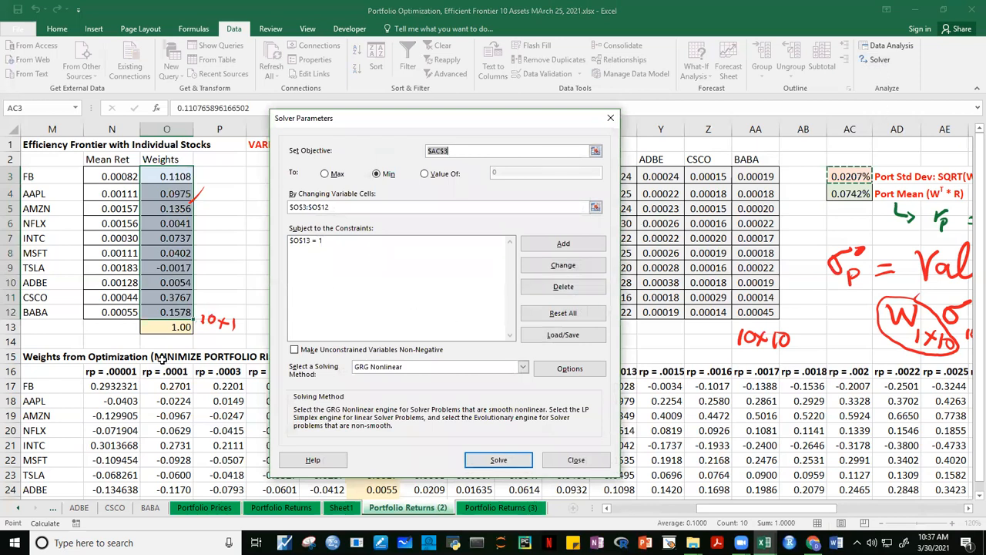
pyautogui.click(572, 244)
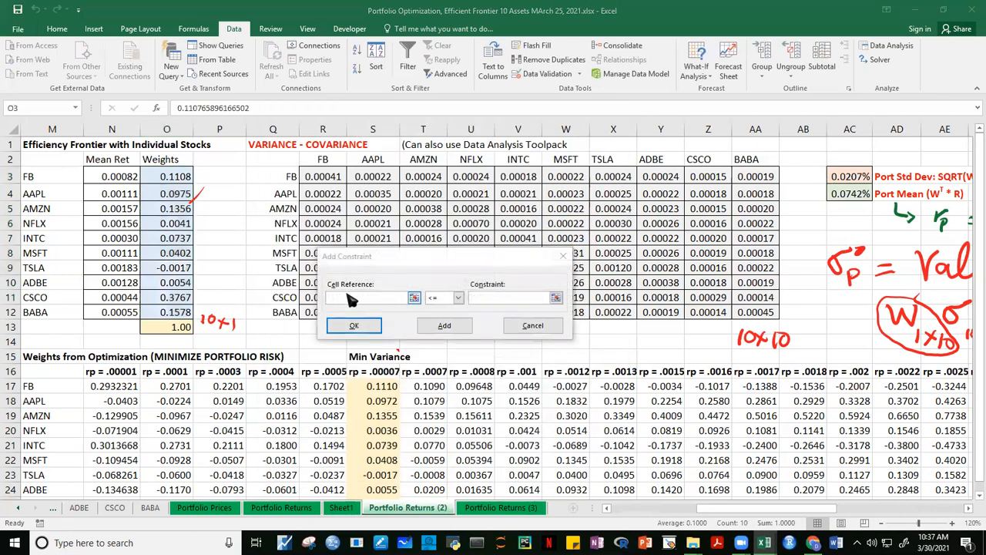
pyautogui.click(851, 192)
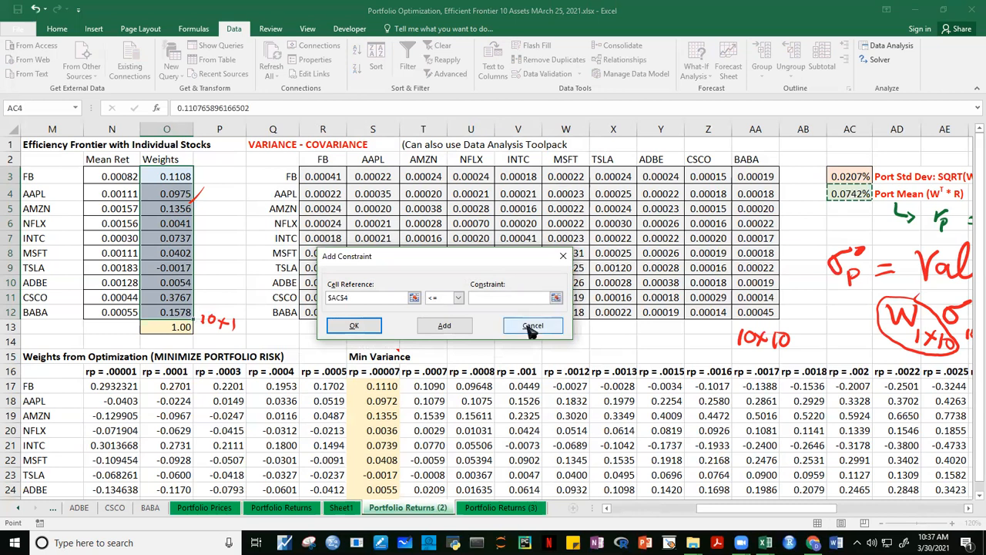
pyautogui.click(457, 297)
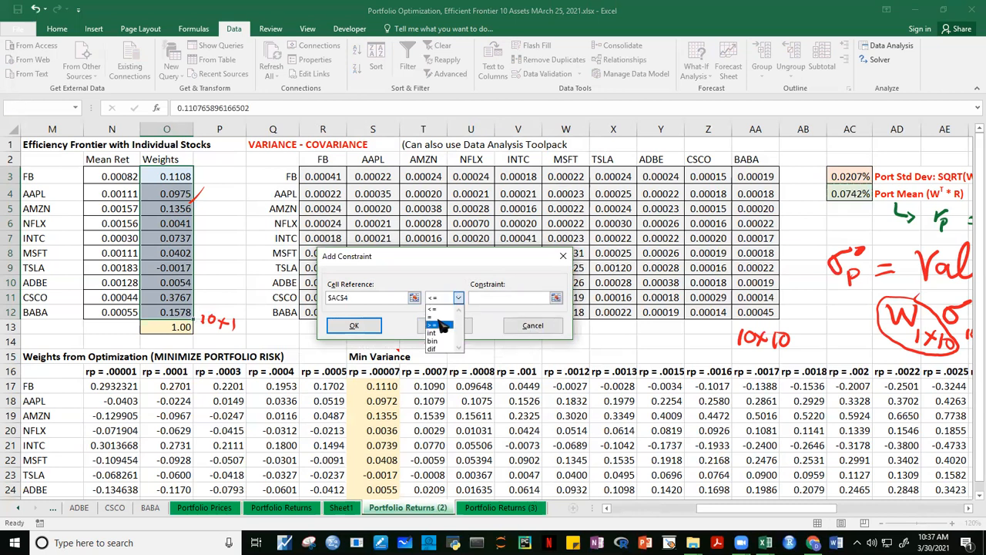
pyautogui.click(440, 318)
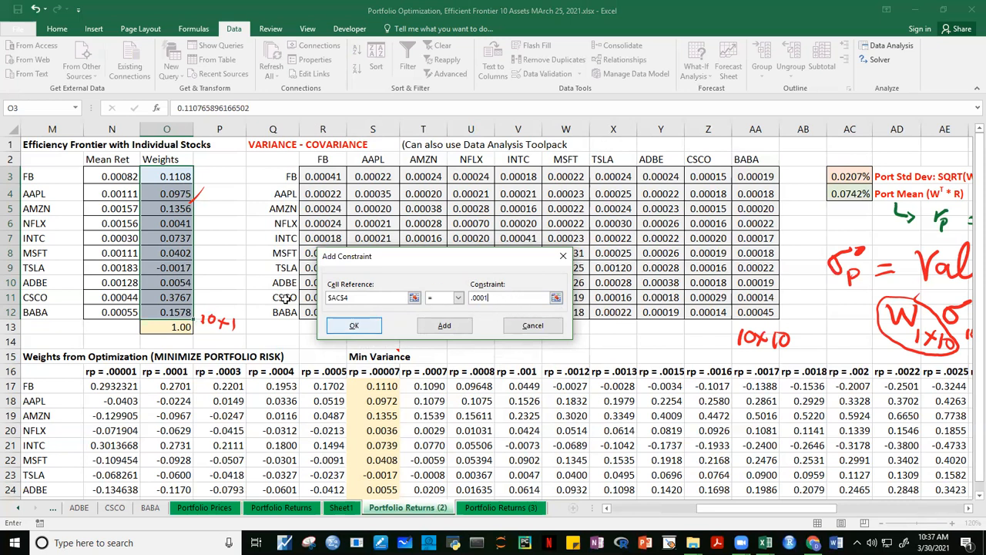
pyautogui.click(353, 327)
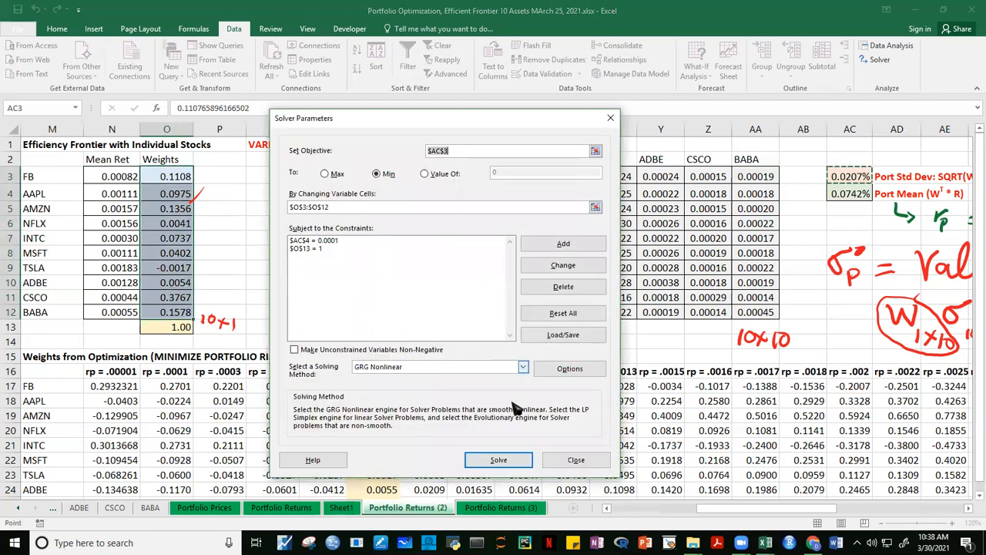
pyautogui.click(498, 459)
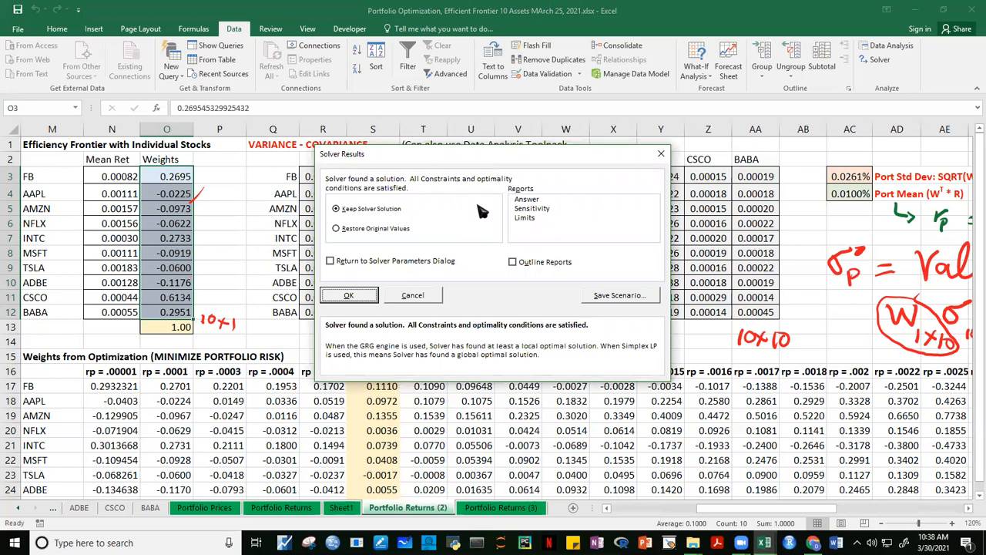
pyautogui.click(349, 296)
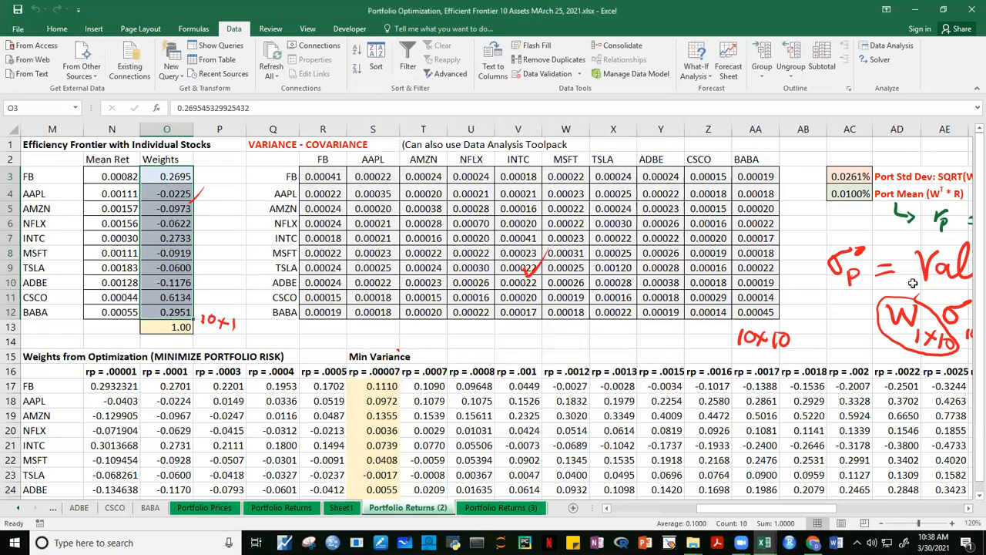
# Step: Examine the solved stock weights in column O, the portfolio mean in AC4 and the portfolio variance in AC3
pyautogui.click(185, 197)
pyautogui.click(182, 210)
pyautogui.click(182, 236)
pyautogui.press('Return')
pyautogui.press('Return')
pyautogui.press('Return')
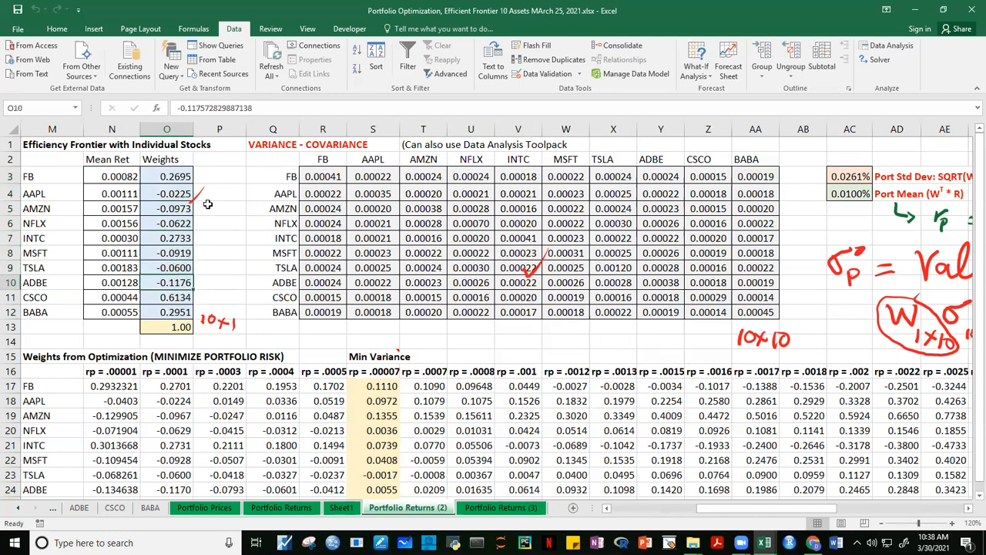
pyautogui.click(855, 196)
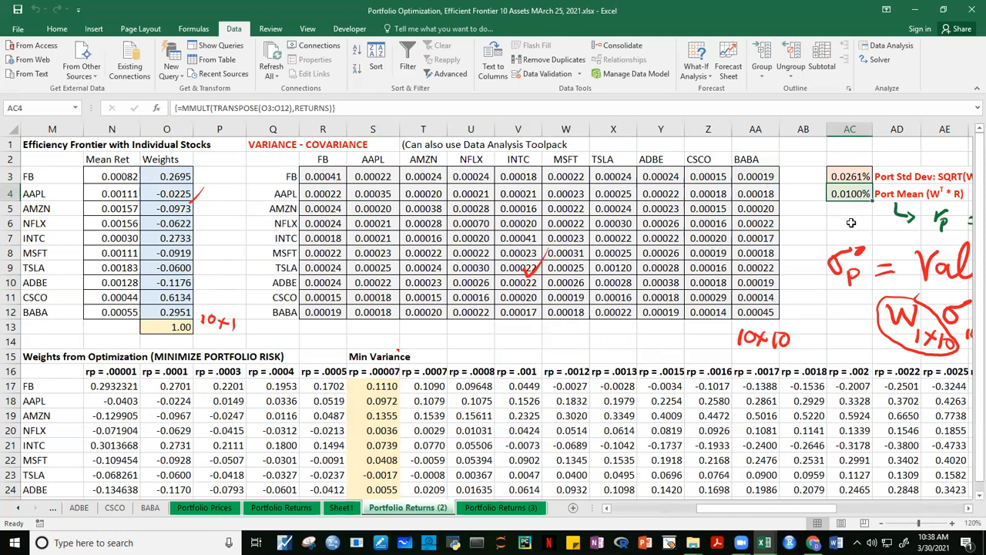
pyautogui.click(854, 177)
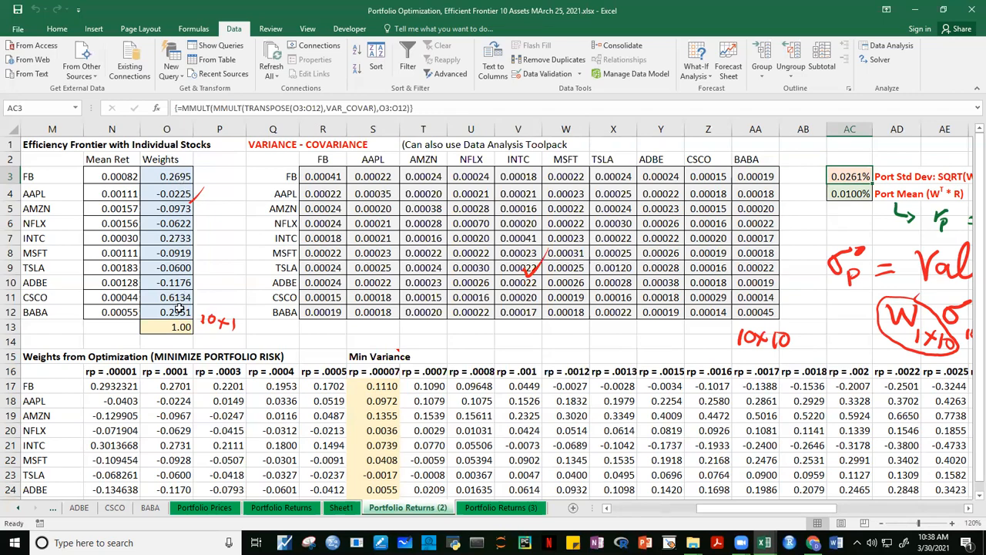
# Step: Copy the solved weights O3:O12 and paste them as values into the rp = .00001 column starting at N17
pyautogui.scroll(-7, 973, 307)
pyautogui.scroll(4, 975, 306)
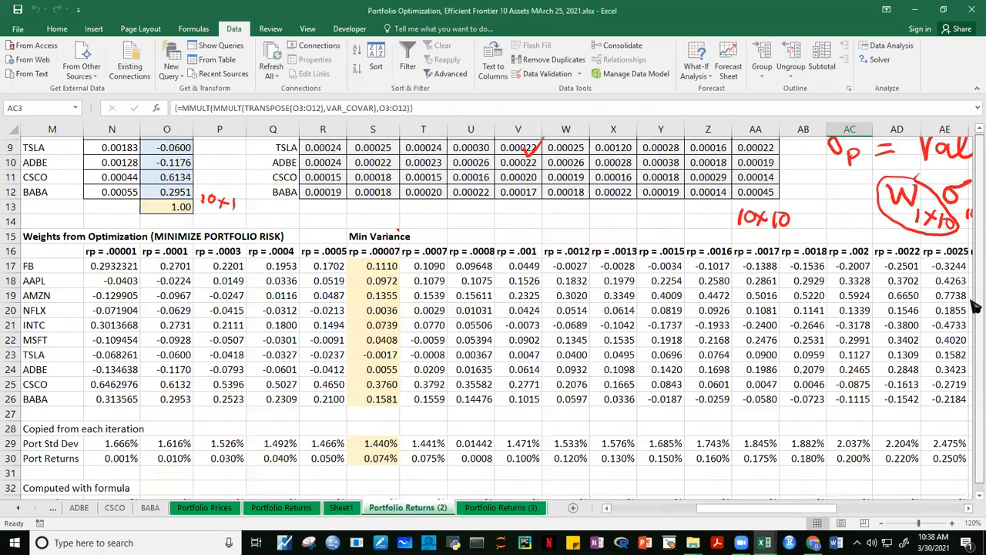
pyautogui.scroll(3, 972, 307)
pyautogui.moveTo(166, 176); pyautogui.dragTo(159, 311)
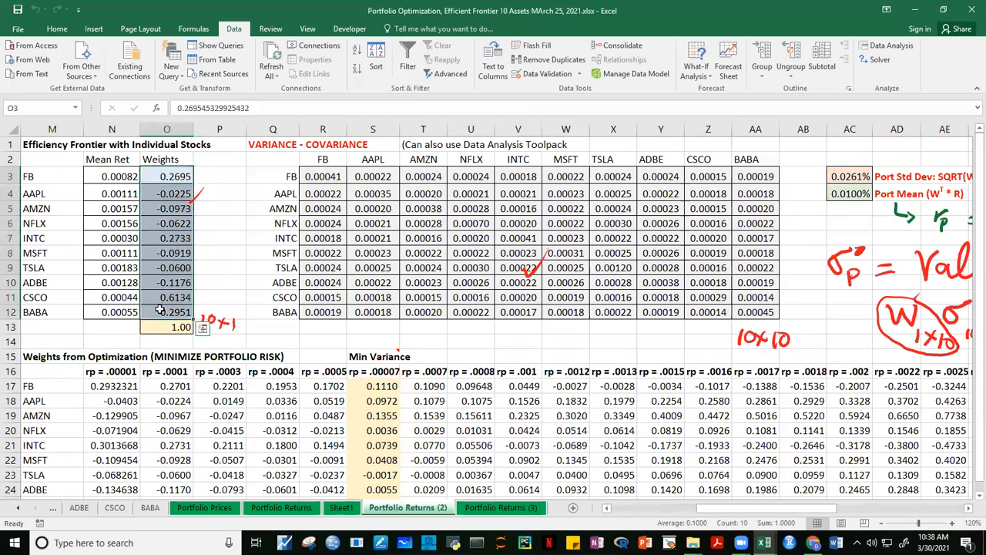
pyautogui.hotkey('ctrl', 'c')
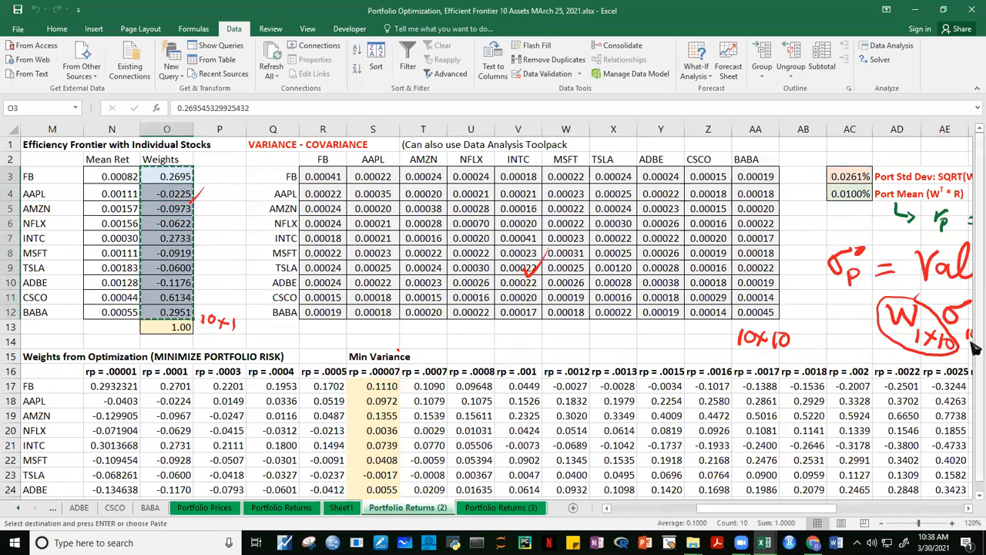
pyautogui.scroll(-10, 973, 356)
pyautogui.scroll(-4, 973, 356)
pyautogui.scroll(9, 975, 347)
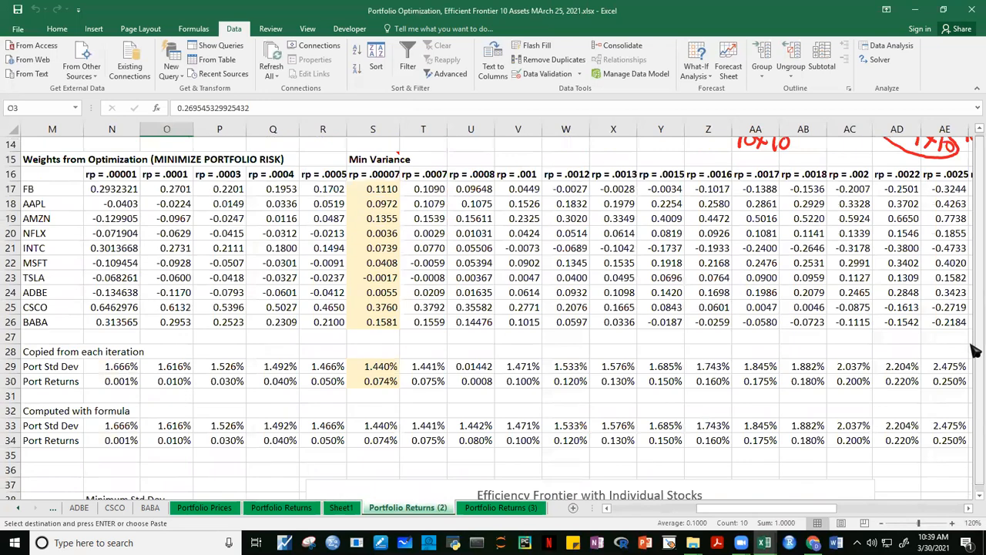
pyautogui.click(128, 189)
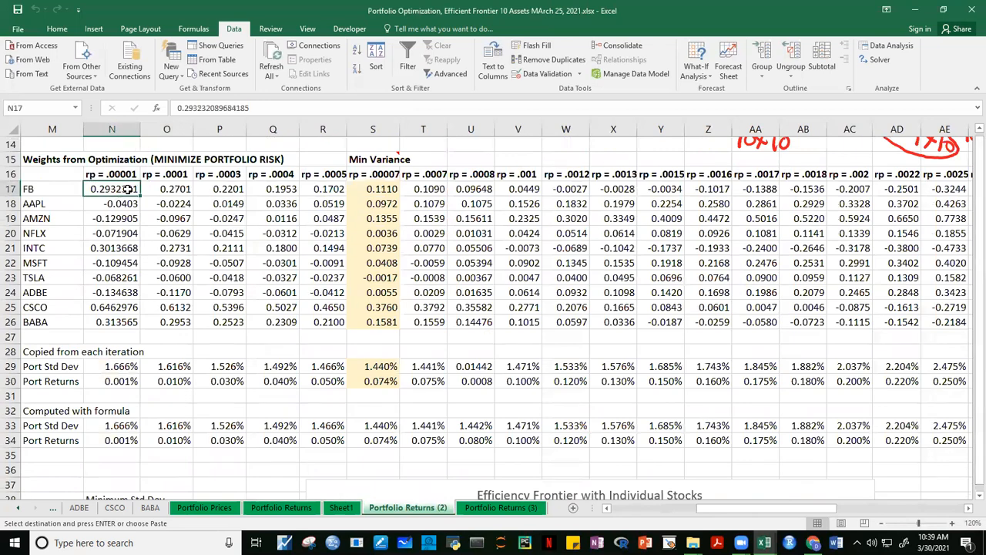
pyautogui.rightClick(128, 189)
pyautogui.click(173, 244)
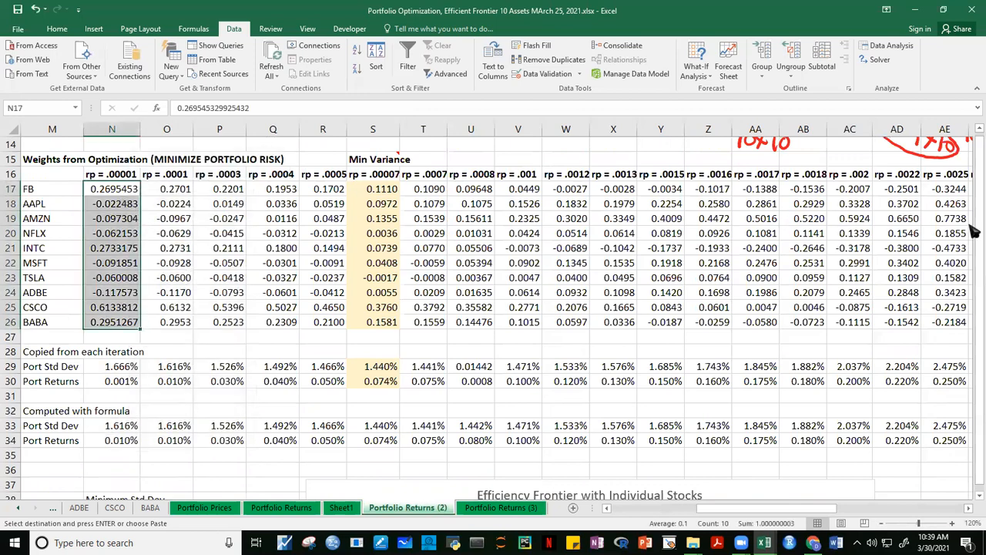
pyautogui.scroll(4, 974, 257)
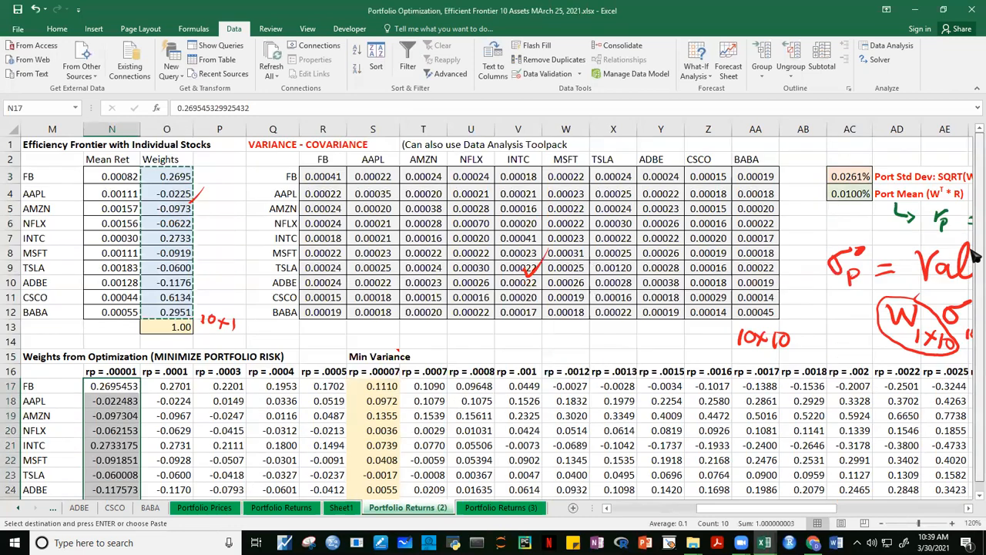
pyautogui.press('Escape')
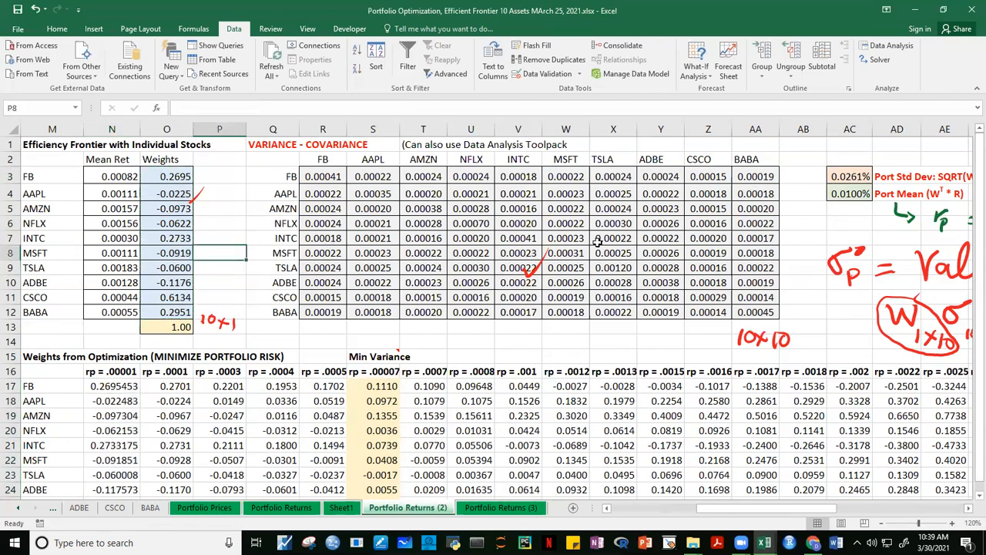
# Step: Copy the portfolio variance and mean AC3:AC4 and paste them as values into N29:N30 under "Copied from each iteration"
pyautogui.click(858, 178)
pyautogui.moveTo(858, 177); pyautogui.dragTo(857, 191)
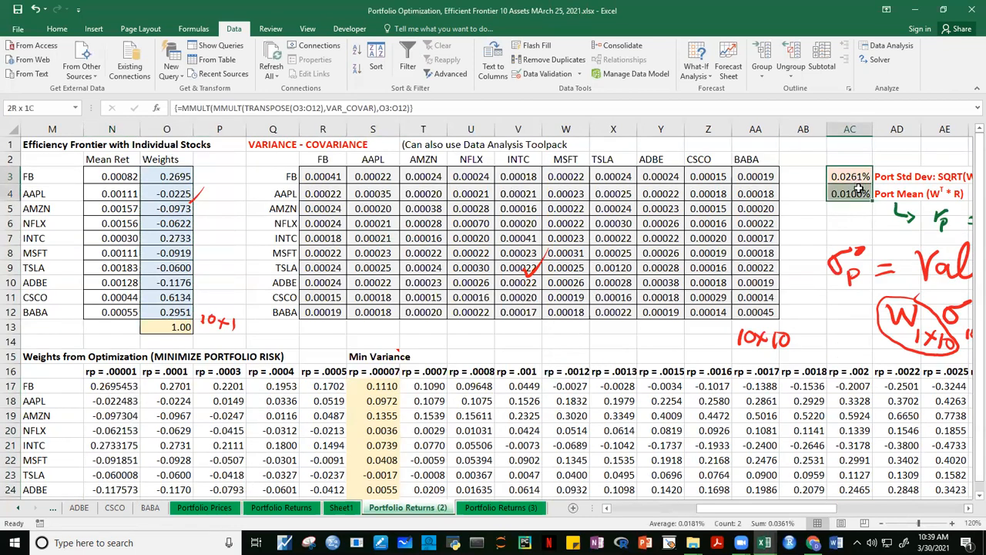
pyautogui.hotkey('ctrl', 'c')
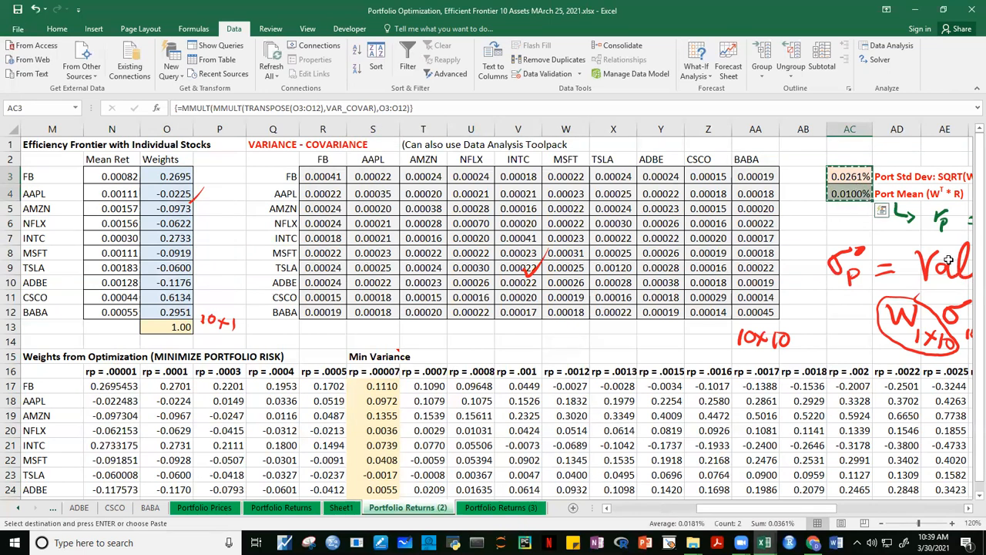
pyautogui.scroll(-2, 974, 299)
pyautogui.scroll(-11, 975, 304)
pyautogui.scroll(7, 975, 296)
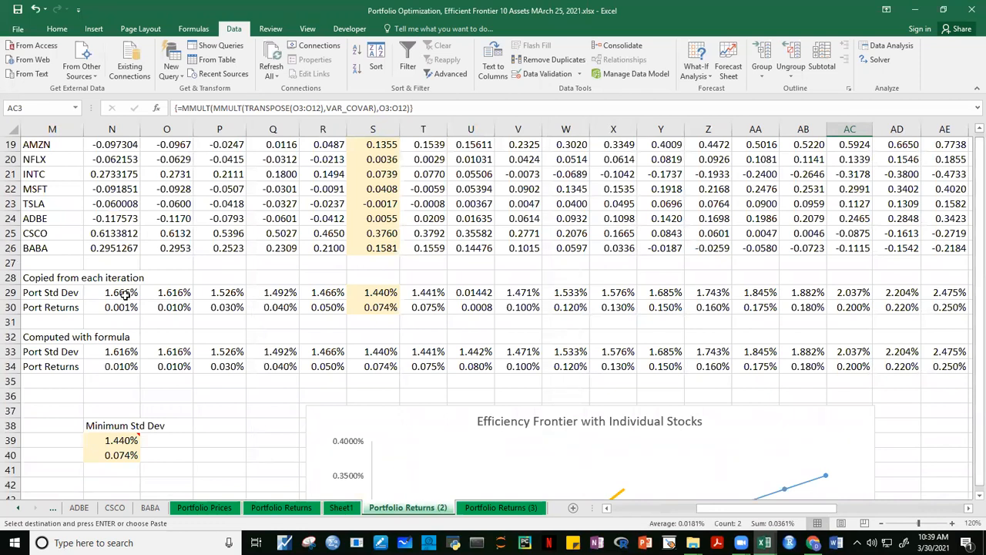
pyautogui.click(125, 293)
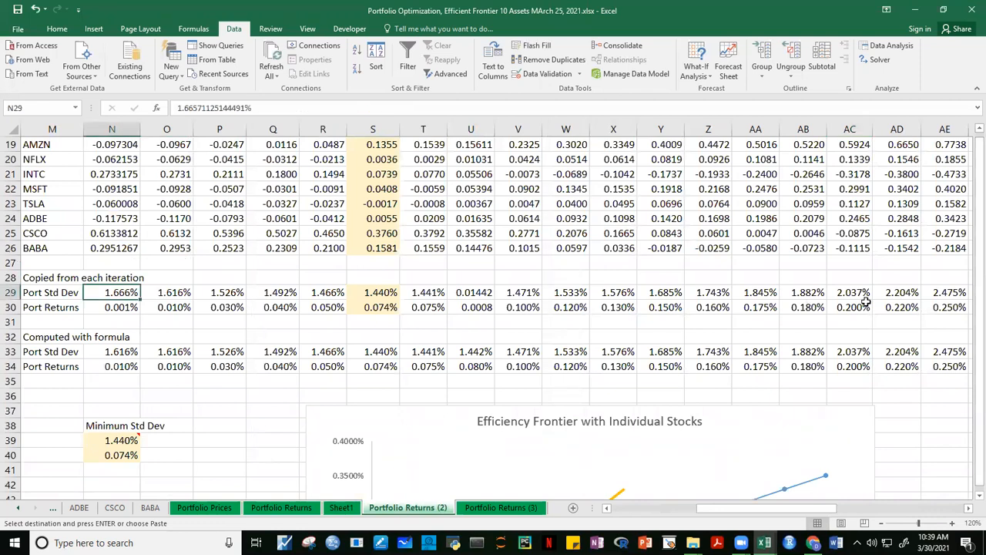
pyautogui.rightClick(123, 293)
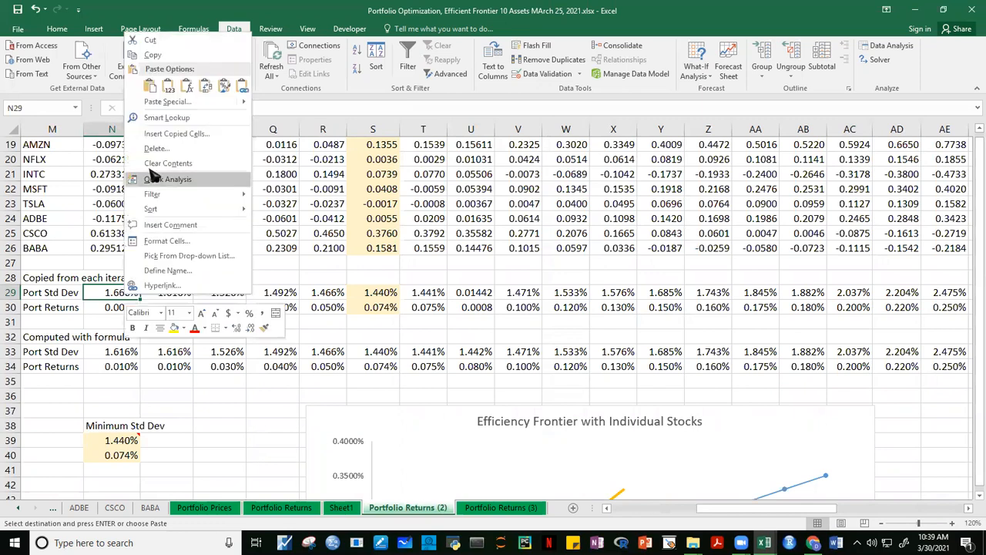
pyautogui.click(170, 88)
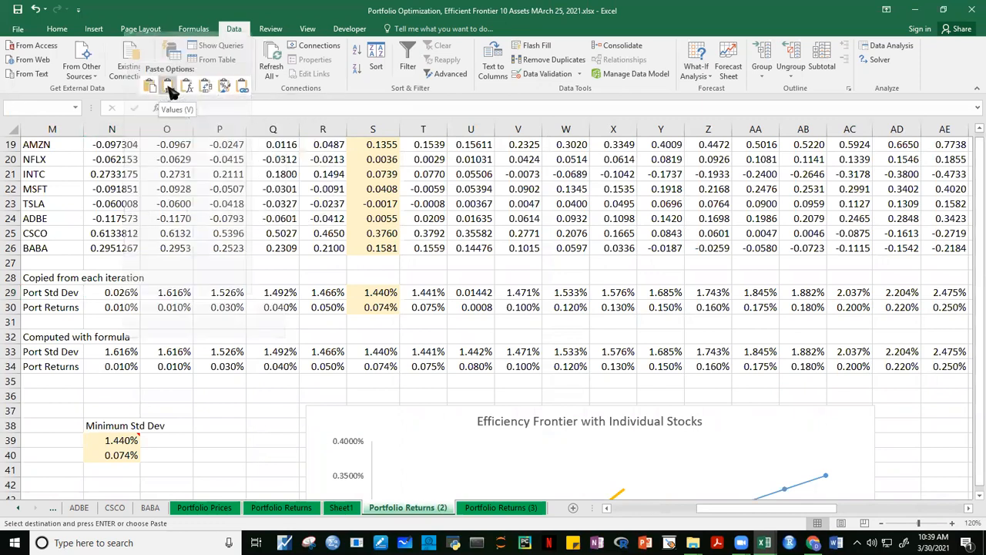
pyautogui.click(217, 270)
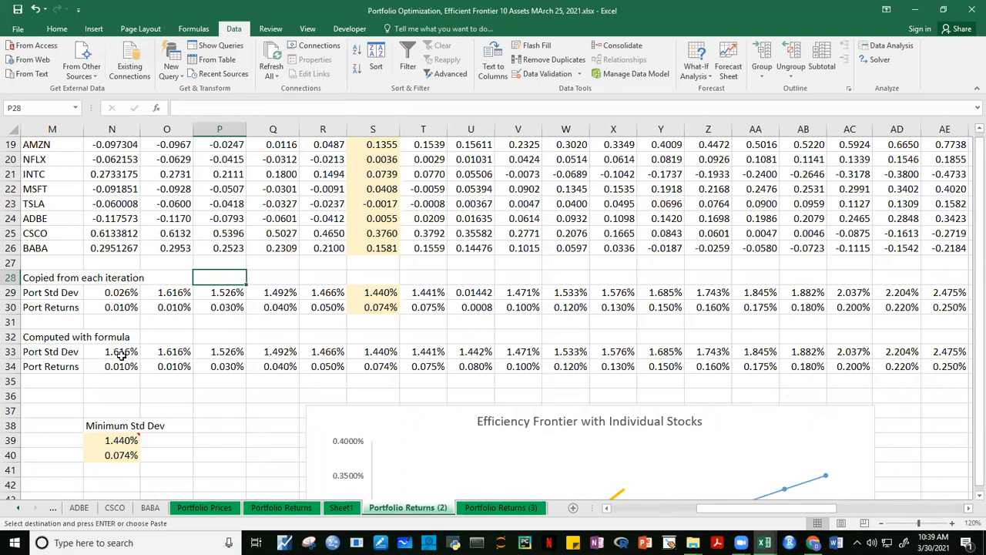
pyautogui.scroll(6, 973, 308)
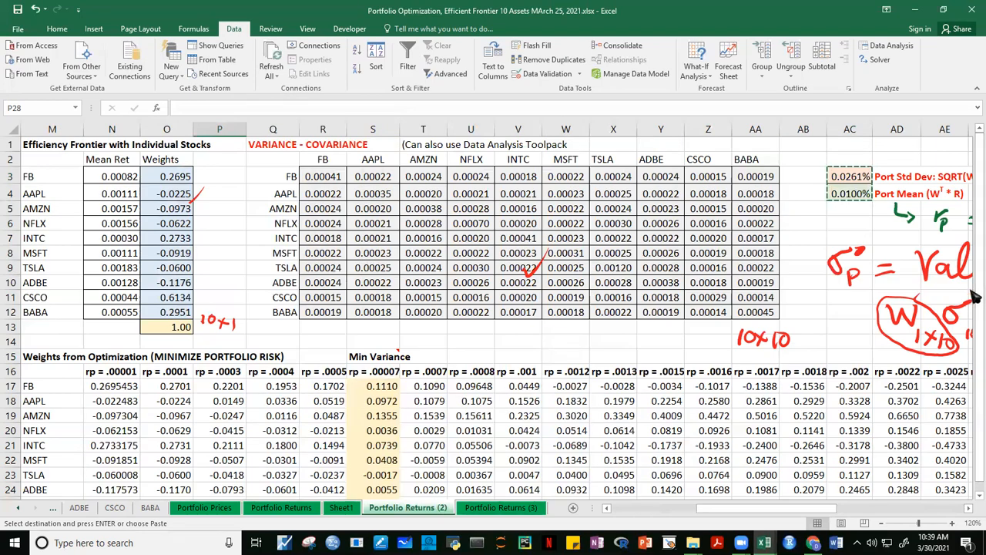
pyautogui.press('Escape')
# Step: Examine the optimization weights table, from the stock names in M17:M26 to the rp = .00001 heading in N16
pyautogui.scroll(-5, 872, 321)
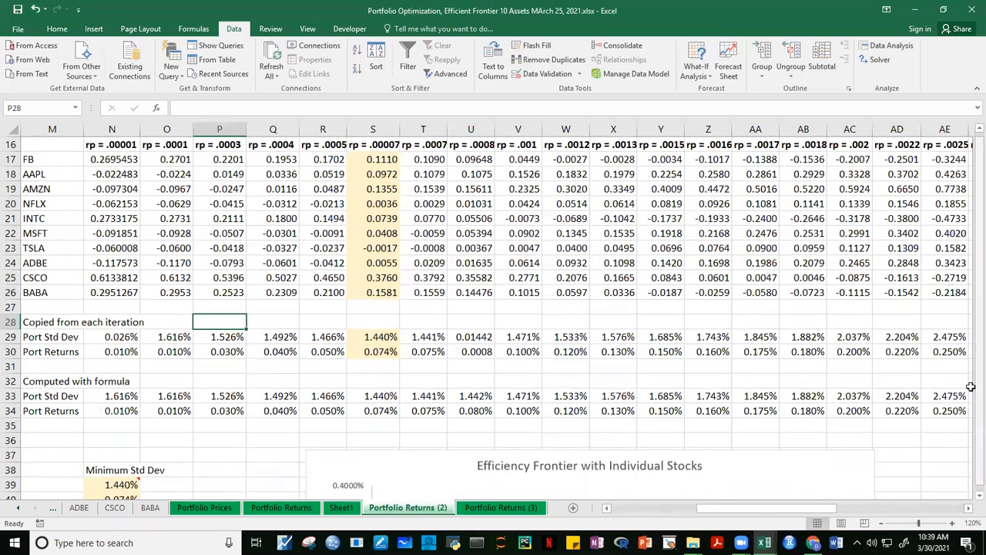
pyautogui.click(882, 523)
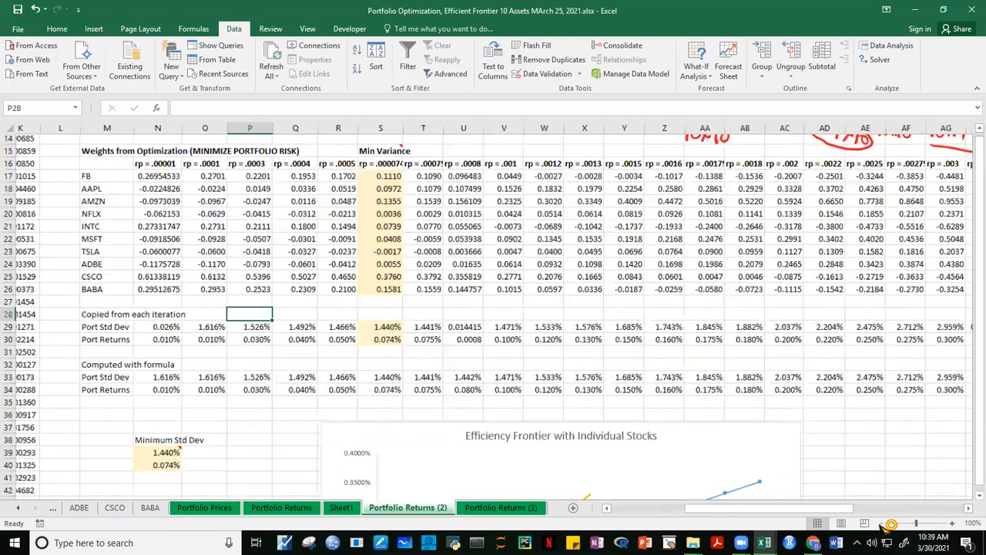
pyautogui.click(882, 523)
pyautogui.click(882, 523)
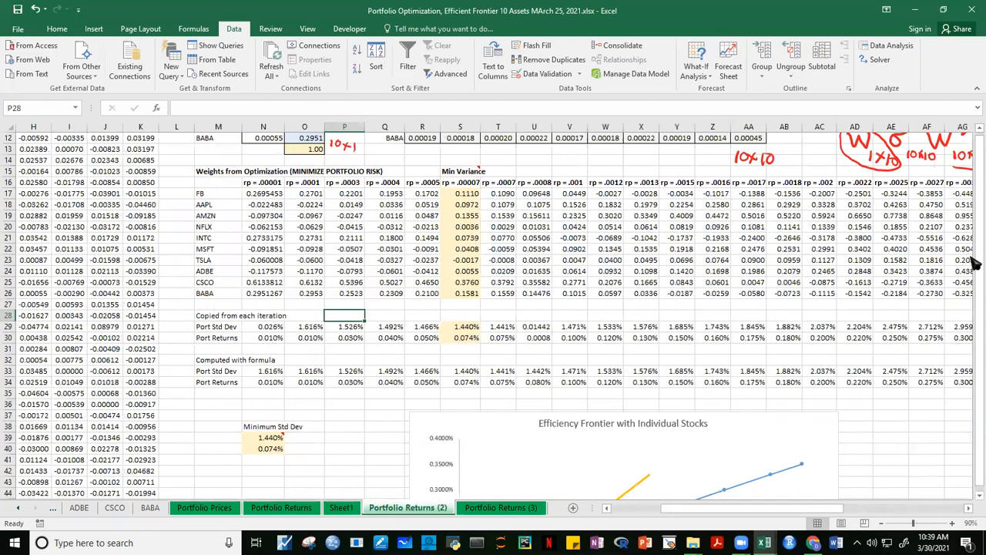
pyautogui.scroll(4, 975, 298)
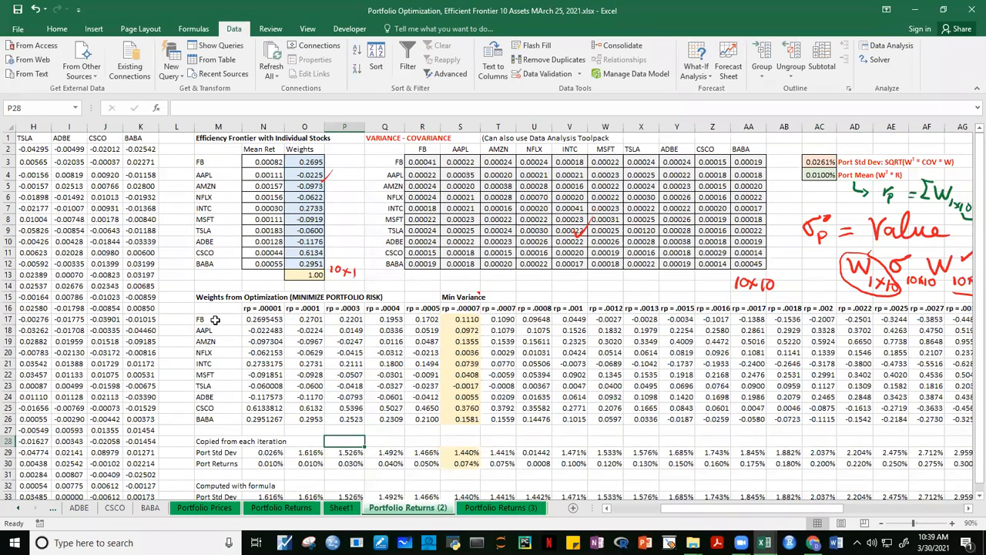
pyautogui.moveTo(213, 319); pyautogui.dragTo(213, 416)
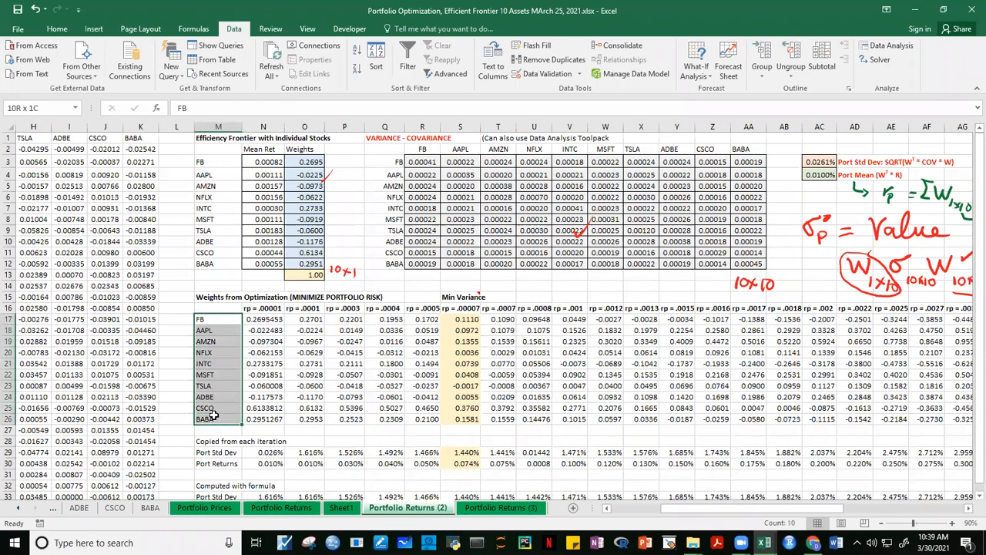
pyautogui.click(254, 309)
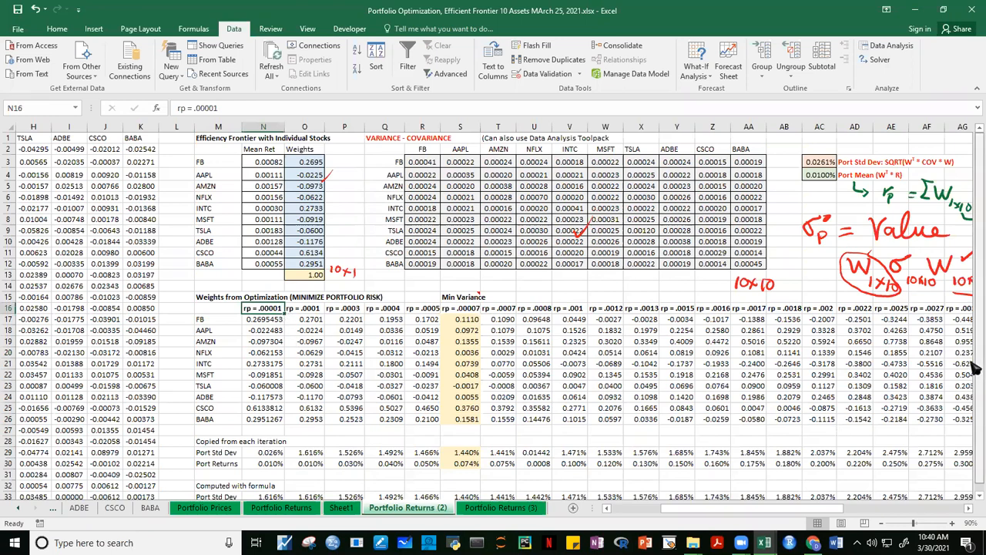
# Step: Make the "Copied from each iteration" heading in M28 bold
pyautogui.scroll(-8, 974, 368)
pyautogui.scroll(5, 974, 370)
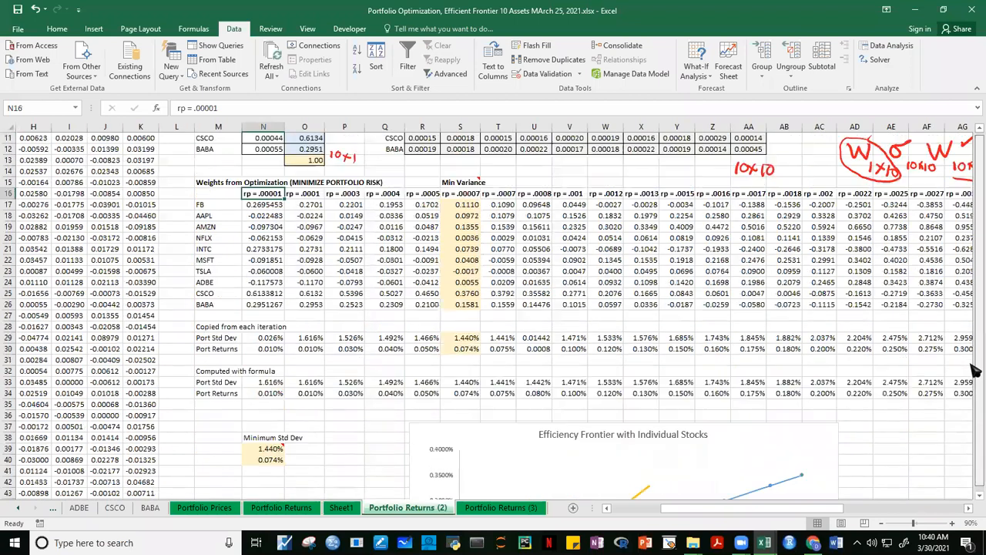
pyautogui.click(206, 326)
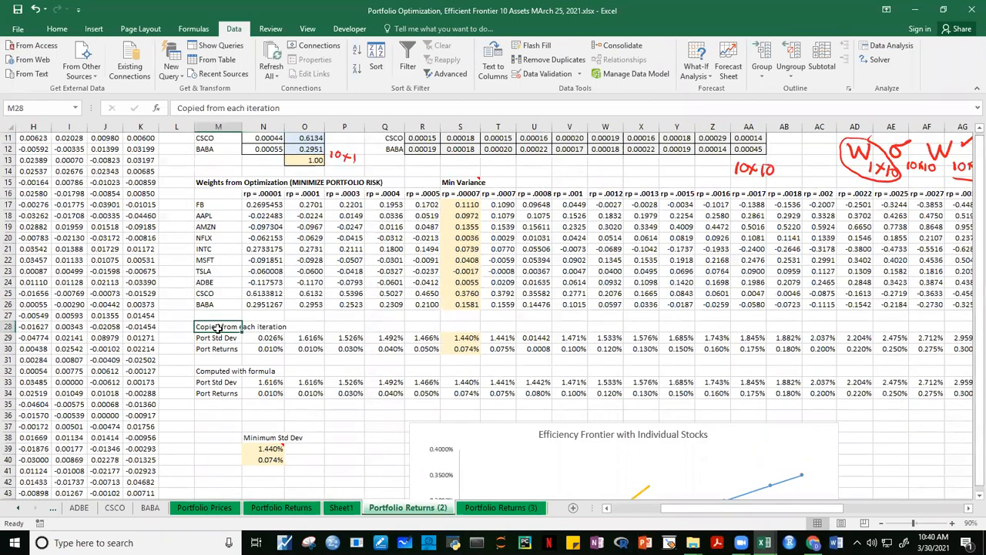
pyautogui.click(57, 29)
pyautogui.click(108, 70)
pyautogui.click(326, 392)
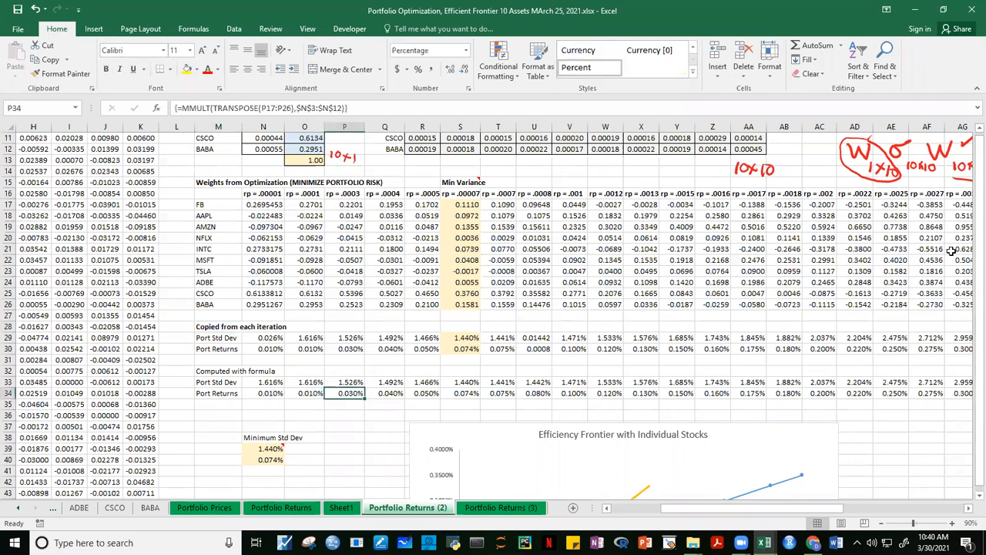
# Step: Compare the copied Port Std Dev and Port Returns rows with the portfolio results in AC3:AC4
pyautogui.click(210, 339)
pyautogui.click(228, 349)
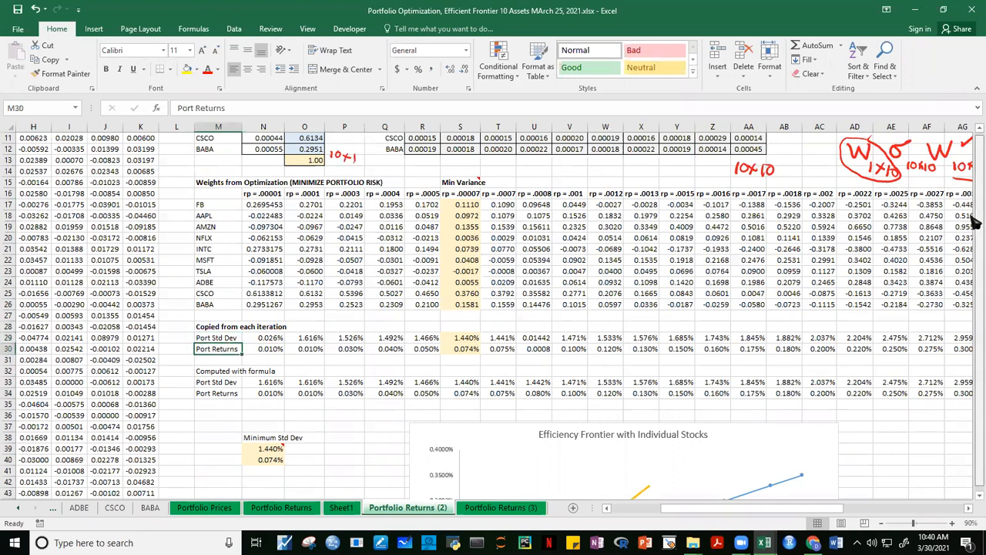
pyautogui.scroll(3, 974, 221)
pyautogui.moveTo(815, 163); pyautogui.dragTo(817, 171)
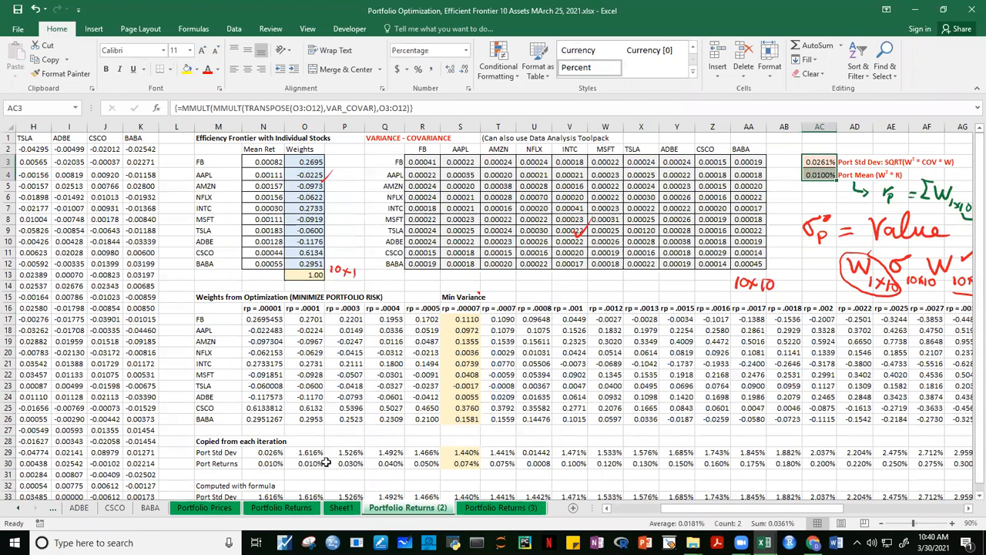
pyautogui.click(274, 455)
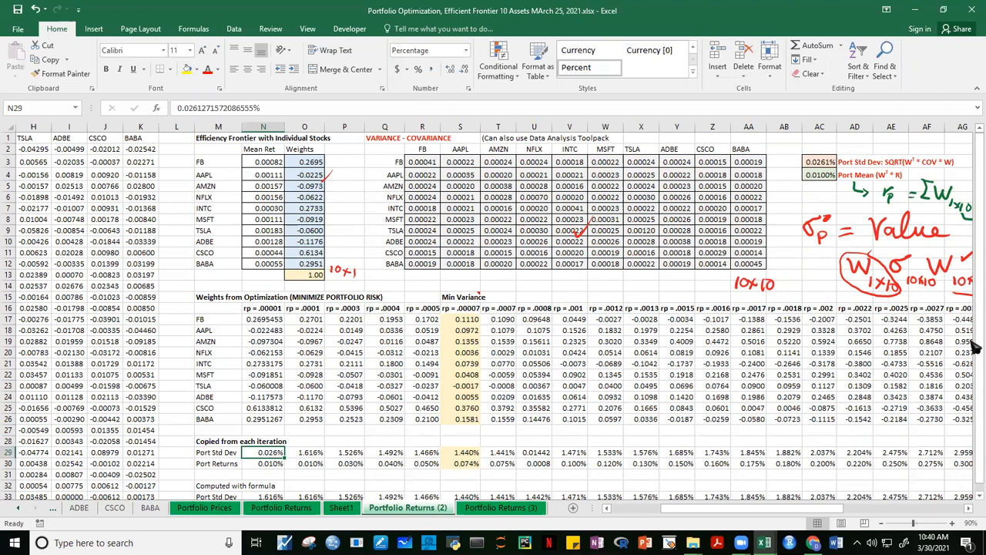
pyautogui.moveTo(977, 410); pyautogui.dragTo(975, 414)
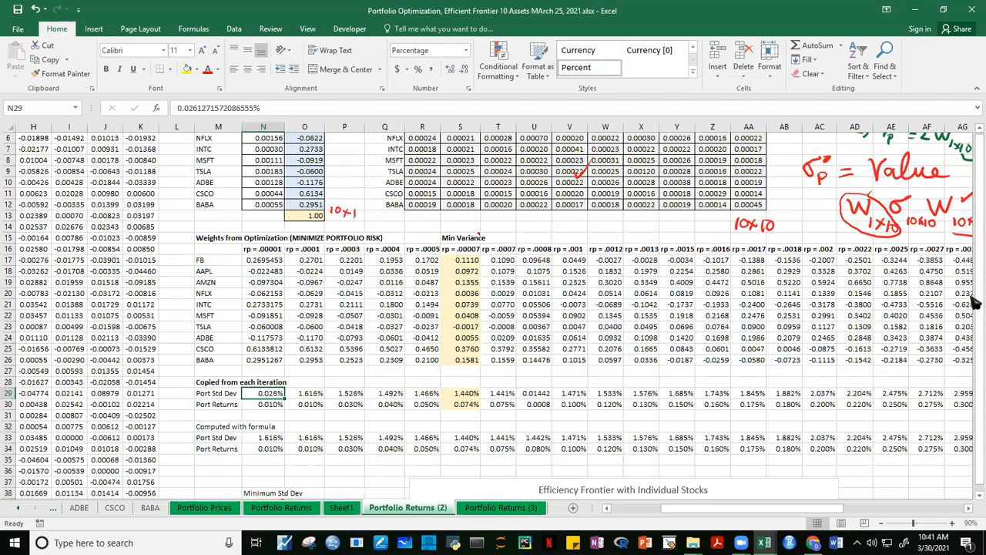
pyautogui.scroll(2, 975, 322)
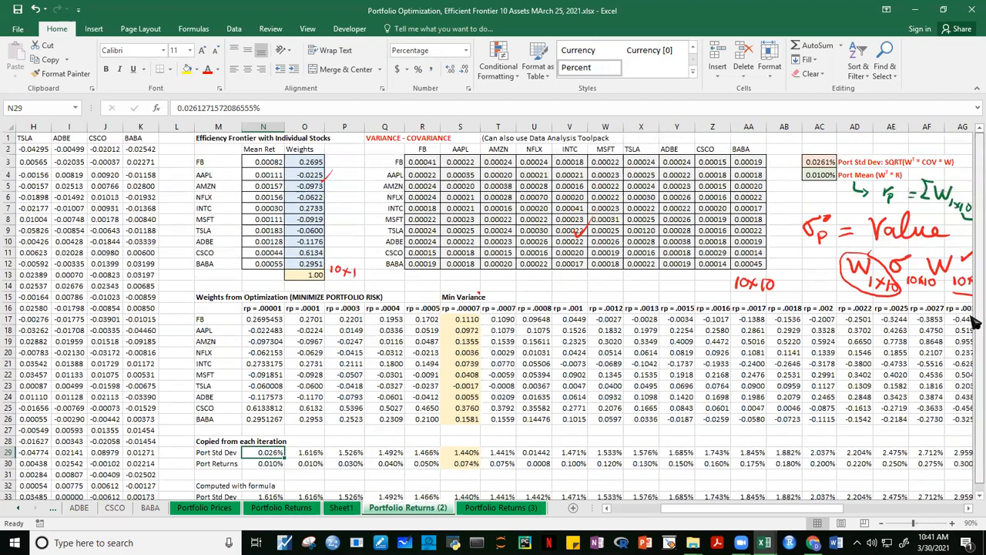
pyautogui.scroll(-1, 975, 322)
pyautogui.scroll(-1, 975, 322)
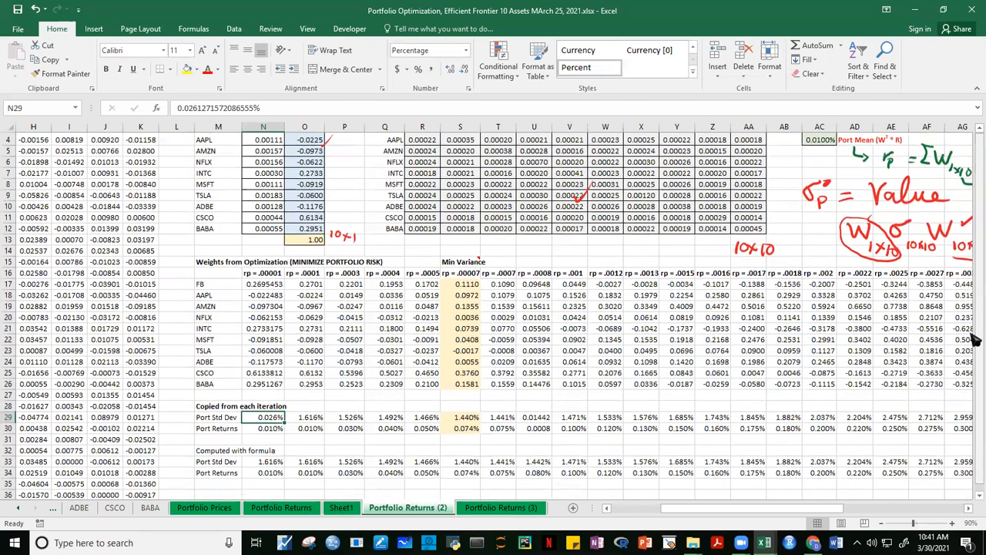
# Step: Make the "Computed with formula" heading in M32 bold
pyautogui.click(955, 523)
pyautogui.click(955, 524)
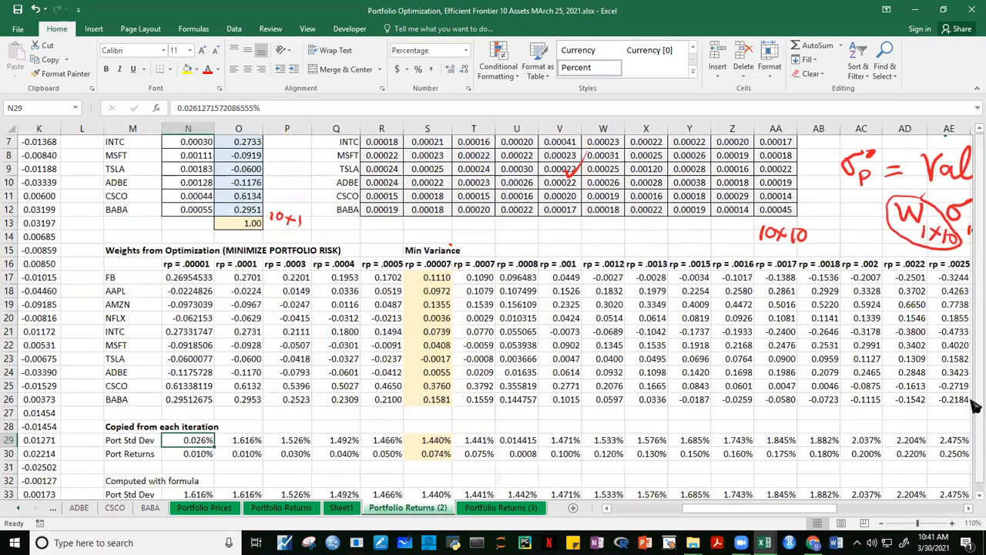
pyautogui.scroll(-10, 974, 406)
pyautogui.scroll(7, 975, 408)
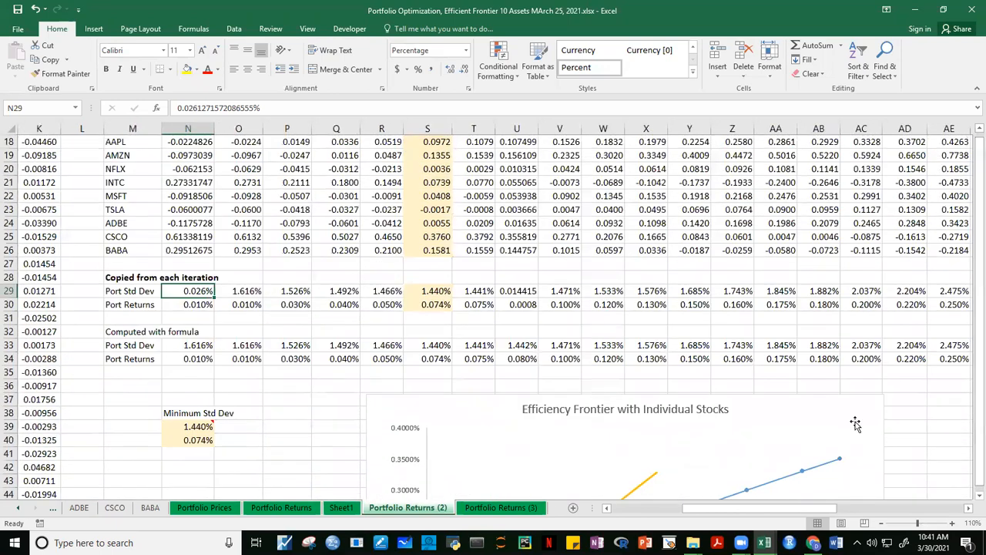
pyautogui.click(116, 331)
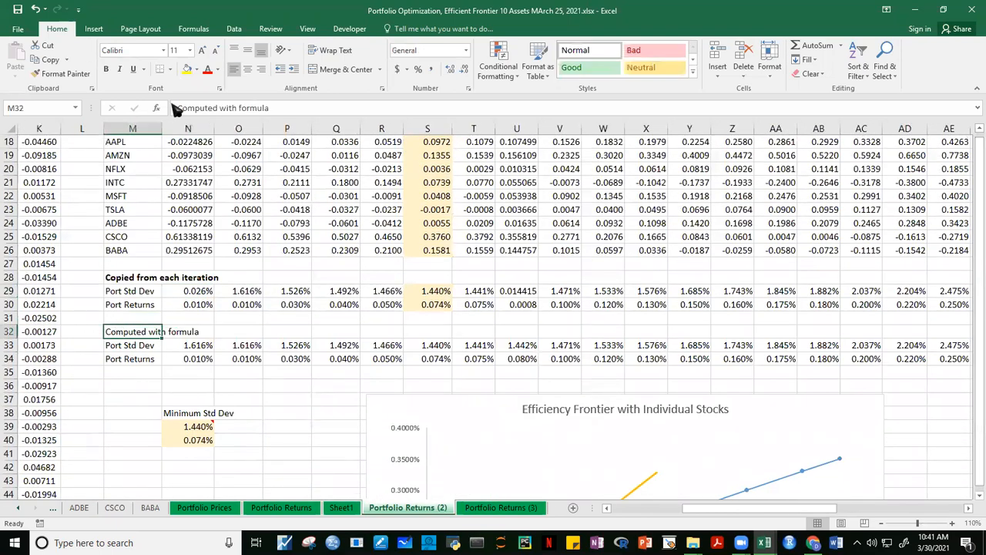
pyautogui.click(106, 69)
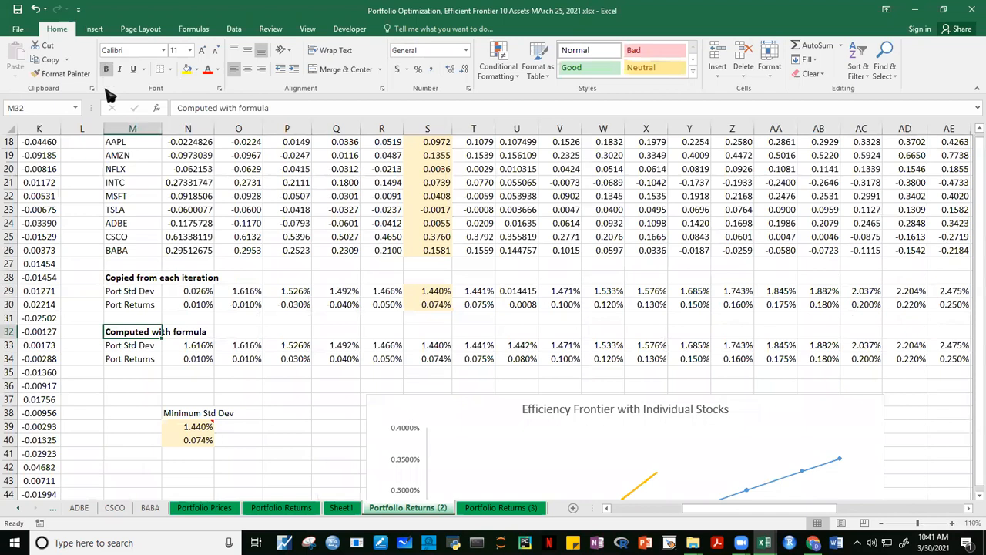
pyautogui.click(166, 383)
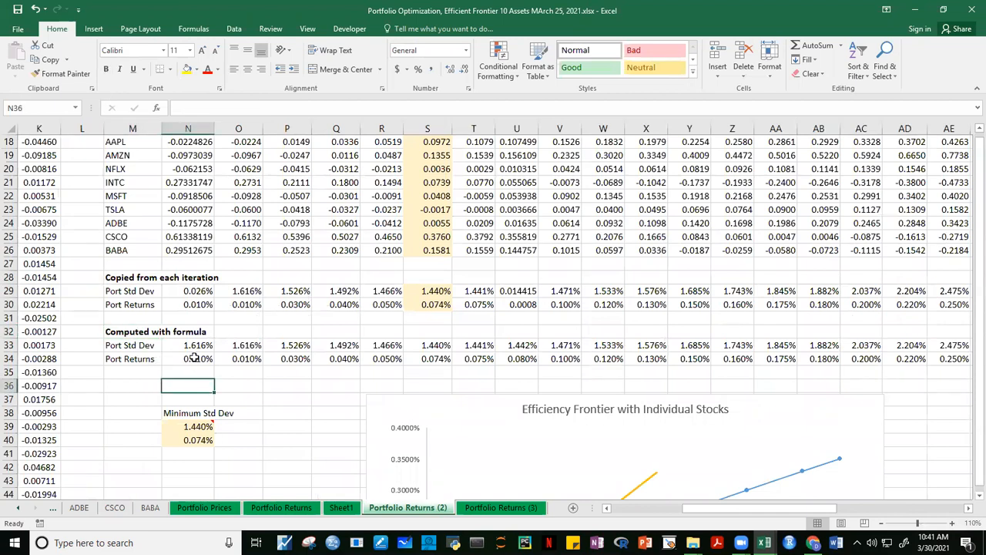
# Step: Clear the Port Std Dev formula in N33 under "Computed with formula"
pyautogui.click(192, 345)
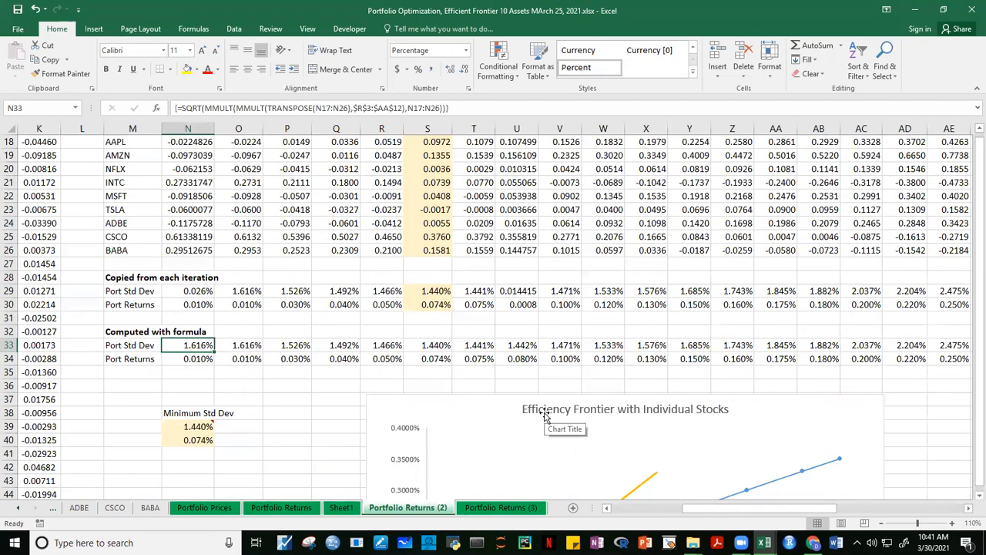
pyautogui.press('Delete')
pyautogui.click(308, 396)
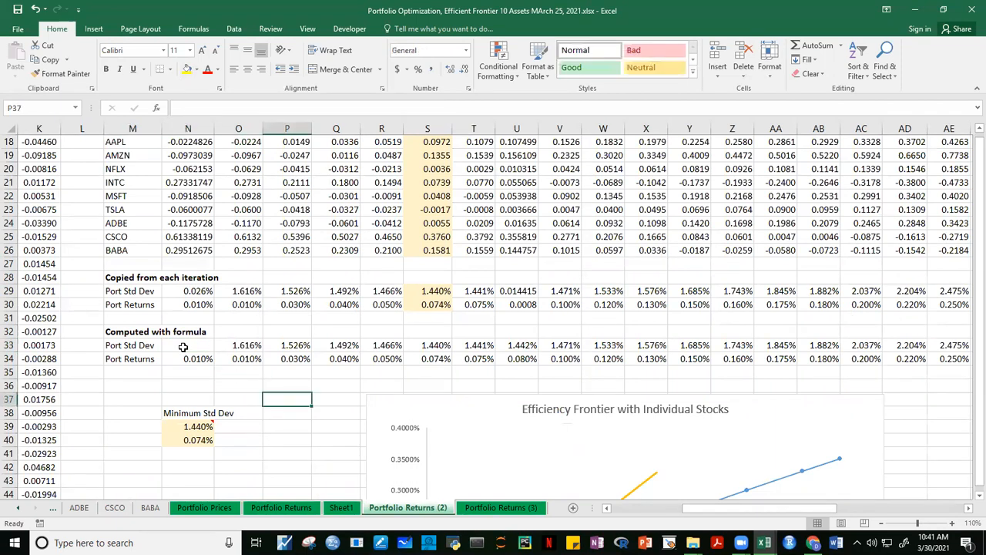
# Step: In N33, write =MMULT(TRANSPOSE(N17:N26),VAR_COVAR) to multiply the transposed weights by the covariance matrix
pyautogui.click(183, 347)
pyautogui.scroll(-1, 972, 359)
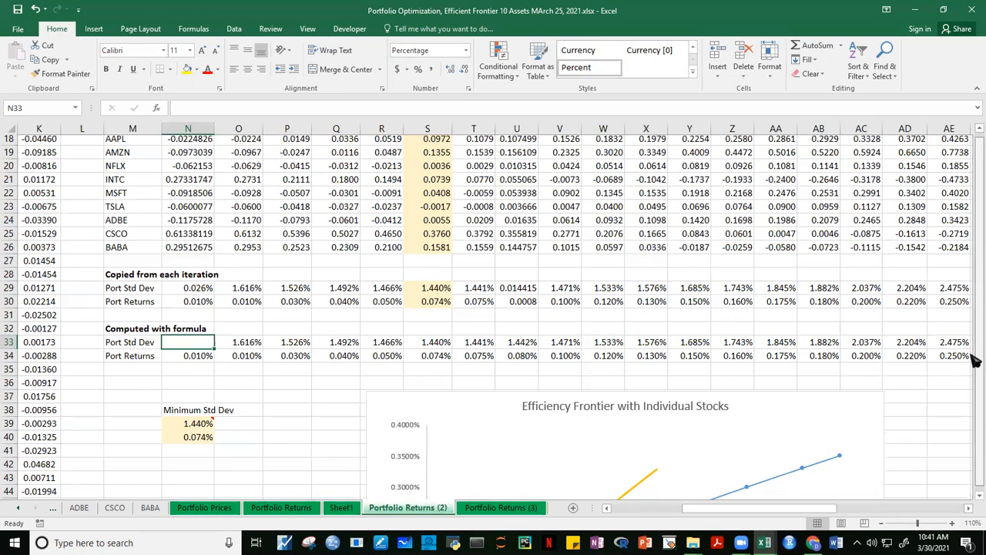
pyautogui.scroll(2, 972, 358)
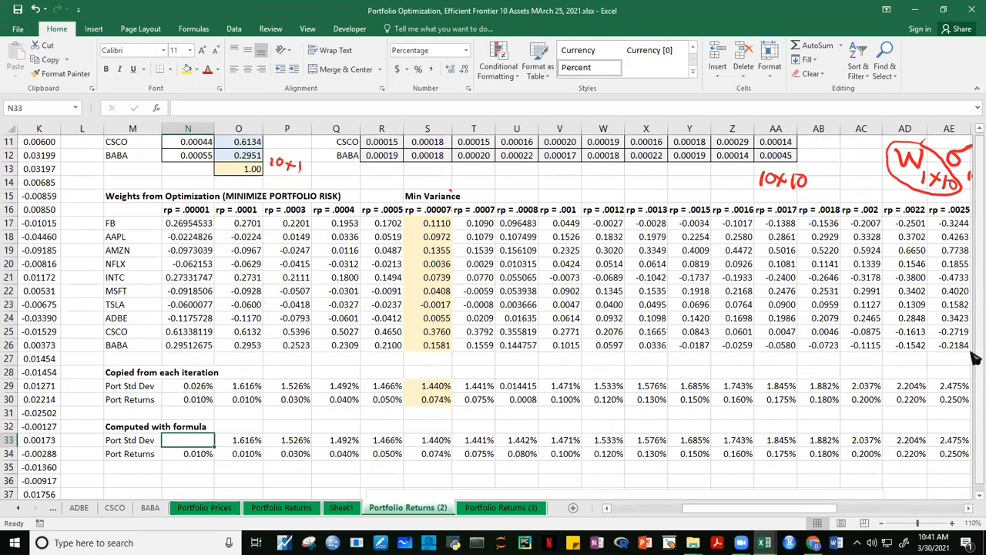
pyautogui.write('=')
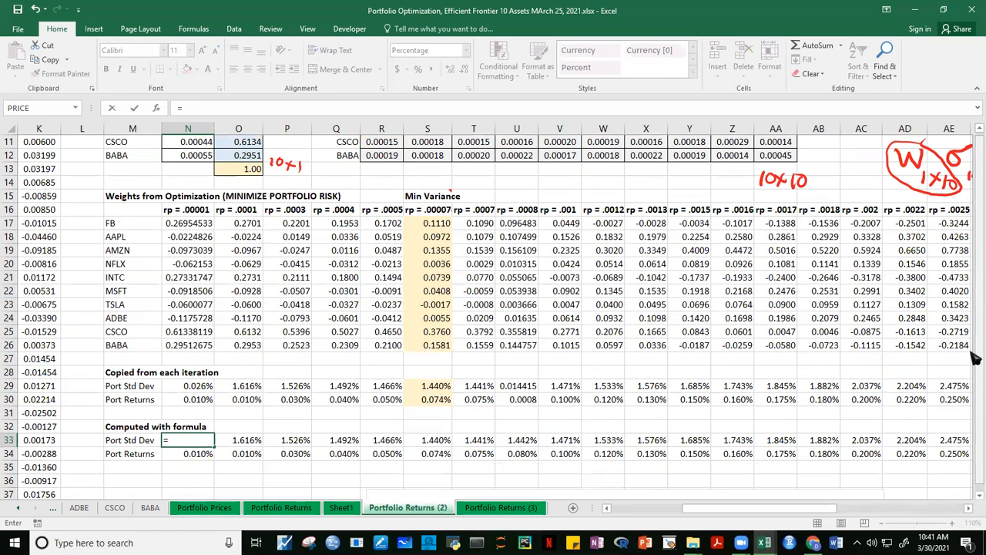
pyautogui.write('MMULT(')
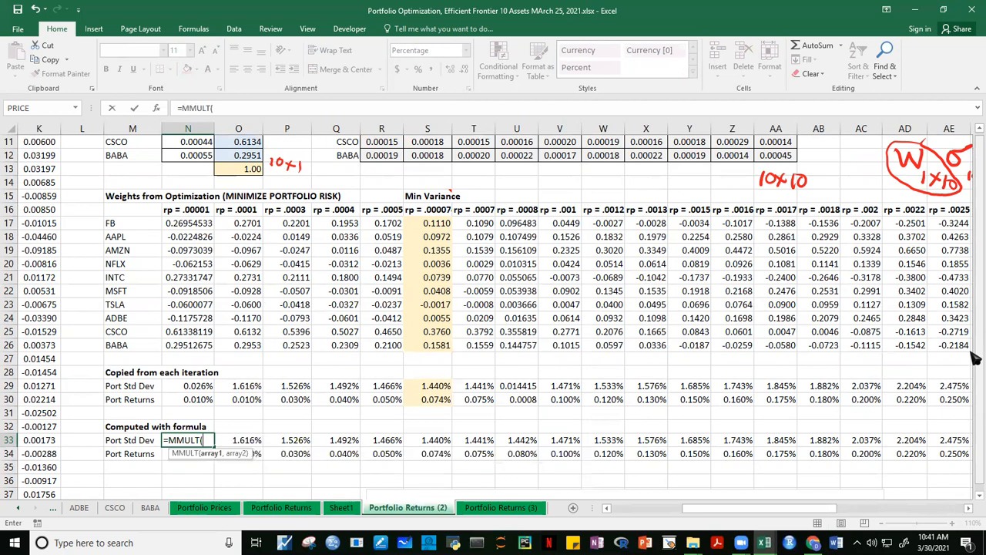
pyautogui.write('TRANSPOSE(')
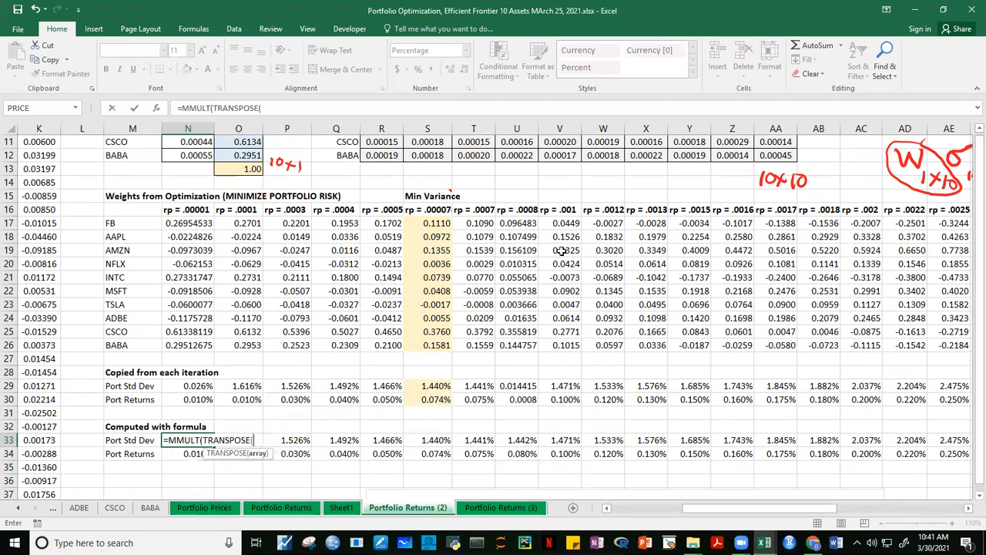
pyautogui.moveTo(194, 222); pyautogui.dragTo(199, 341)
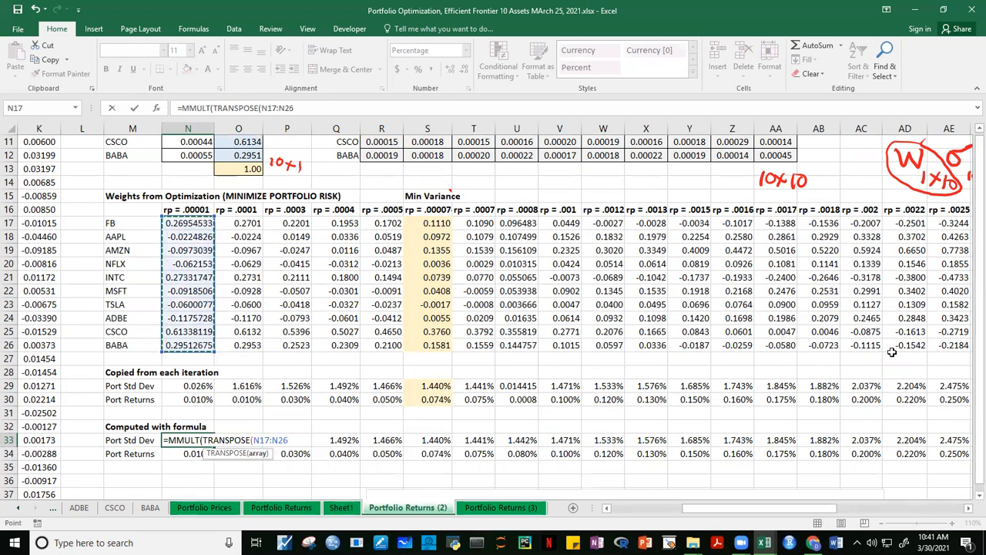
pyautogui.write('),')
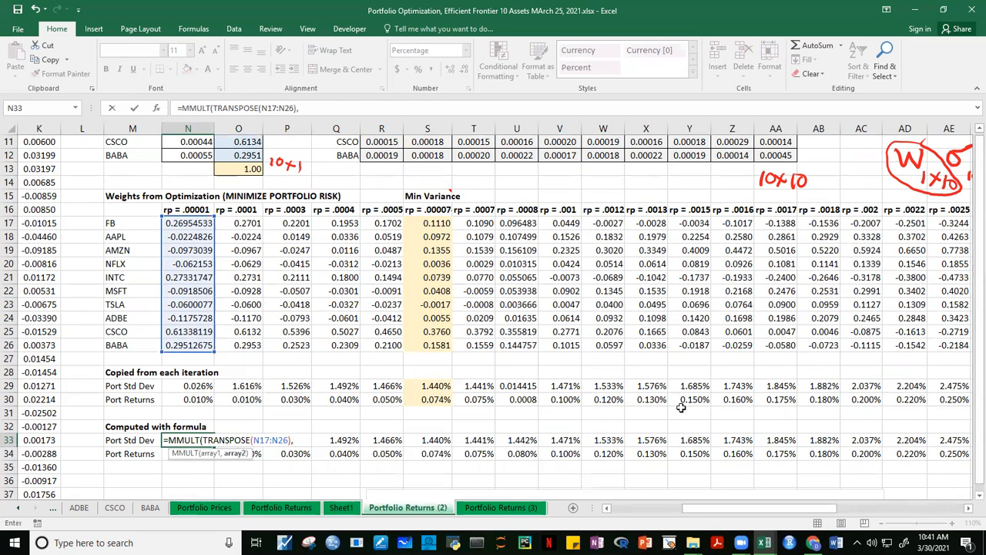
pyautogui.write('VAR')
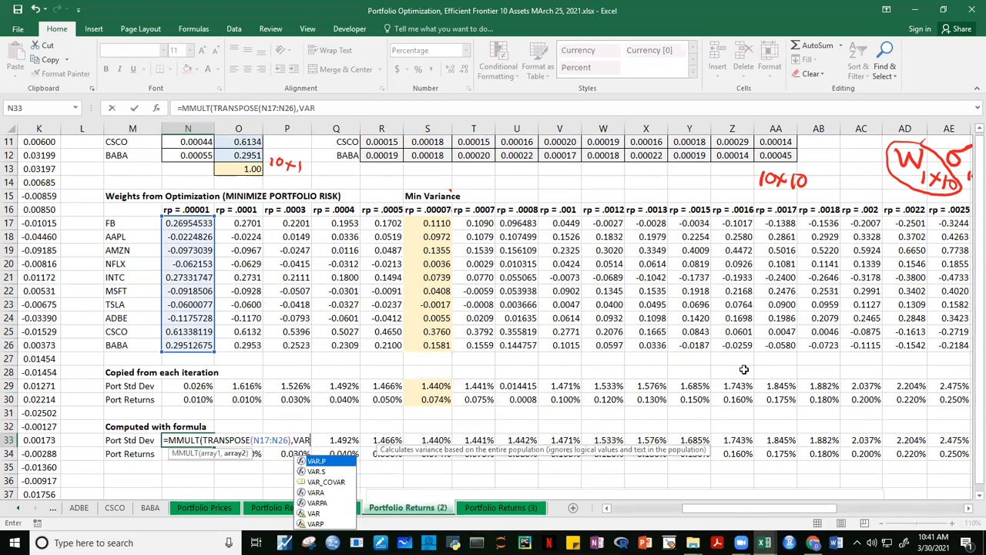
pyautogui.write('_COVAR')
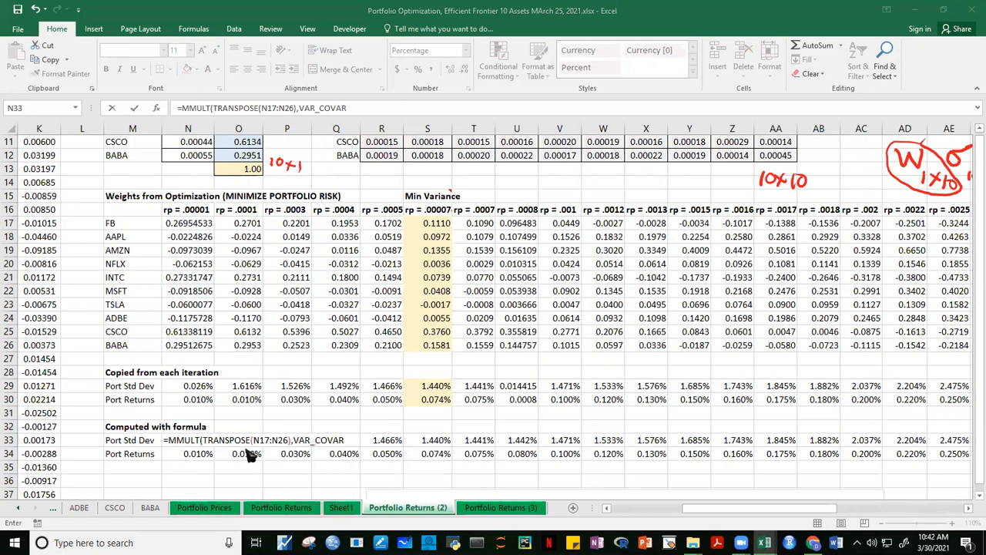
pyautogui.click(345, 441)
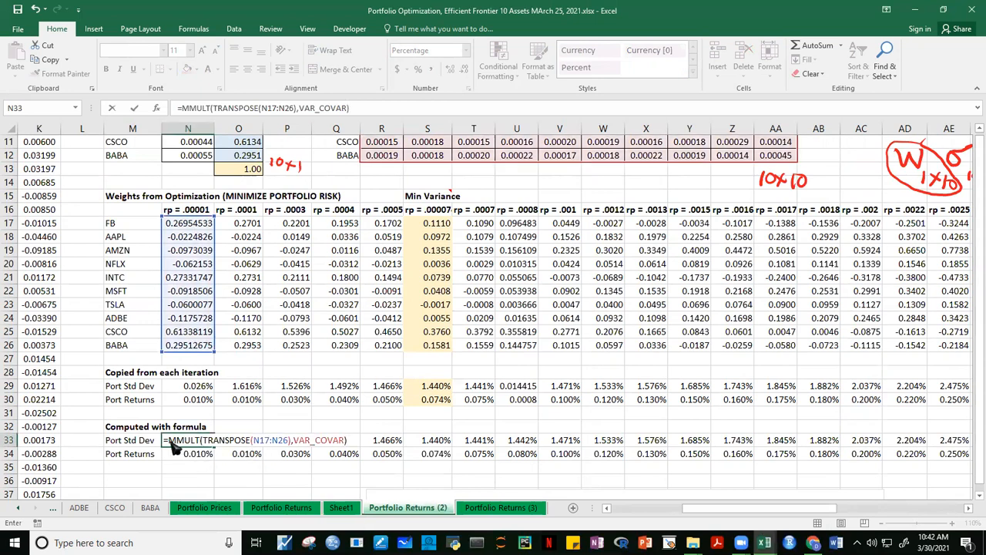
# Step: Wrap the N33 formula in an outer MMULT with N17:N26 as second array and enter it as an array formula
pyautogui.write('MMULT(')
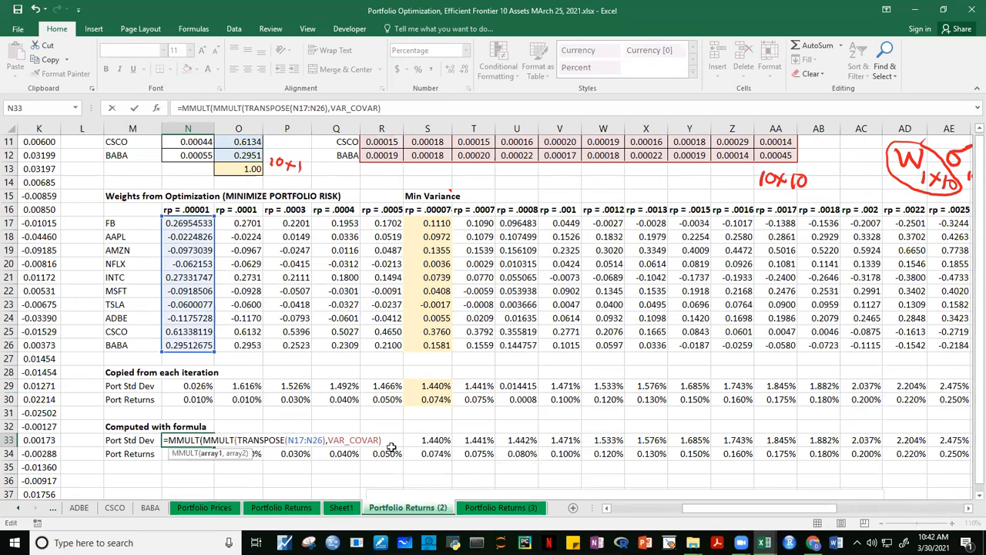
pyautogui.write(',')
pyautogui.moveTo(187, 223); pyautogui.dragTo(187, 344)
pyautogui.write(')')
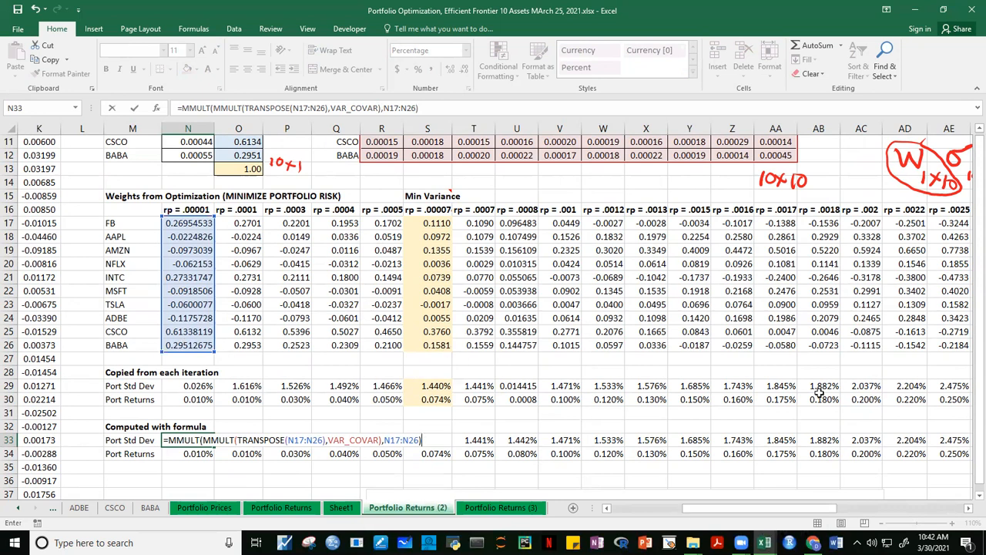
pyautogui.hotkey('ctrl', 'shift', 'Return')
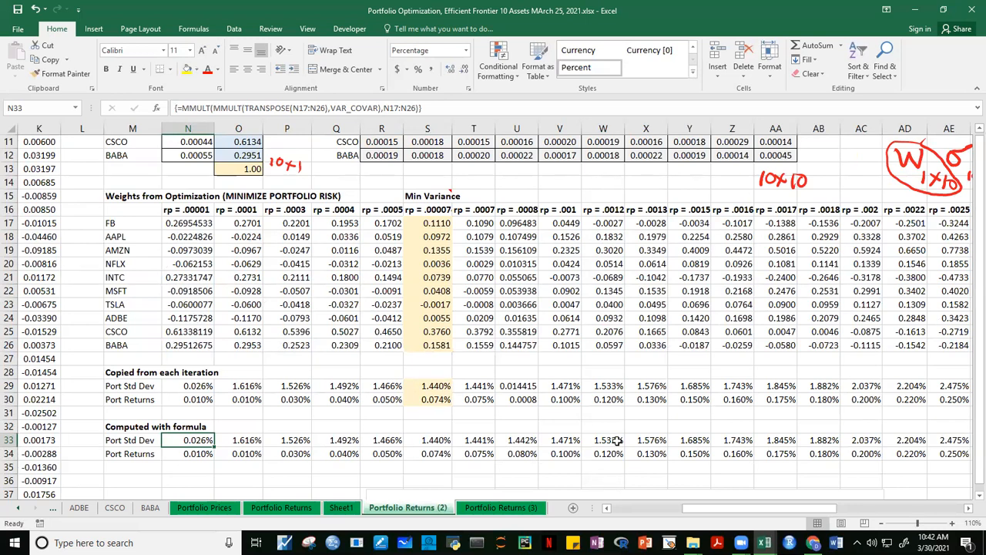
# Step: Wrap the portfolio standard deviation formula in AC3 in SQRT and enter it as an array formula
pyautogui.press('F2')
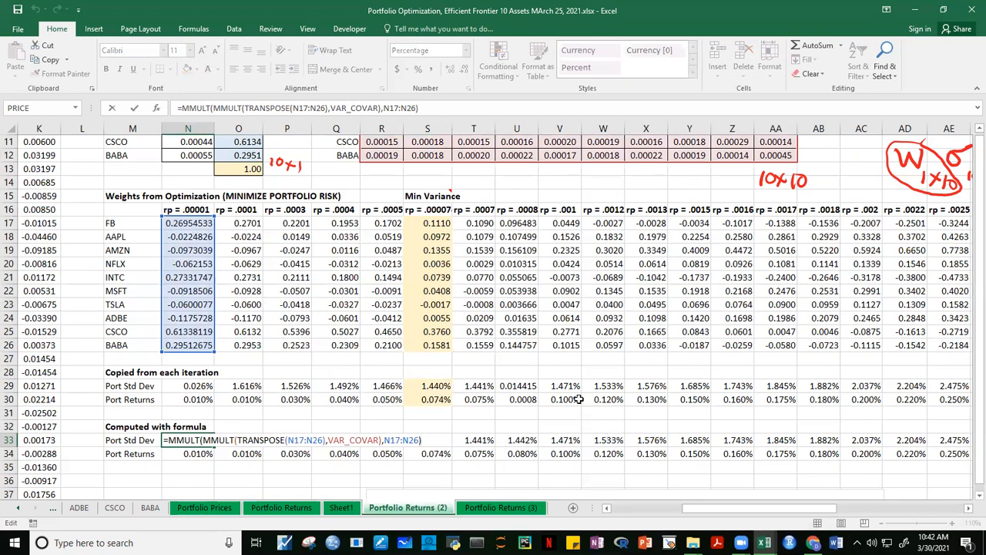
pyautogui.press('Escape')
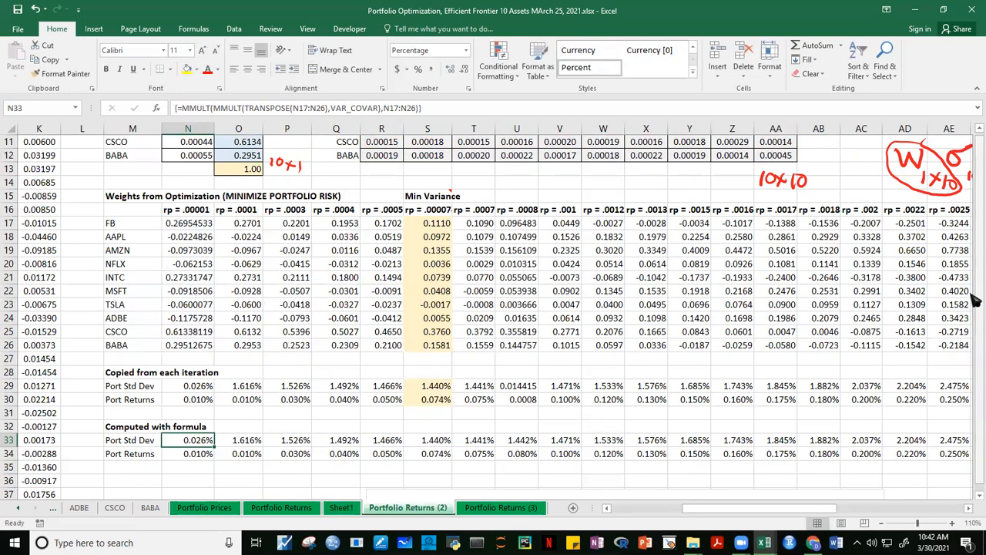
pyautogui.scroll(4, 974, 301)
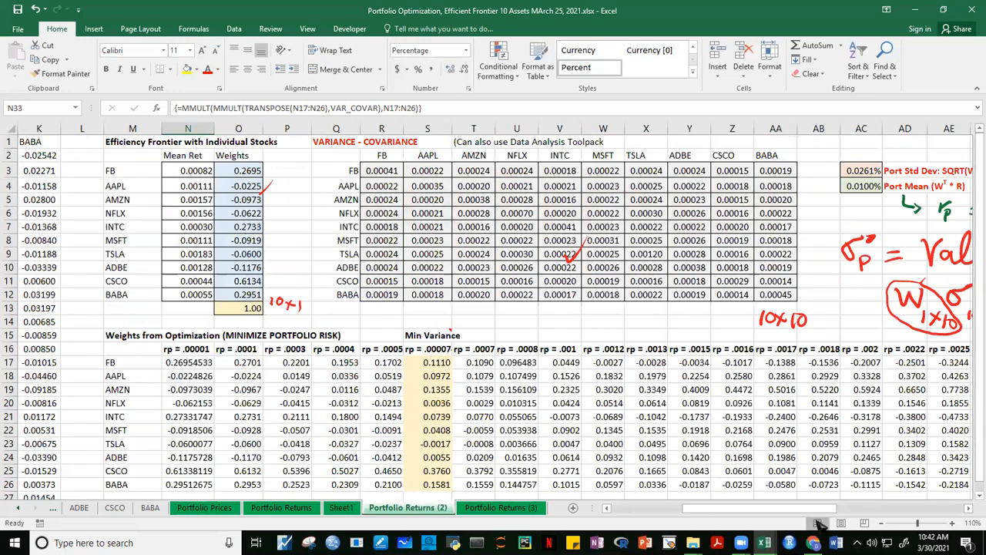
pyautogui.moveTo(812, 511); pyautogui.dragTo(835, 519)
pyautogui.click(671, 171)
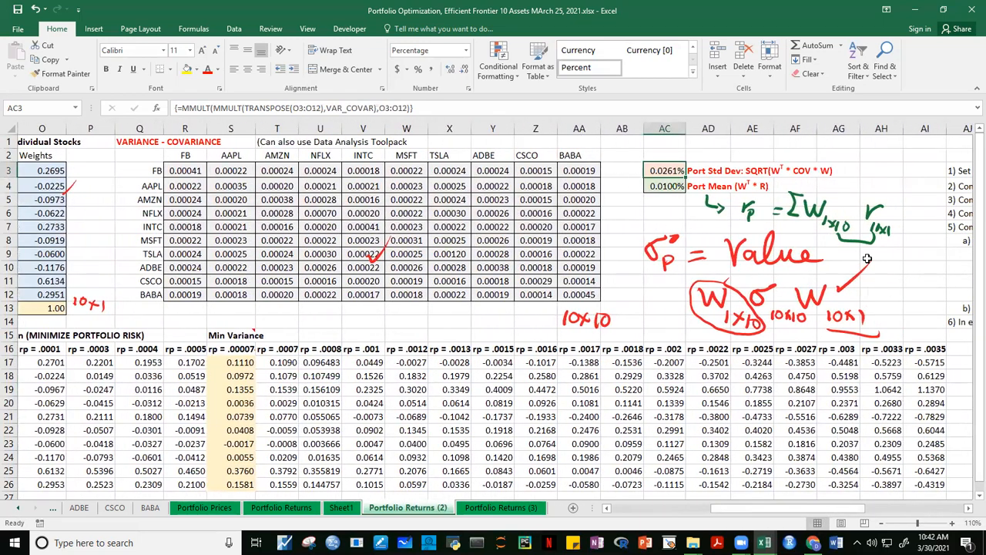
pyautogui.press('F2')
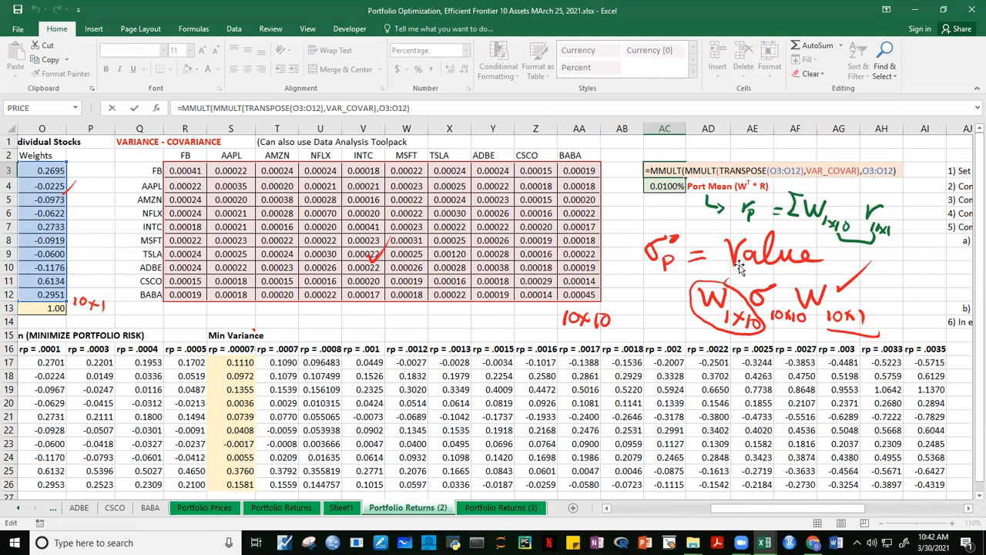
pyautogui.write('SQRT')
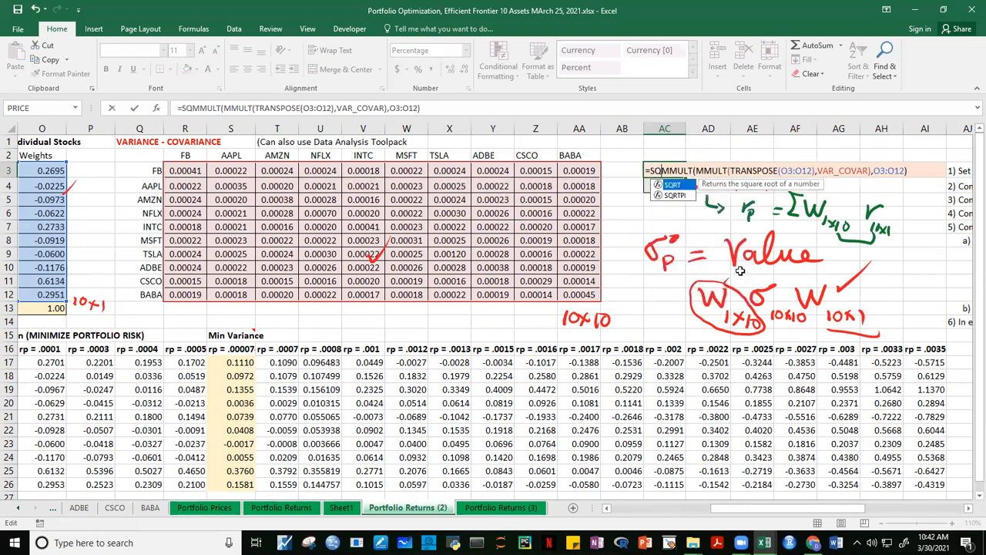
pyautogui.write('(')
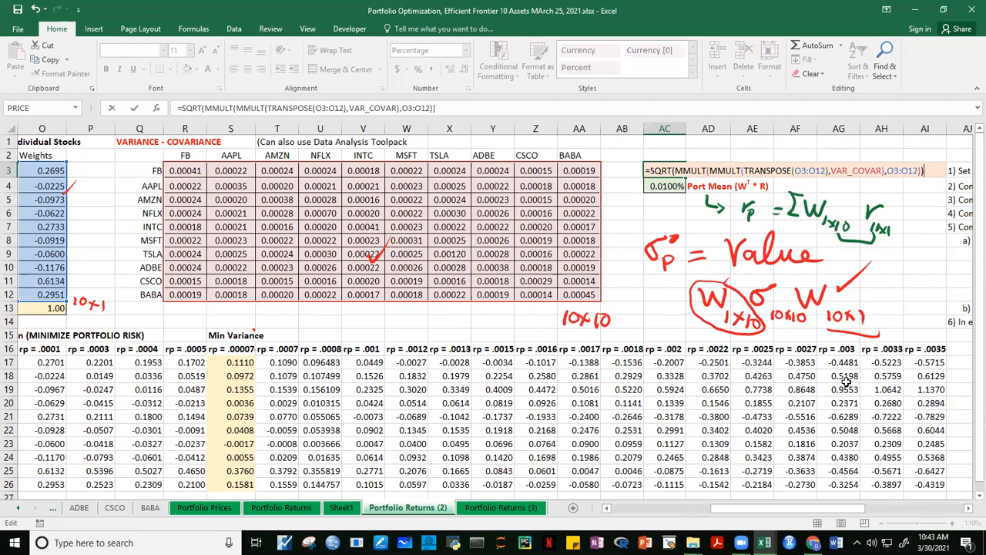
pyautogui.hotkey('ctrl', 'shift', 'Return')
pyautogui.click(727, 238)
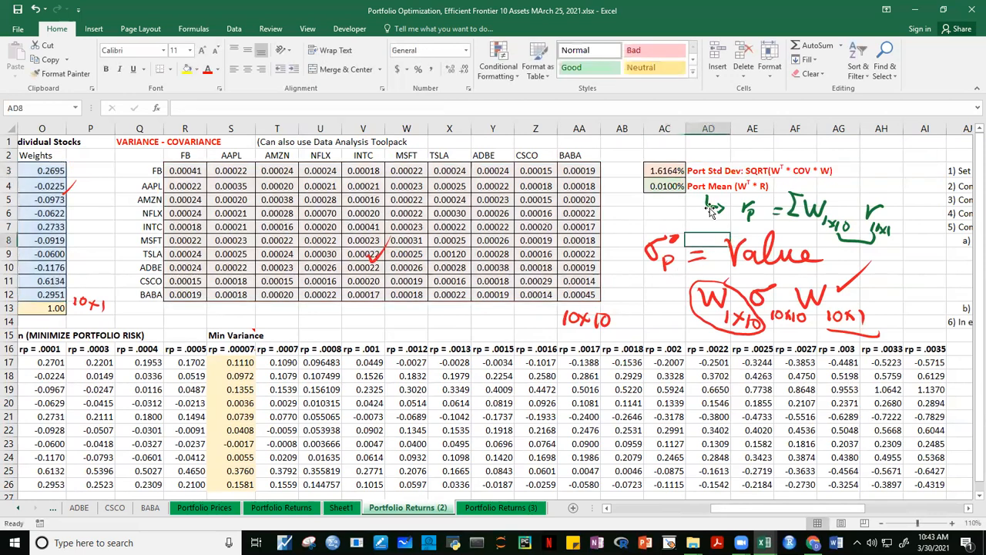
pyautogui.click(663, 173)
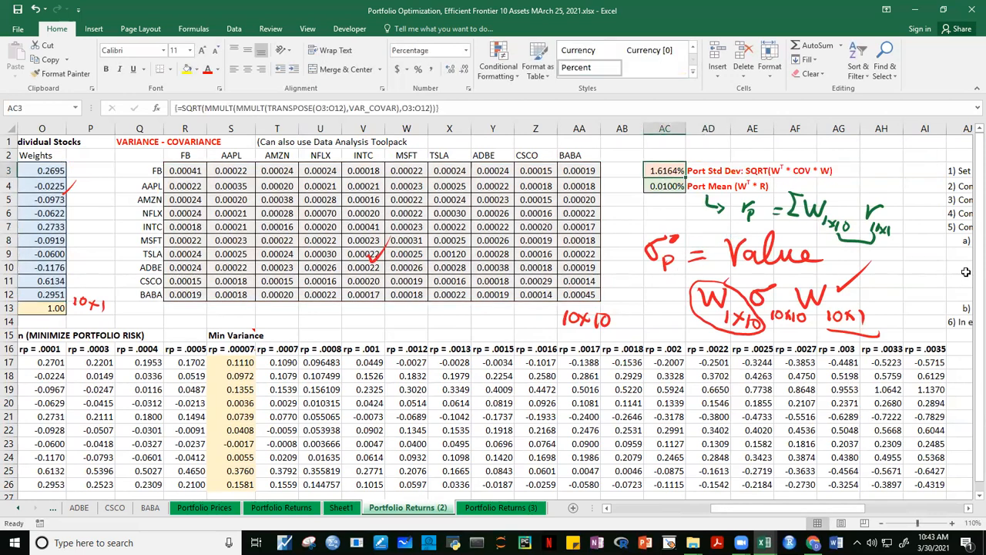
# Step: Wrap the Port Std Dev formula in N33 under "Computed with formula" in SQRT and enter it as an array formula
pyautogui.scroll(-10, 974, 289)
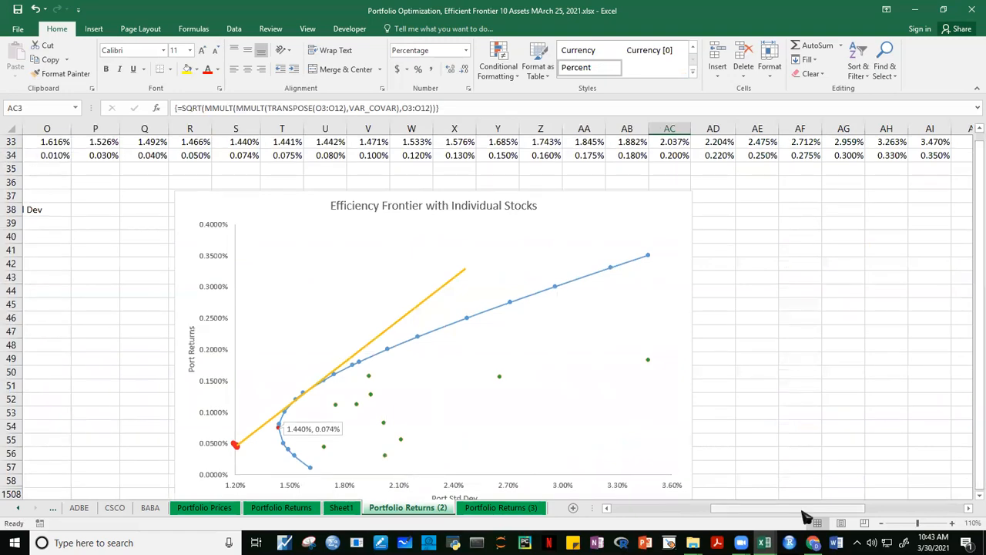
pyautogui.hscroll(-3, 805, 512)
pyautogui.hscroll(-2, 804, 516)
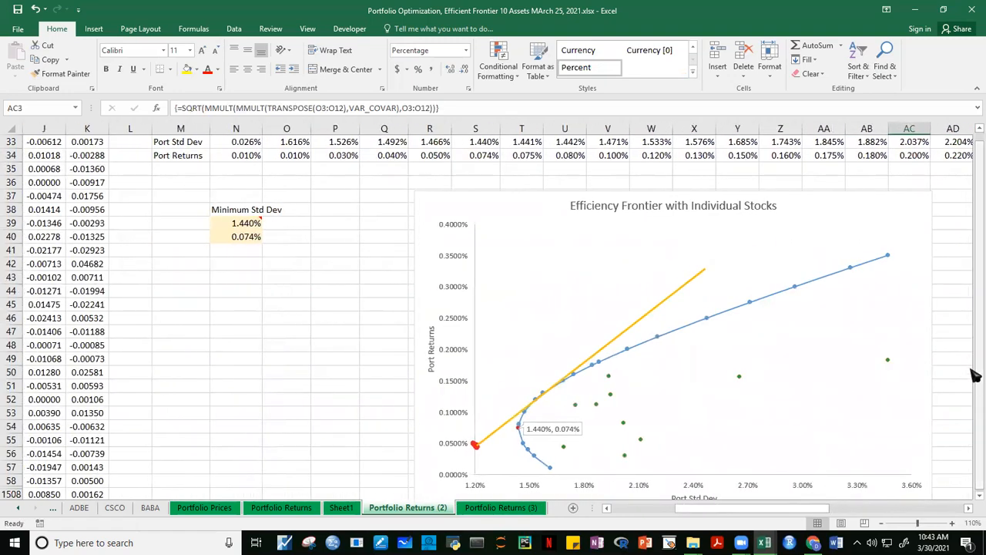
pyautogui.scroll(10, 972, 373)
pyautogui.scroll(1, 974, 373)
pyautogui.scroll(-7, 974, 373)
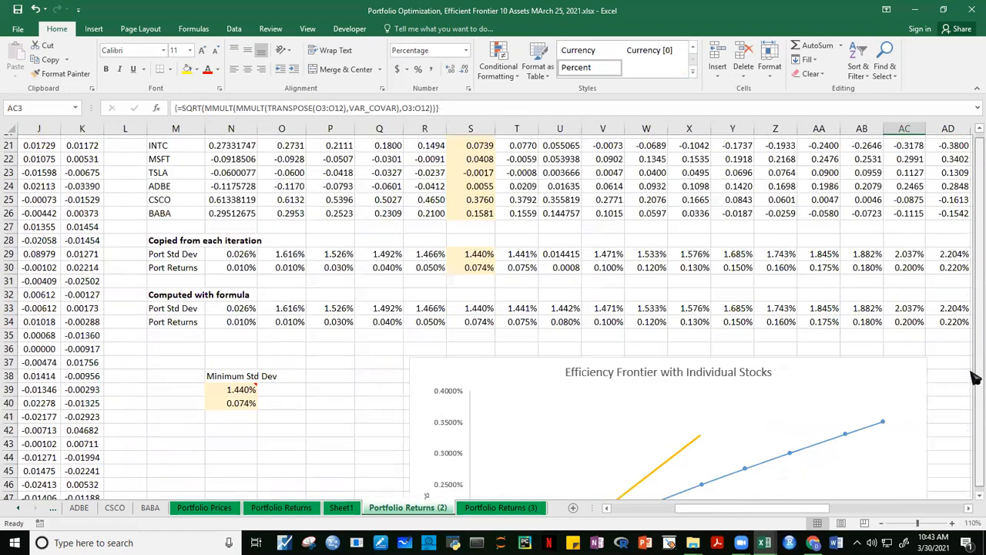
pyautogui.click(245, 306)
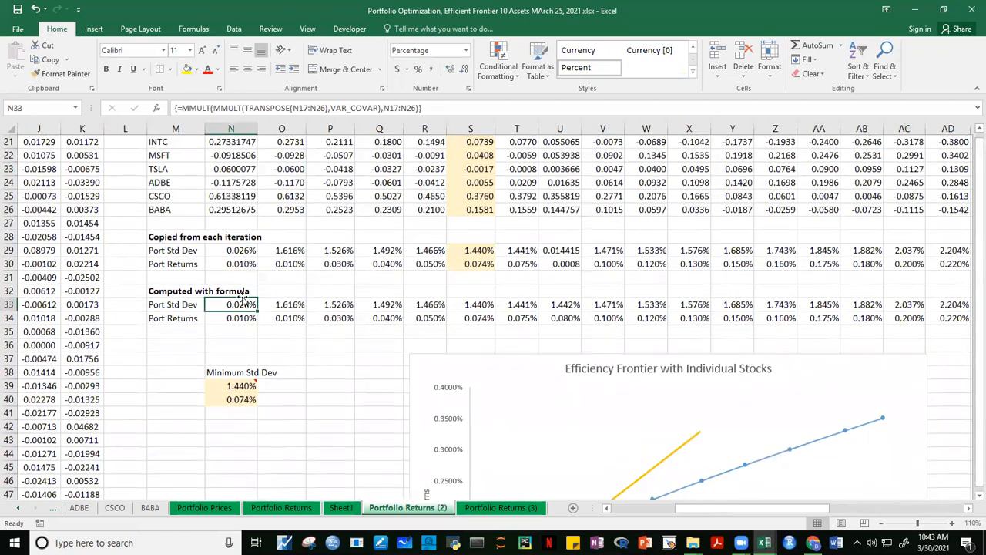
pyautogui.click(184, 109)
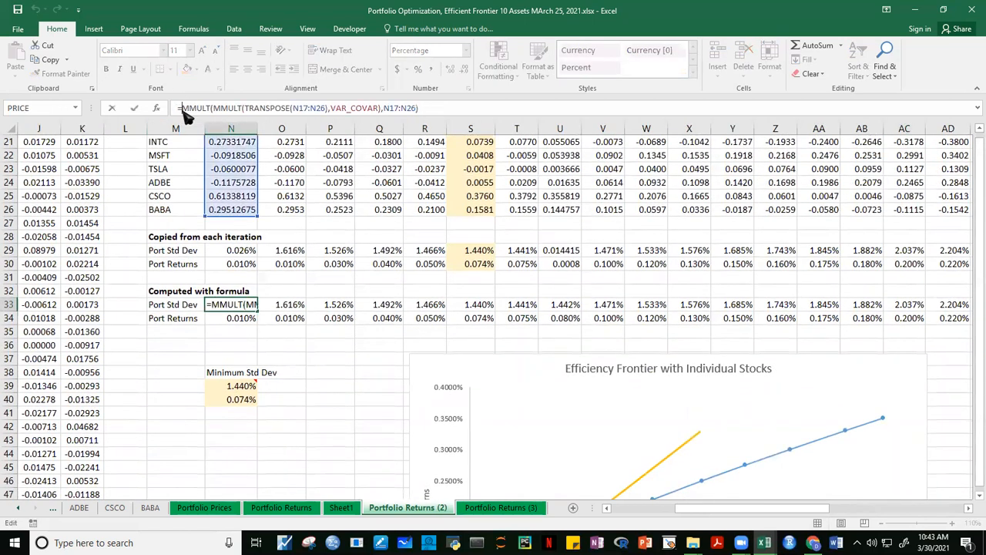
pyautogui.write('SQRT(')
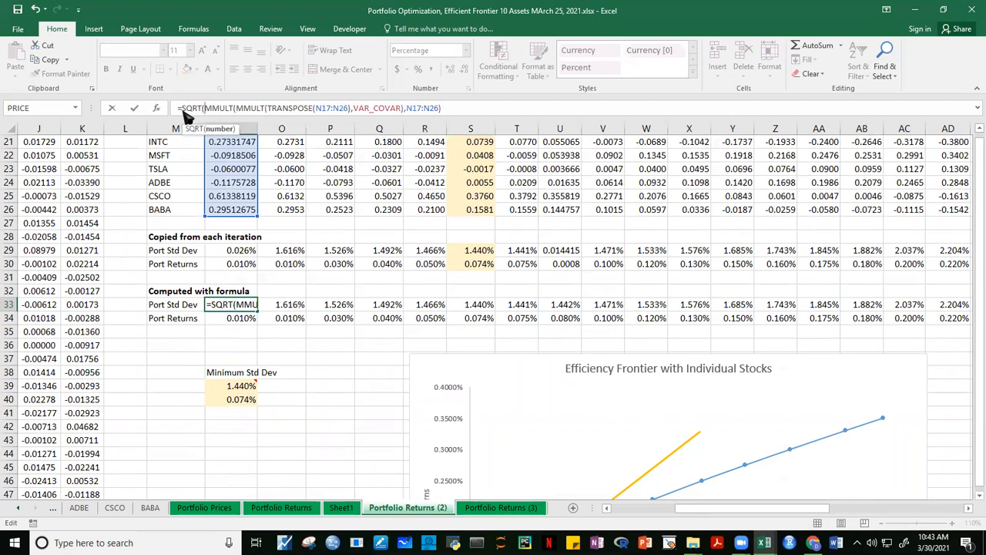
pyautogui.click(439, 109)
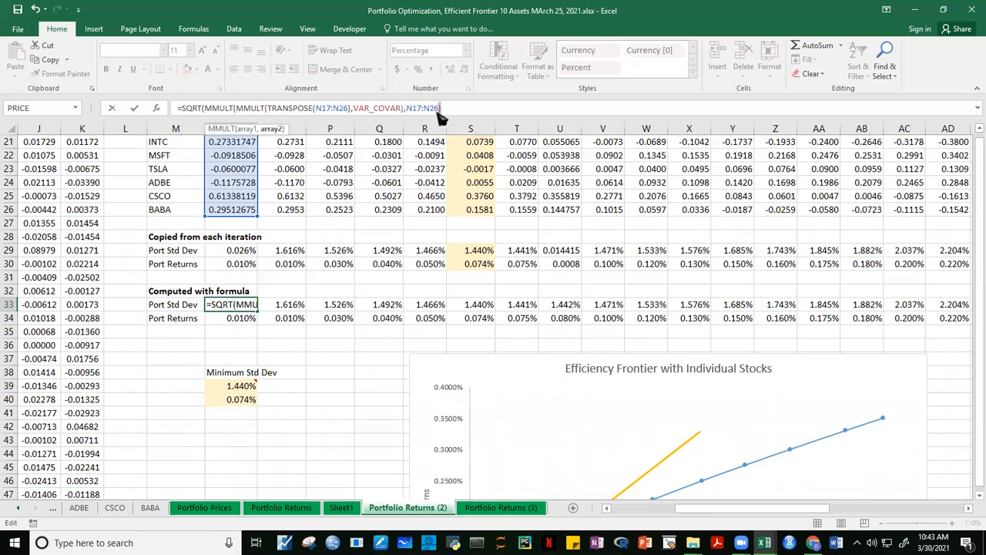
pyautogui.write(')')
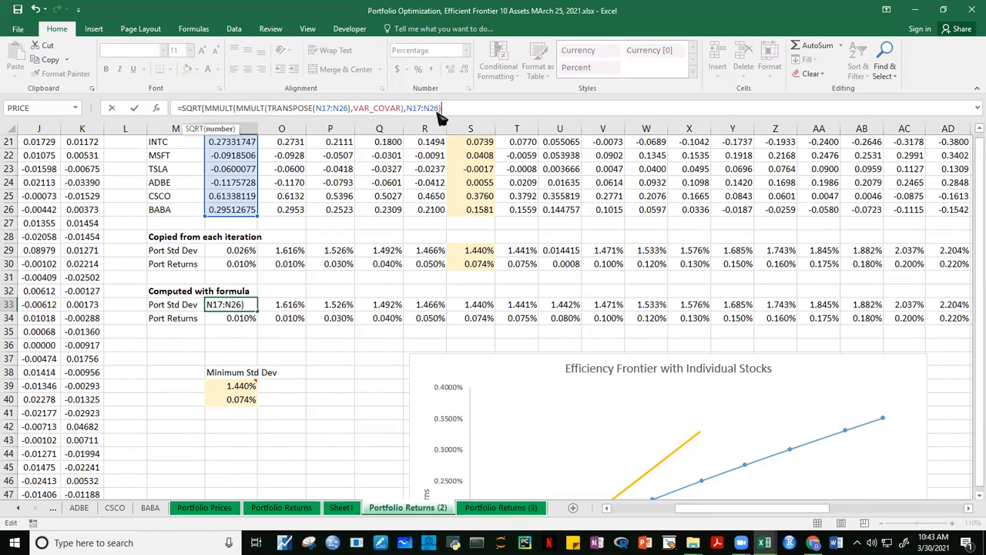
pyautogui.hotkey('ctrl', 'shift', 'Return')
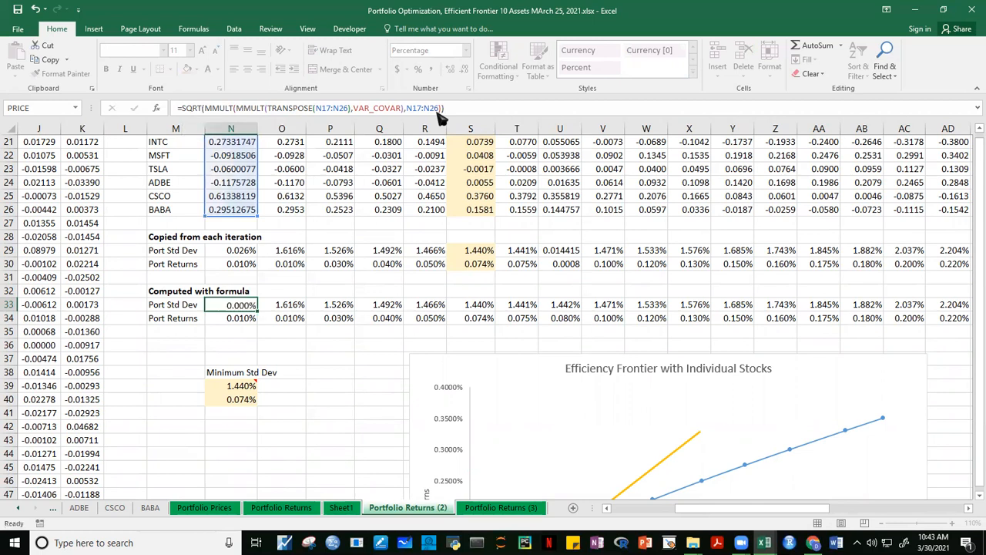
pyautogui.click(344, 383)
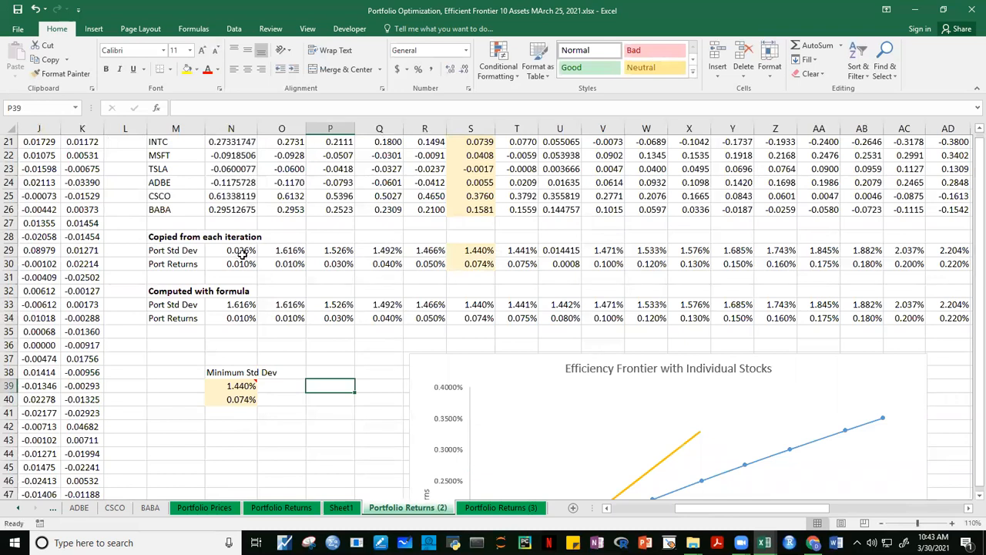
# Step: Copy the portfolio standard deviation and mean in AC3:AC4 and paste them as values into N29:N30 under "Copied from each iteration"
pyautogui.moveTo(976, 328); pyautogui.dragTo(974, 320)
pyautogui.moveTo(901, 171); pyautogui.dragTo(902, 185)
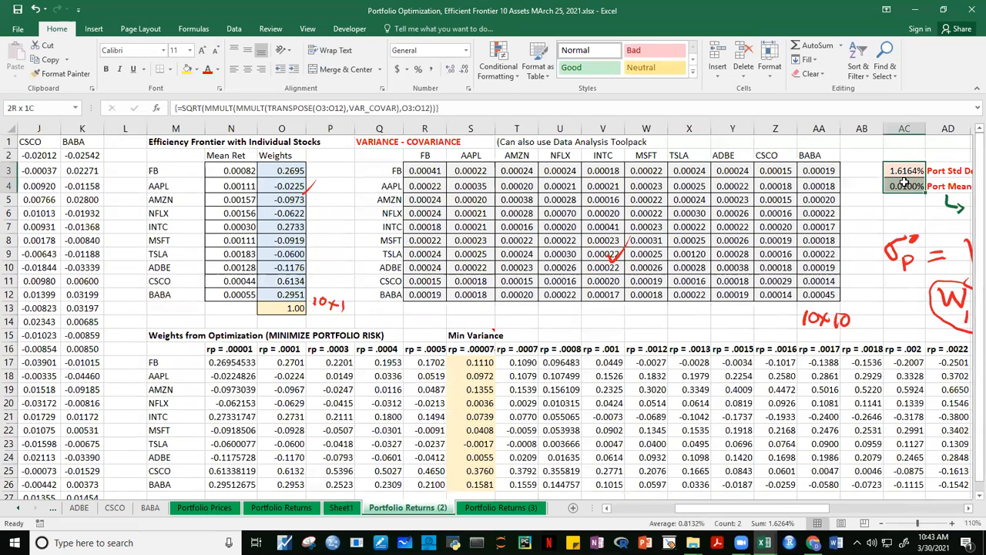
pyautogui.hotkey('ctrl', 'c')
pyautogui.moveTo(972, 288)
pyautogui.mouseDown()
pyautogui.moveTo(973, 299)
pyautogui.moveTo(972, 286)
pyautogui.mouseUp()
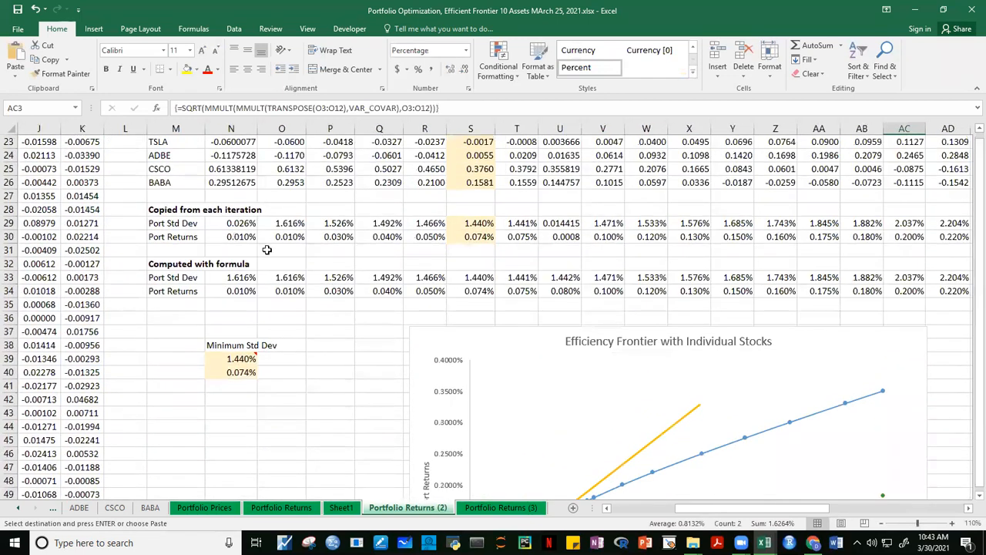
pyautogui.click(249, 223)
pyautogui.rightClick(248, 223)
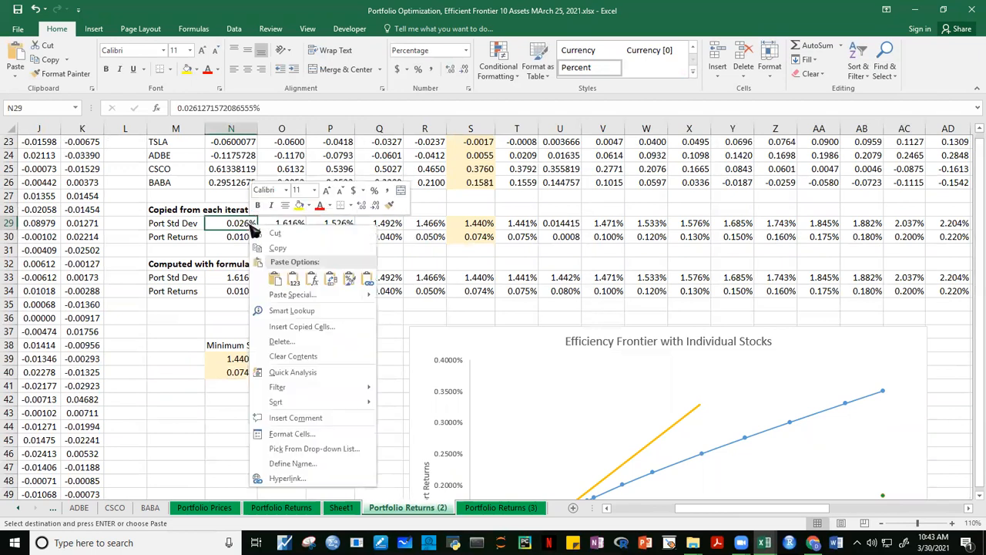
pyautogui.press('Escape')
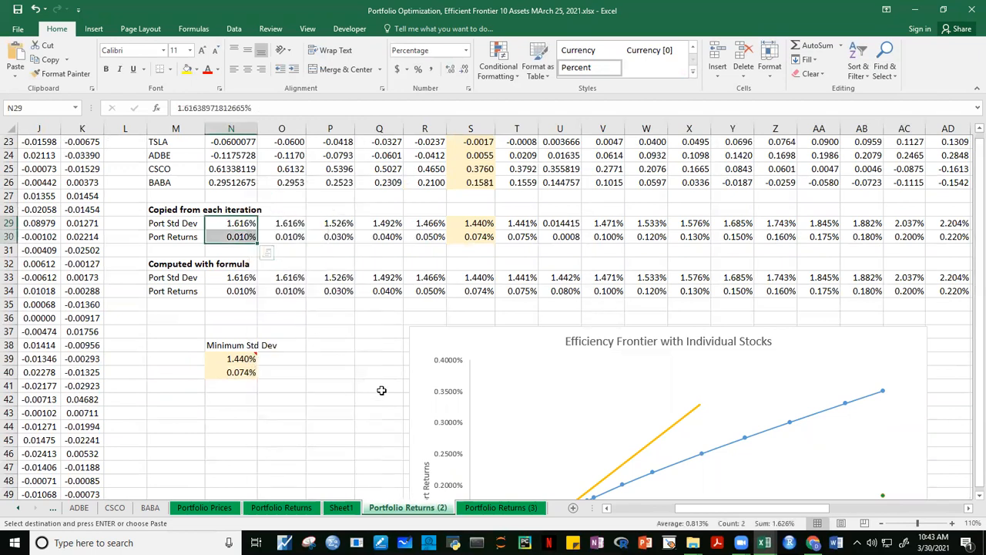
pyautogui.click(380, 390)
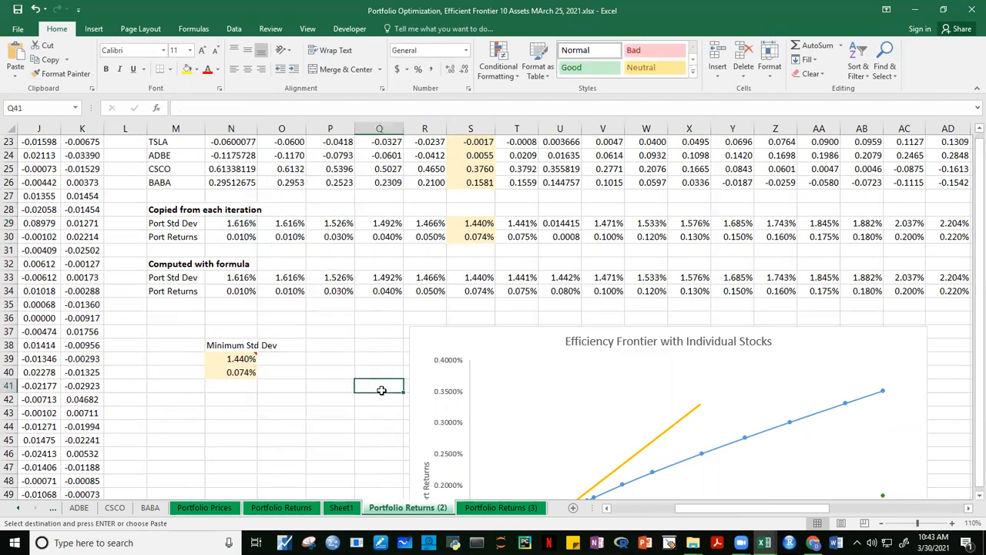
pyautogui.click(365, 357)
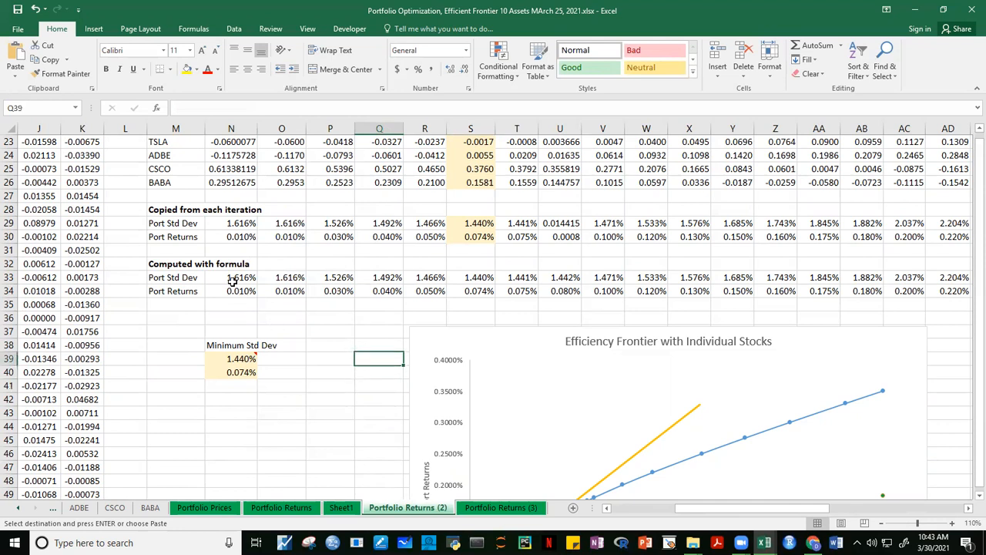
# Step: Enter =MMULT(TRANSPOSE(N17:N26),RETURNS) as an array formula in N34 for the Port Returns under "Computed with formula"
pyautogui.click(231, 291)
pyautogui.write('=')
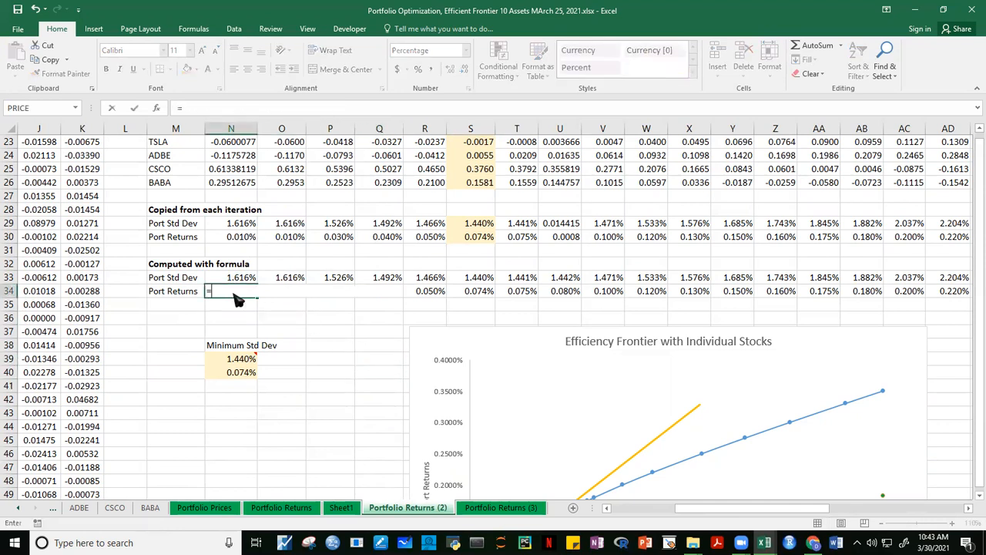
pyautogui.write('MMULT(')
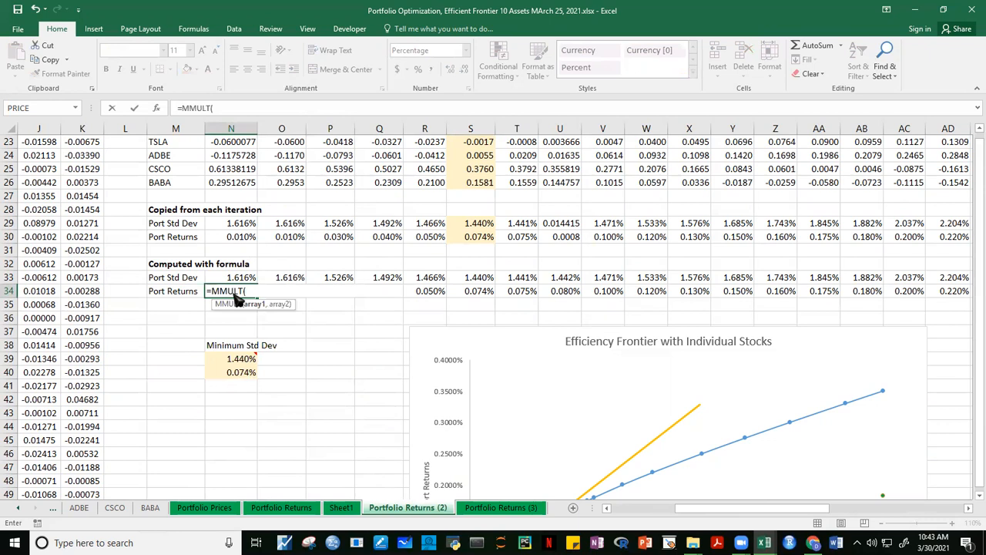
pyautogui.write('TRANSPOSE(')
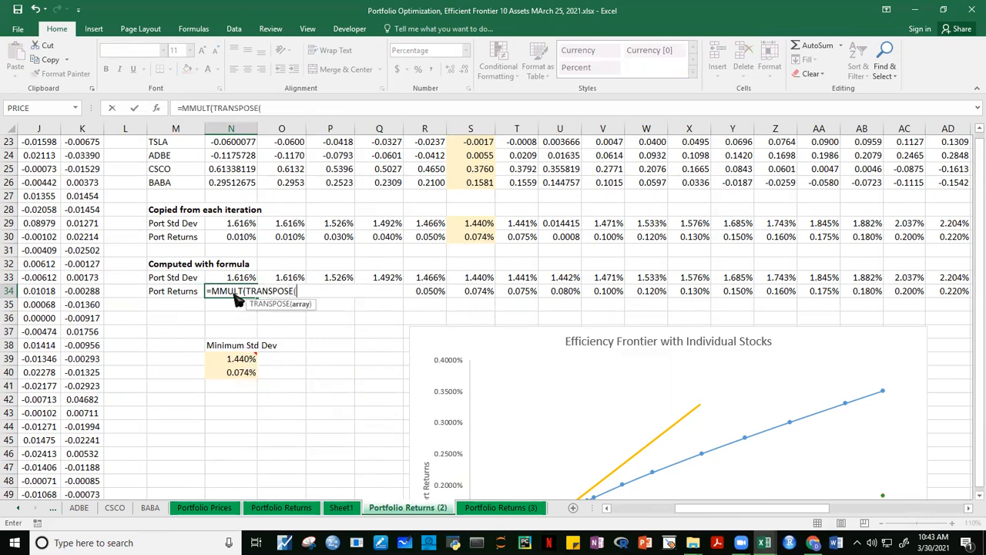
pyautogui.moveTo(219, 177); pyautogui.dragTo(231, 157)
pyautogui.write(')')
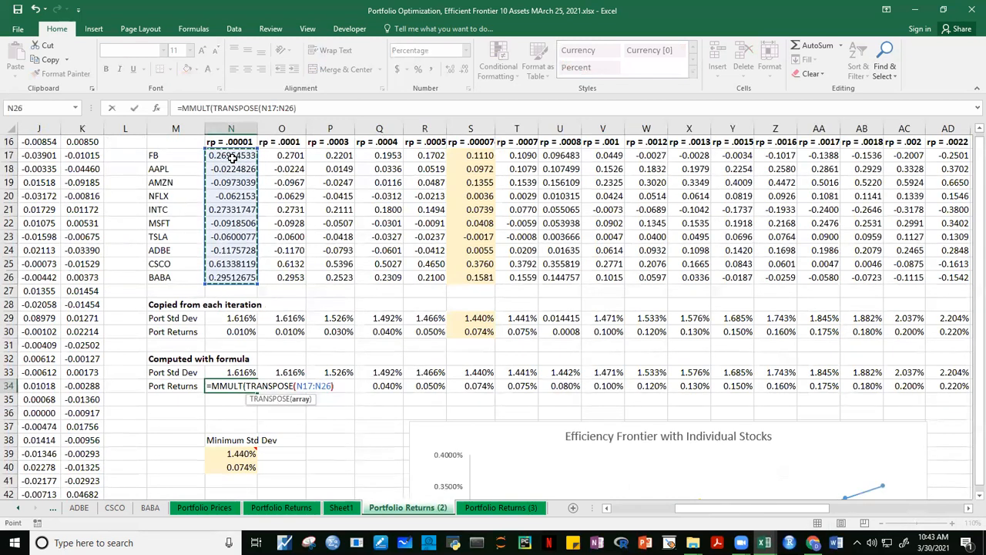
pyautogui.write(',')
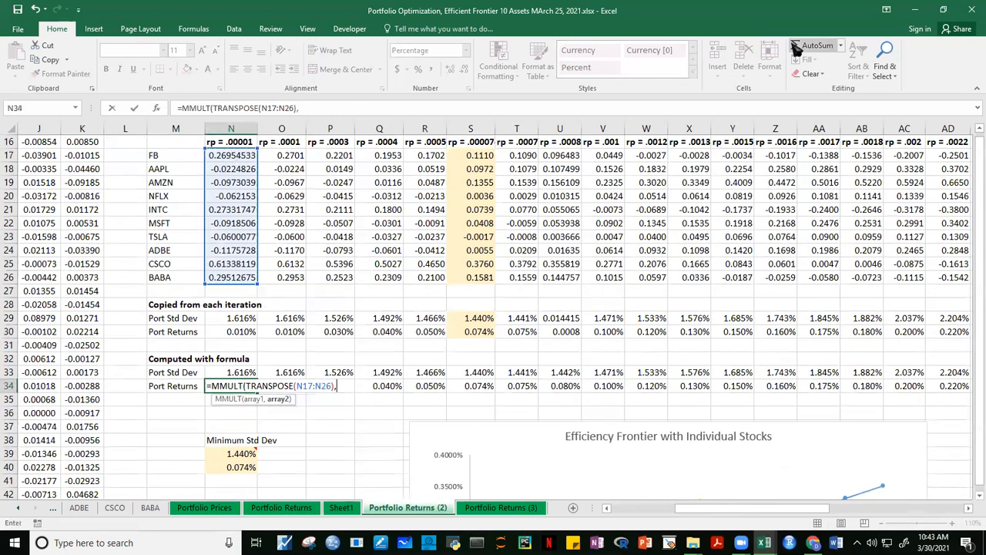
pyautogui.write('RETU')
pyautogui.press('Tab')
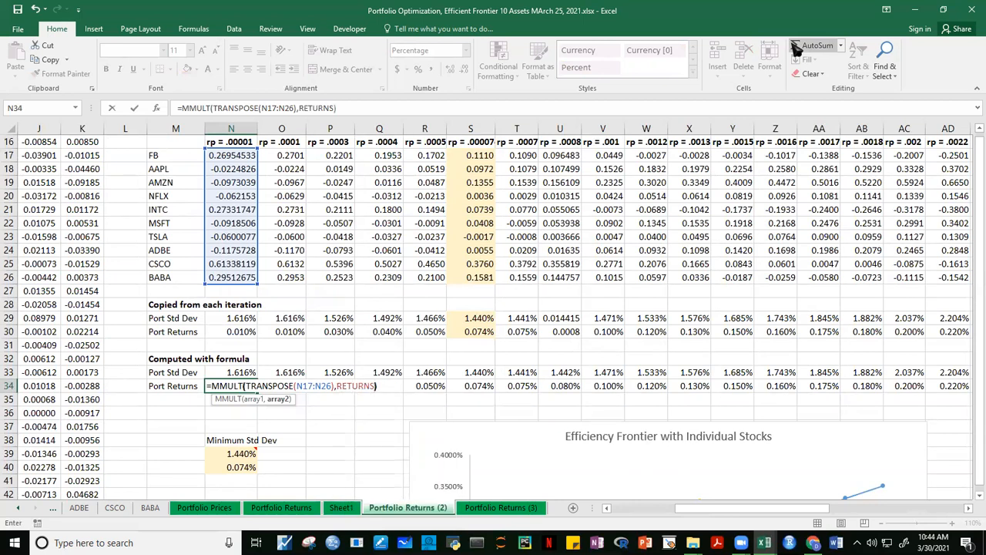
pyautogui.press('Return')
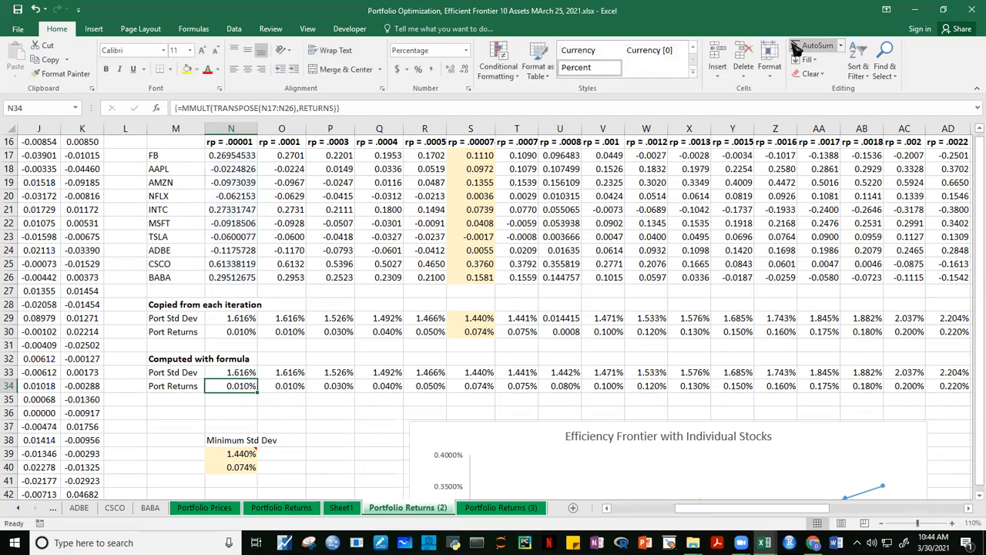
pyautogui.click(339, 428)
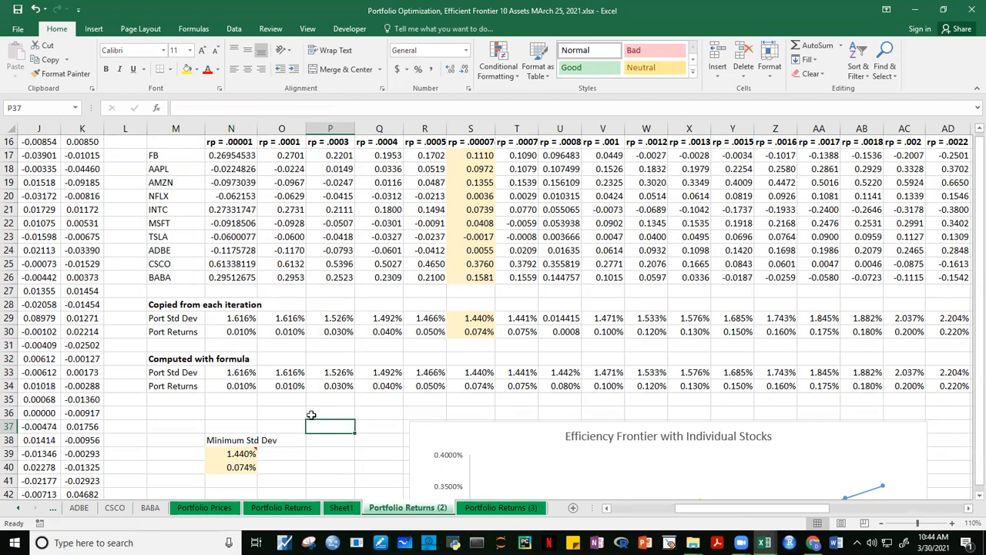
pyautogui.scroll(4, 970, 382)
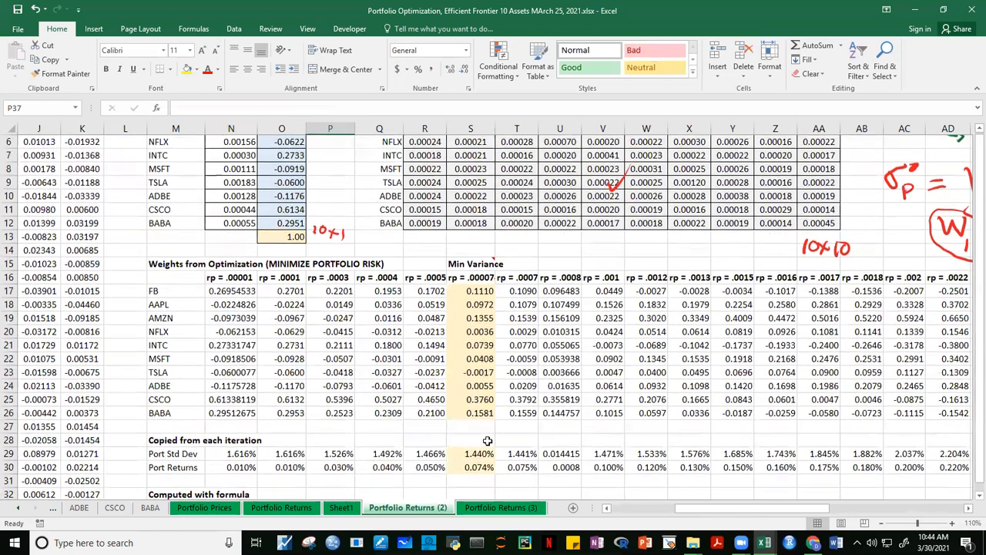
pyautogui.click(289, 453)
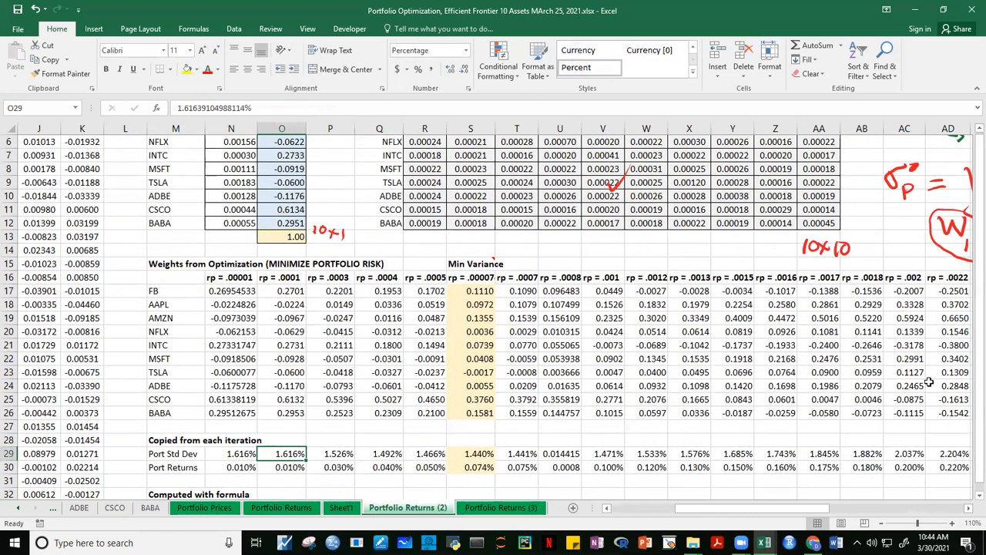
# Step: Inspect the array formula for Port Std Dev in O33 and compare the "Copied from each iteration" and "Computed with formula" rows
pyautogui.moveTo(976, 396); pyautogui.dragTo(976, 403)
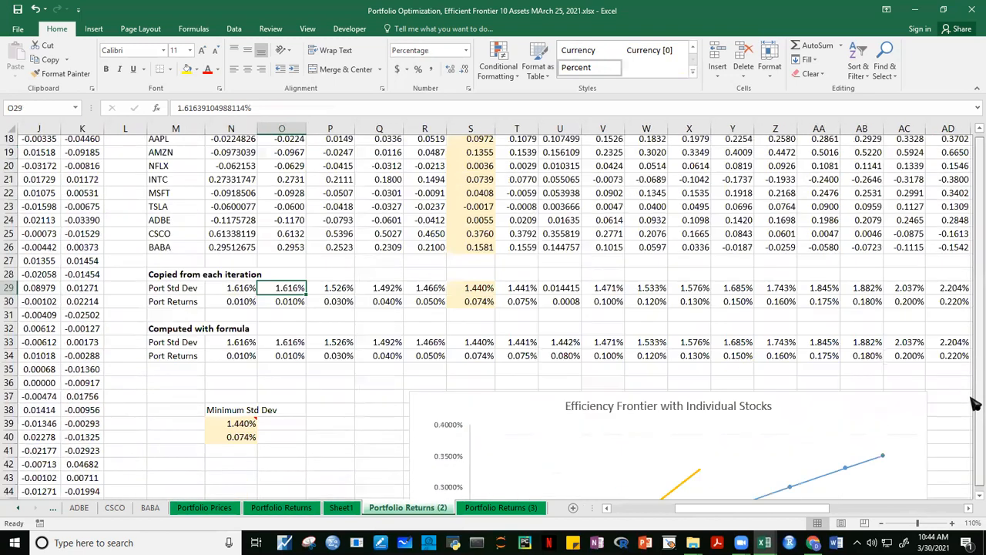
pyautogui.click(288, 345)
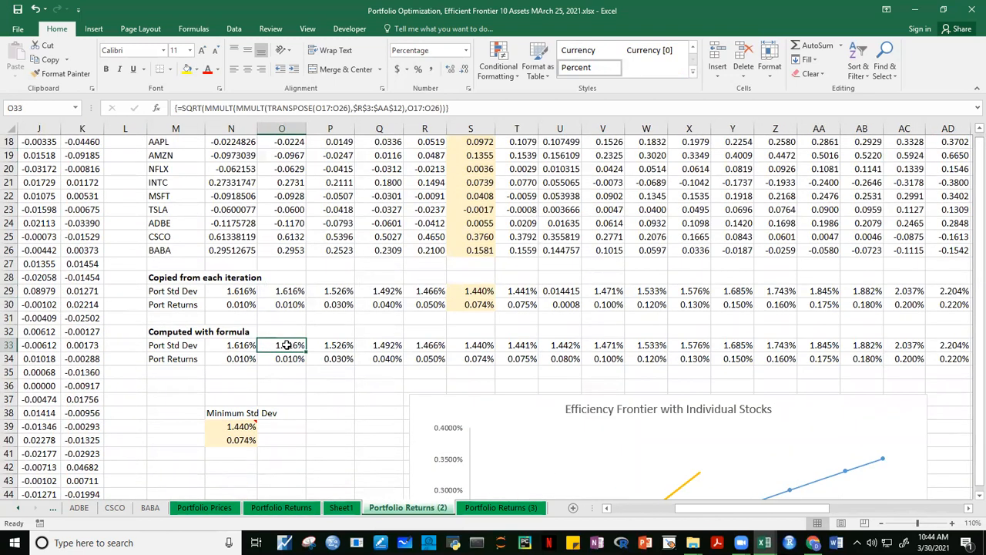
pyautogui.click(338, 404)
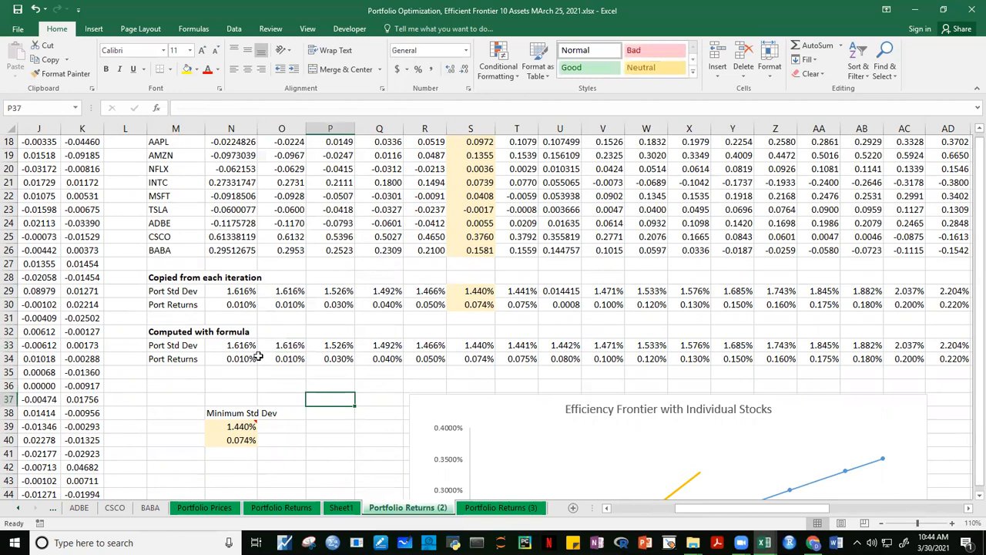
pyautogui.scroll(6, 975, 385)
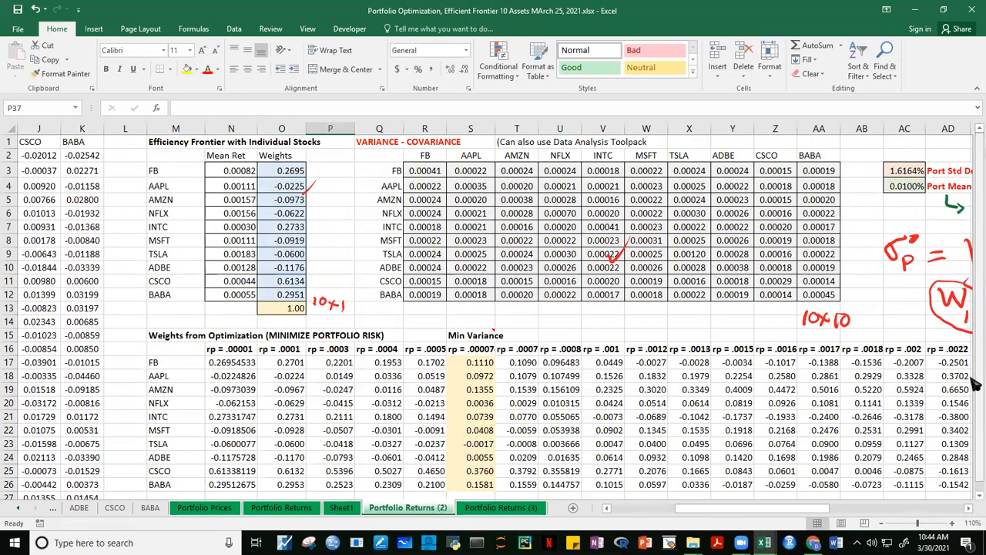
# Step: Review the target-return headings in N16:AI16, from rp = .00001 to rp = .0035, above the optimized weights
pyautogui.click(298, 359)
pyautogui.click(348, 351)
pyautogui.click(381, 348)
pyautogui.click(428, 351)
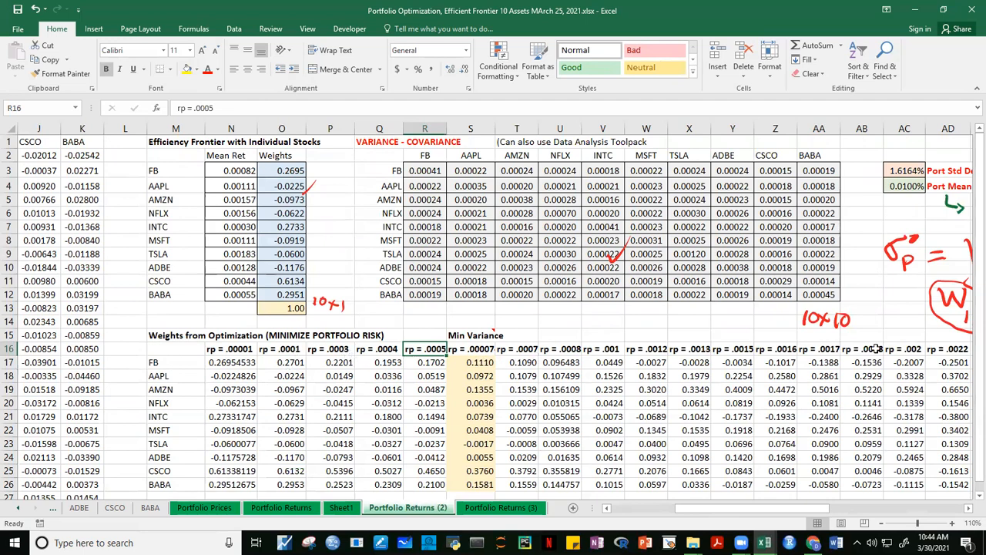
pyautogui.hscroll(6, 849, 445)
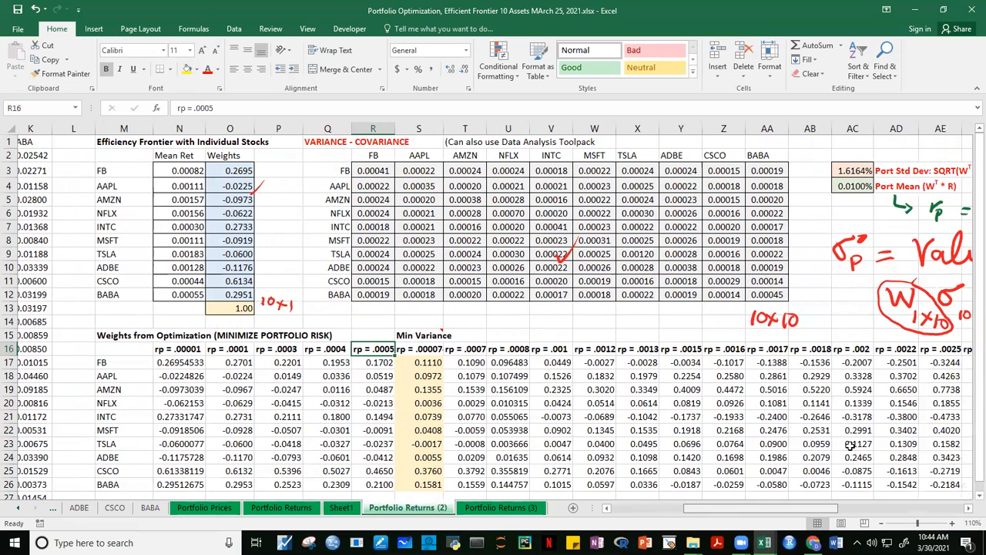
pyautogui.hscroll(4, 850, 445)
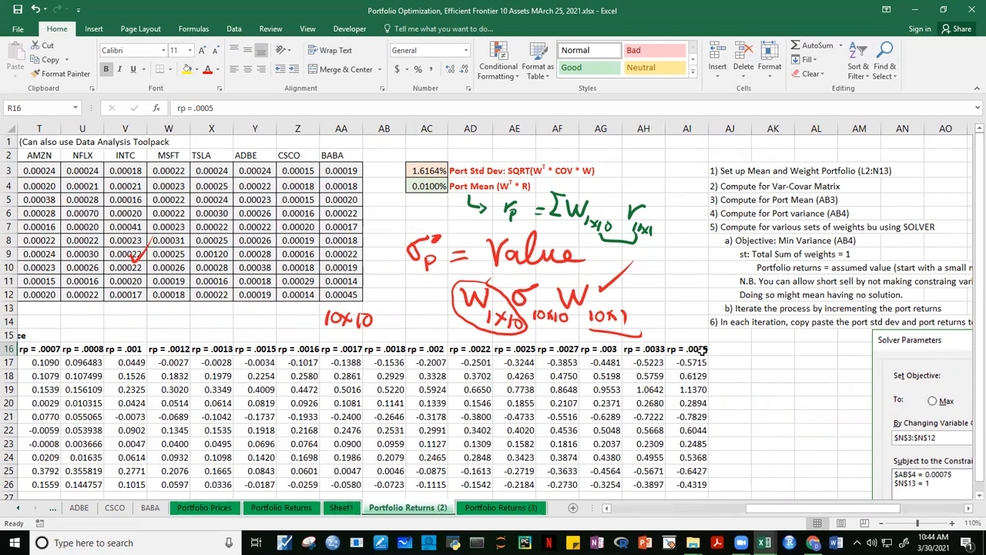
pyautogui.hscroll(-5, 816, 512)
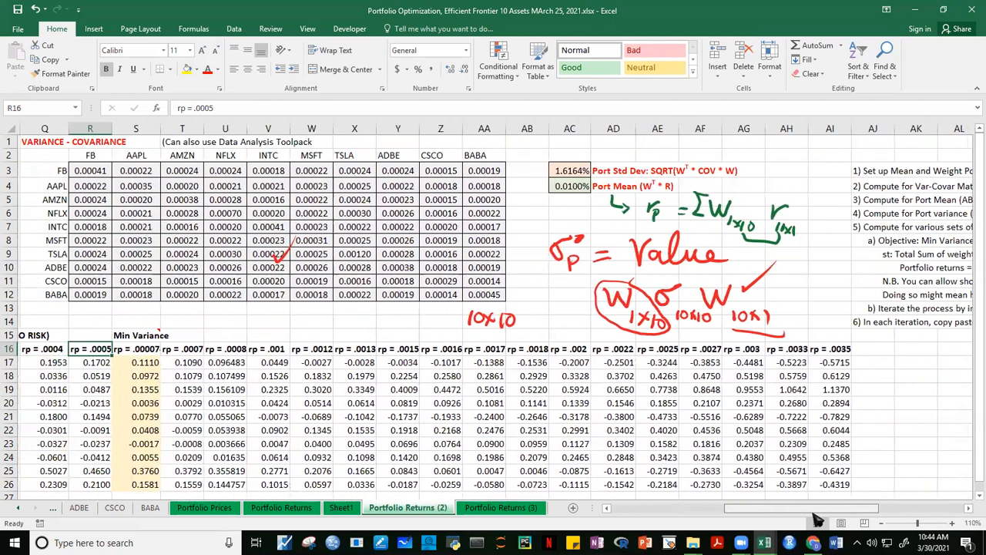
pyautogui.hscroll(-4, 803, 521)
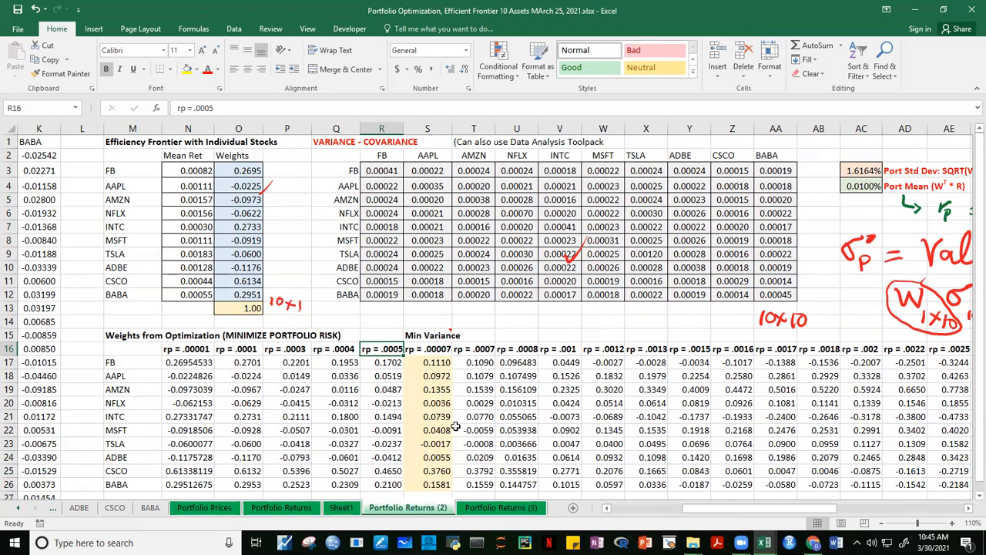
pyautogui.hscroll(1, 828, 515)
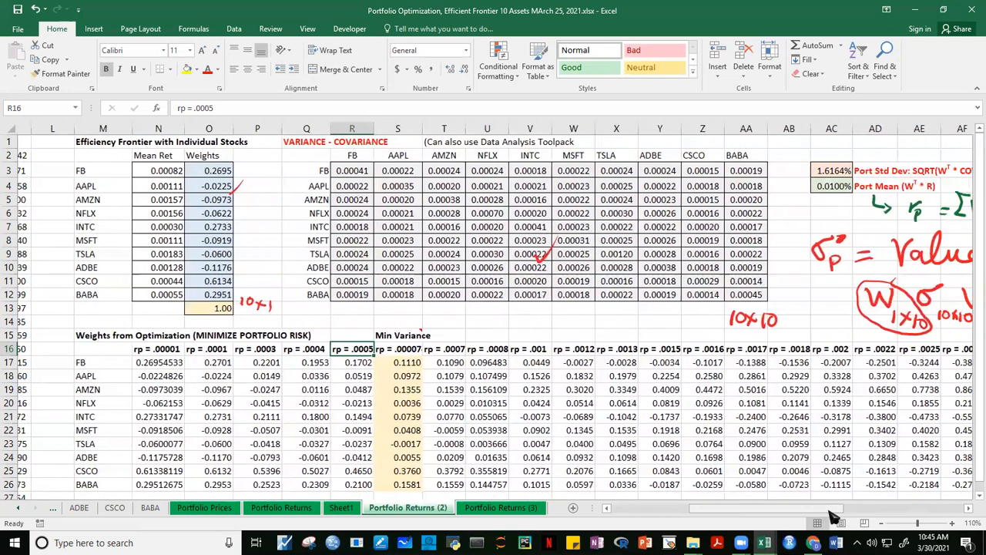
pyautogui.hscroll(1, 143, 366)
pyautogui.moveTo(143, 350); pyautogui.dragTo(827, 352)
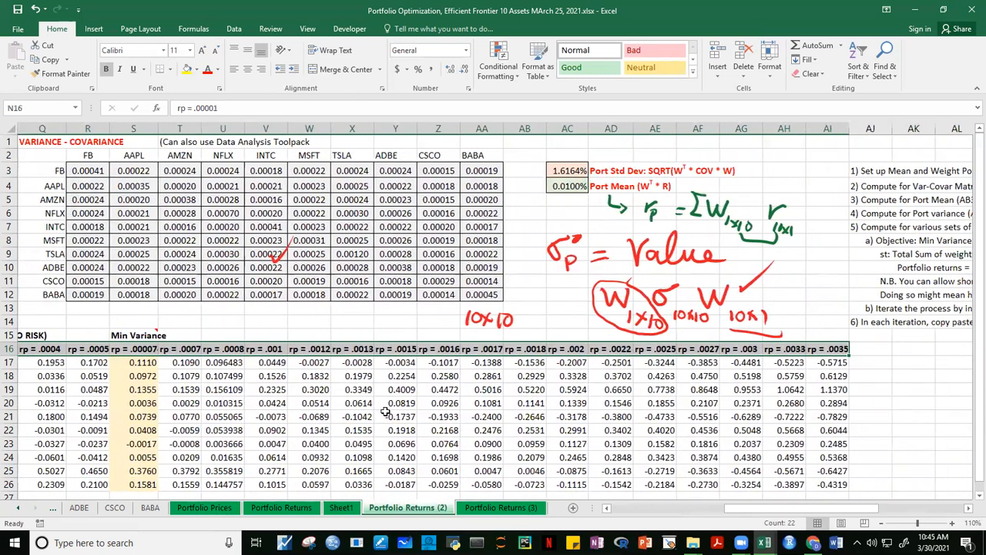
# Step: Examine the weights together with the copied and computed Port Std Dev and Port Returns rows across all target returns
pyautogui.click(974, 366)
pyautogui.scroll(7, 214, 294)
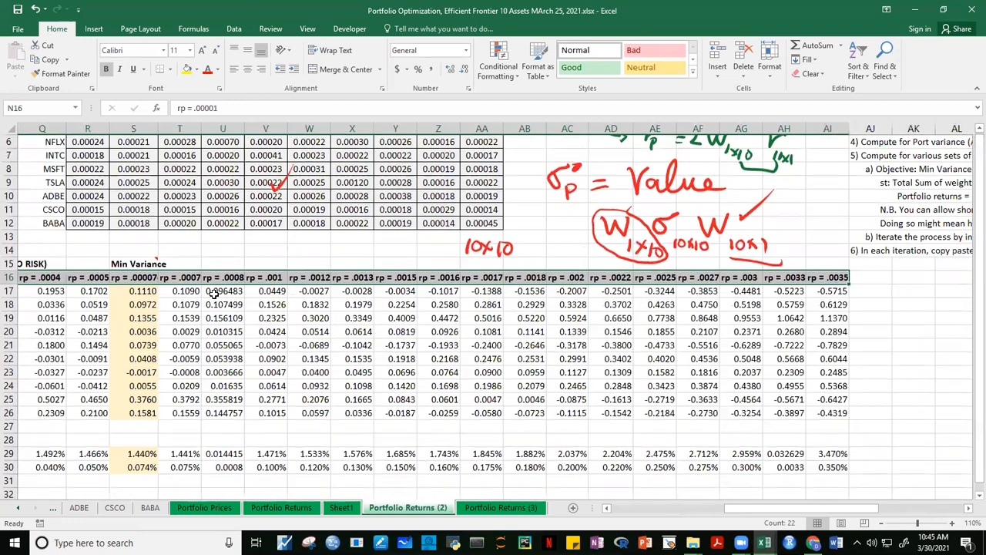
pyautogui.hotkey('ctrl', 'v')
pyautogui.scroll(-4, 963, 304)
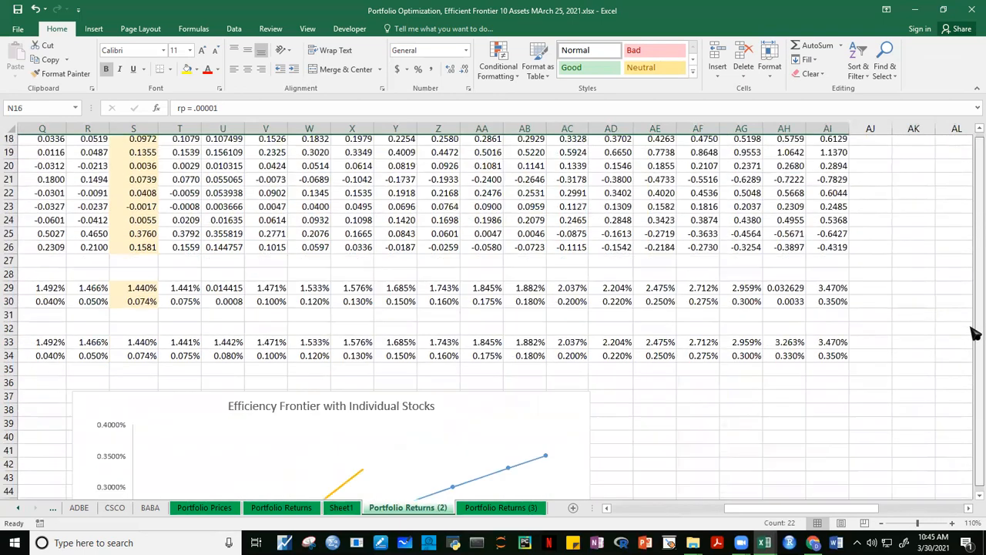
pyautogui.scroll(6, 972, 308)
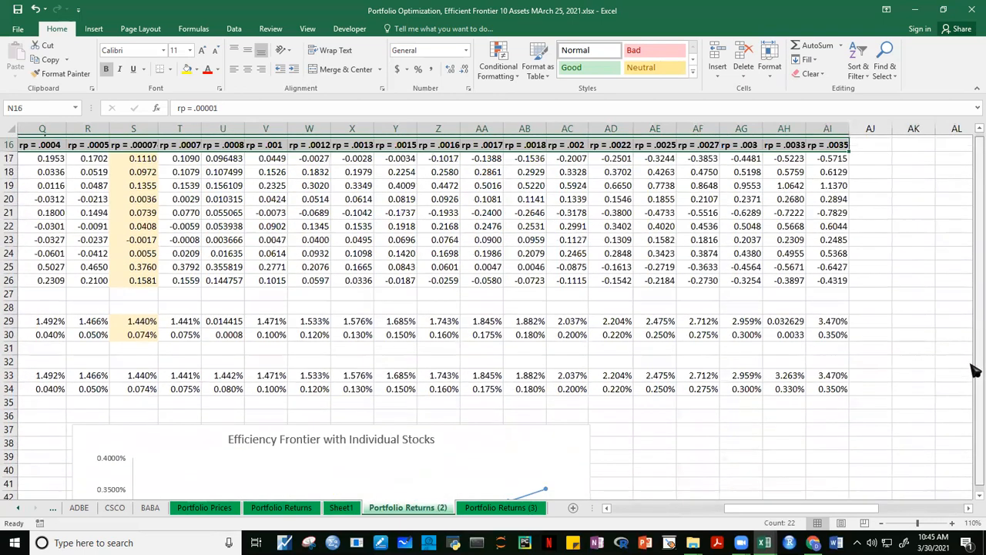
pyautogui.scroll(-7, 946, 429)
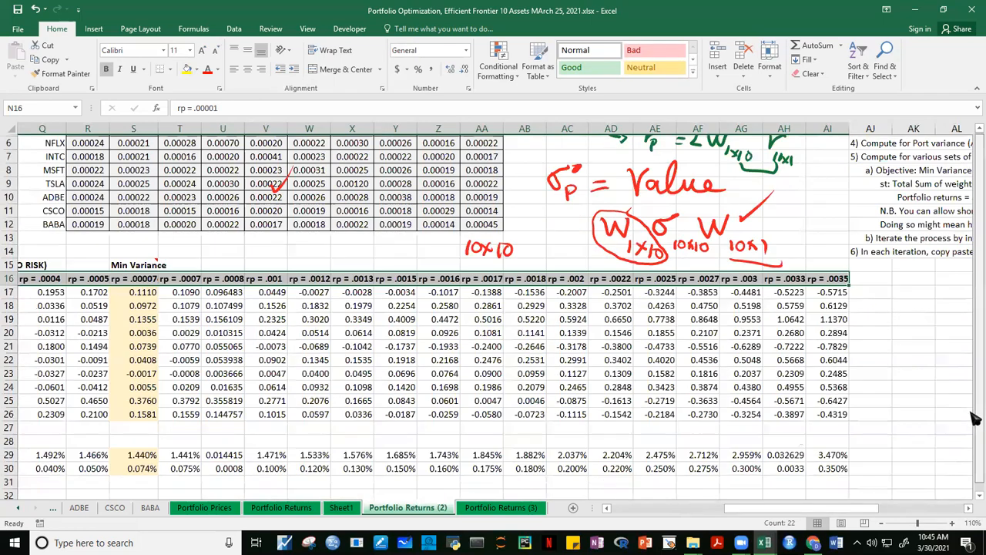
pyautogui.hscroll(-5, 945, 429)
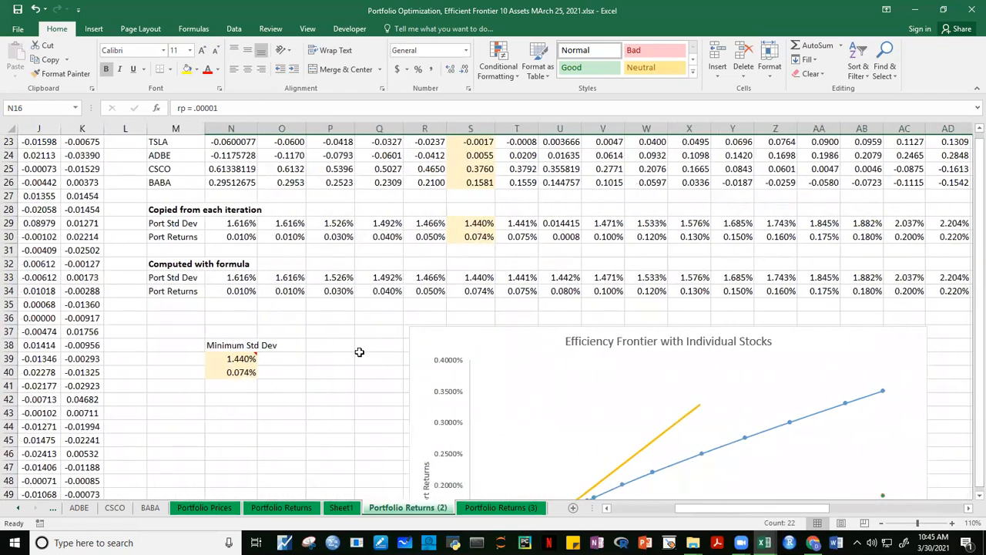
# Step: Insert a scatter chart with smooth lines and markers from the copied Port Std Dev and Port Returns in M29:AI30
pyautogui.click(359, 348)
pyautogui.moveTo(187, 225); pyautogui.dragTo(874, 240)
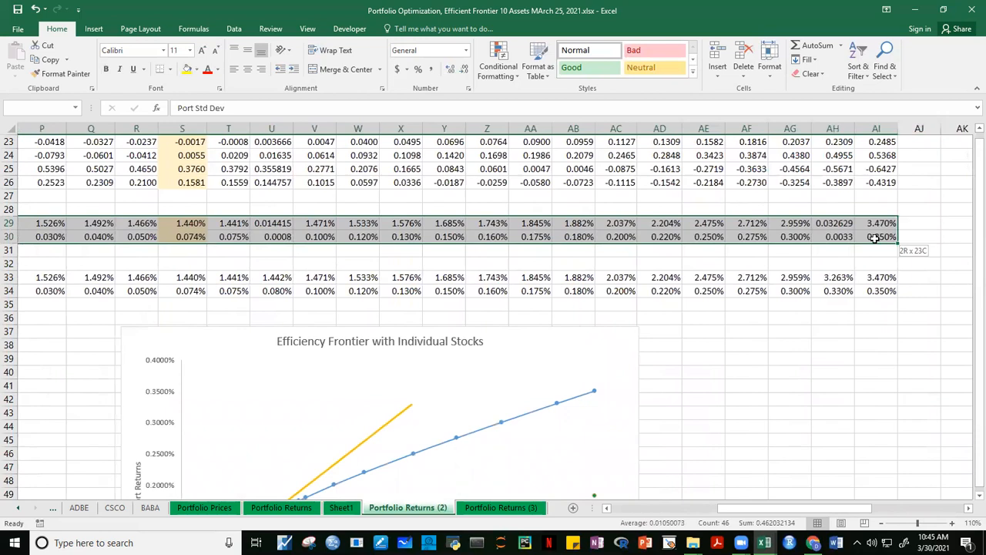
pyautogui.click(93, 31)
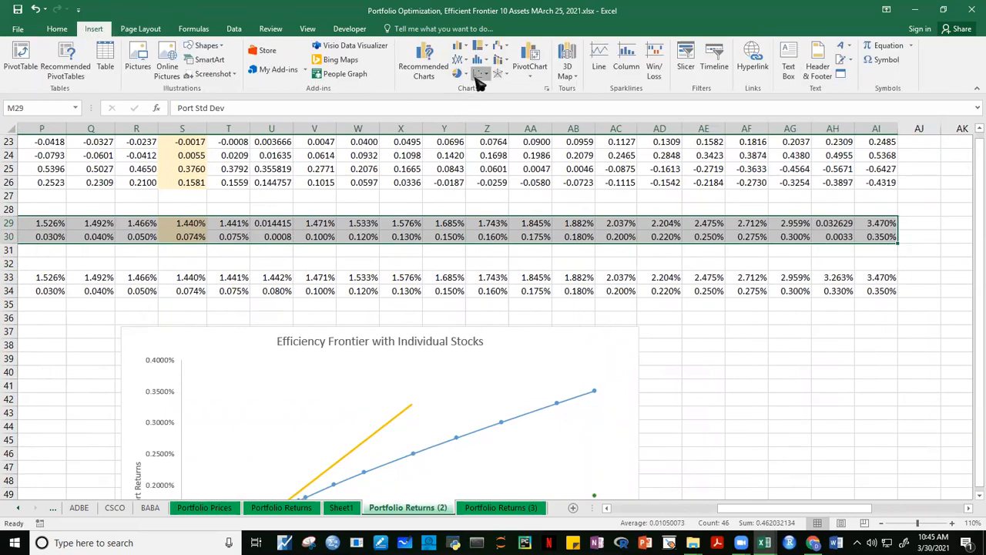
pyautogui.click(479, 74)
pyautogui.click(531, 116)
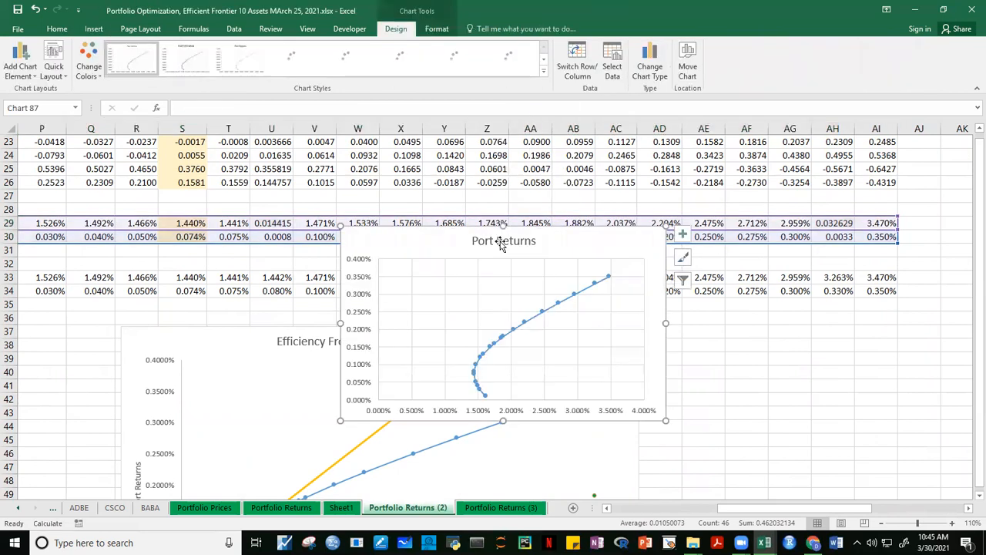
# Step: Move the new Port Returns chart beside the Efficiency Frontier with Individual Stocks chart, enlarge it and remove its gridlines
pyautogui.moveTo(528, 227); pyautogui.dragTo(834, 285)
pyautogui.hscroll(2, 834, 296)
pyautogui.hscroll(3, 832, 297)
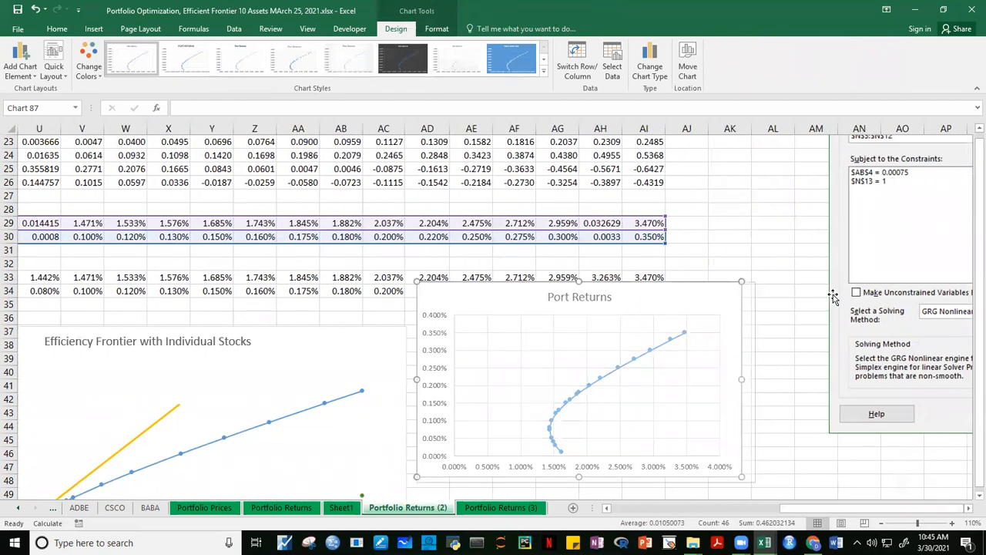
pyautogui.scroll(-4, 833, 294)
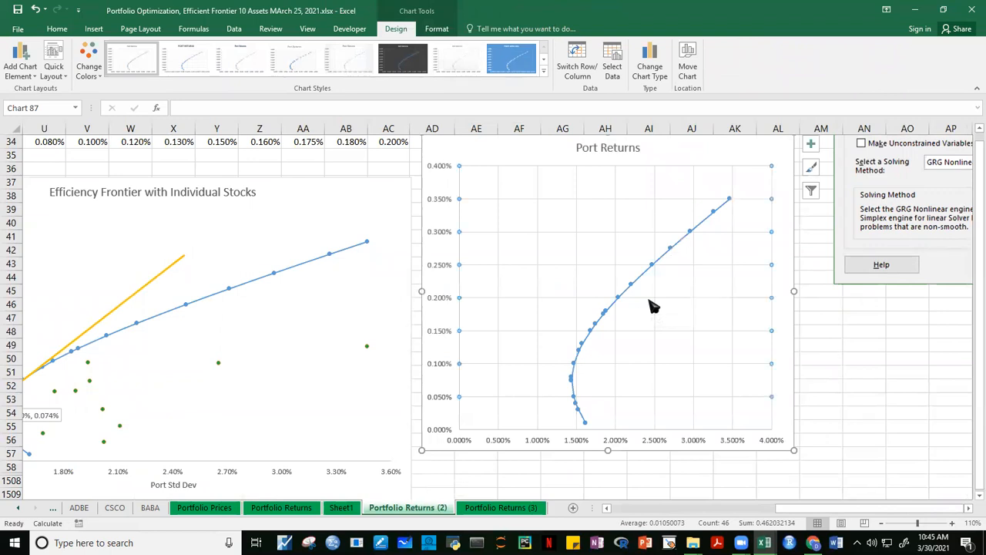
pyautogui.click(498, 413)
pyautogui.press('Delete')
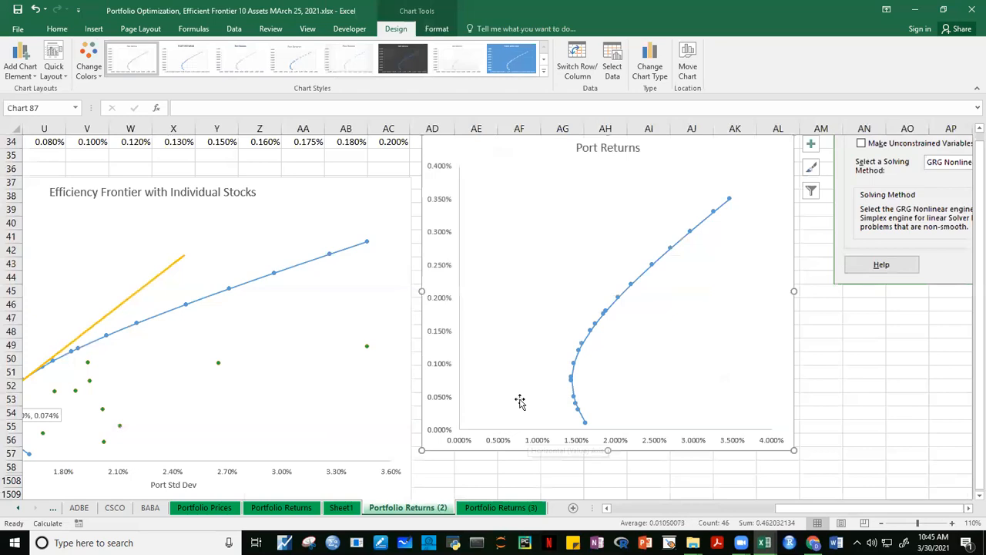
# Step: Compare the new chart's curve with its source rows and with the Efficiency Frontier with Individual Stocks chart
pyautogui.moveTo(976, 345); pyautogui.dragTo(976, 354)
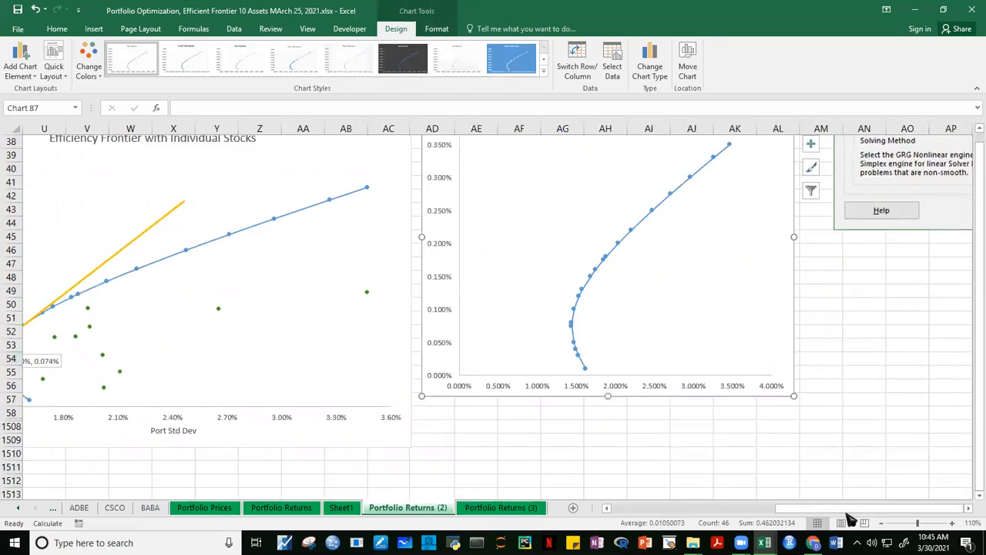
pyautogui.moveTo(822, 511); pyautogui.dragTo(814, 511)
pyautogui.moveTo(976, 311); pyautogui.dragTo(975, 307)
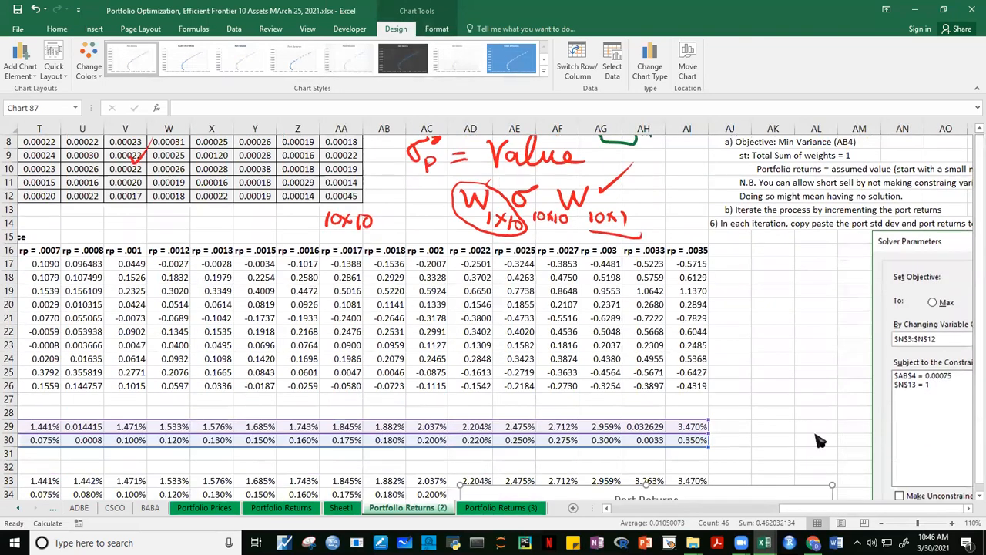
pyautogui.moveTo(816, 511); pyautogui.dragTo(774, 521)
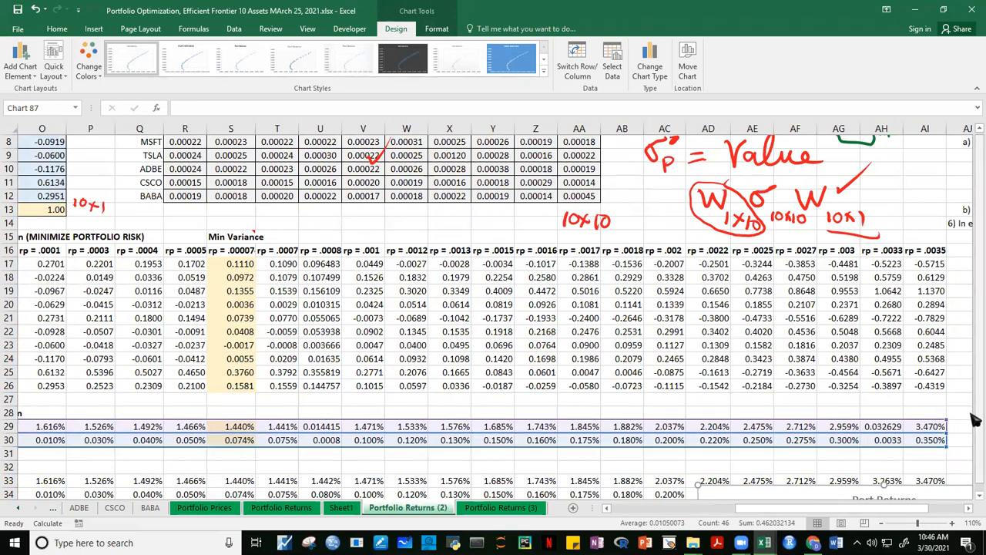
pyautogui.scroll(-5, 974, 422)
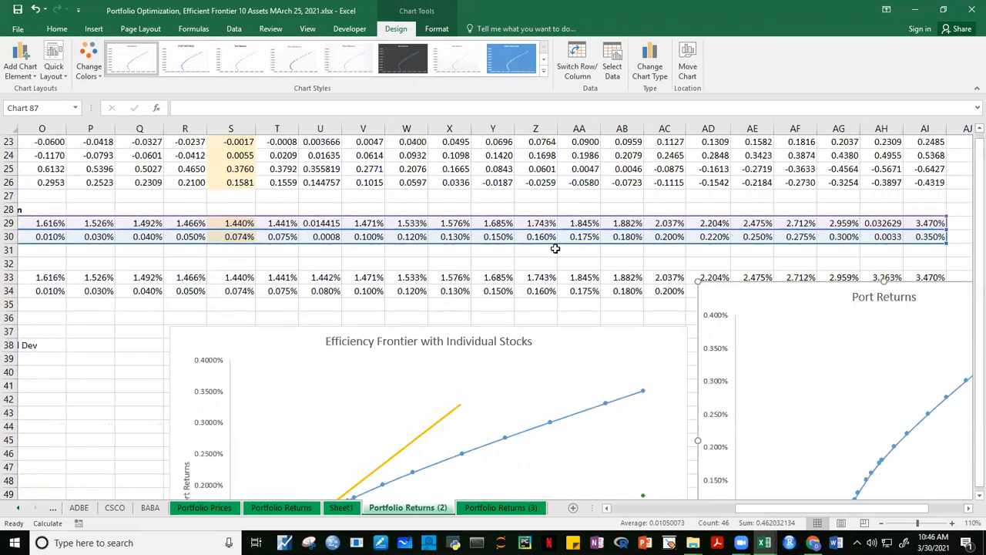
pyautogui.moveTo(977, 293); pyautogui.dragTo(976, 309)
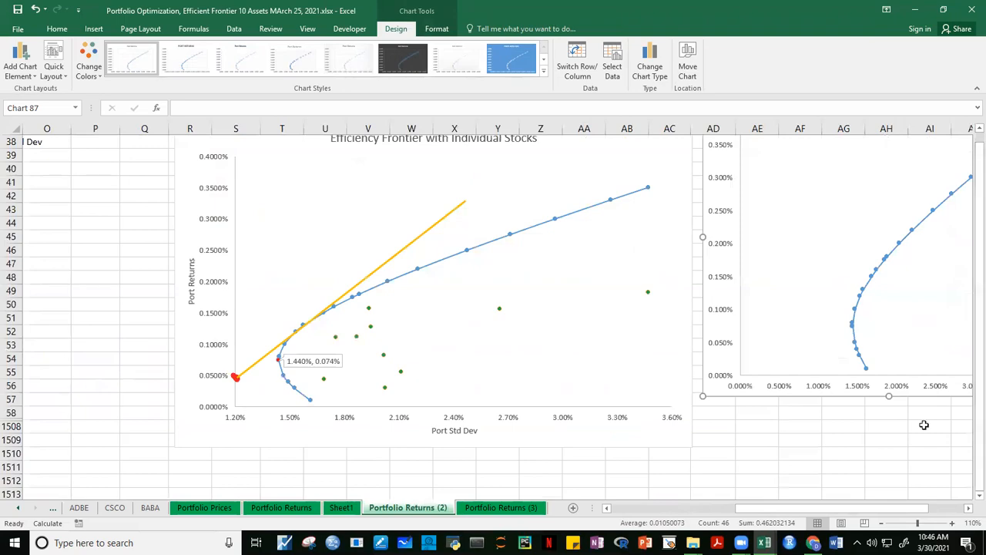
pyautogui.hscroll(-5, 924, 424)
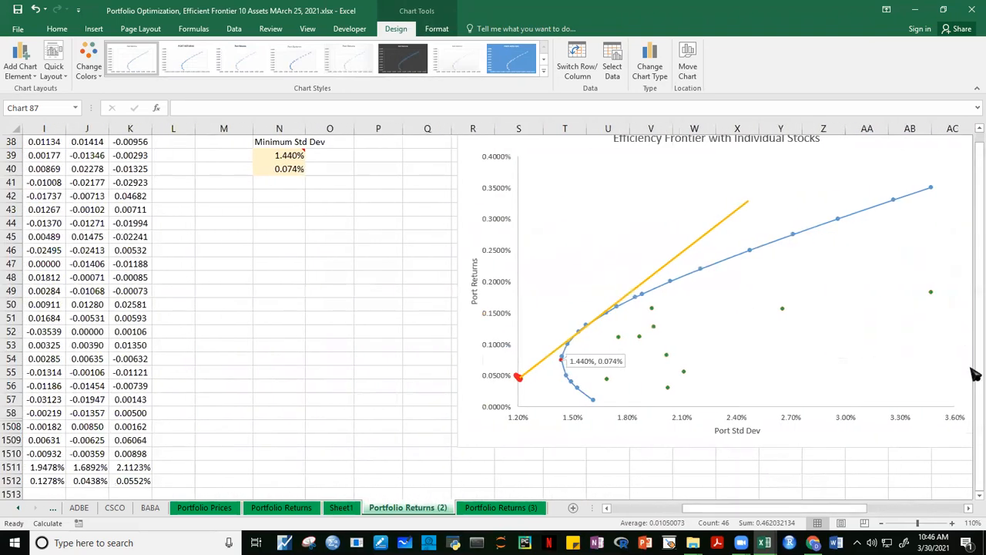
pyautogui.moveTo(976, 398); pyautogui.dragTo(976, 395)
# Step: Inspect the array formulas for Port Std Dev in N33 and Port Returns in N34 under "Computed with formula"
pyautogui.click(266, 253)
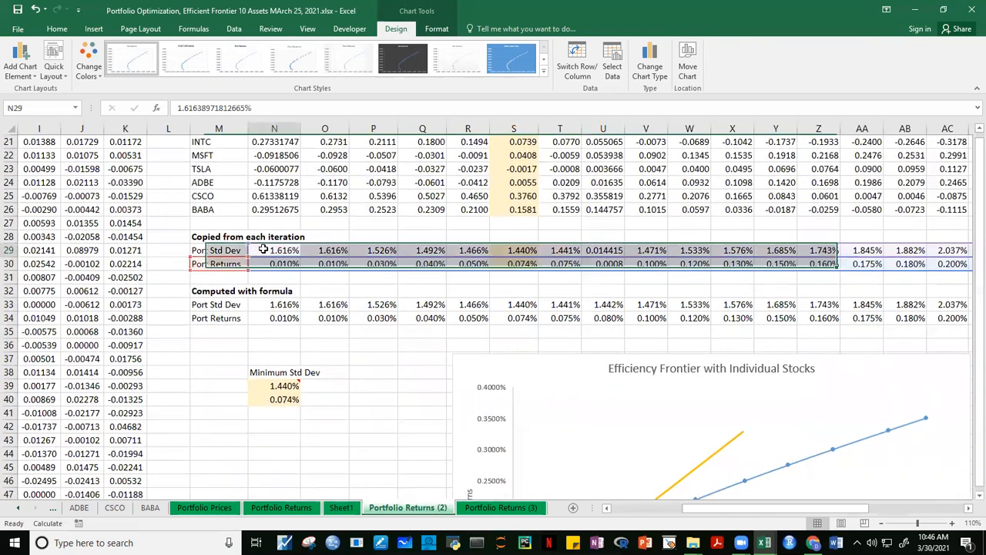
pyautogui.click(280, 308)
pyautogui.press('F2')
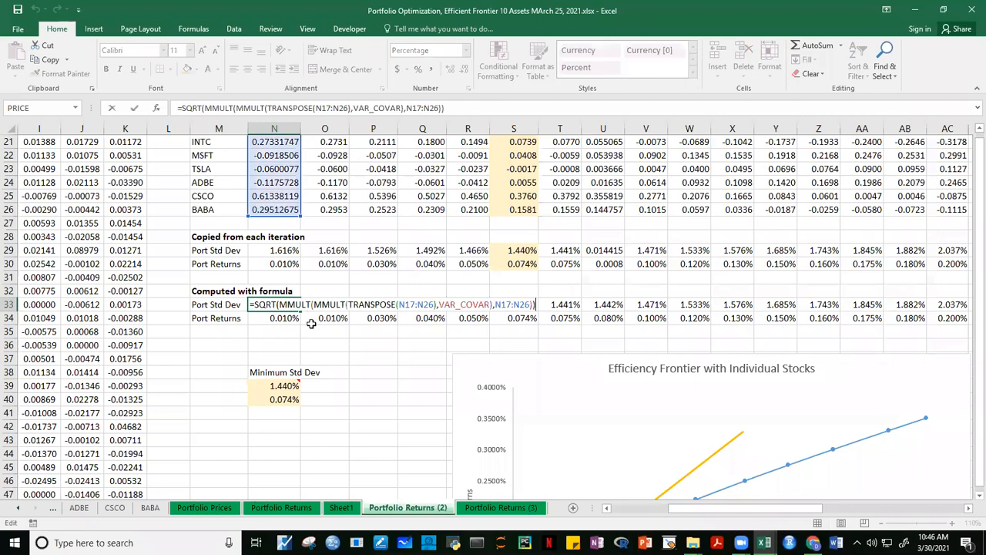
pyautogui.press('Escape')
pyautogui.click(284, 319)
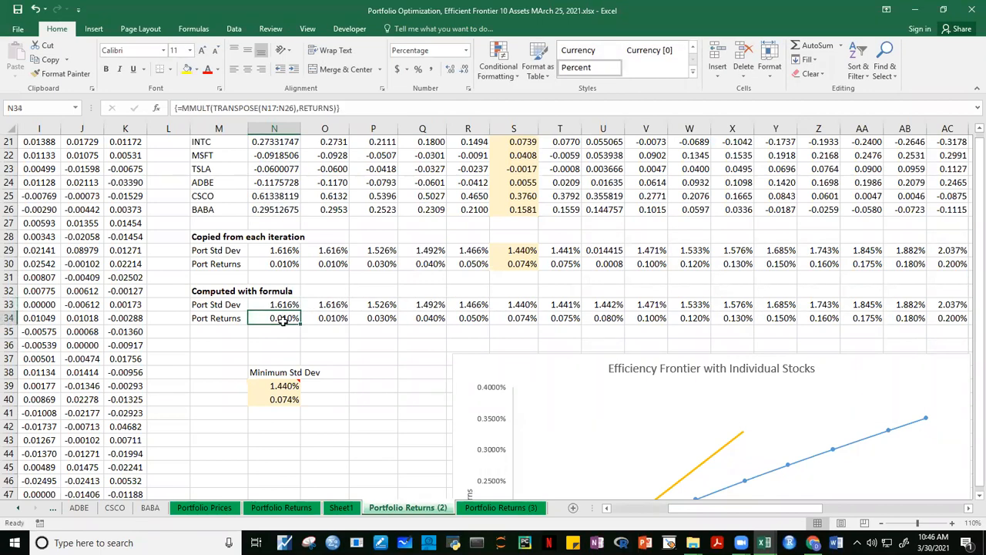
pyautogui.press('F2')
pyautogui.press('Escape')
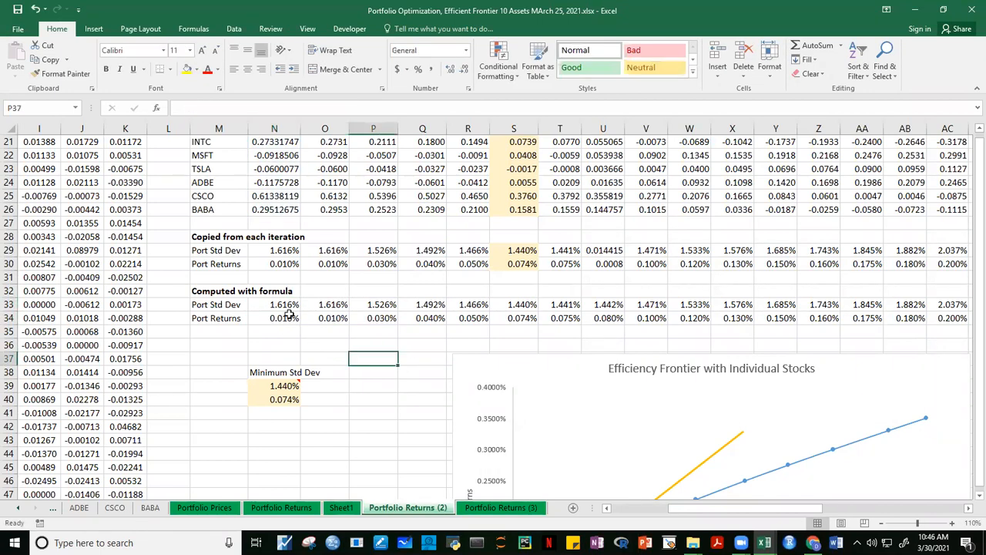
# Step: Examine the computed risk and return in N33:N34 and the rp = .0001 weights in O17:O26
pyautogui.click(285, 307)
pyautogui.moveTo(286, 309); pyautogui.dragTo(286, 321)
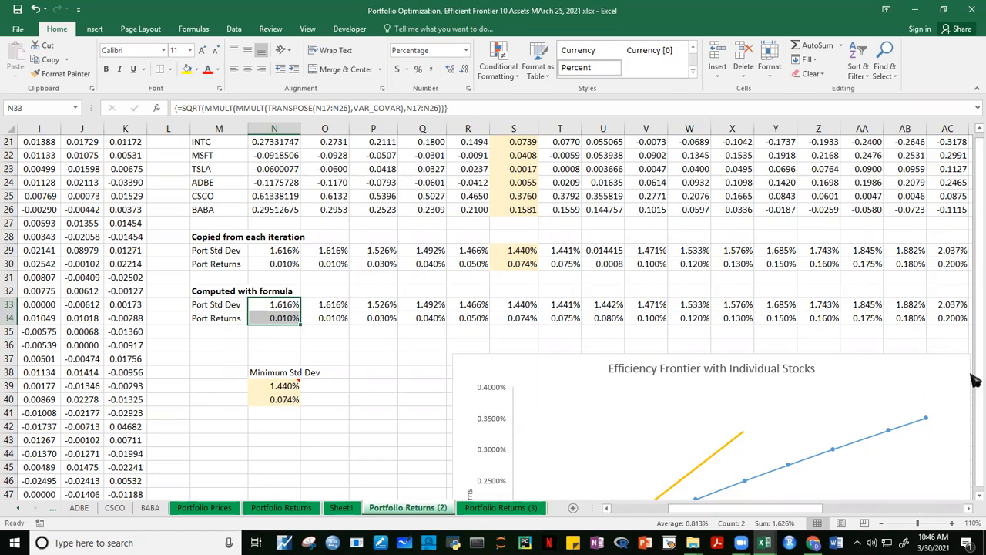
pyautogui.scroll(6, 972, 369)
pyautogui.moveTo(333, 334); pyautogui.dragTo(329, 458)
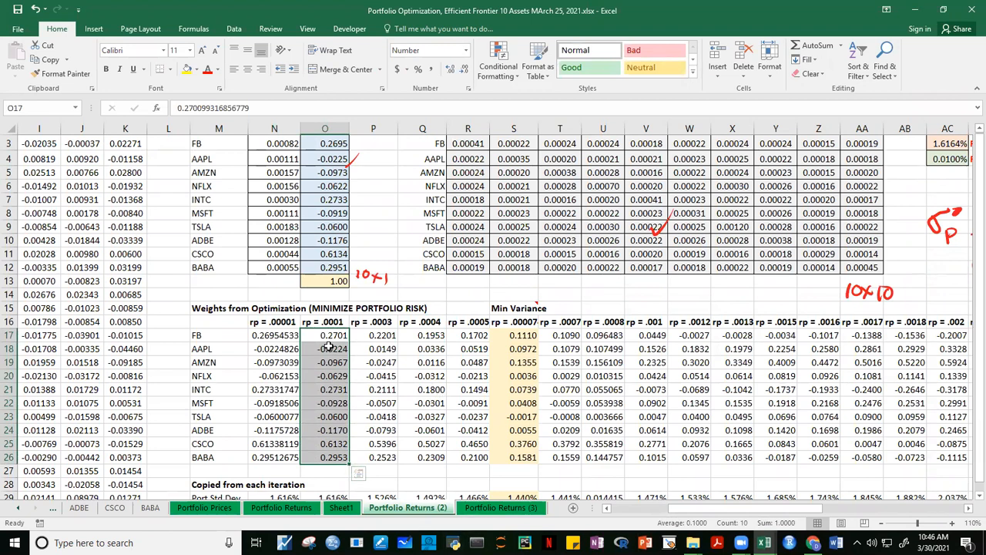
pyautogui.scroll(2, 972, 328)
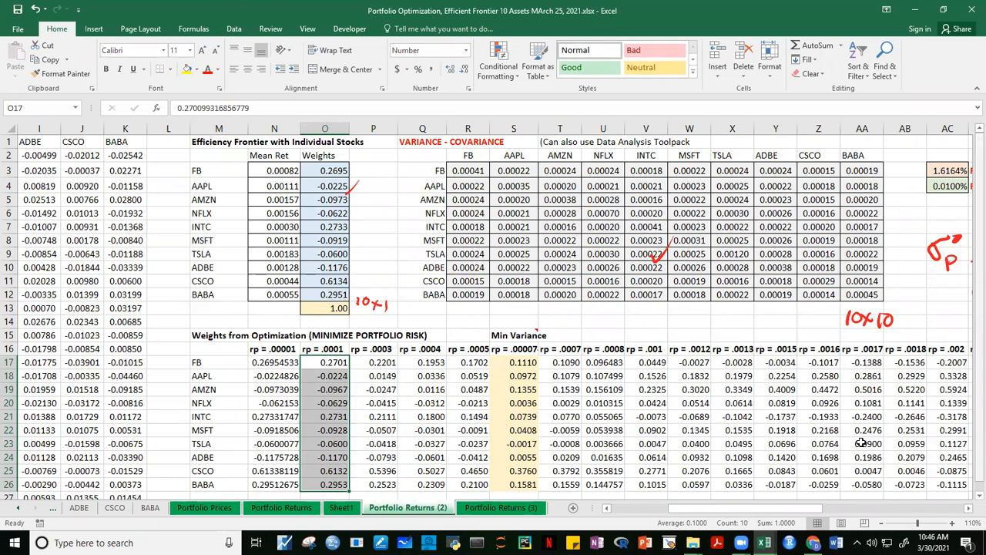
# Step: Review the Min Variance weights in S17:S26 and remove the $AC$4 = 0.0001 target-return constraint from the Solver model
pyautogui.scroll(-4, 861, 441)
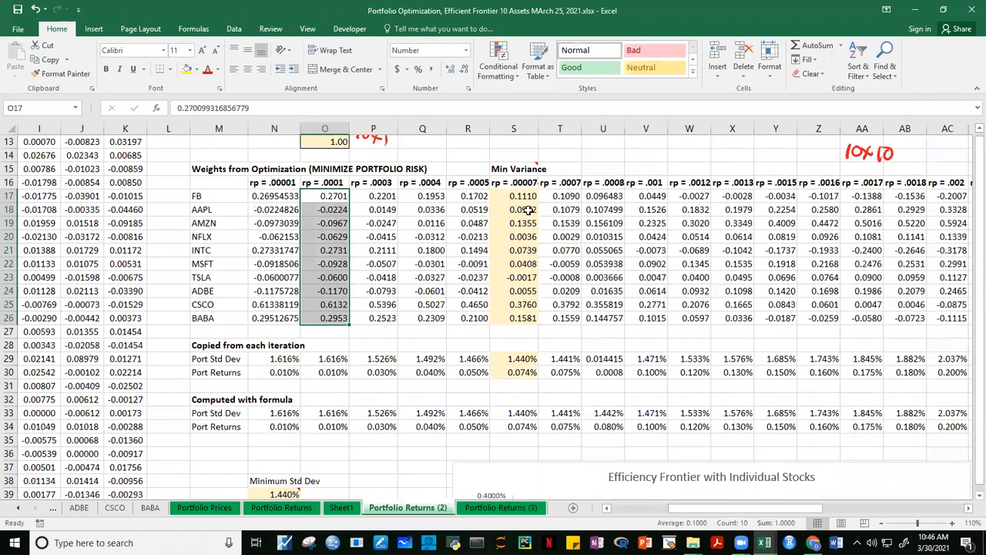
pyautogui.moveTo(526, 197); pyautogui.dragTo(523, 317)
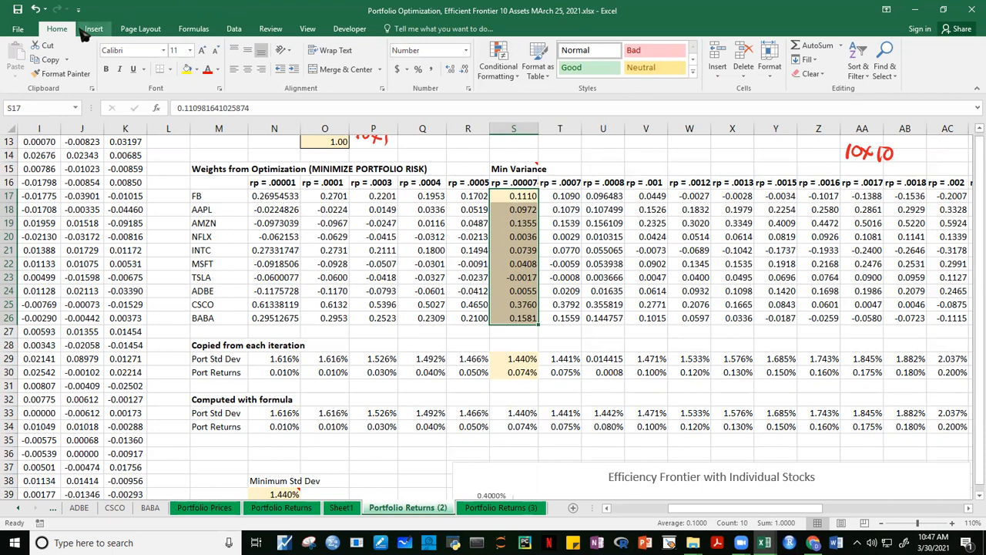
pyautogui.click(232, 33)
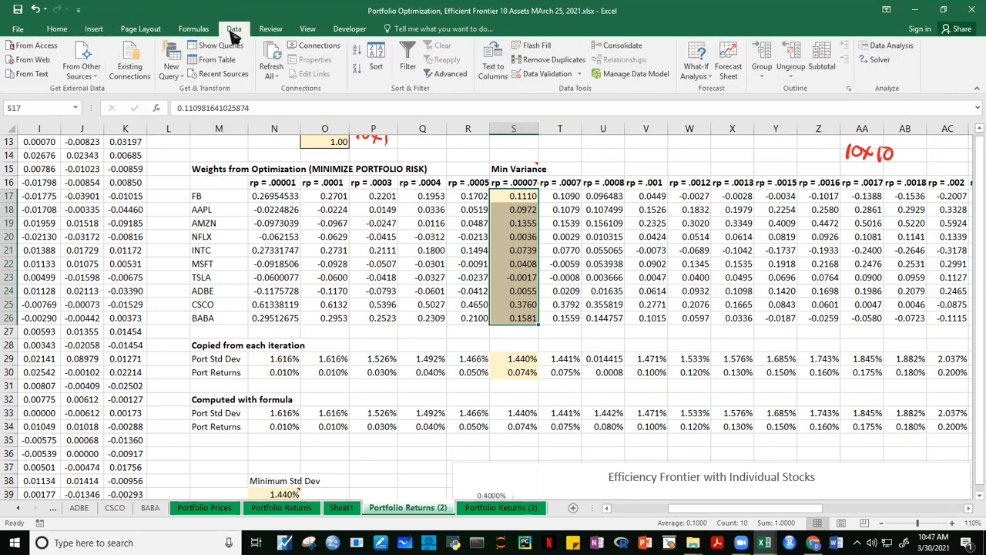
pyautogui.click(879, 59)
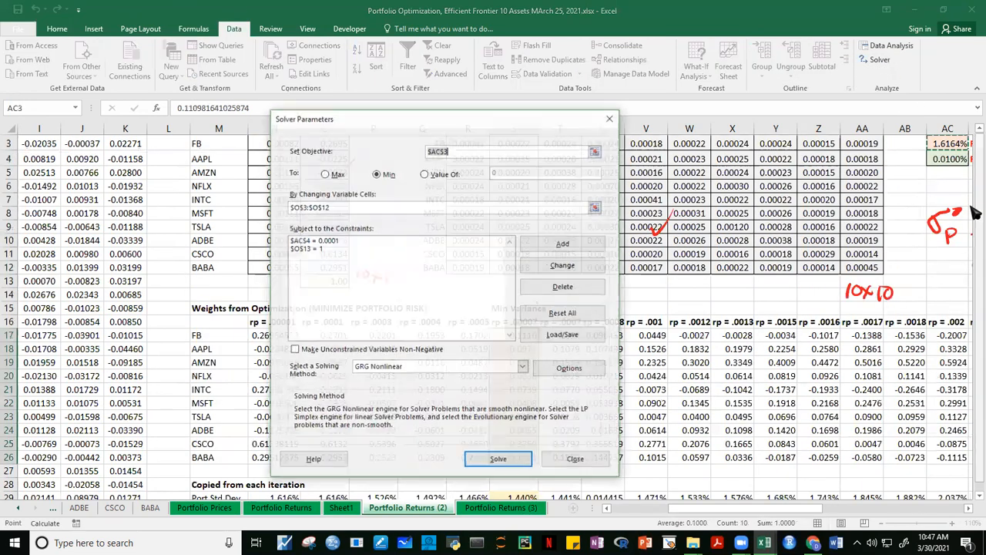
pyautogui.click(456, 153)
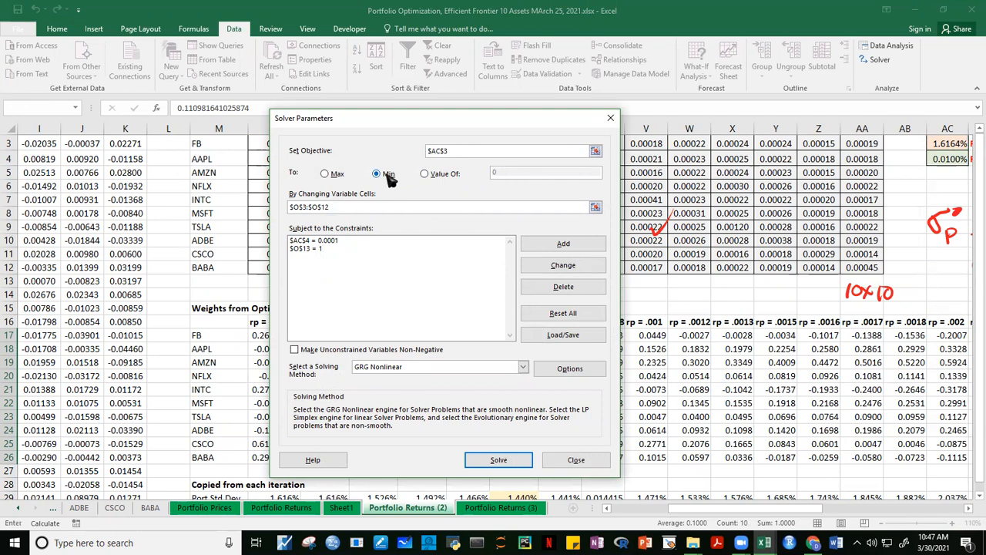
pyautogui.click(341, 211)
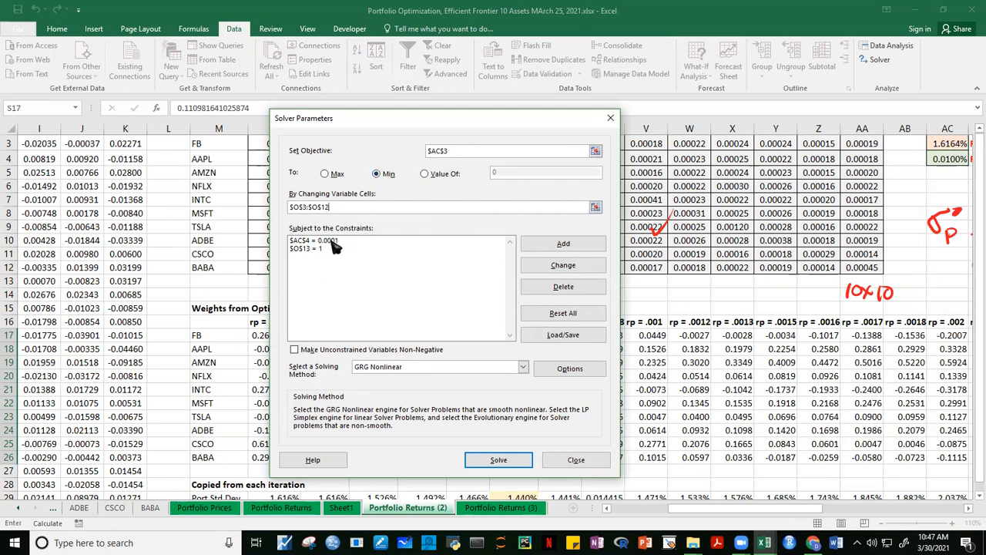
pyautogui.click(331, 242)
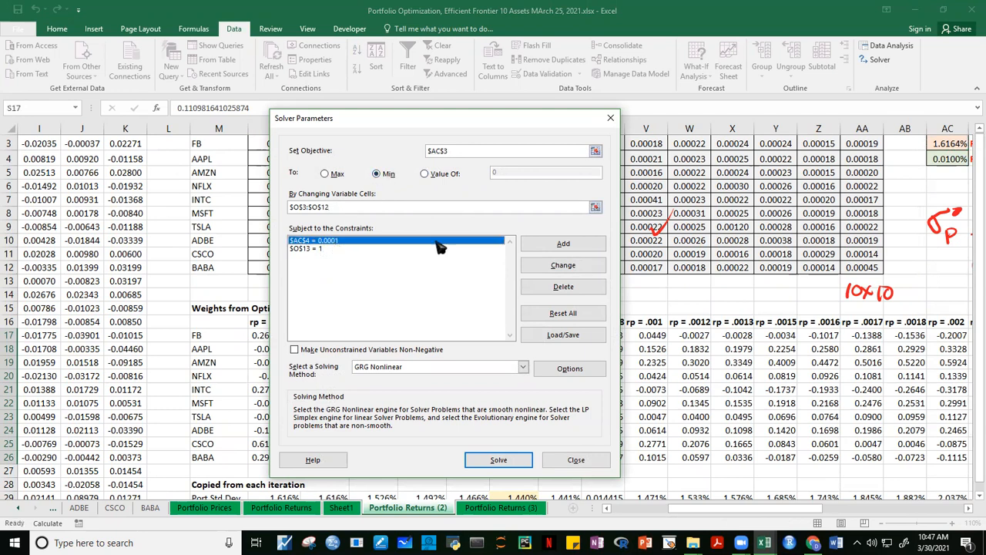
pyautogui.click(574, 289)
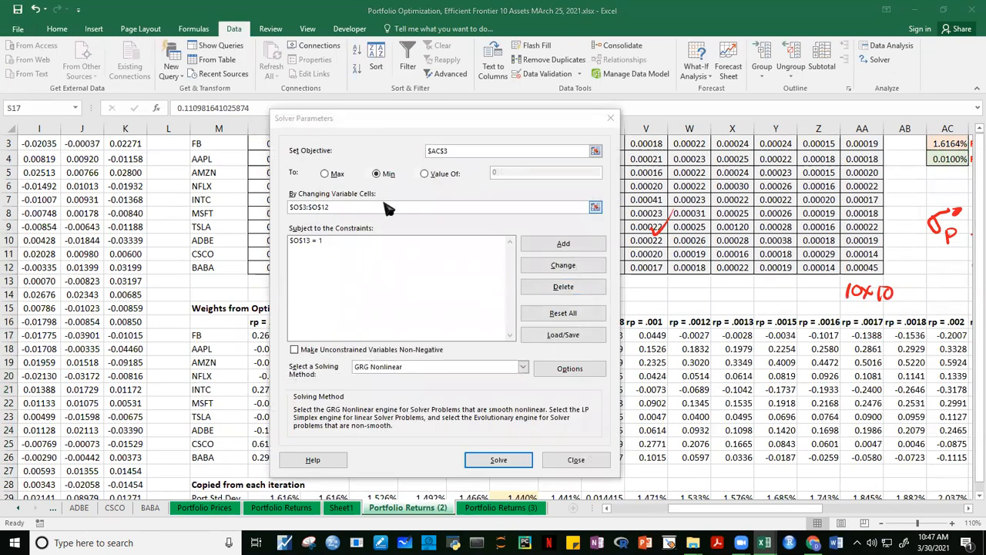
# Step: Solve for the O3:O12 weights that minimize the portfolio standard deviation in AC3, subject only to $O$13 = 1, and keep the solution
pyautogui.moveTo(452, 125); pyautogui.dragTo(578, 124)
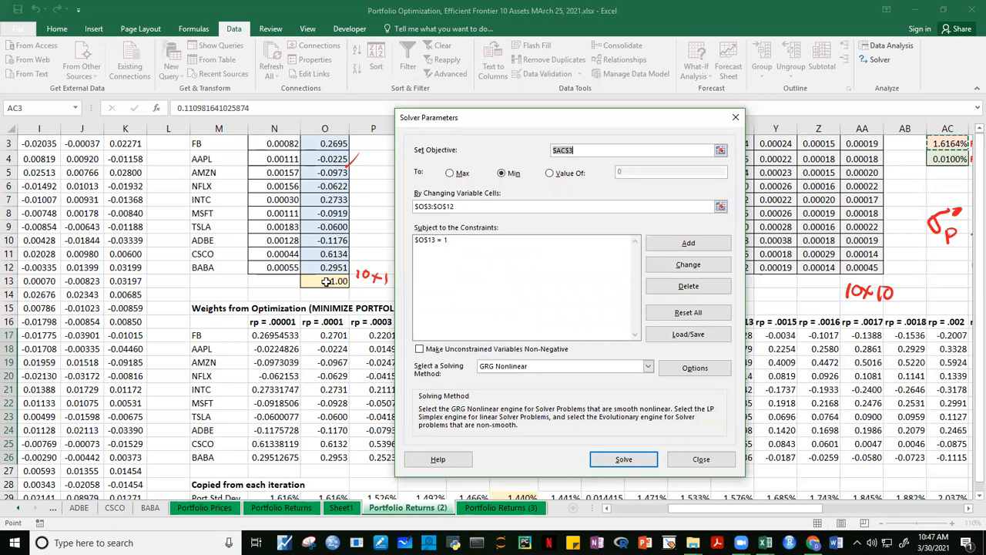
pyautogui.click(594, 155)
pyautogui.click(594, 155)
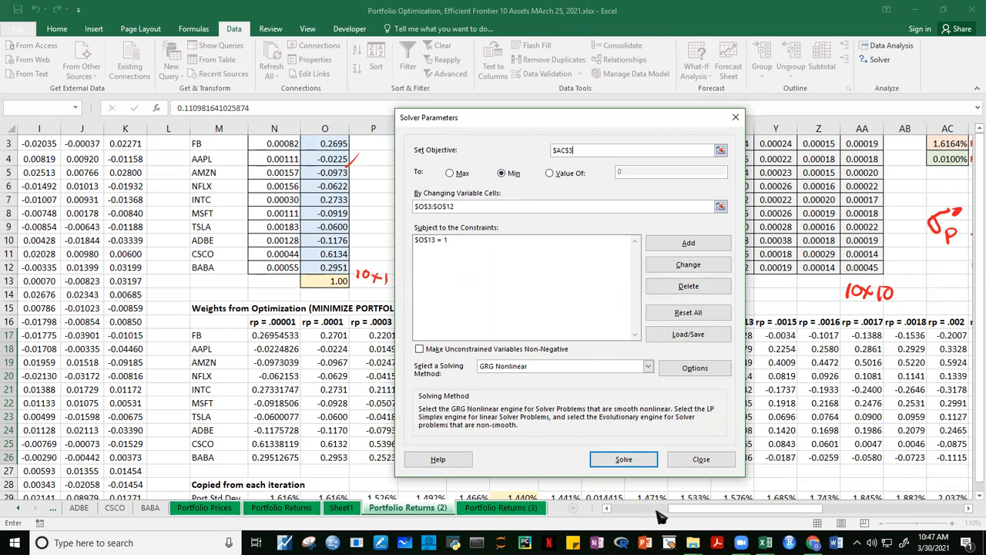
pyautogui.click(623, 459)
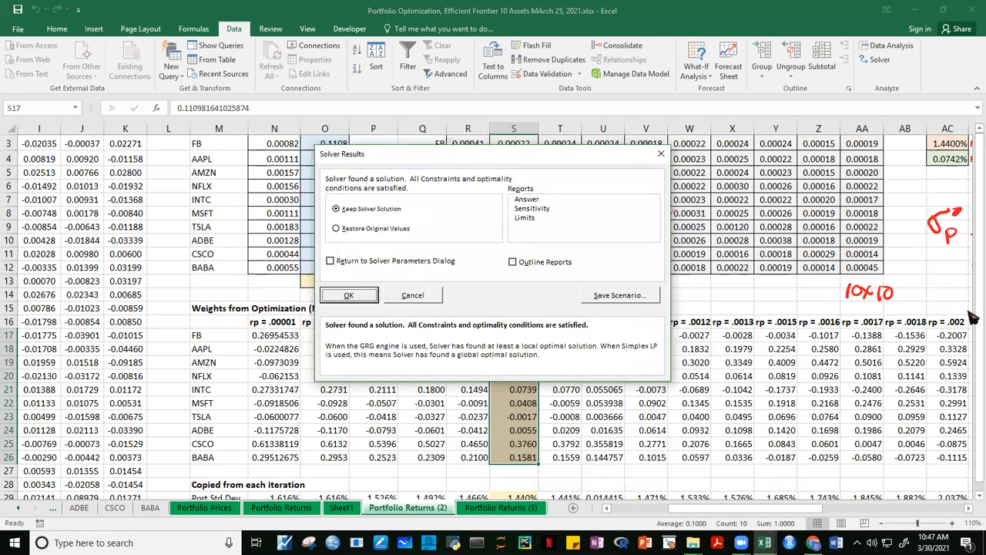
pyautogui.click(350, 295)
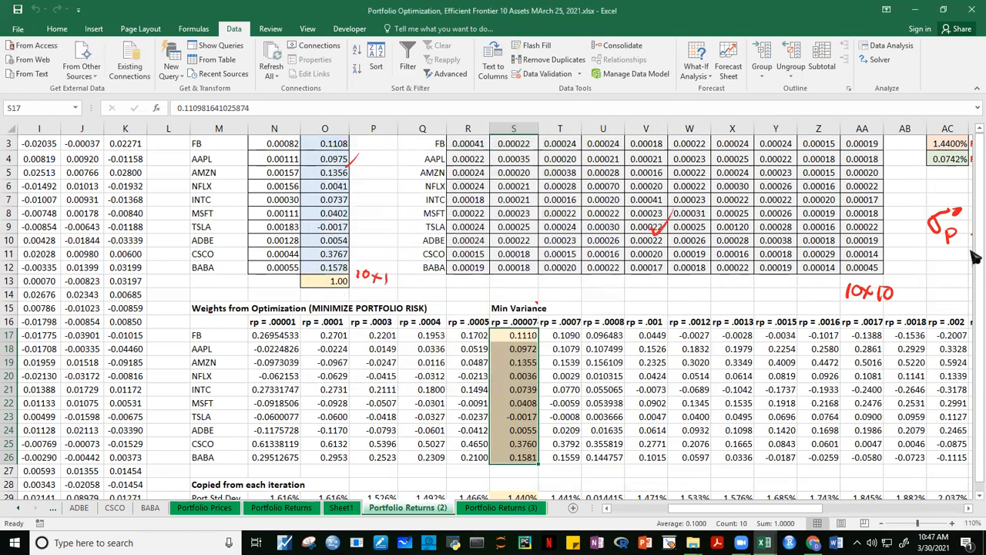
# Step: Compare the solved weights in O3:O12 with the Min Variance column and the minimum-risk point on the Efficiency Frontier with Individual Stocks chart
pyautogui.moveTo(974, 359); pyautogui.dragTo(974, 336)
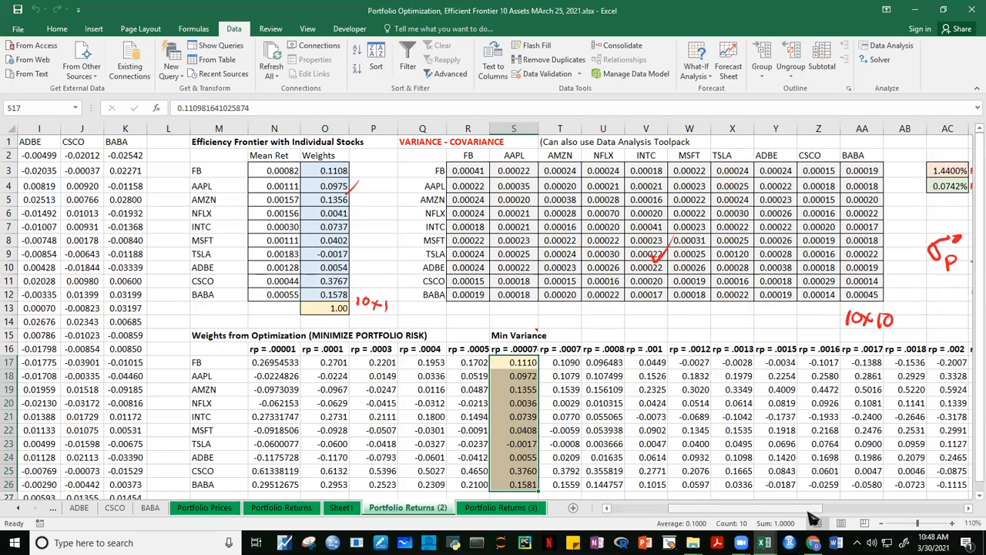
pyautogui.hscroll(2, 813, 517)
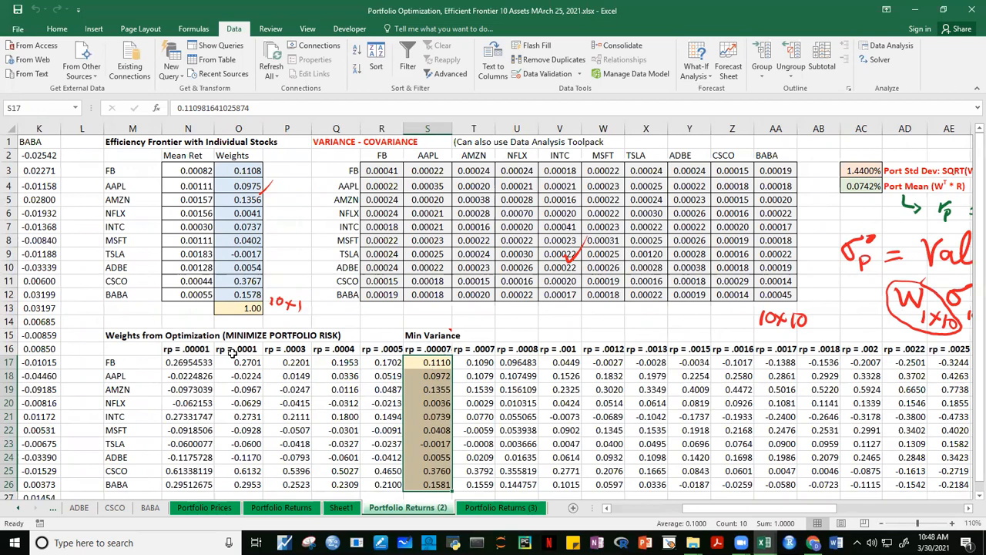
pyautogui.moveTo(972, 355); pyautogui.dragTo(975, 406)
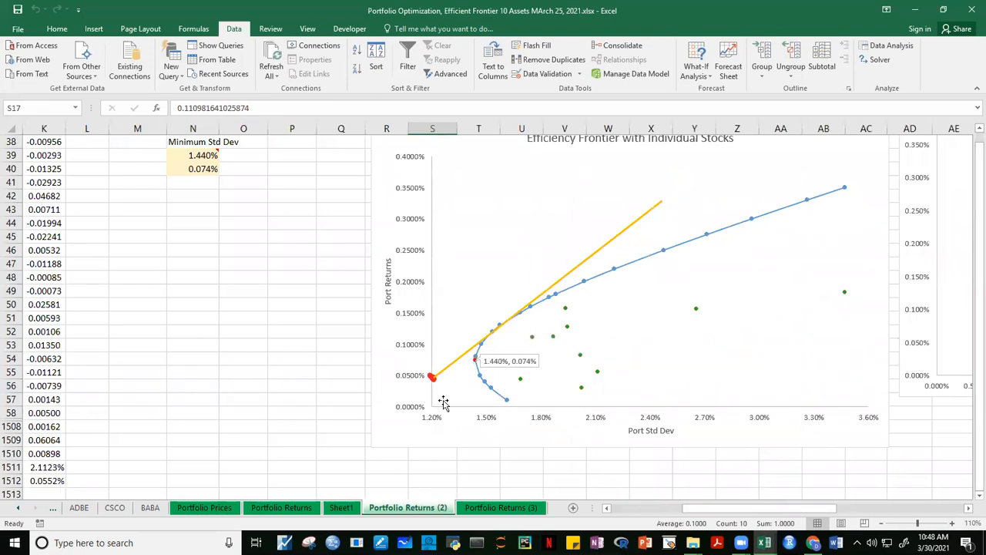
pyautogui.scroll(12, 973, 449)
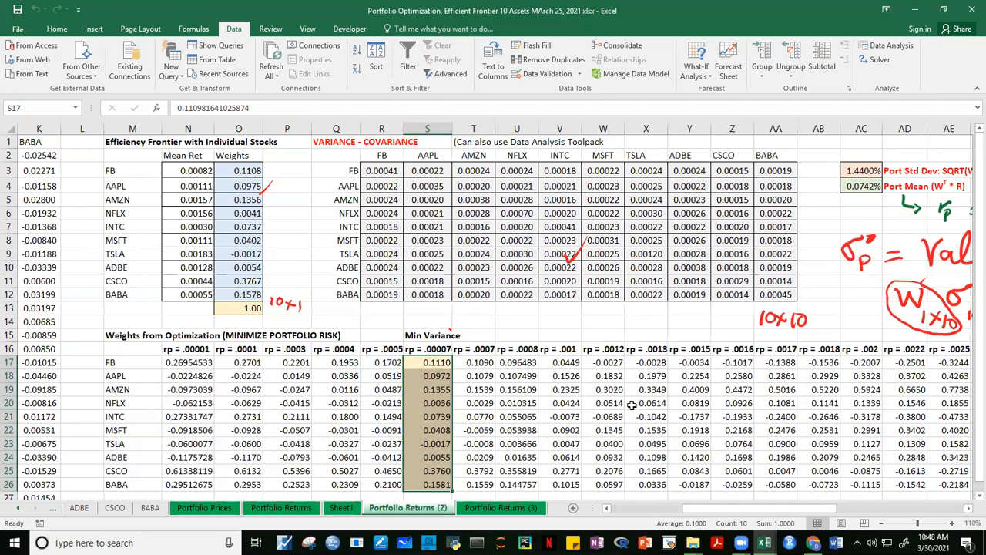
pyautogui.click(642, 392)
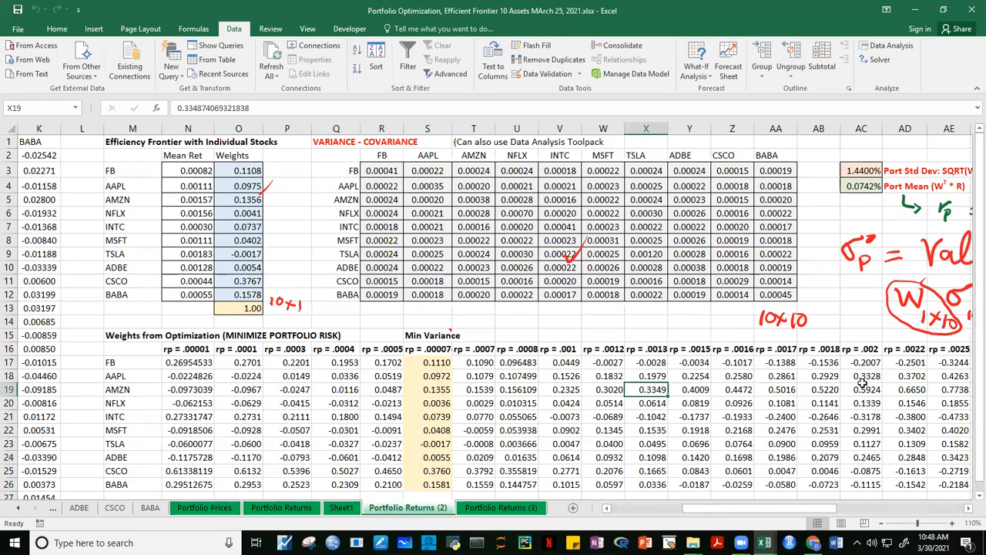
pyautogui.hscroll(5, 801, 515)
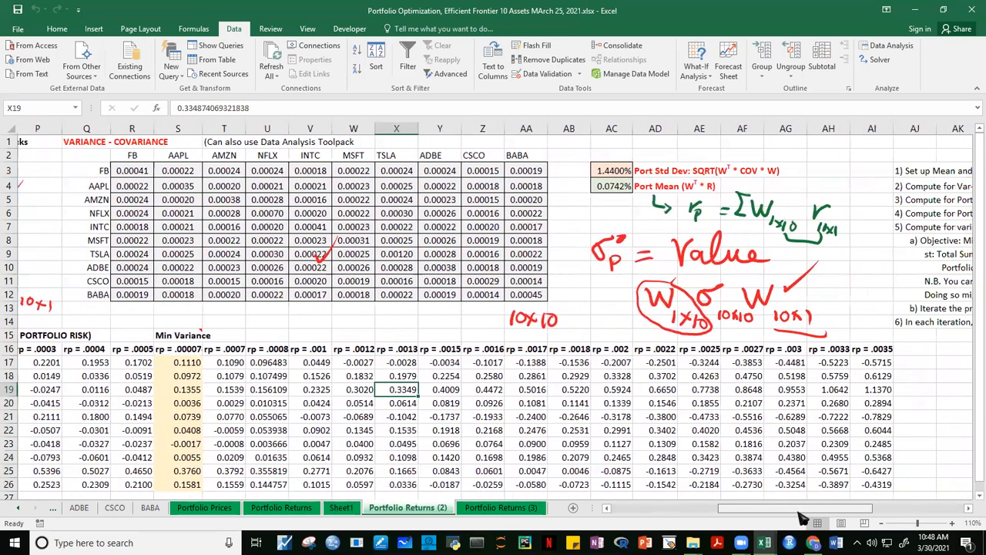
pyautogui.hscroll(-5, 801, 518)
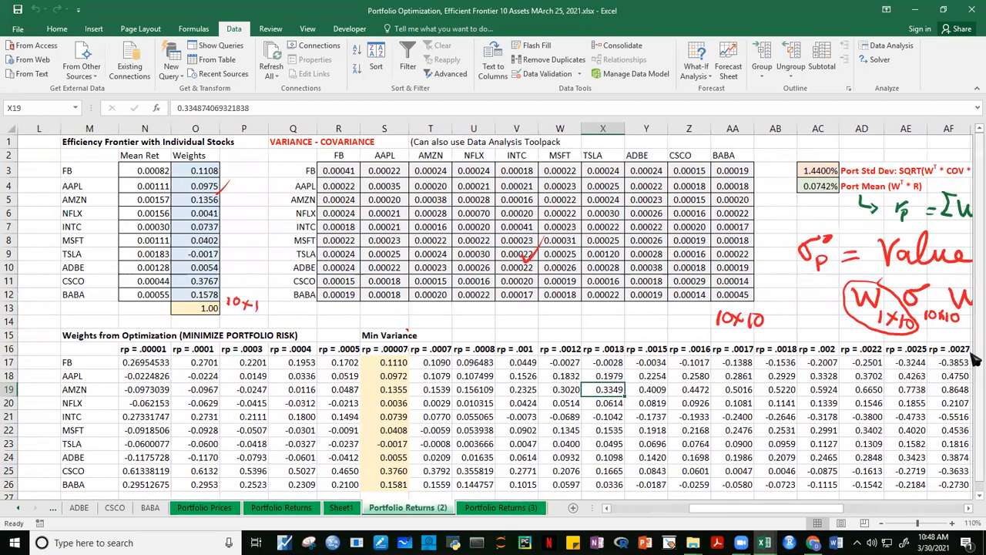
pyautogui.scroll(-12, 975, 414)
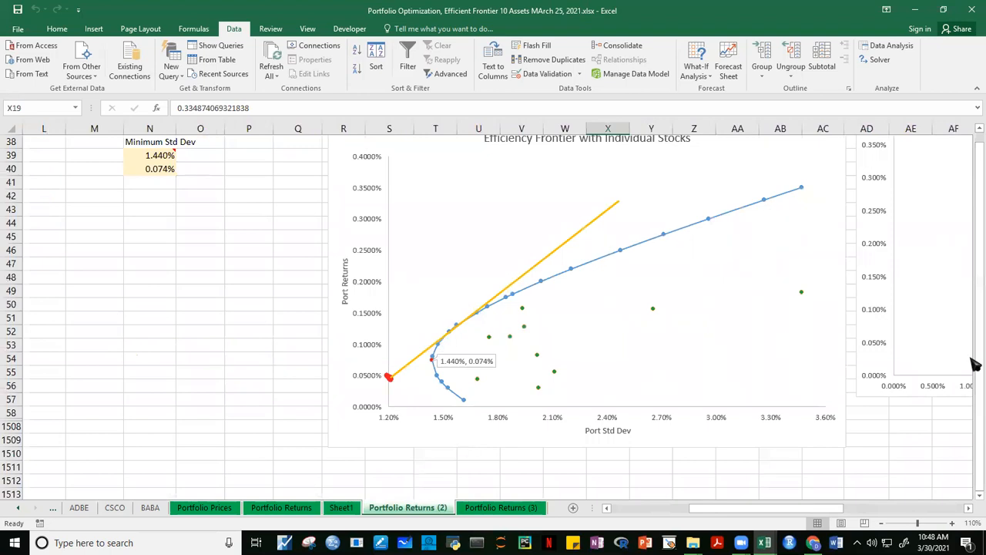
pyautogui.scroll(12, 975, 381)
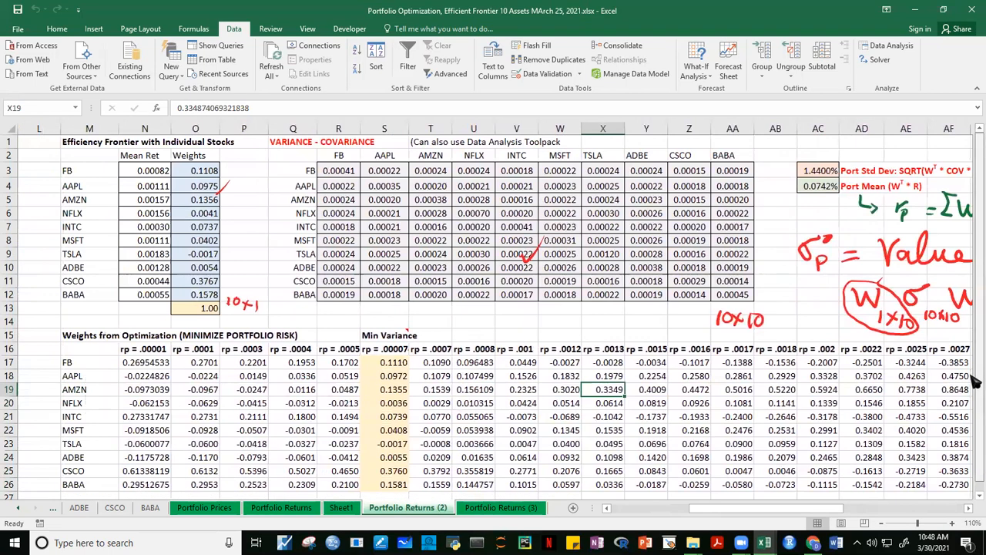
# Step: Examine the optimized weights across the target-return columns up to rp = .0035 in AI16
pyautogui.scroll(-1, 654, 366)
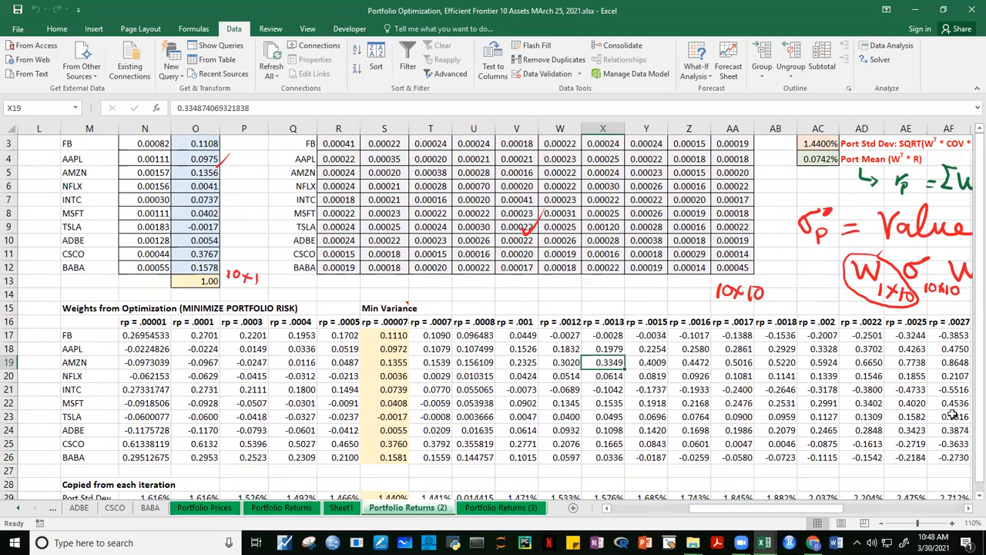
pyautogui.hscroll(3, 953, 415)
pyautogui.hscroll(2, 954, 414)
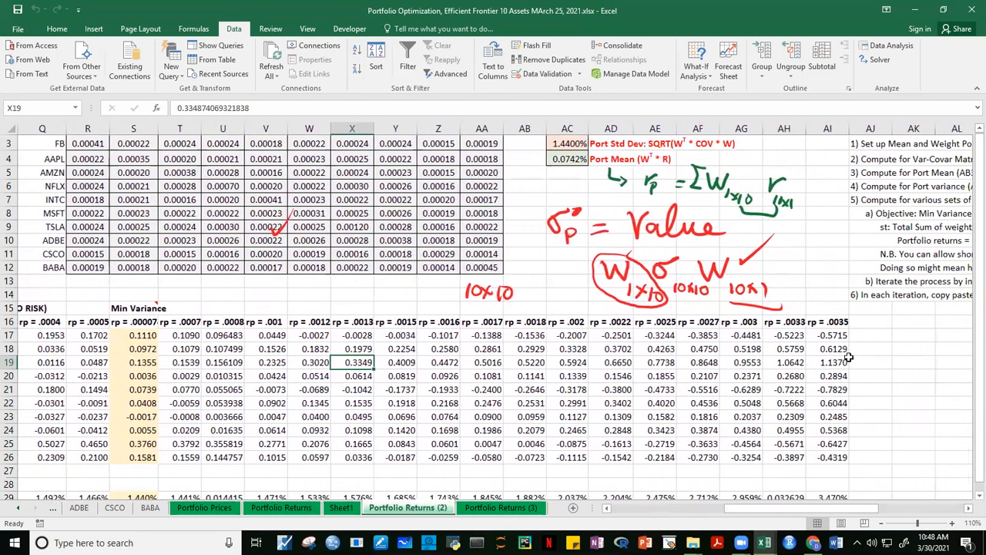
pyautogui.click(828, 324)
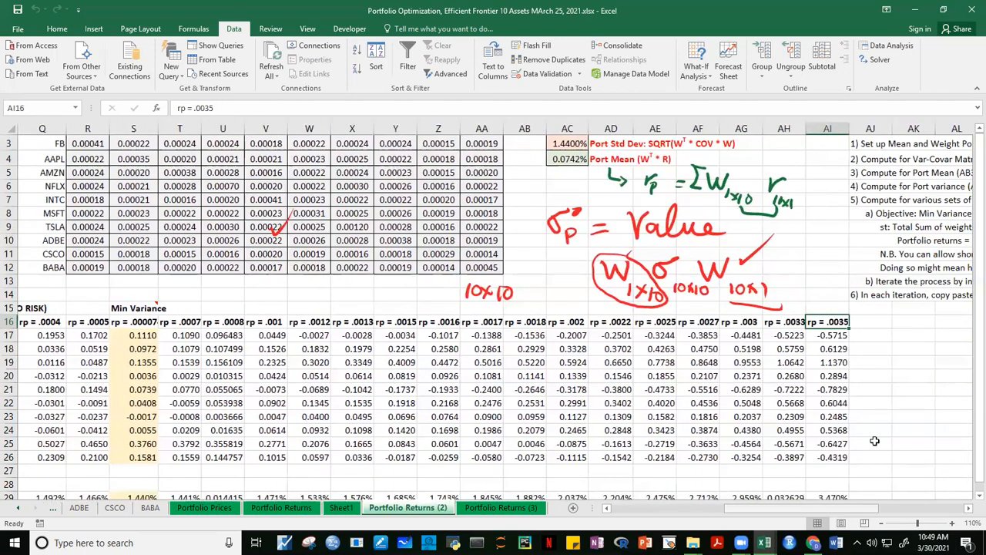
pyautogui.hscroll(-4, 875, 441)
pyautogui.hscroll(-2, 875, 441)
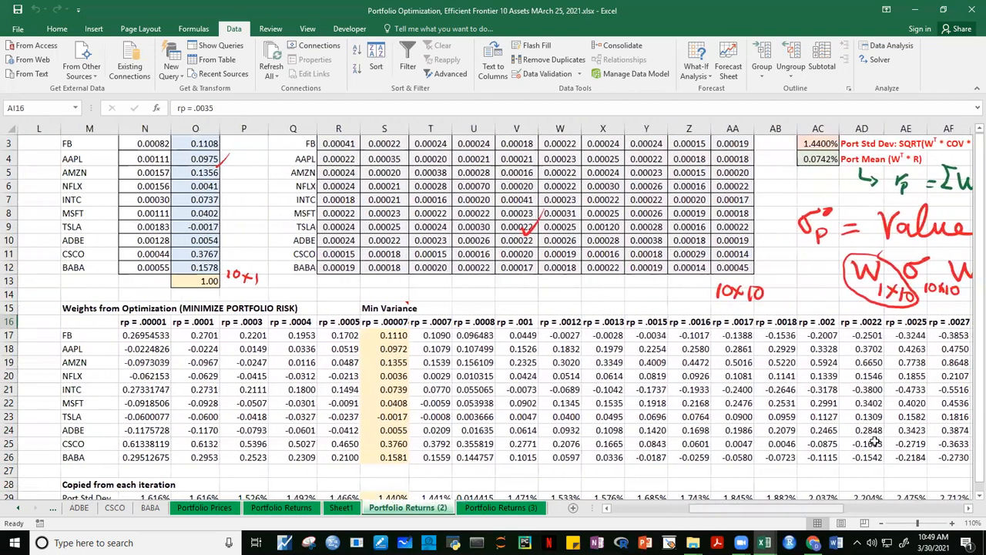
pyautogui.scroll(1, 974, 379)
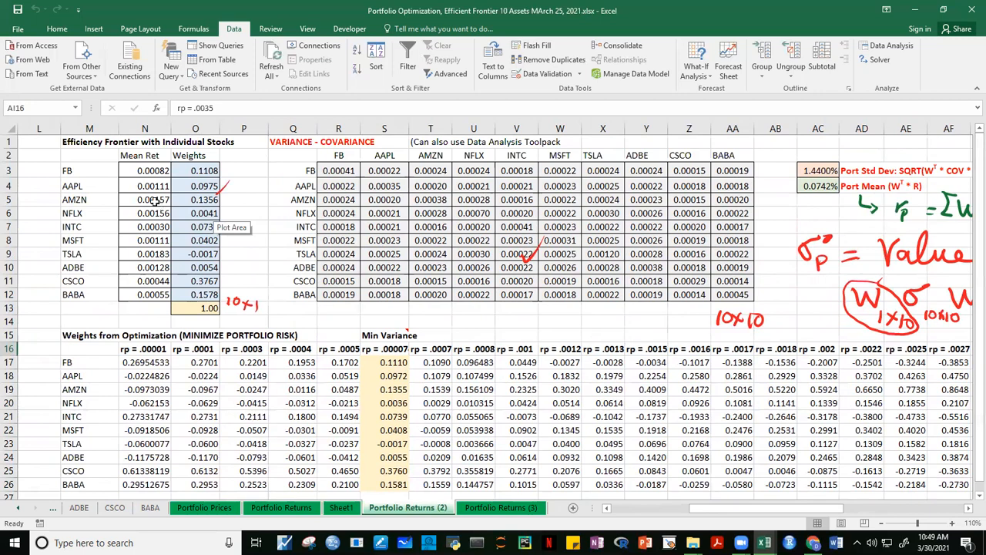
# Step: Try to maximize the portfolio mean in AC4 with Solver by changing O3:O12, constrained only by $O$13 = 1, and discard the result
pyautogui.click(881, 64)
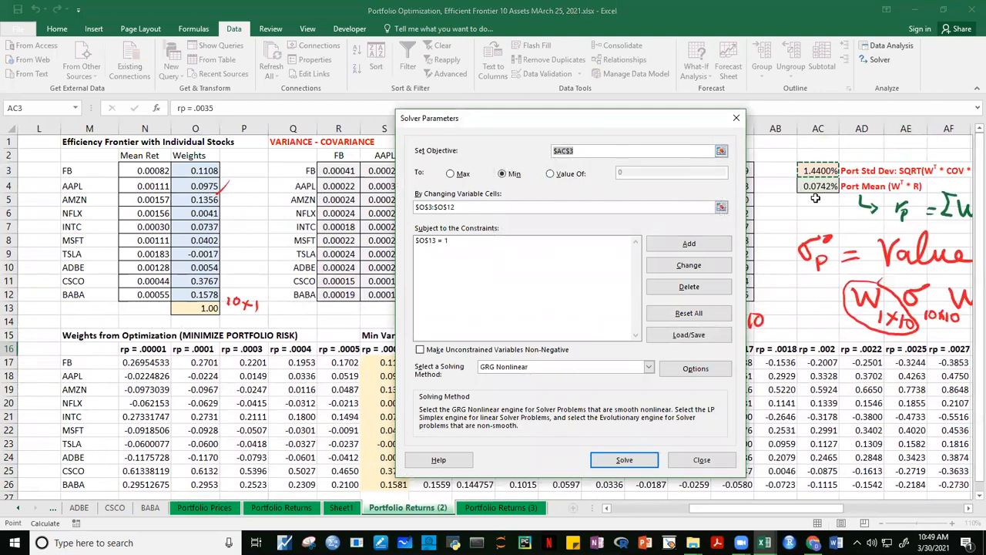
pyautogui.click(819, 187)
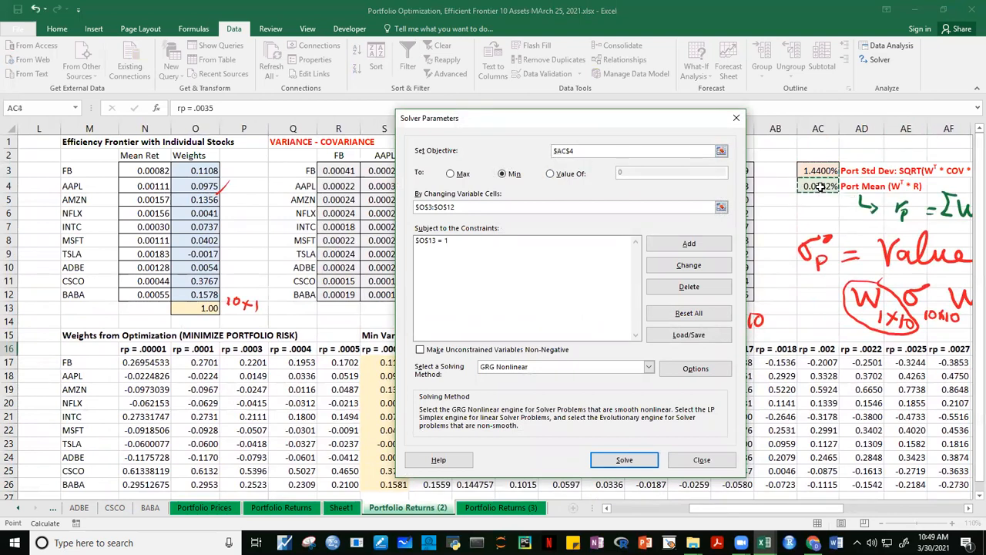
pyautogui.click(451, 174)
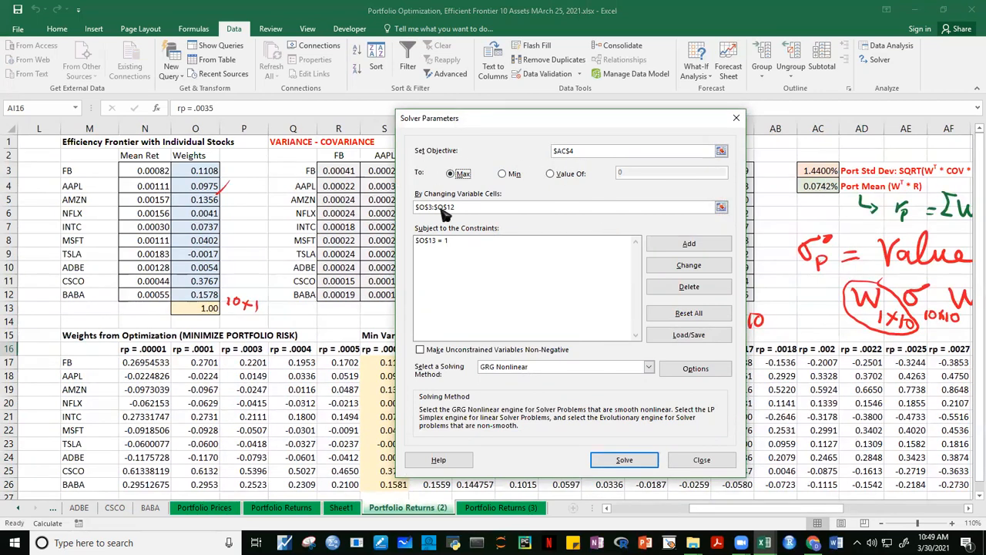
pyautogui.click(624, 460)
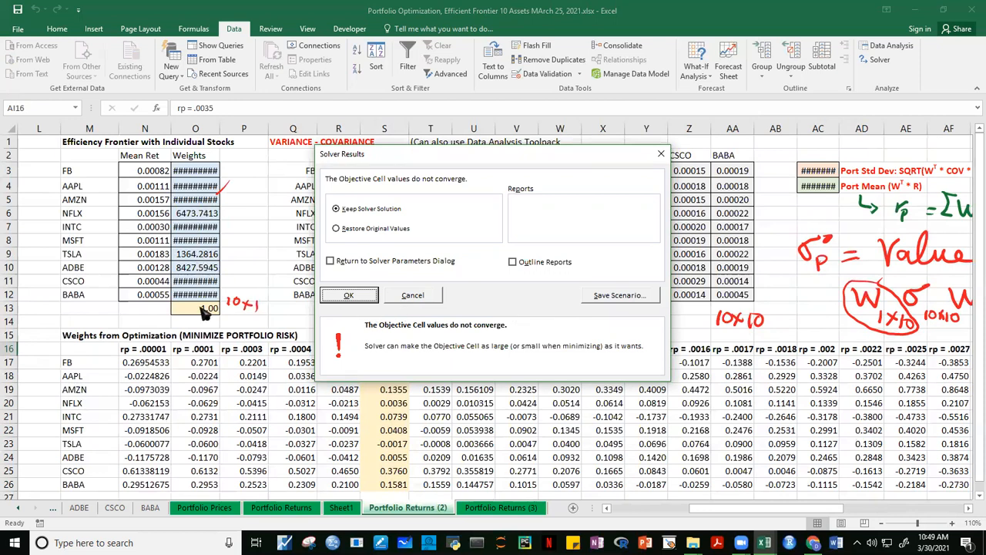
pyautogui.click(660, 154)
# Step: Rerun the AC4 return maximization with the same Solver settings, check the weights in O3:O12, and discard the result
pyautogui.click(818, 185)
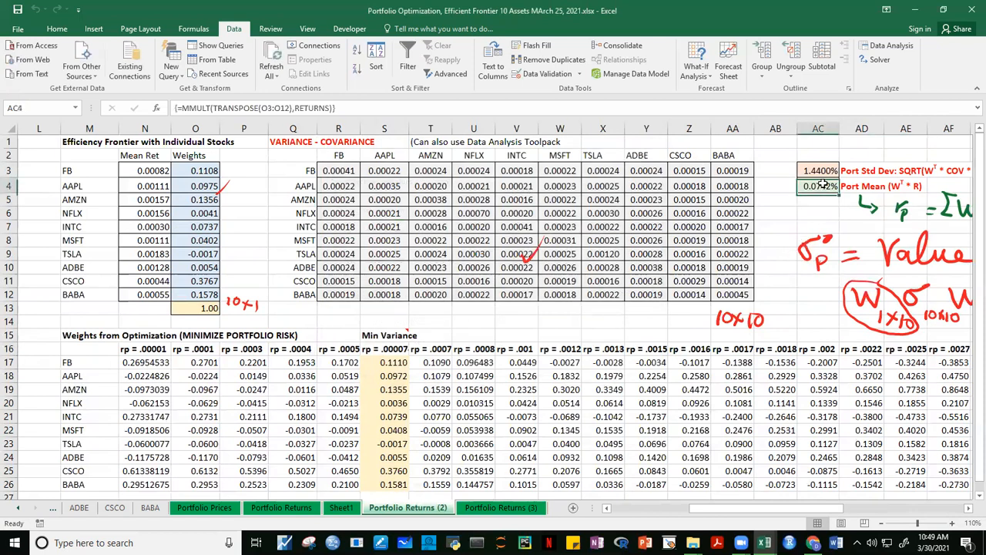
pyautogui.click(878, 60)
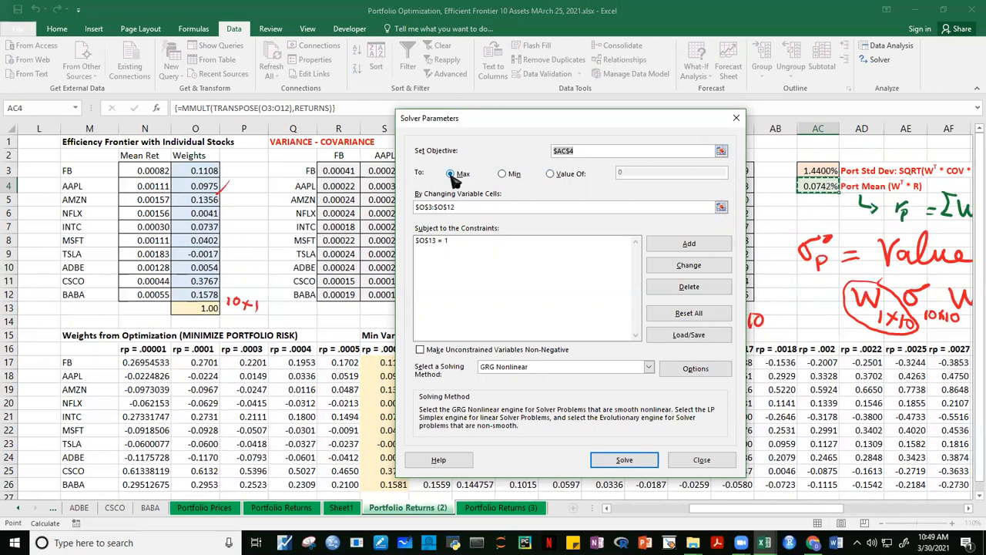
pyautogui.click(464, 210)
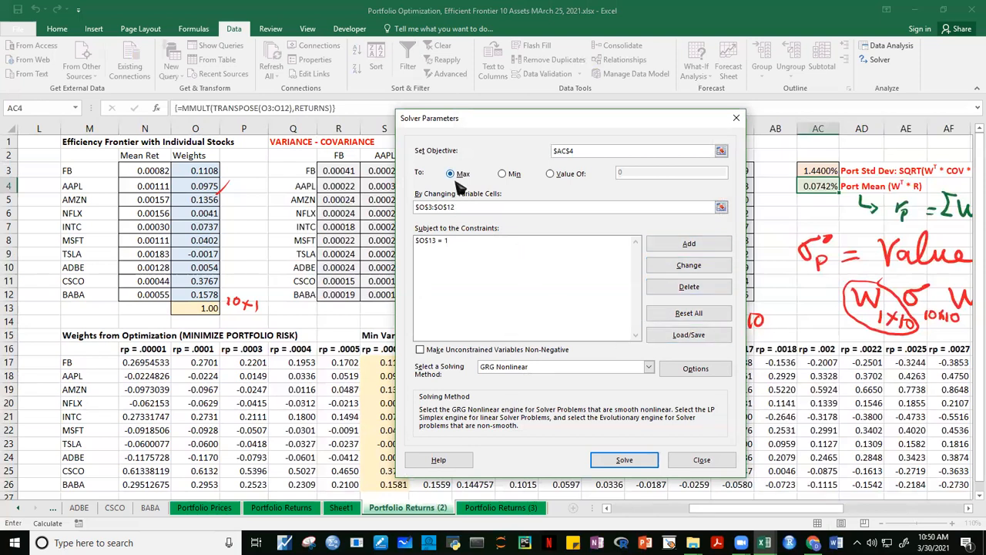
pyautogui.click(628, 460)
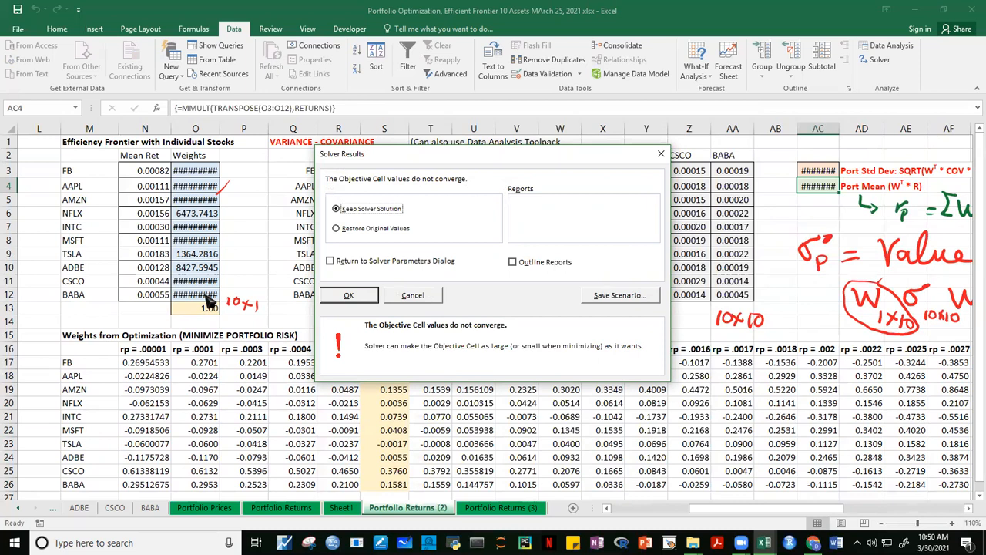
pyautogui.click(660, 153)
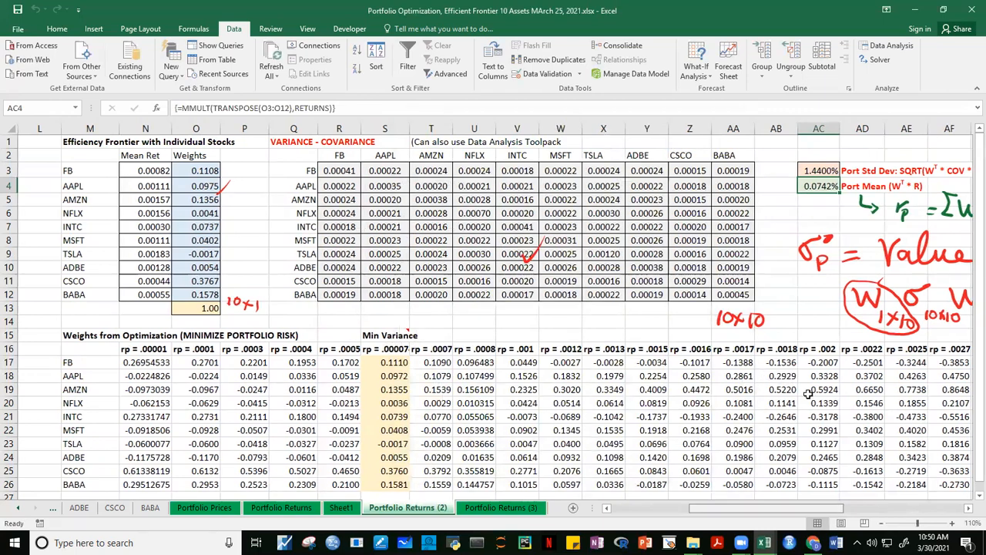
# Step: Copy the target-return headings in N16:AI16 and paste them transposed as a vertical list starting at AK16
pyautogui.moveTo(131, 350); pyautogui.dragTo(822, 349)
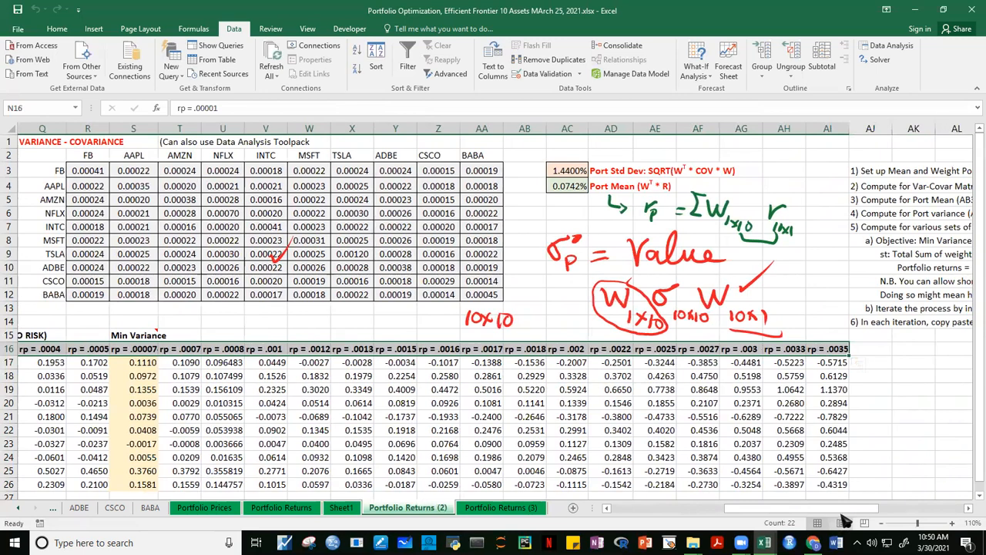
pyautogui.moveTo(847, 508); pyautogui.dragTo(845, 518)
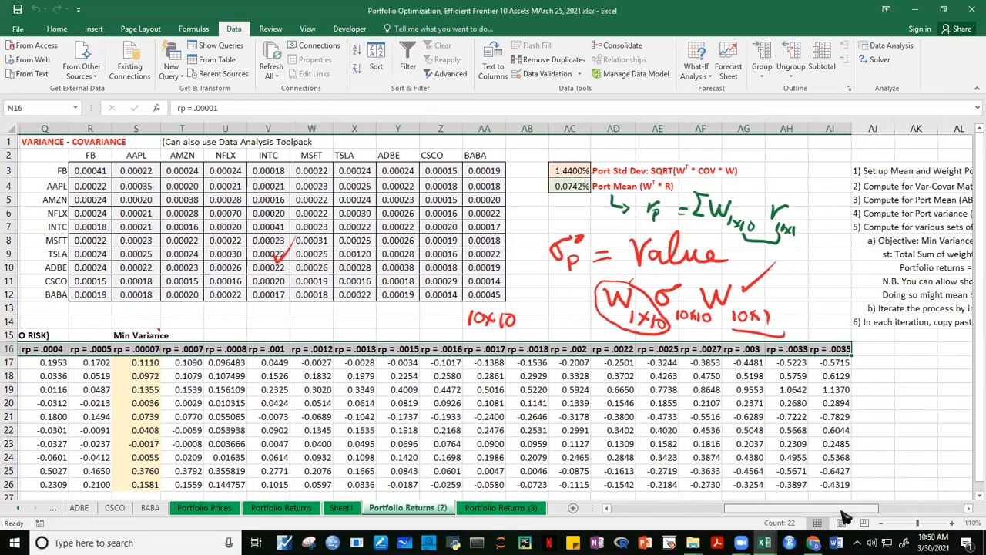
pyautogui.hotkey('ctrl', 'c')
pyautogui.click(979, 494)
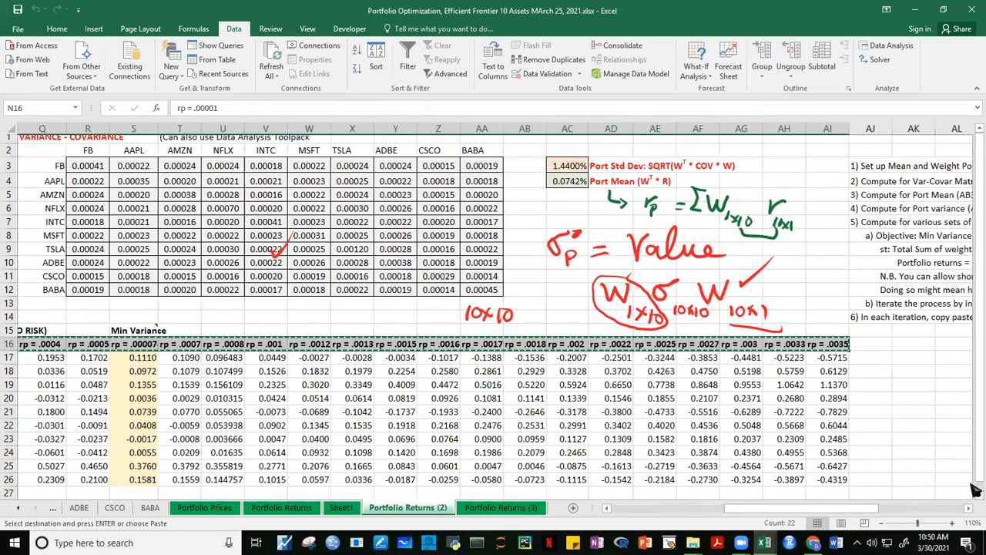
pyautogui.moveTo(855, 519); pyautogui.dragTo(867, 516)
pyautogui.rightClick(814, 337)
pyautogui.click(815, 336)
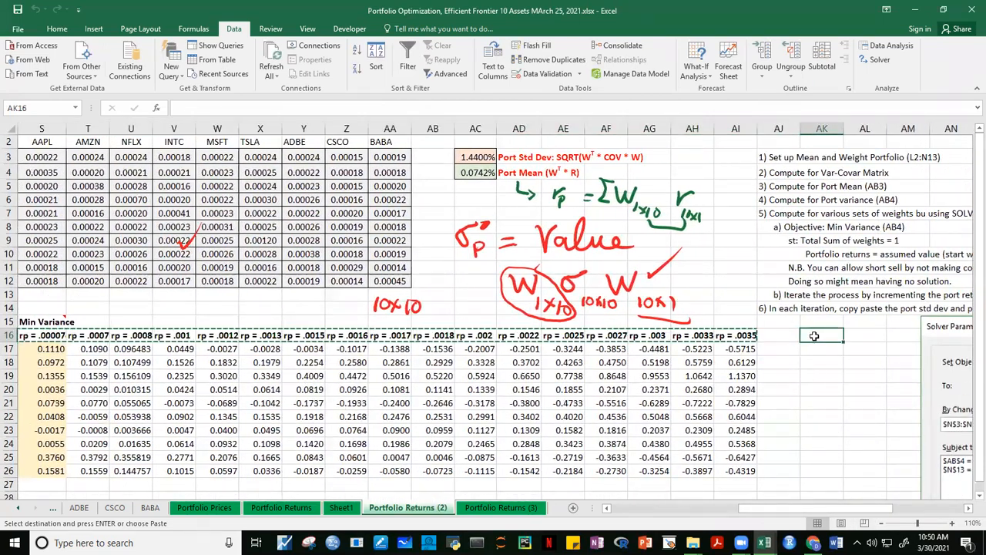
pyautogui.rightClick(814, 337)
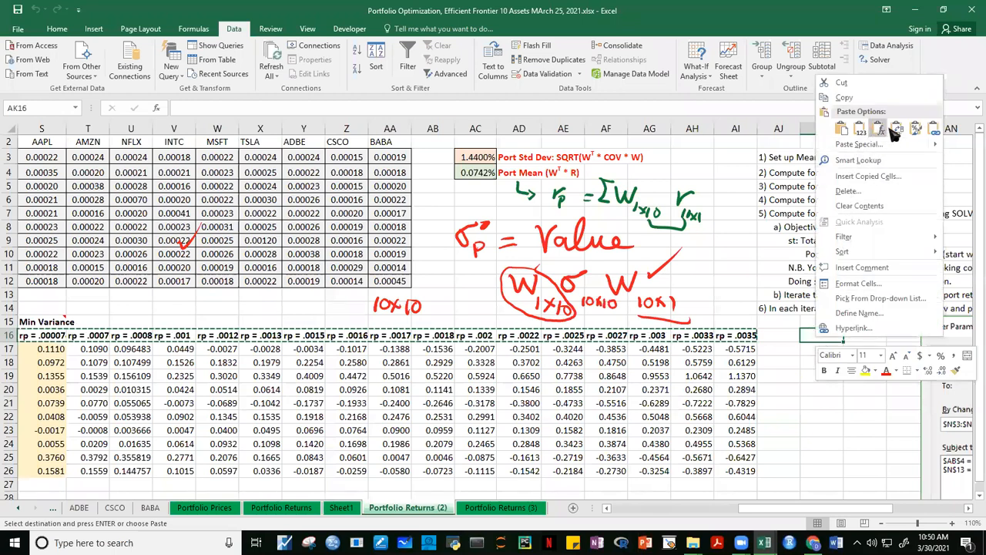
pyautogui.click(897, 129)
pyautogui.click(900, 428)
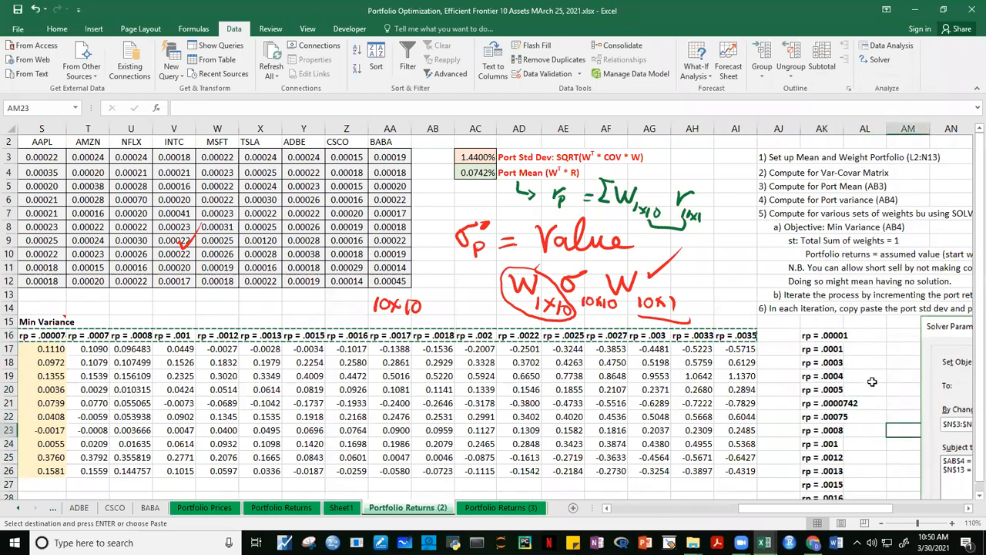
# Step: Check the vertical list of target returns in column AK against the row 16 headings, and end the pending copy selection
pyautogui.click(968, 508)
pyautogui.click(968, 509)
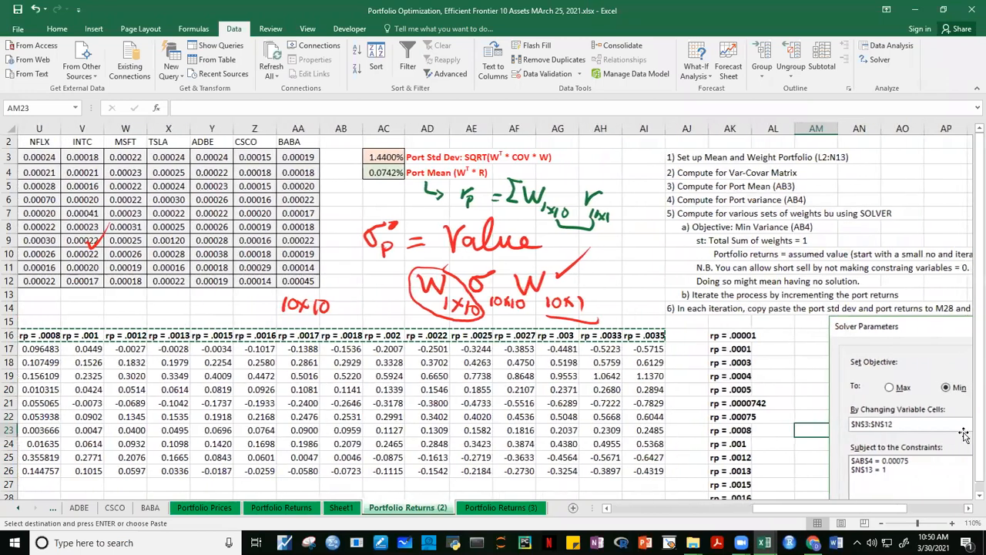
pyautogui.scroll(-6, 974, 445)
pyautogui.scroll(5, 975, 445)
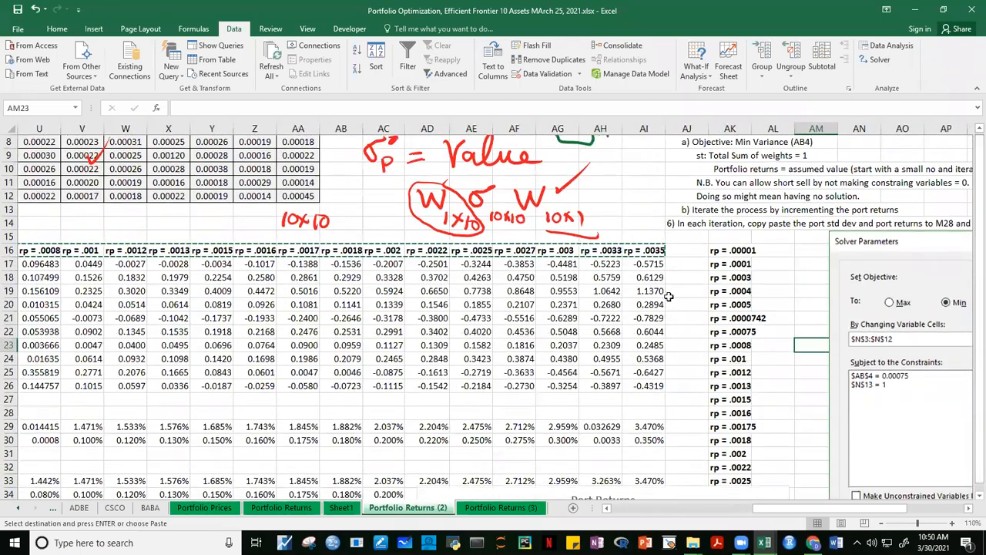
pyautogui.moveTo(729, 251); pyautogui.dragTo(732, 444)
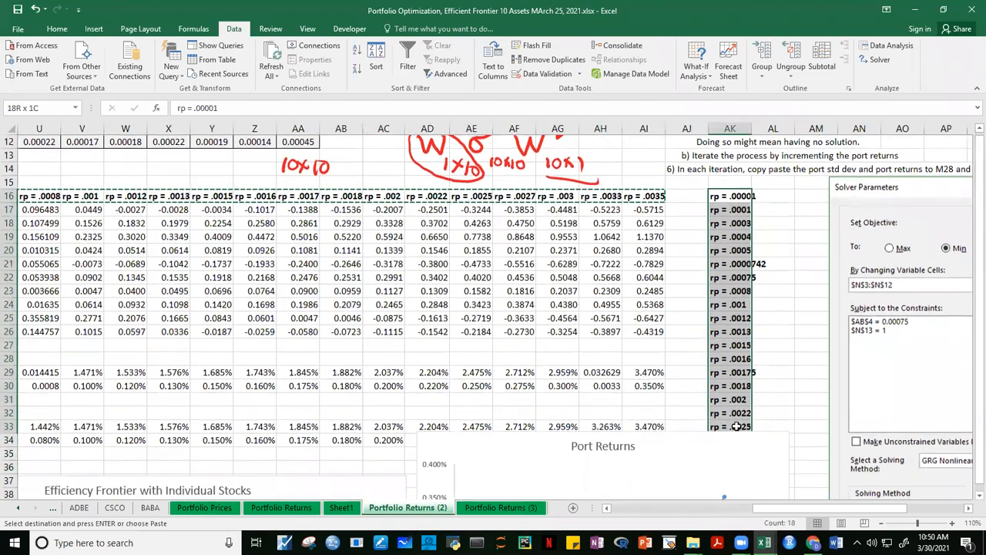
pyautogui.click(773, 386)
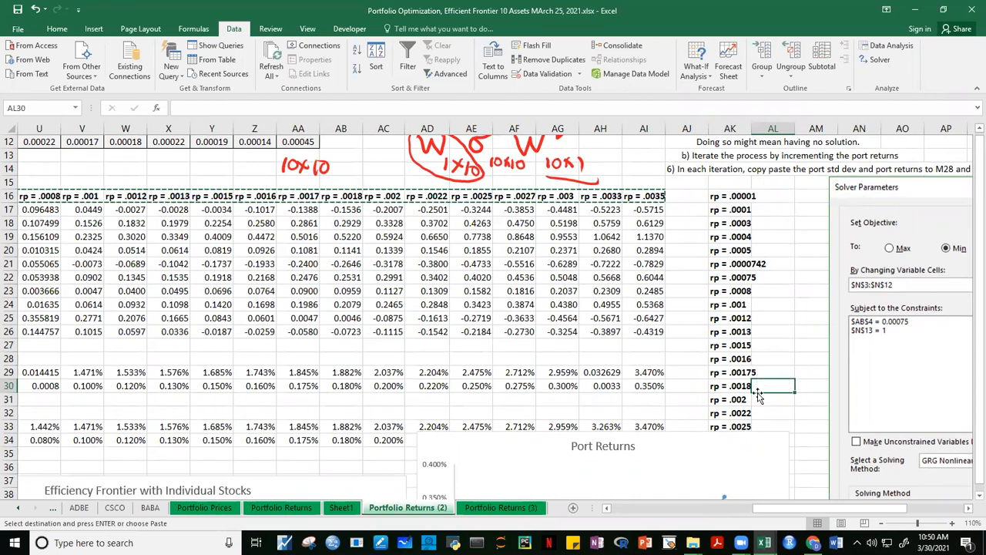
pyautogui.press('Up')
pyautogui.press('Up')
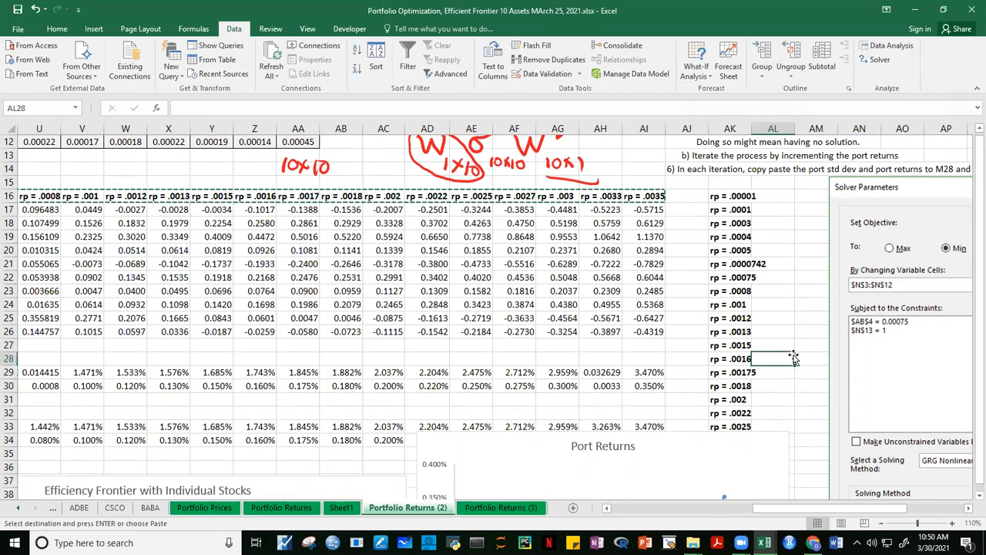
pyautogui.click(738, 437)
pyautogui.moveTo(748, 442); pyautogui.dragTo(602, 410)
pyautogui.moveTo(974, 348); pyautogui.dragTo(970, 346)
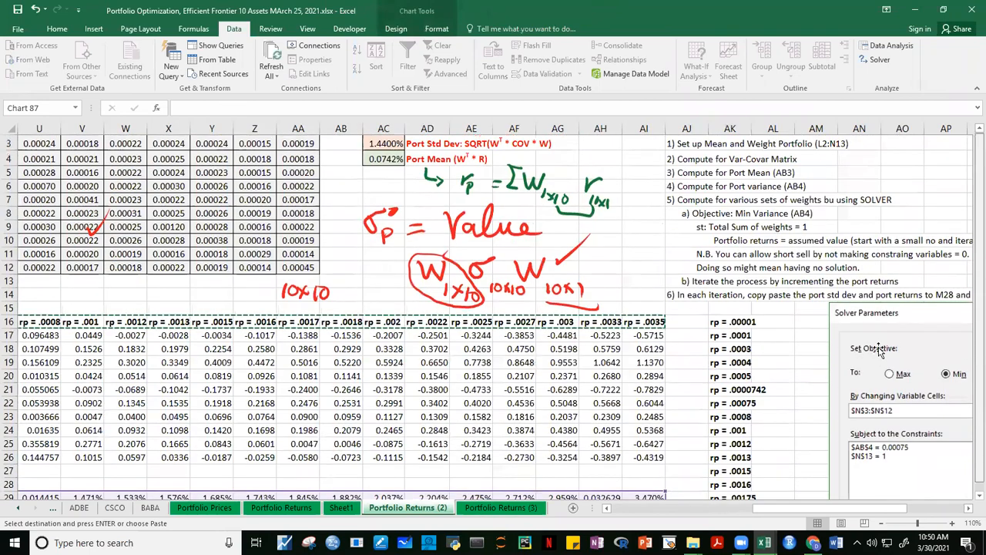
pyautogui.press('Escape')
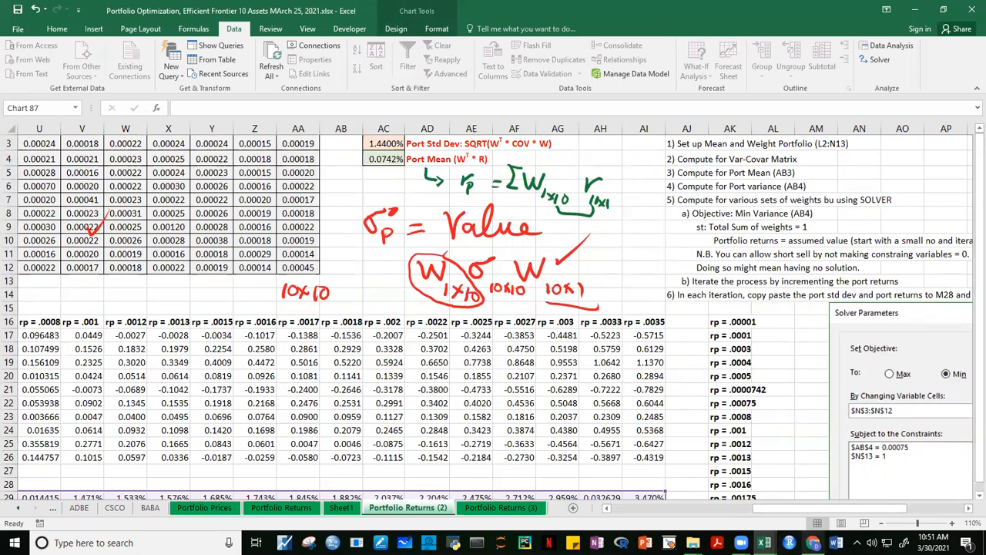
# Step: Switch to Chrome and view the Capital Allocation Line (CAL) slide on SlideShare
pyautogui.moveTo(813, 542)
pyautogui.click(813, 521)
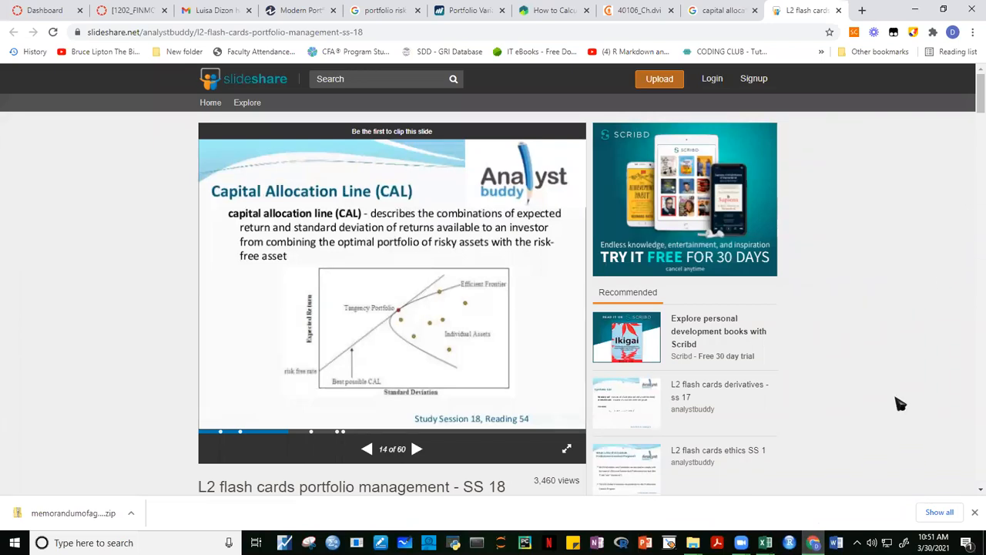
pyautogui.moveTo(812, 543)
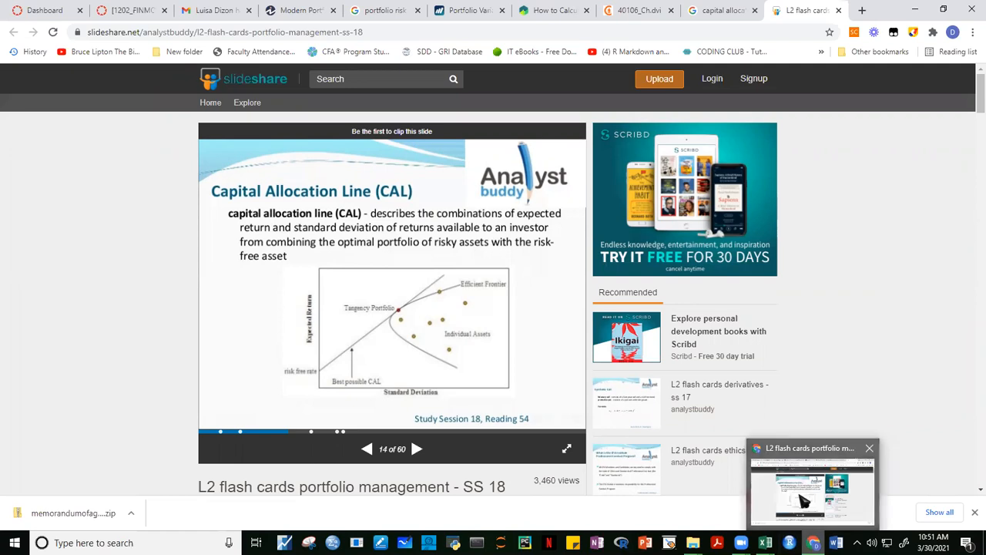